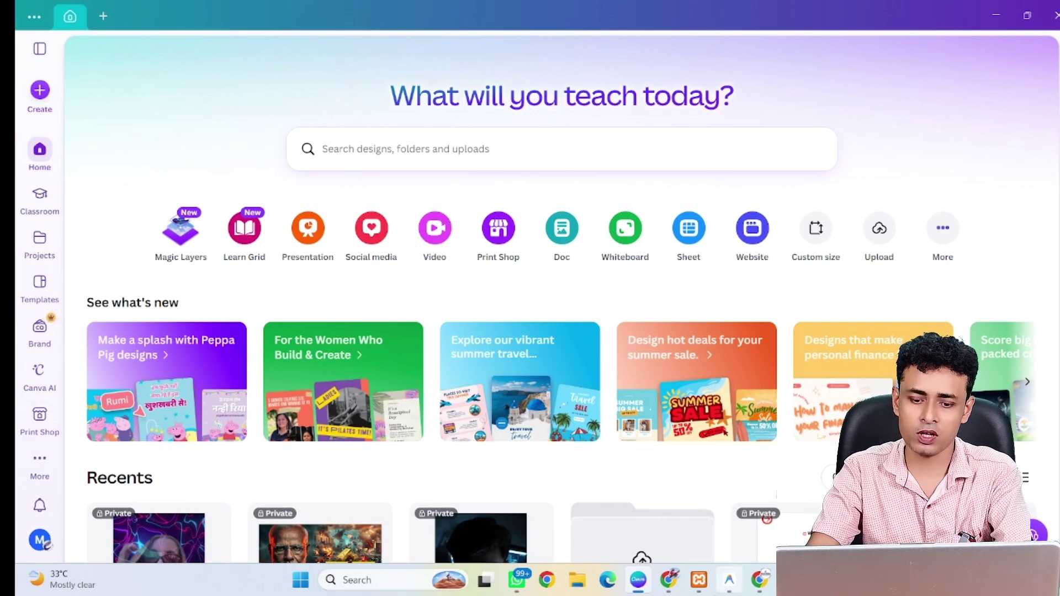
Switch to Chrome and open ChatGPT in the new tab
{"action": "left_click", "coordinate": [668, 590]}
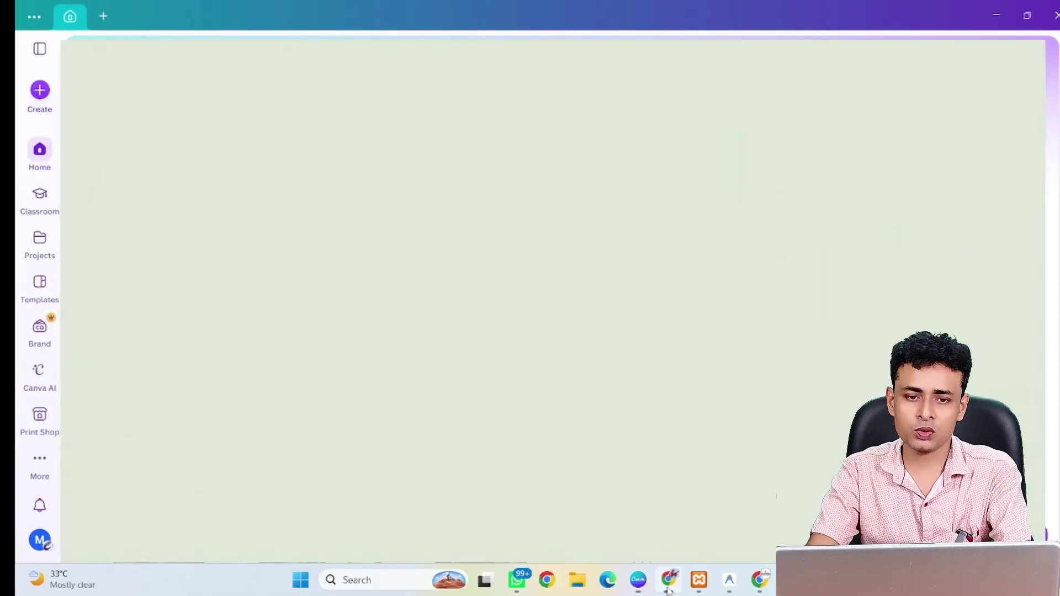
{"action": "left_click", "coordinate": [215, 13]}
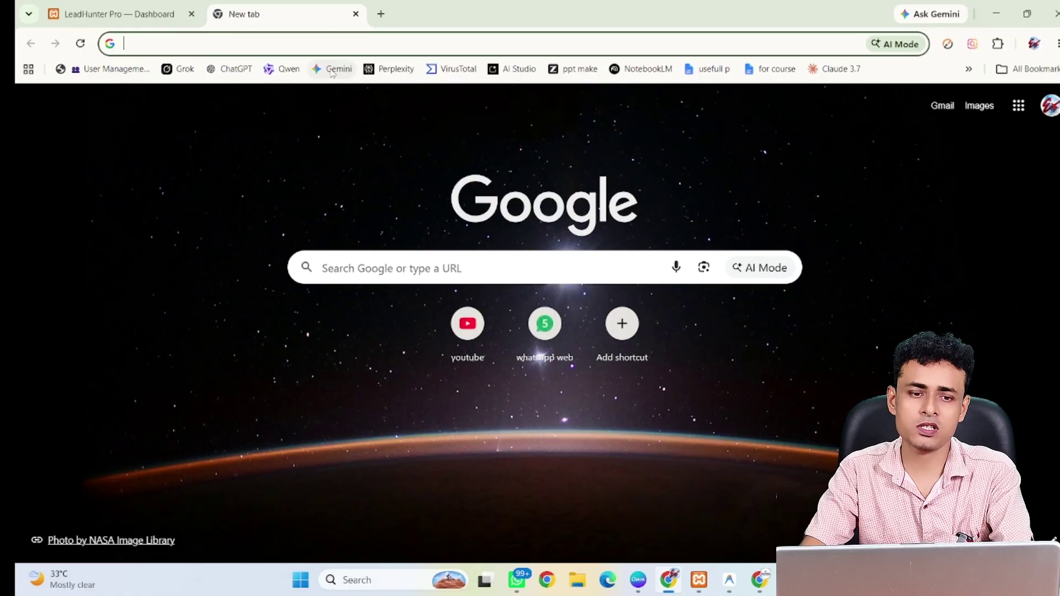
{"action": "left_click", "coordinate": [231, 68]}
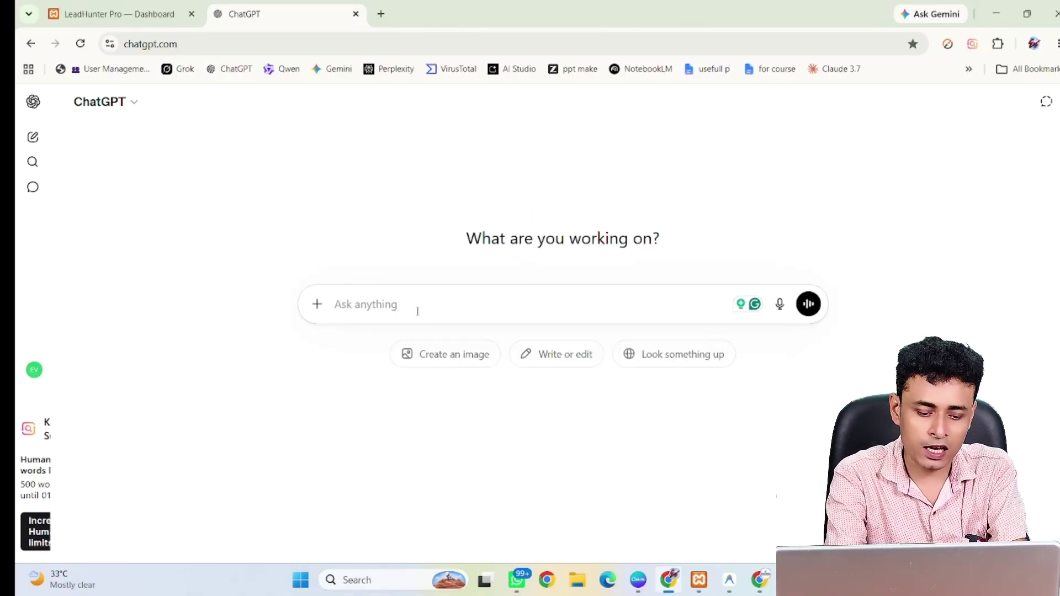
Ask for a 30 second voiceover video script for Everdots Academy, a Social media training academy, searching on Google, with scene-by-scene video suggestions
{"action": "type", "text": "createva"}
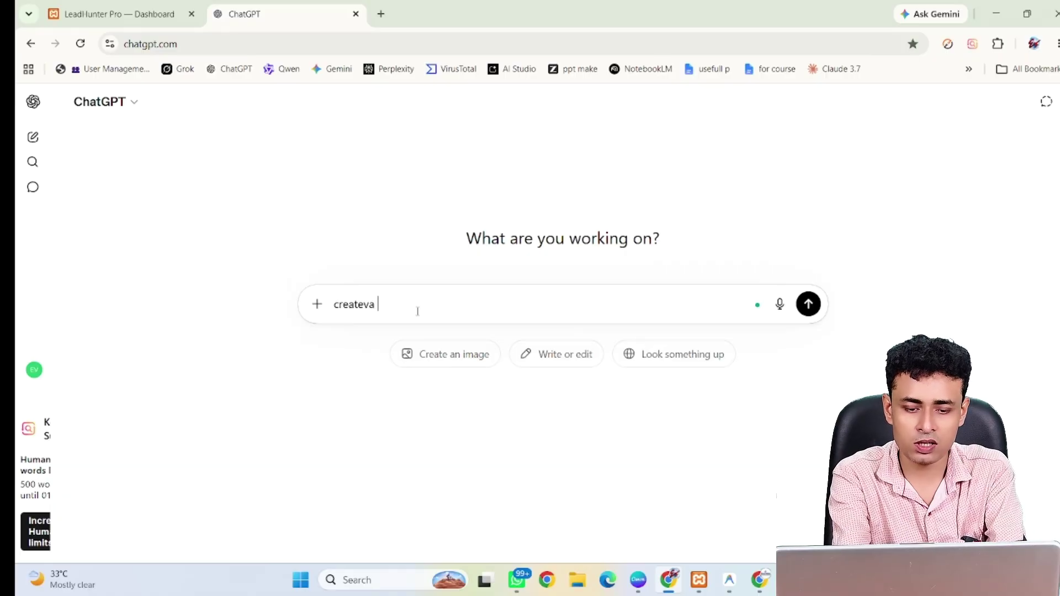
{"action": "key", "text": "BackSpace"}
{"action": "key", "text": "BackSpace"}
{"action": "key", "text": "BackSpace"}
{"action": "type", "text": "a 30 secon"}
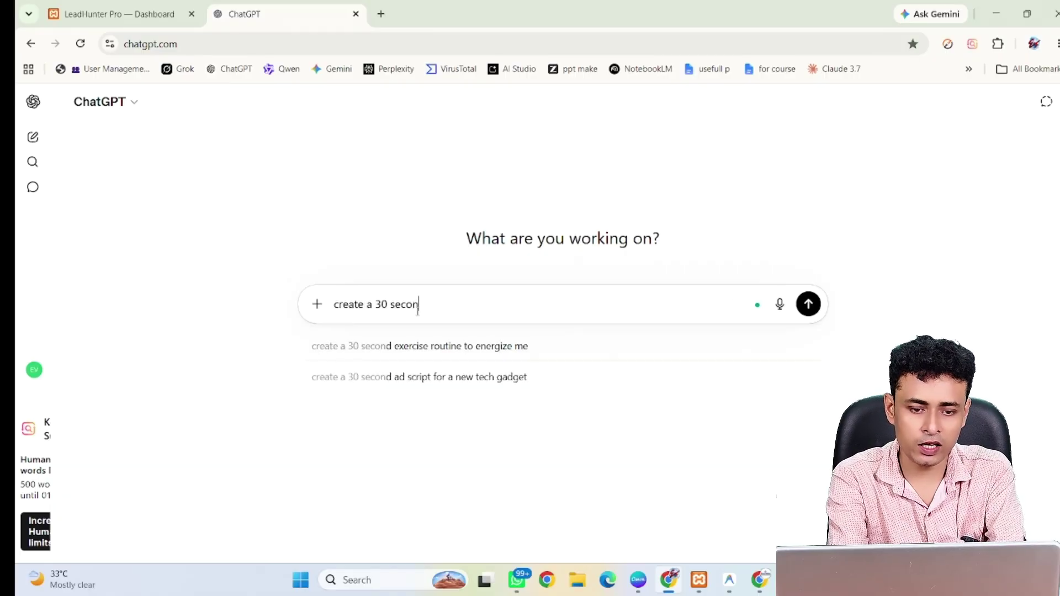
{"action": "type", "text": "d voiceover vi"}
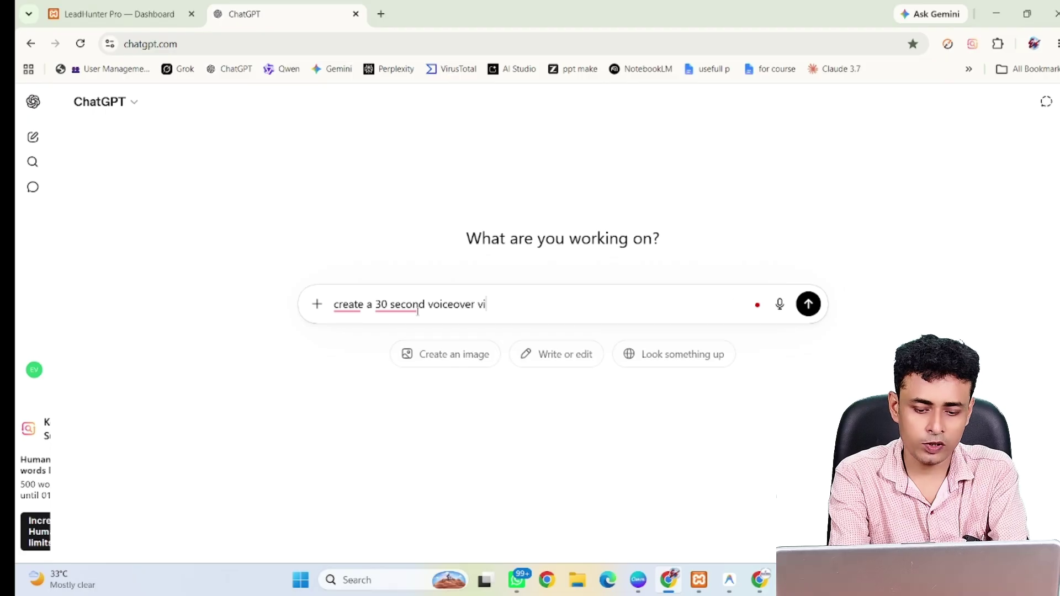
{"action": "type", "text": "deo script fo"}
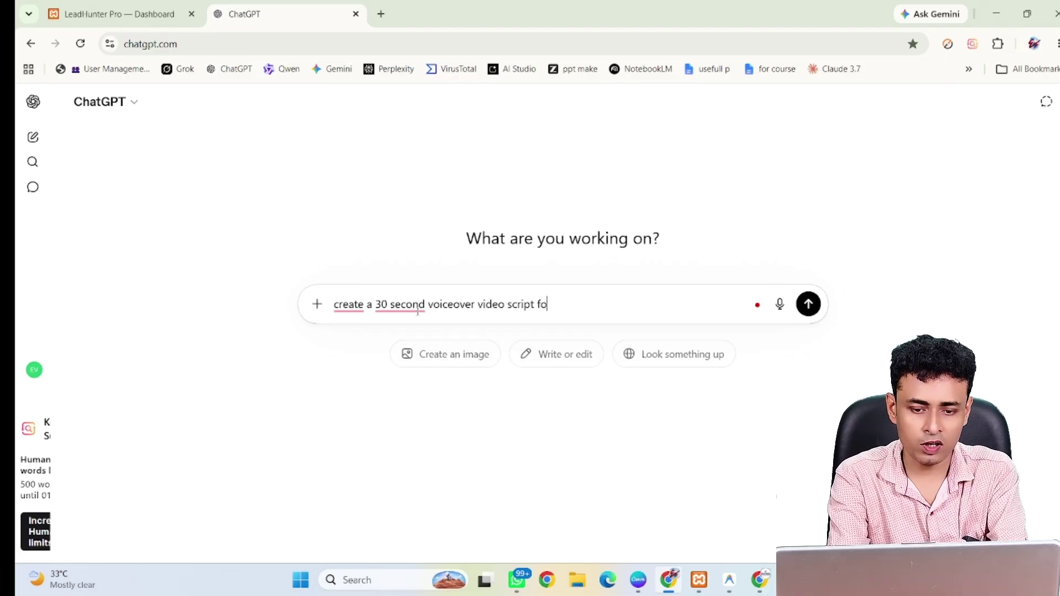
{"action": "type", "text": "r Everdots Academy"}
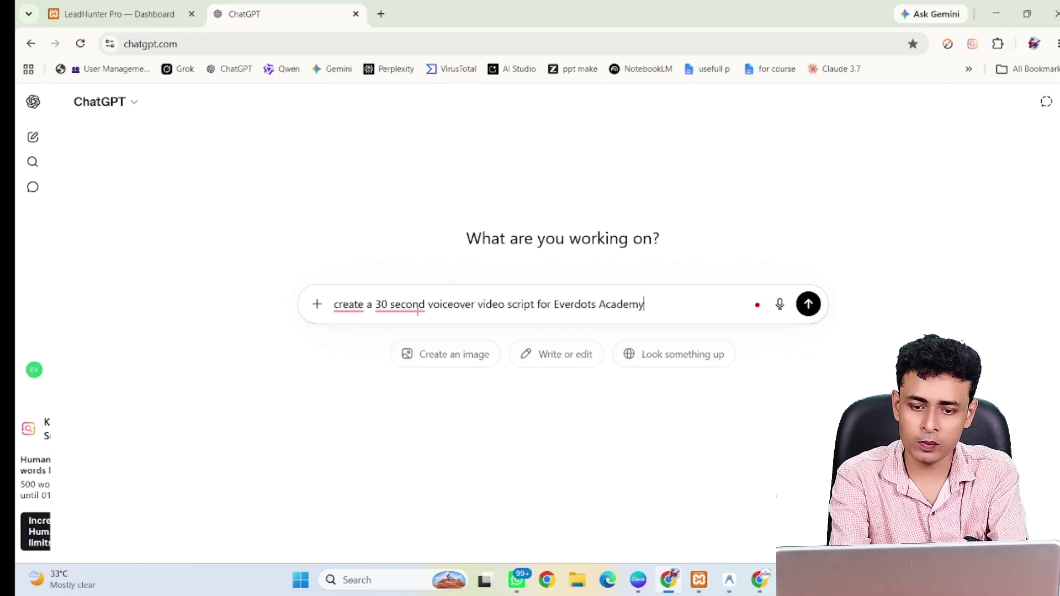
{"action": "type", "text": ", it is a"}
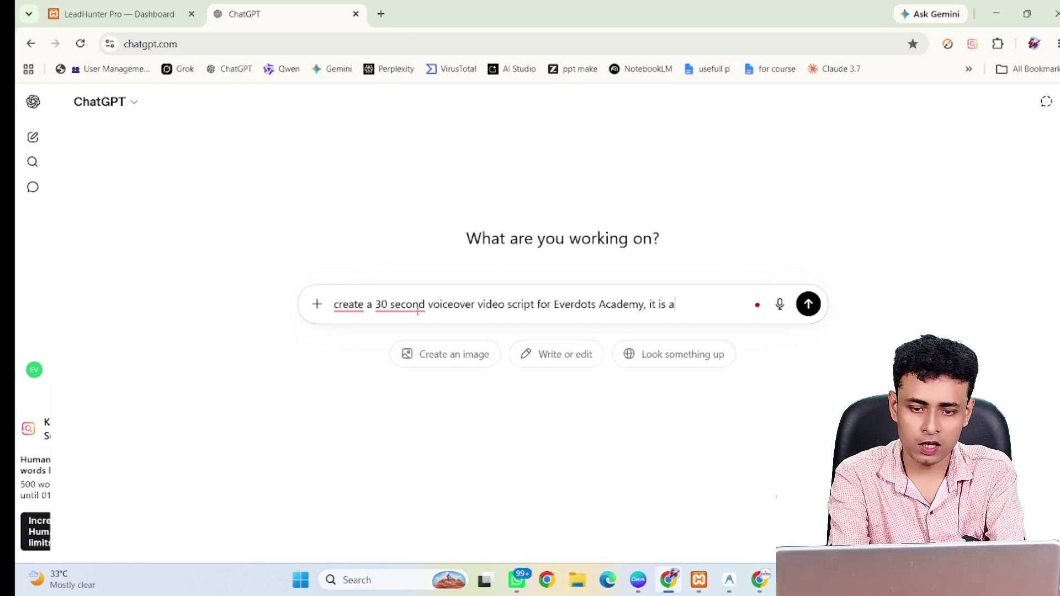
{"action": "type", "text": " Social media"}
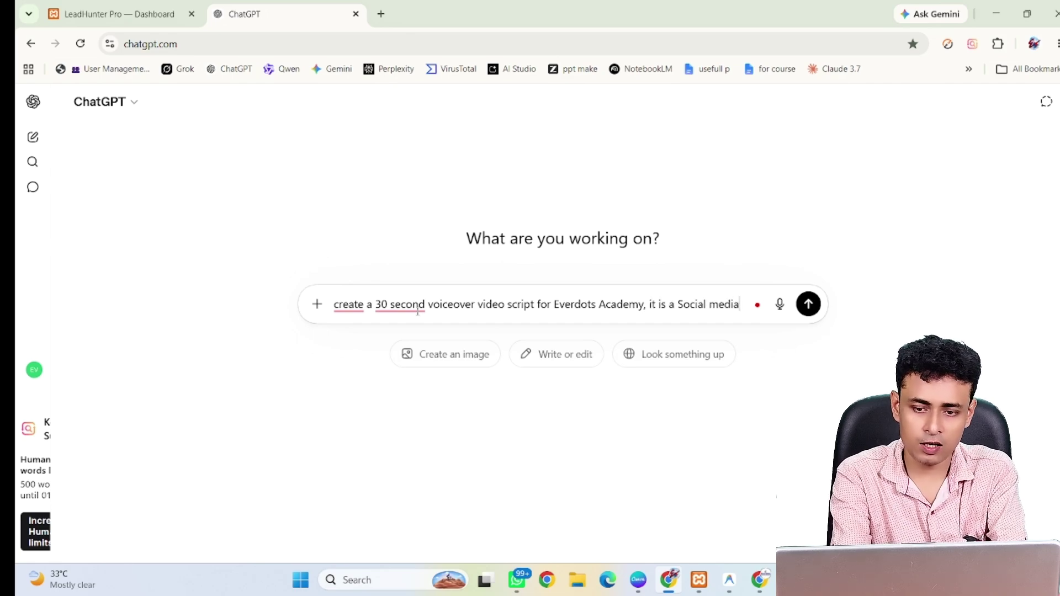
{"action": "type", "text": " training aca"}
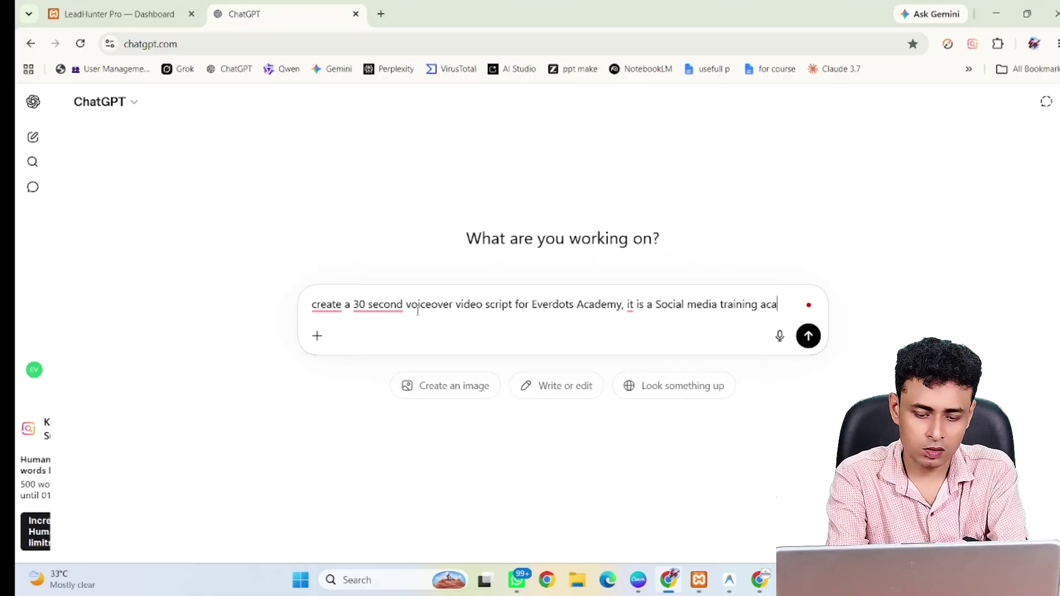
{"action": "type", "text": "demy searc"}
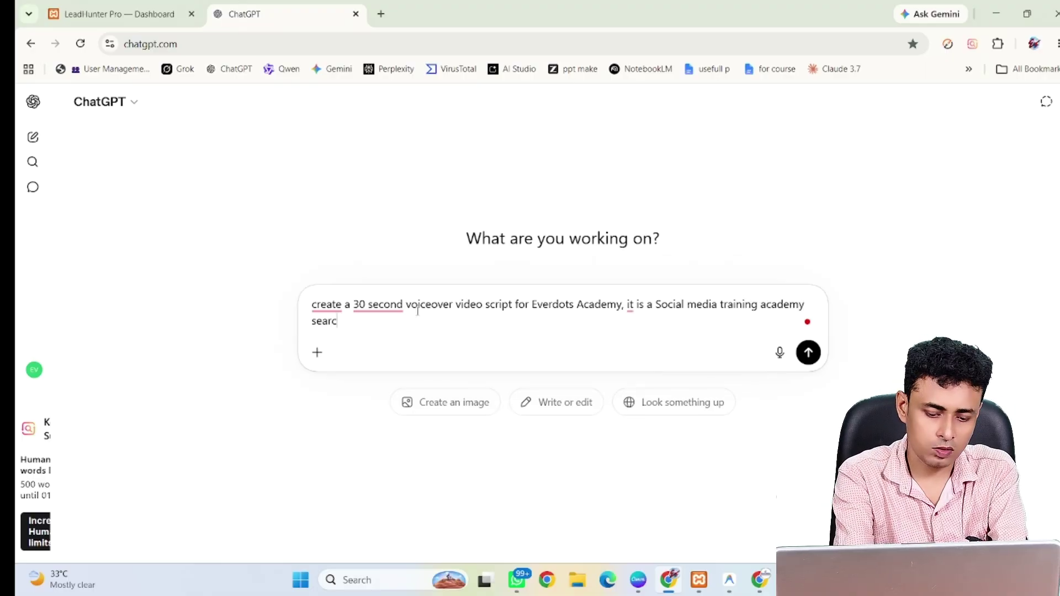
{"action": "type", "text": "h on google"}
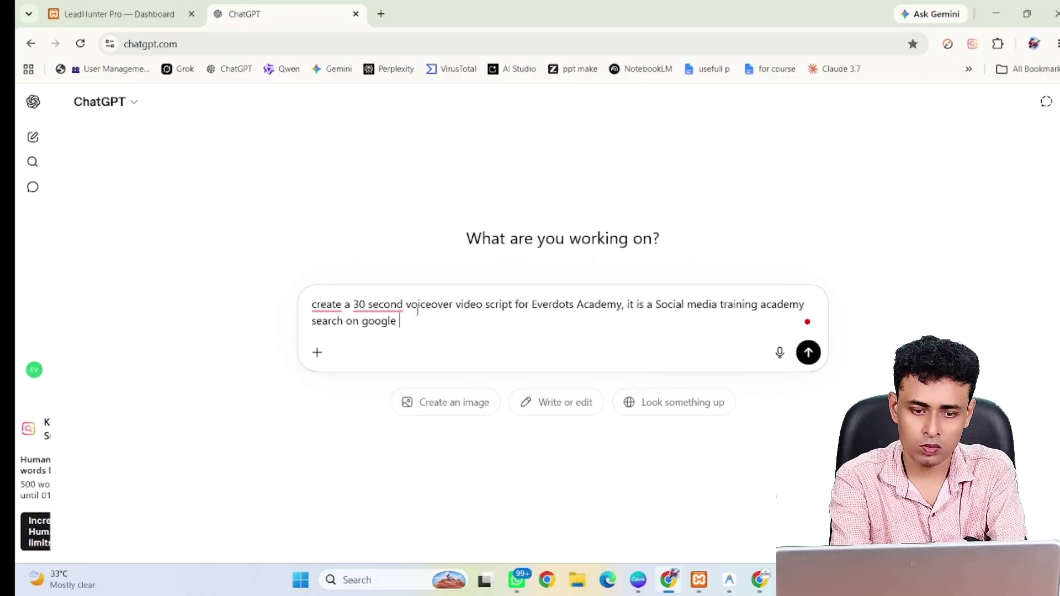
{"action": "type", "text": ". create voiceover script "}
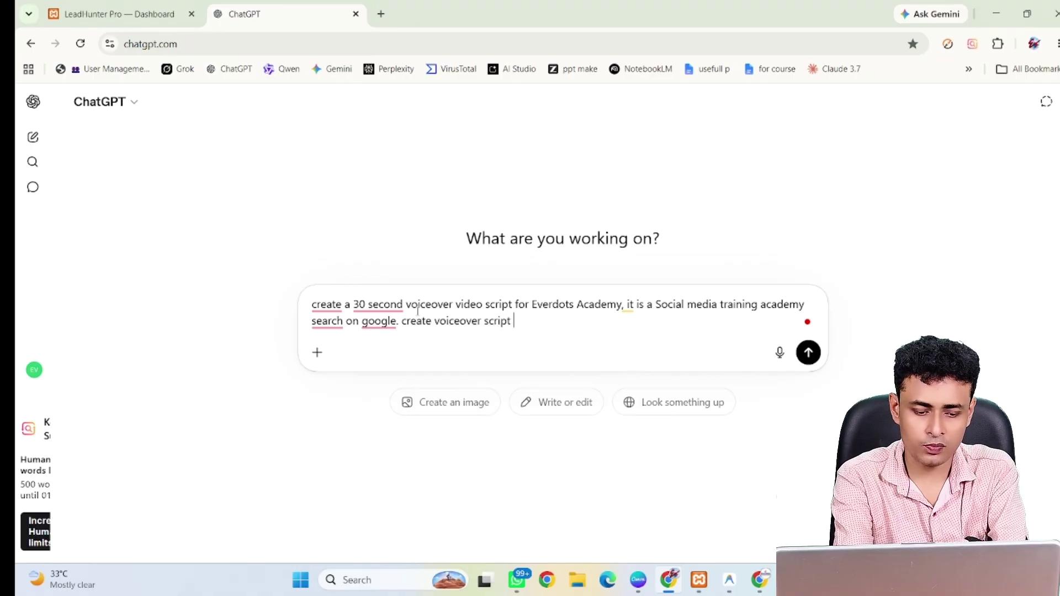
{"action": "type", "text": "and seen by"}
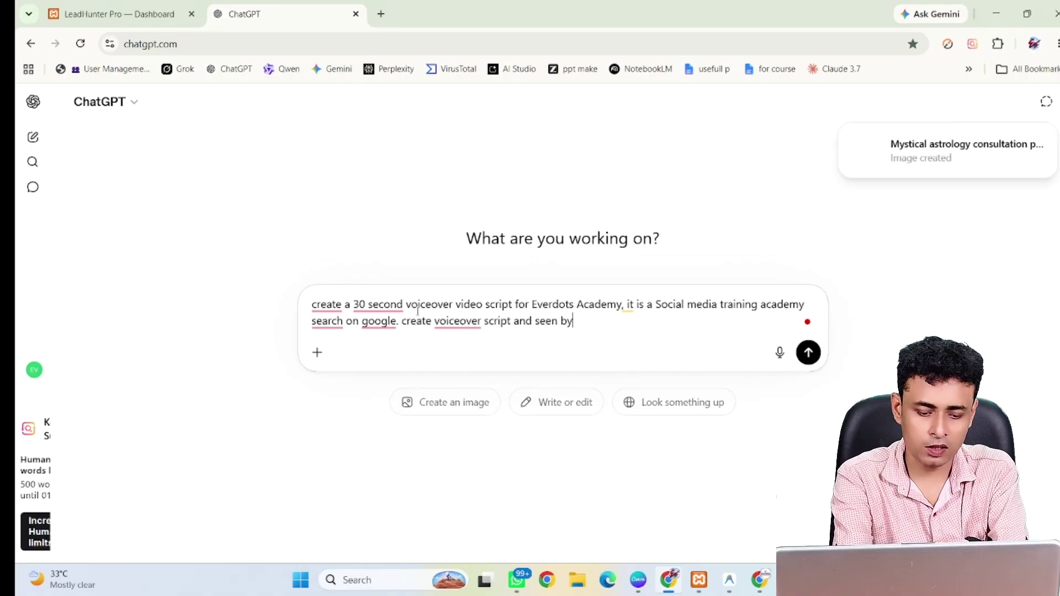
{"action": "type", "text": " seen video suggestion"}
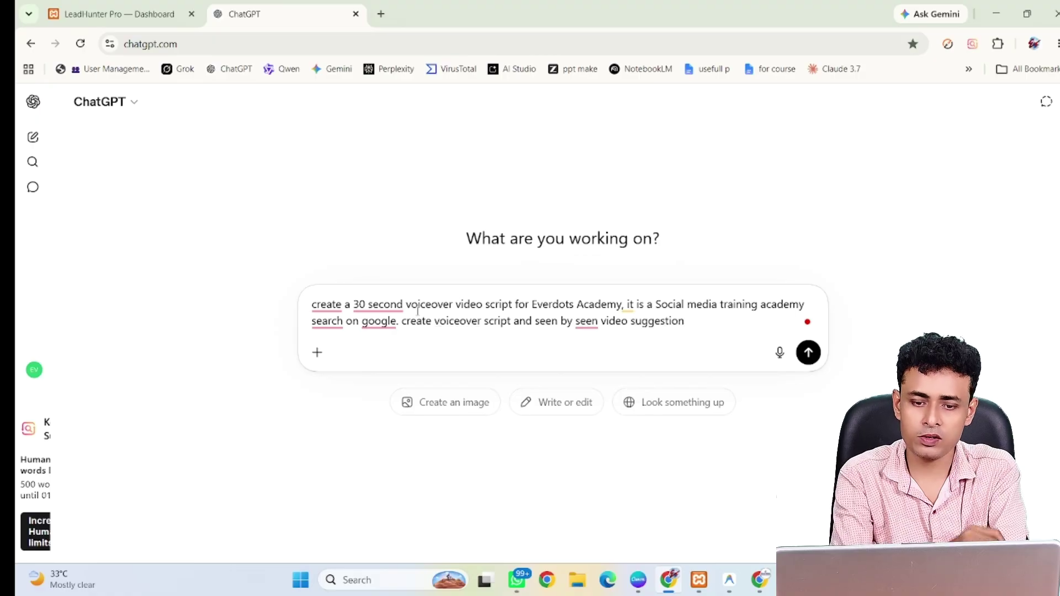
{"action": "key", "text": "Return"}
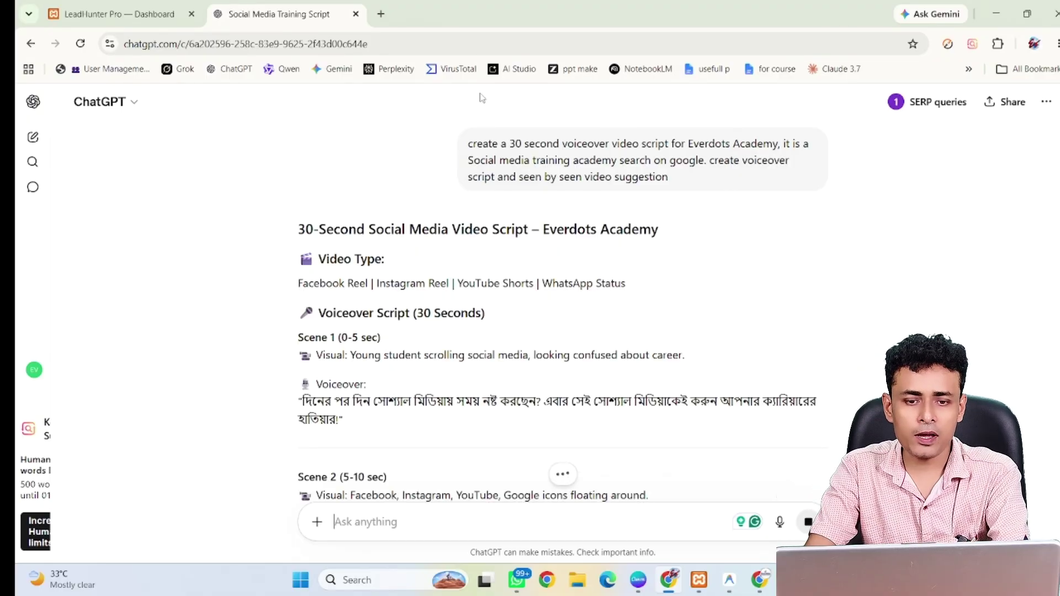
Review the submitted prompt, the generated scene-by-scene voiceover script, the video editing suggestions and the on-screen text
{"action": "left_click_drag", "start_coordinate": [467, 143], "coordinate": [682, 200]}
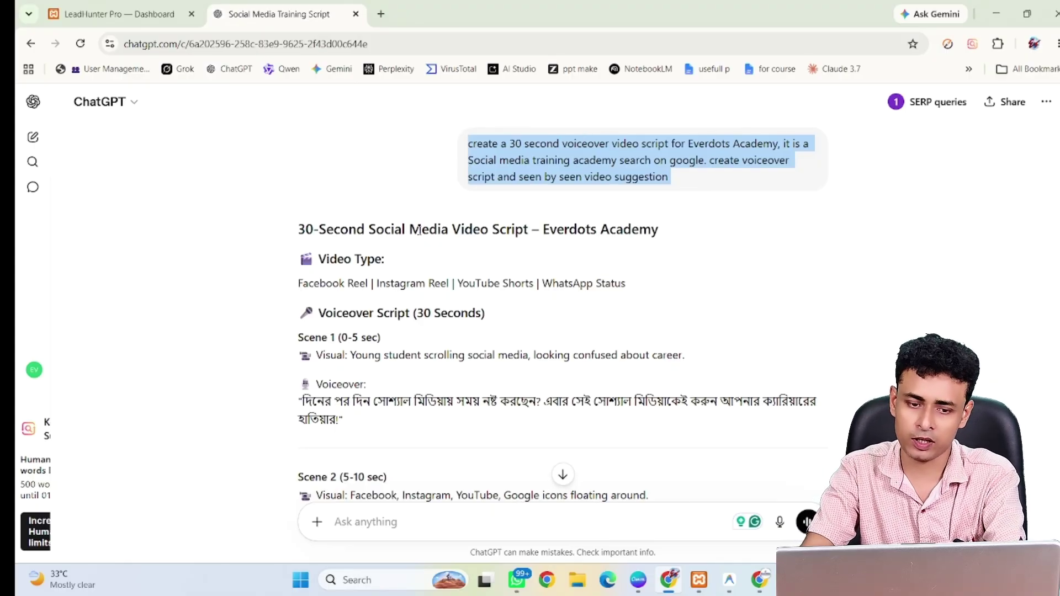
{"action": "scroll", "coordinate": [418, 231], "scroll_direction": "down", "scroll_amount": 5}
{"action": "scroll", "coordinate": [427, 270], "scroll_direction": "up", "scroll_amount": 5}
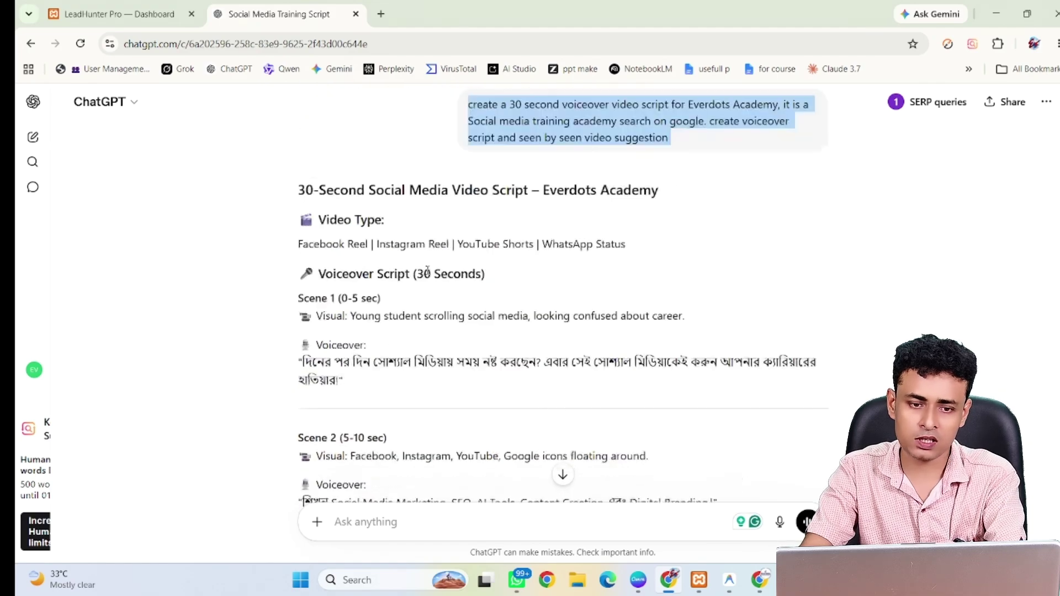
{"action": "scroll", "coordinate": [426, 270], "scroll_direction": "down", "scroll_amount": 5}
{"action": "scroll", "coordinate": [427, 270], "scroll_direction": "down", "scroll_amount": 11}
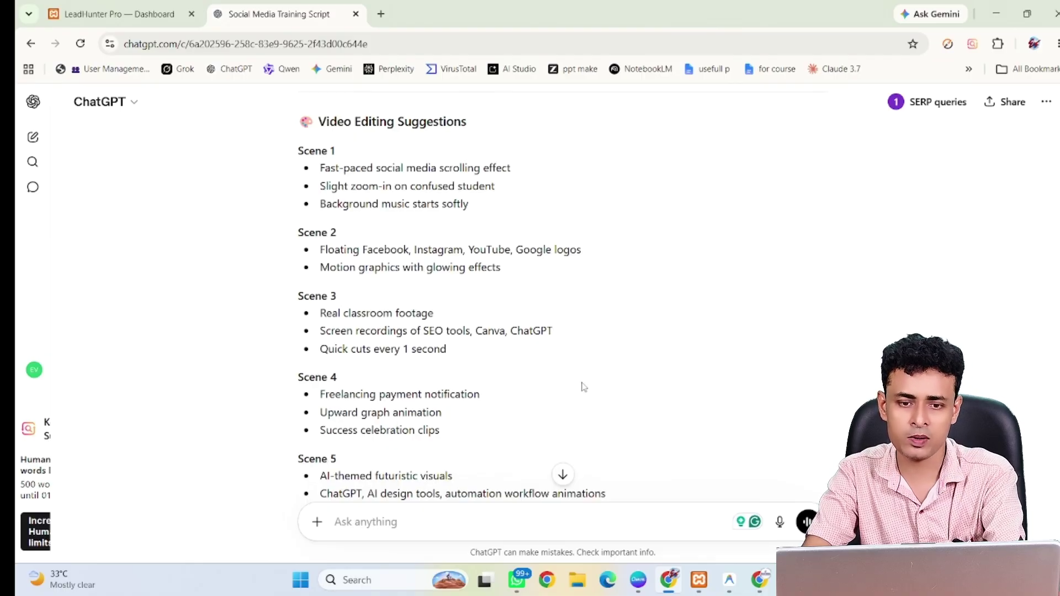
{"action": "scroll", "coordinate": [553, 380], "scroll_direction": "down", "scroll_amount": 10}
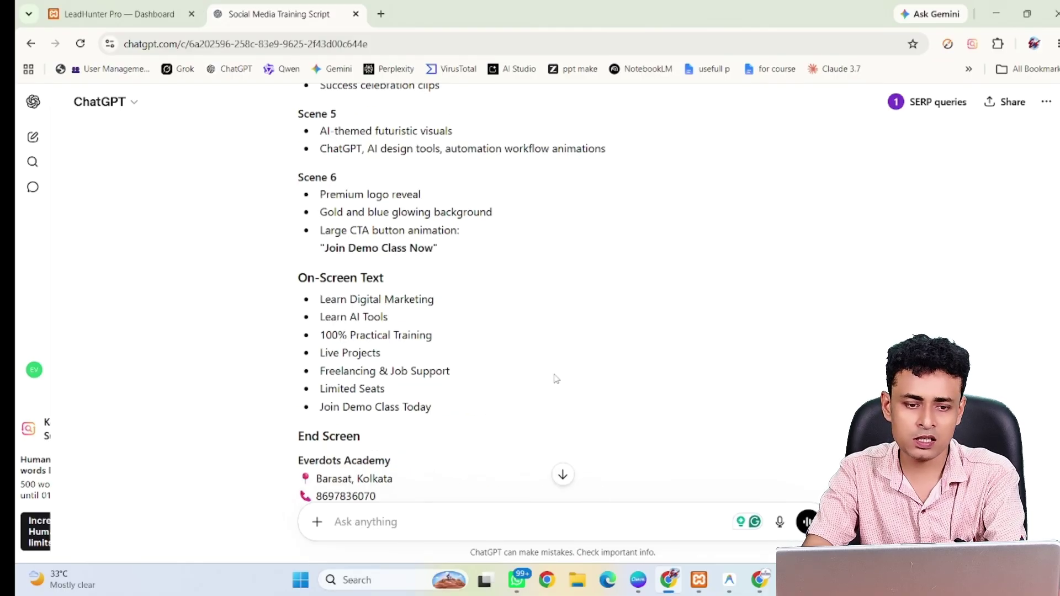
{"action": "scroll", "coordinate": [554, 380], "scroll_direction": "up", "scroll_amount": 12}
{"action": "scroll", "coordinate": [553, 380], "scroll_direction": "up", "scroll_amount": 15}
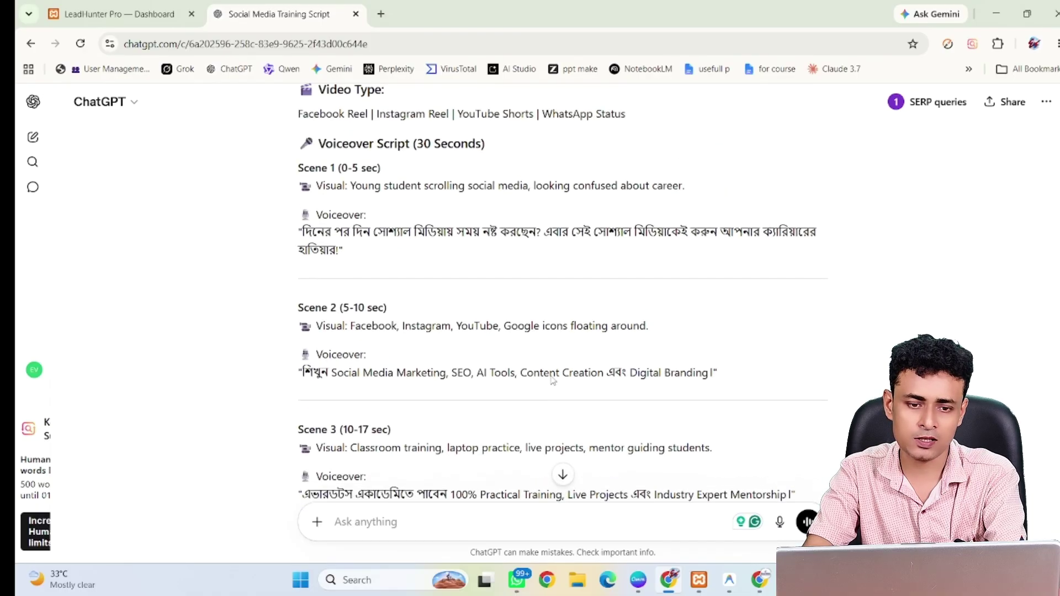
Send the follow-up request "now provide only voiceover script"
{"action": "type", "text": "now provide o"}
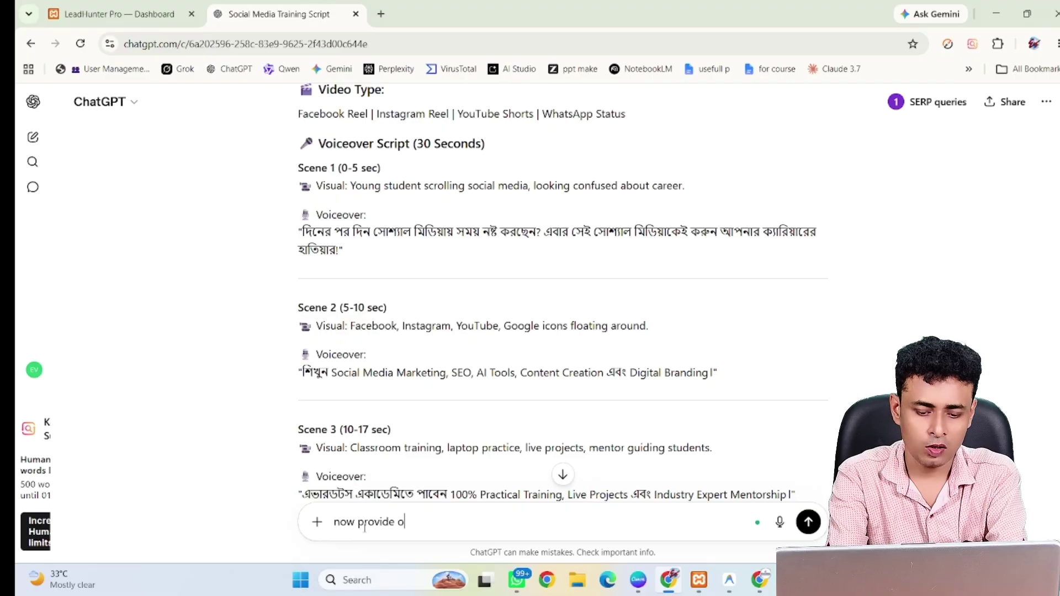
{"action": "type", "text": "nly voice"}
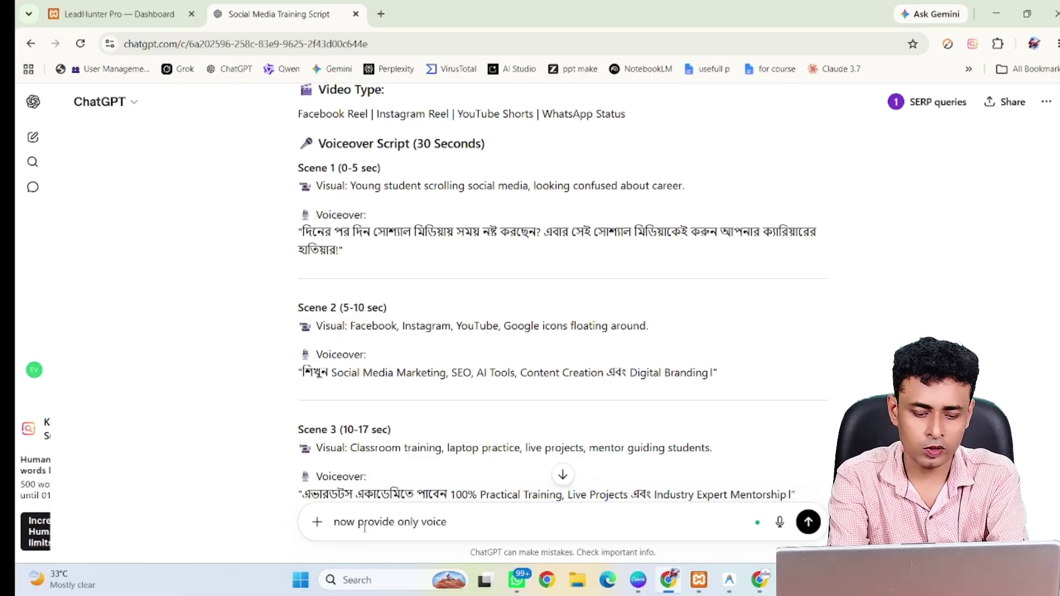
{"action": "type", "text": "over script"}
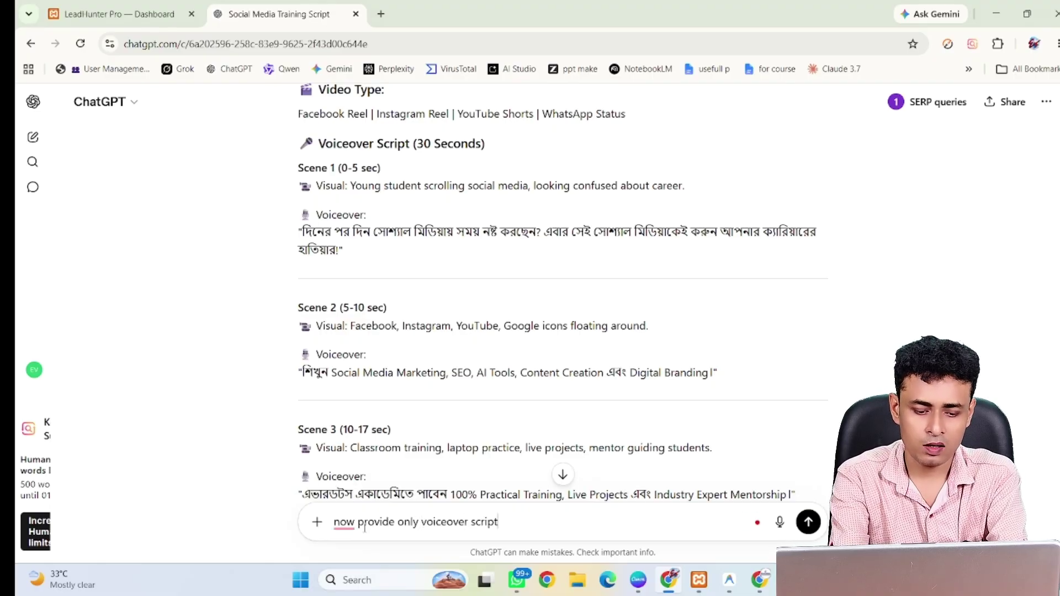
{"action": "key", "text": "Return"}
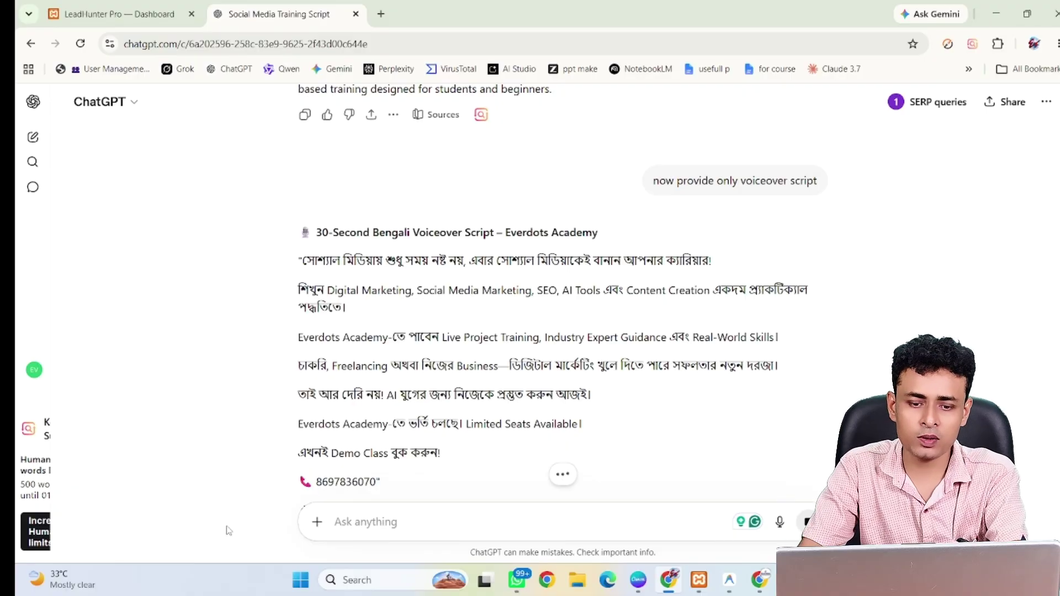
Copy the full Bengali voiceover script text from the latest reply, without its heading and duration note
{"action": "scroll", "coordinate": [503, 332], "scroll_direction": "down", "scroll_amount": 2}
{"action": "scroll", "coordinate": [502, 336], "scroll_direction": "up", "scroll_amount": 3}
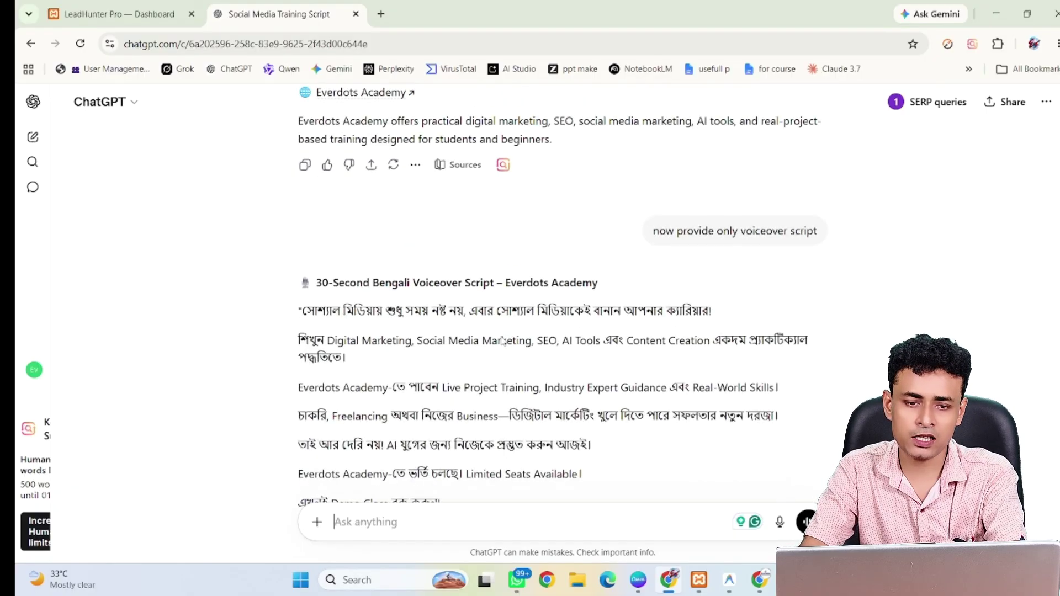
{"action": "scroll", "coordinate": [386, 248], "scroll_direction": "down", "scroll_amount": 3}
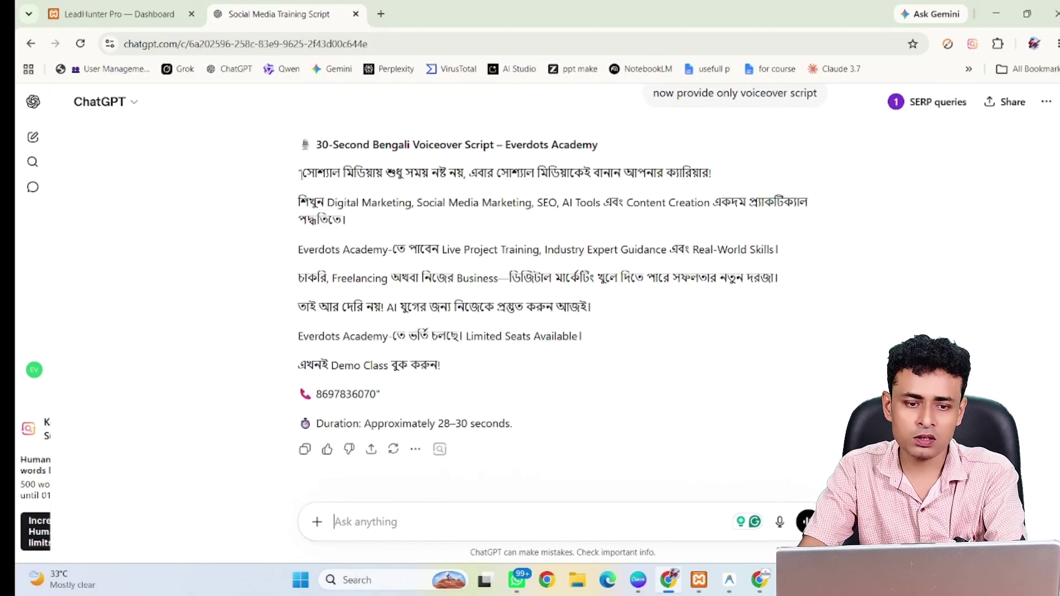
{"action": "left_click_drag", "start_coordinate": [302, 171], "coordinate": [488, 384]}
{"action": "key", "text": "ctrl+c"}
Search for "google ai studio" in a new browser tab and open the Google AI Studio website
{"action": "left_click", "coordinate": [381, 14]}
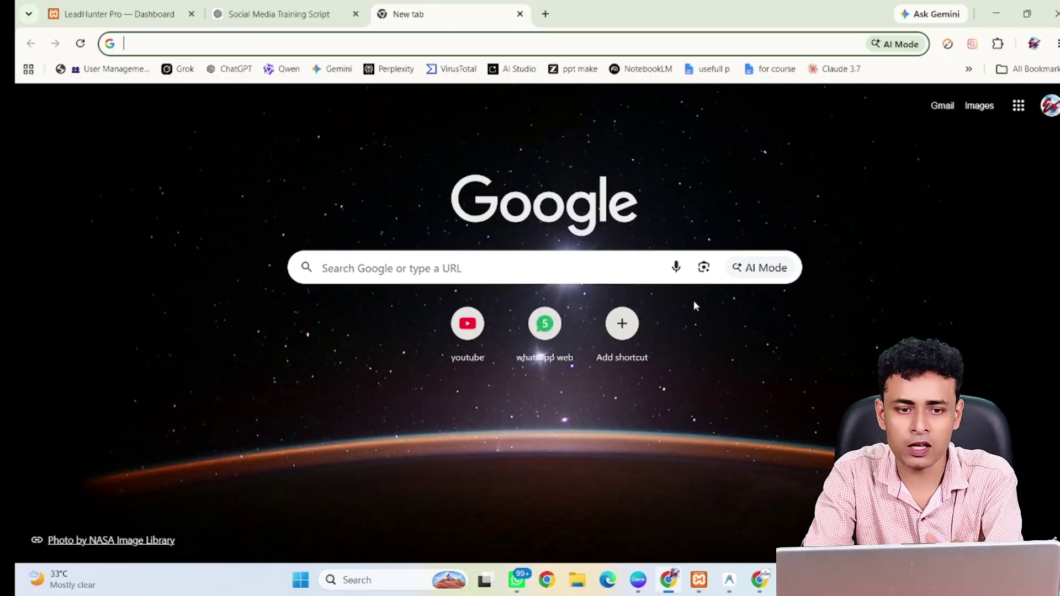
{"action": "left_click", "coordinate": [276, 13]}
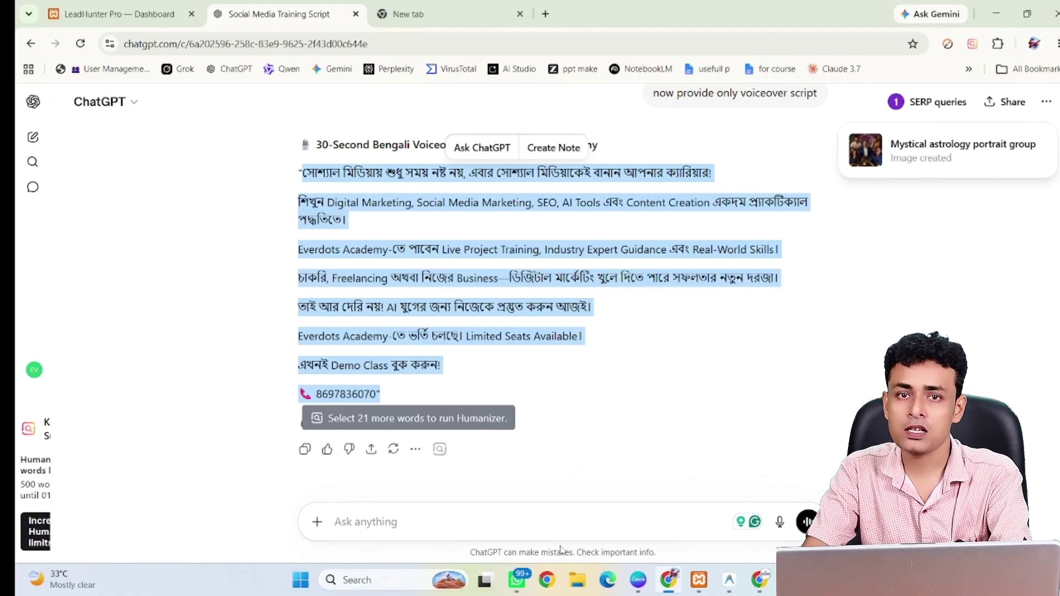
{"action": "left_click", "coordinate": [489, 11]}
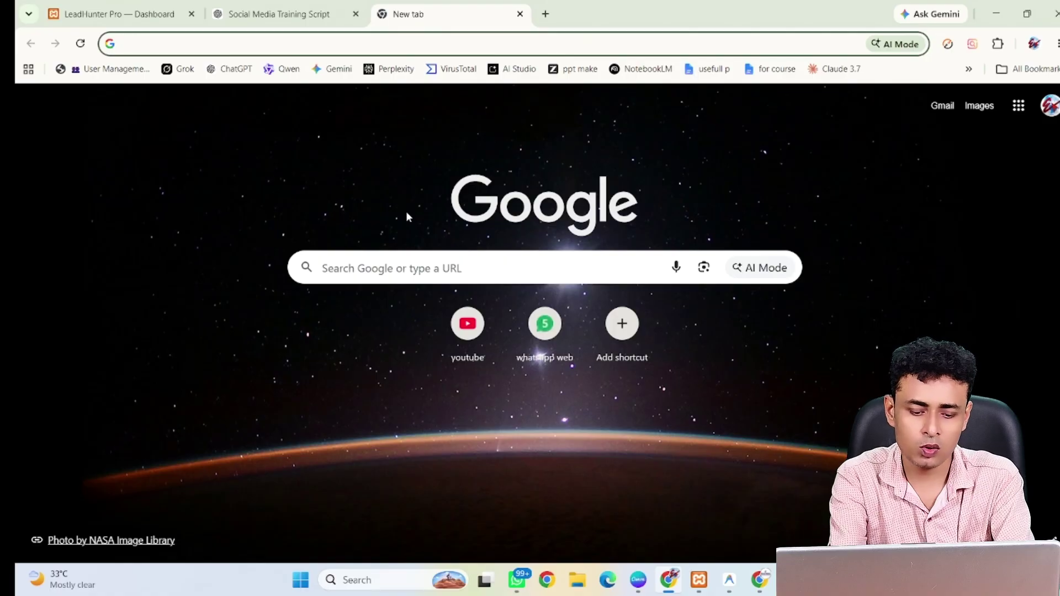
{"action": "type", "text": "google ai"}
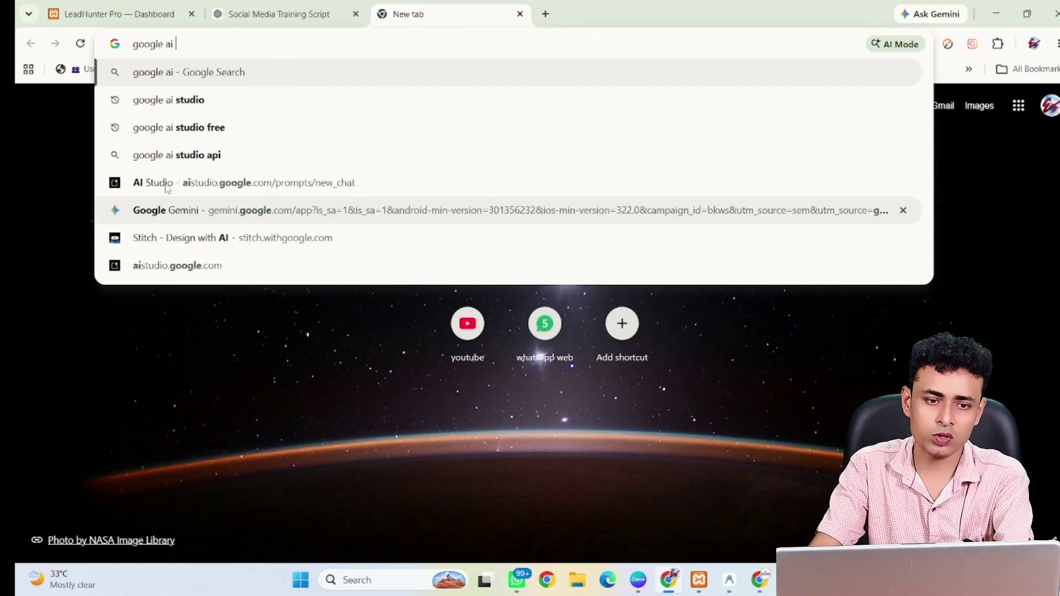
{"action": "left_click", "coordinate": [169, 100]}
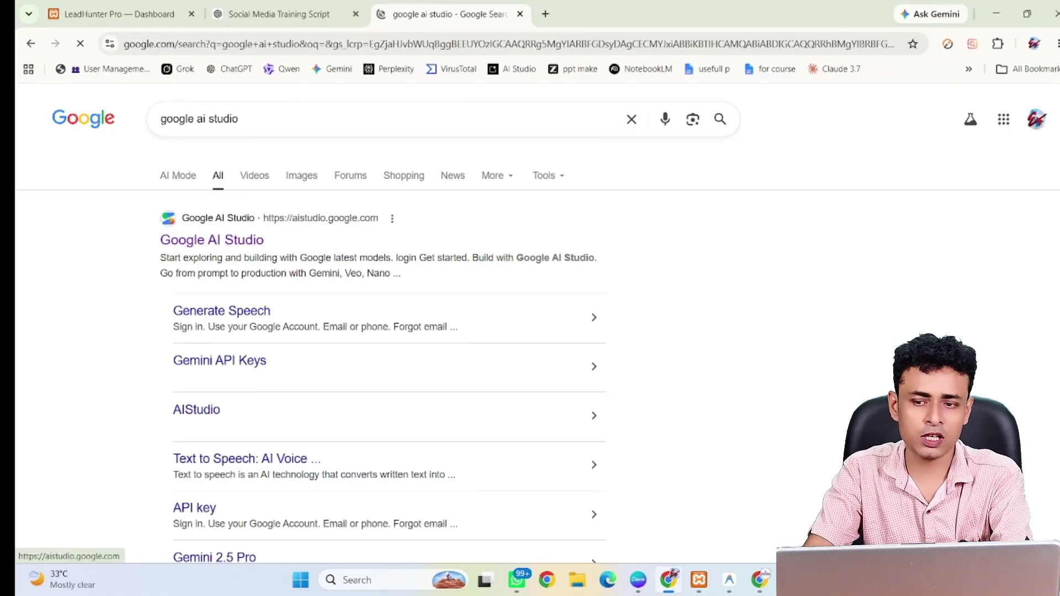
{"action": "left_click", "coordinate": [243, 242]}
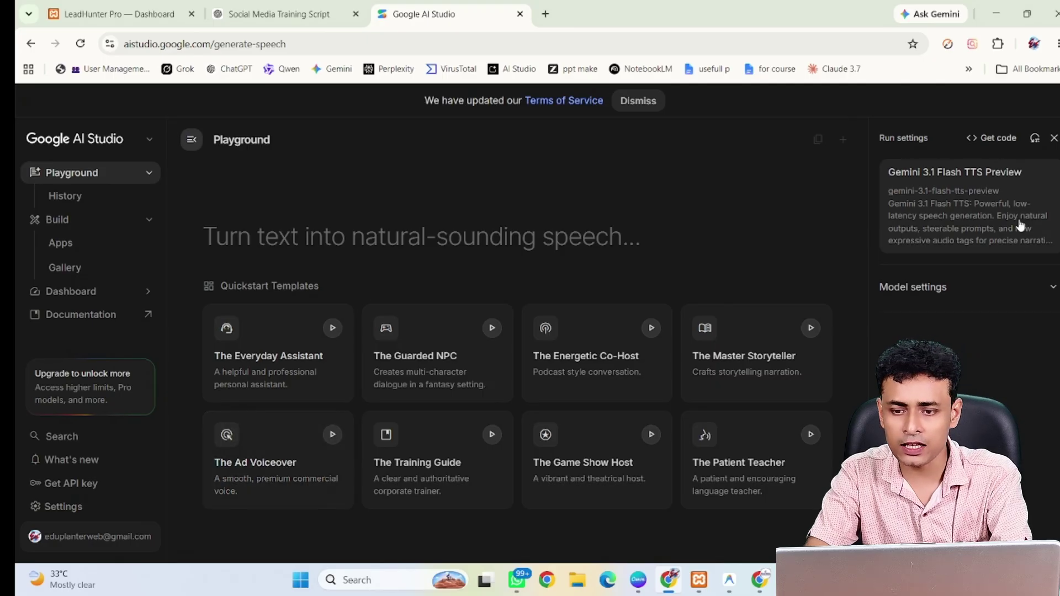
Load The Ad Voiceover template and replace its sample speech text with the copied Bengali voiceover script
{"action": "left_click", "coordinate": [959, 176]}
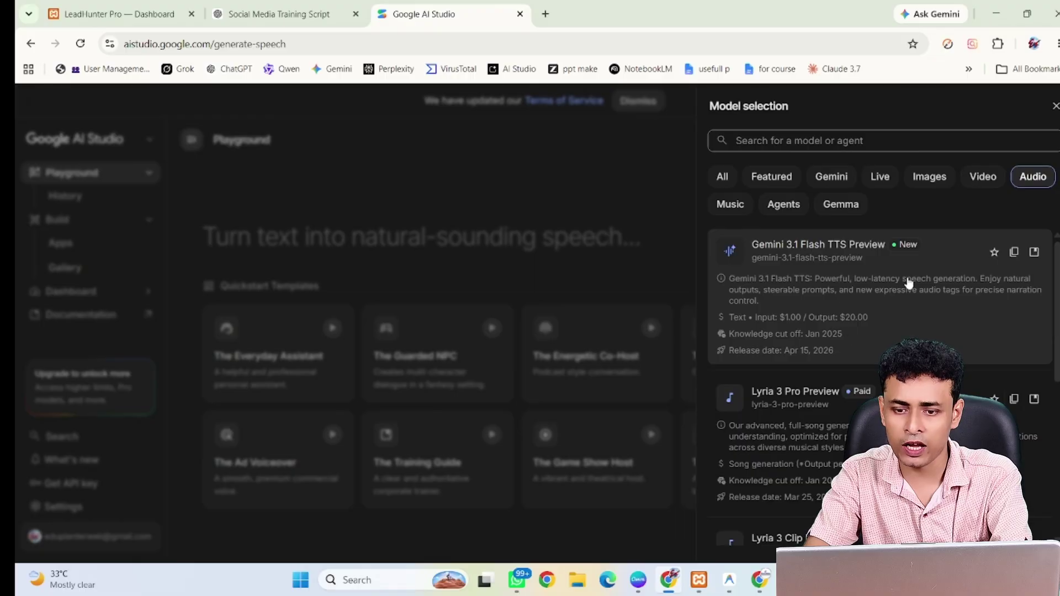
{"action": "left_click", "coordinate": [346, 138]}
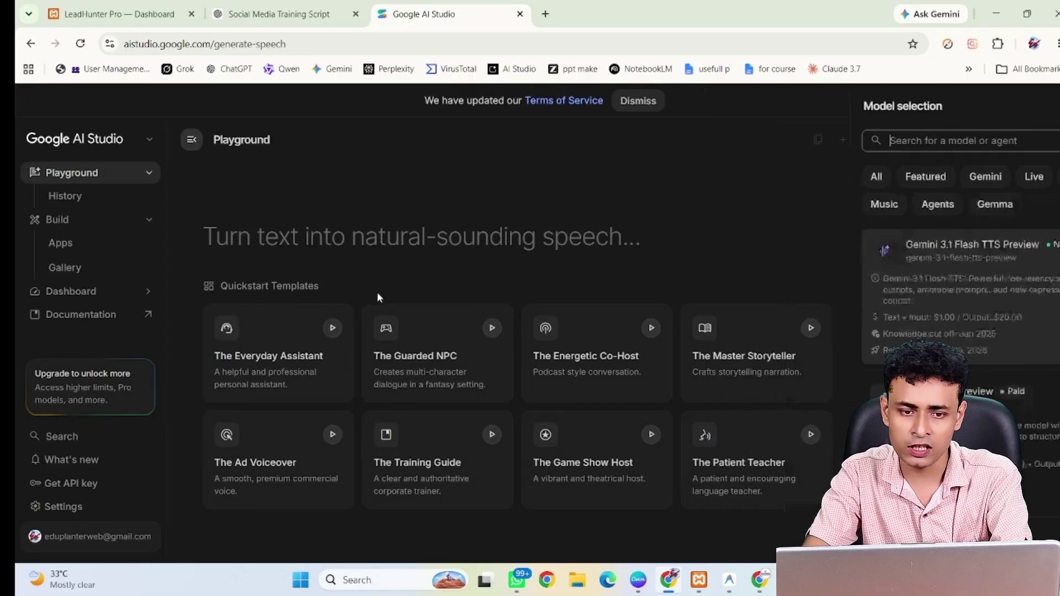
{"action": "left_click", "coordinate": [239, 457]}
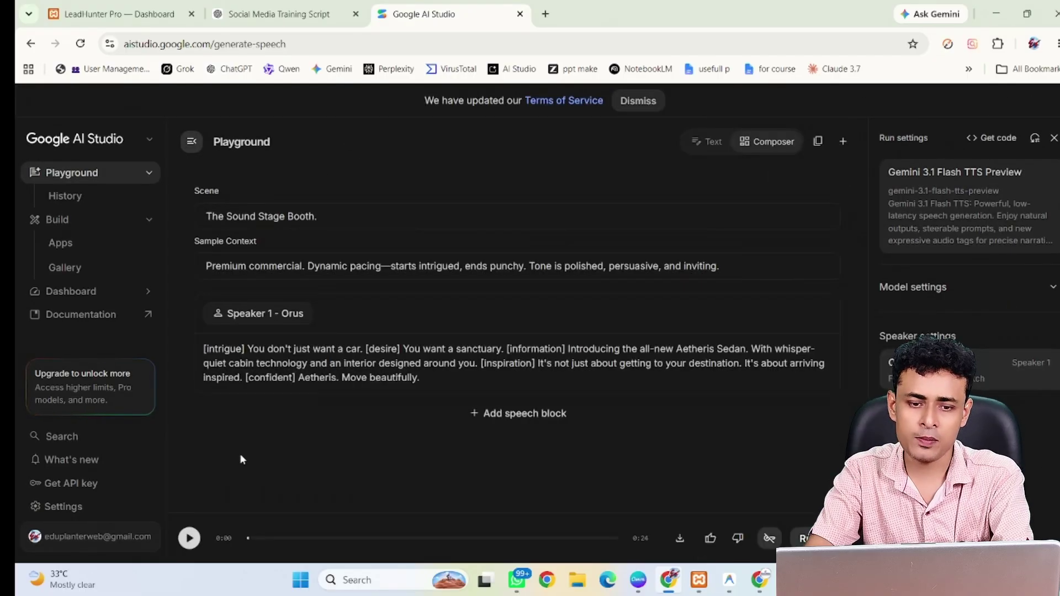
{"action": "left_click", "coordinate": [401, 434]}
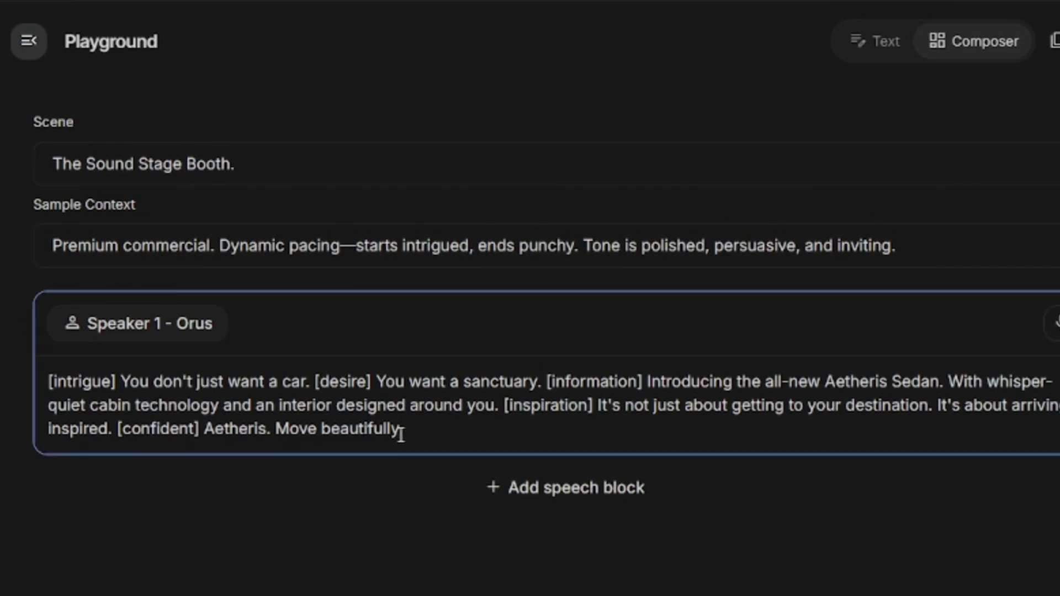
{"action": "key", "text": "ctrl+a"}
{"action": "key", "text": "ctrl+v"}
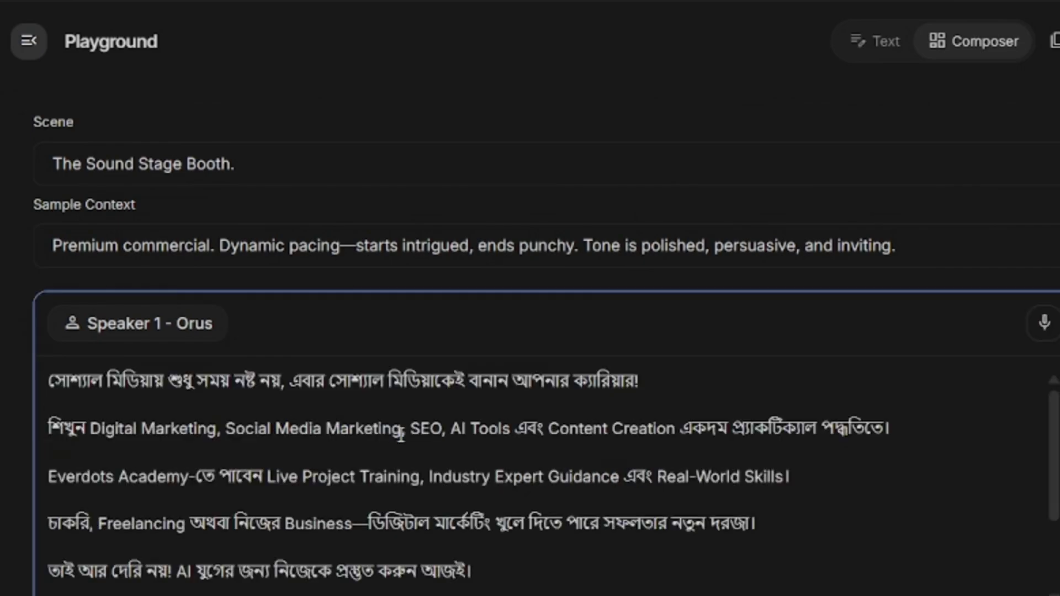
Preview the Achernar voice and assign it to Speaker 1
{"action": "left_click", "coordinate": [1012, 372]}
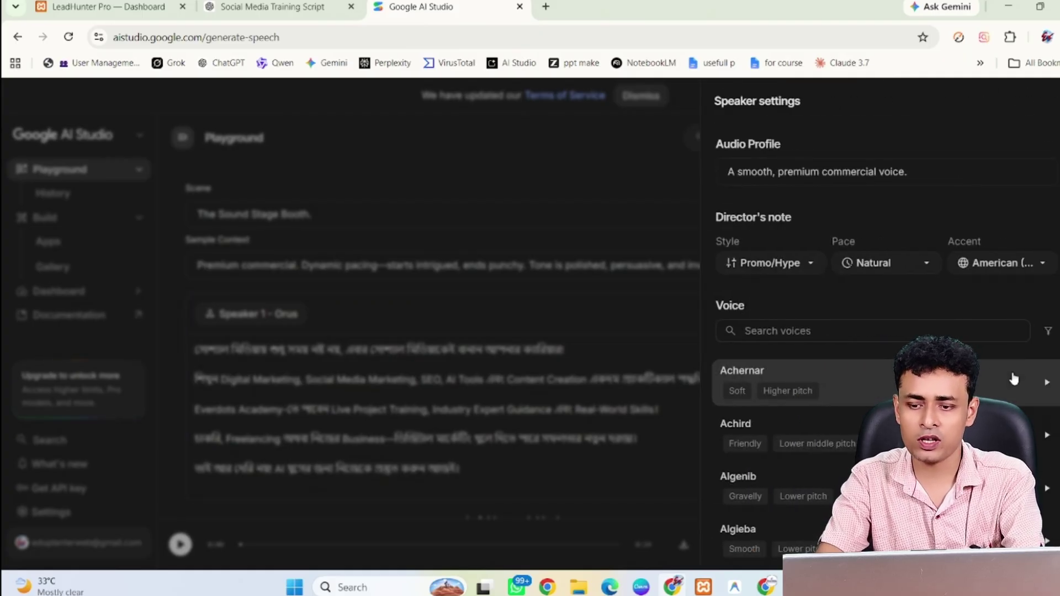
{"action": "left_click", "coordinate": [1047, 385]}
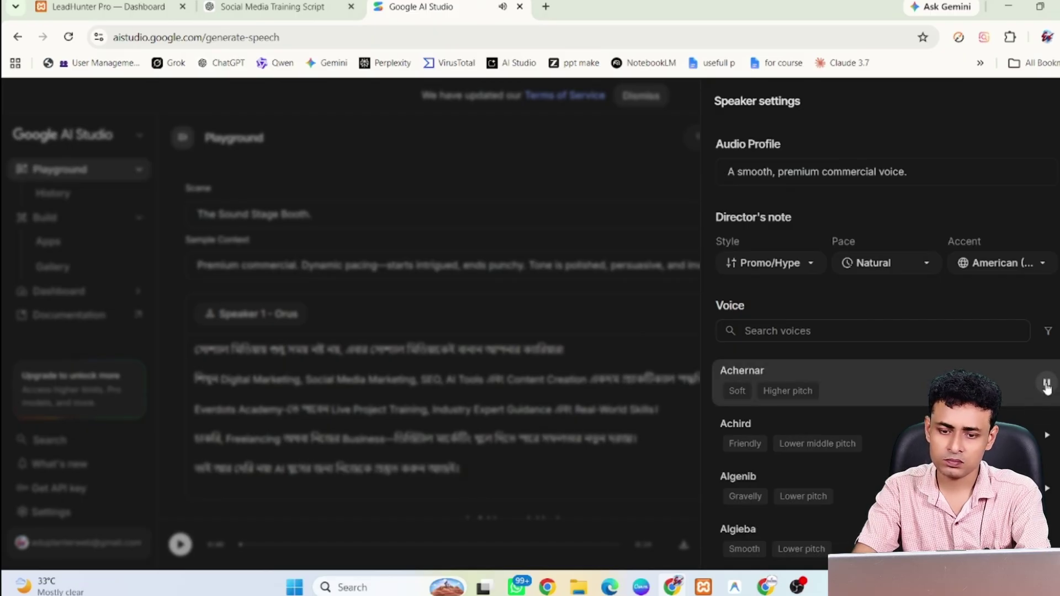
{"action": "left_click", "coordinate": [851, 387]}
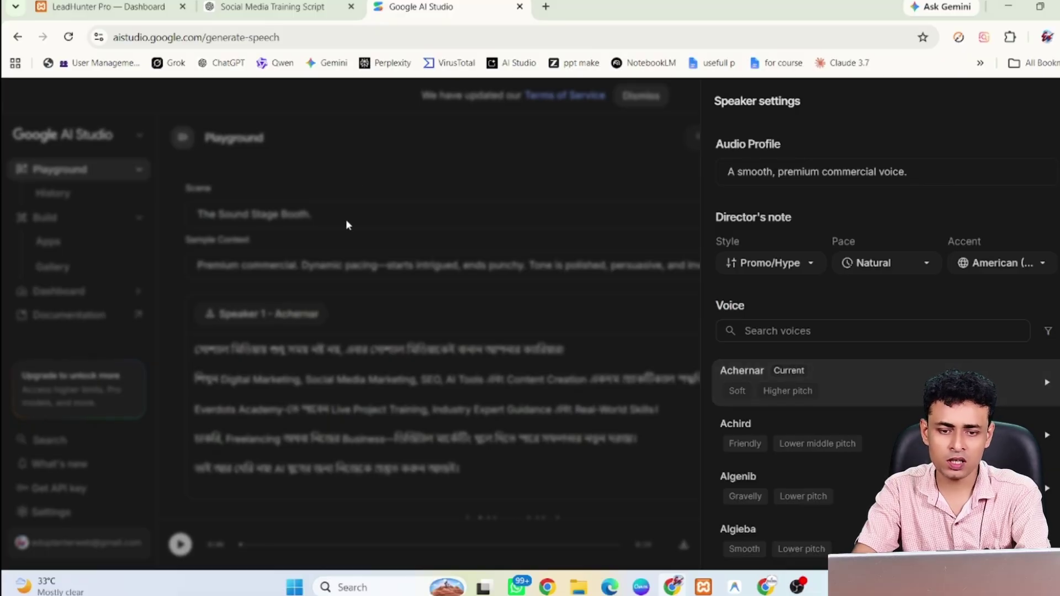
{"action": "left_click", "coordinate": [365, 183]}
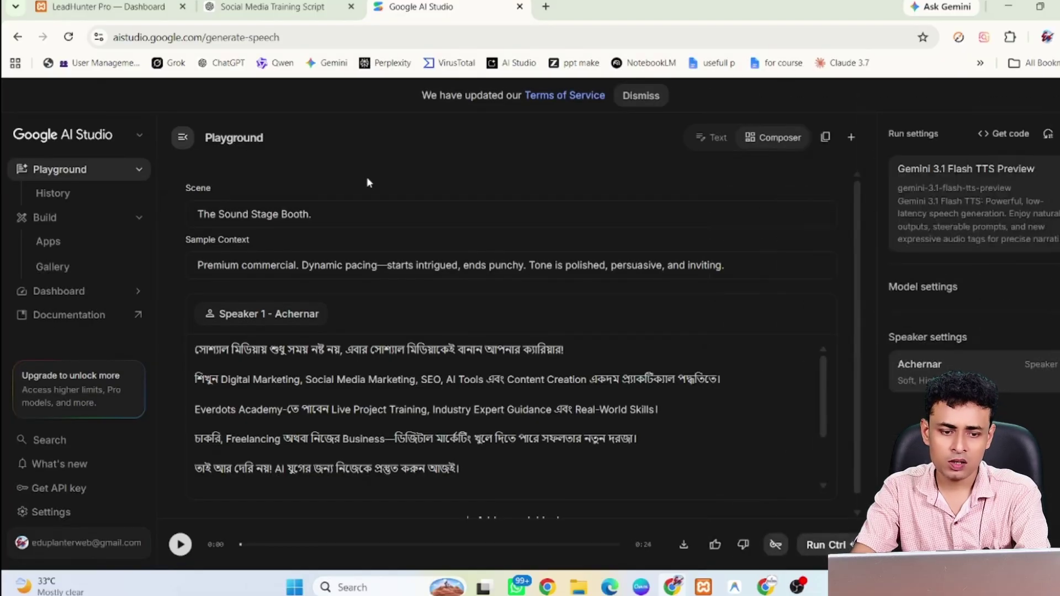
Generate the speech from the Bengali script and download the resulting audio file
{"action": "left_click", "coordinate": [997, 388]}
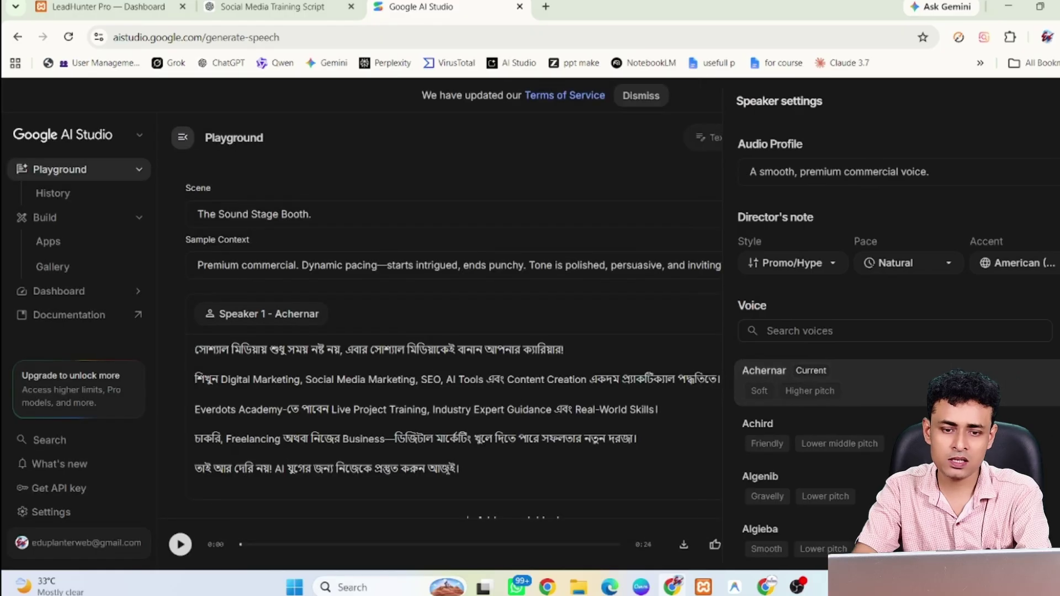
{"action": "left_click", "coordinate": [170, 309]}
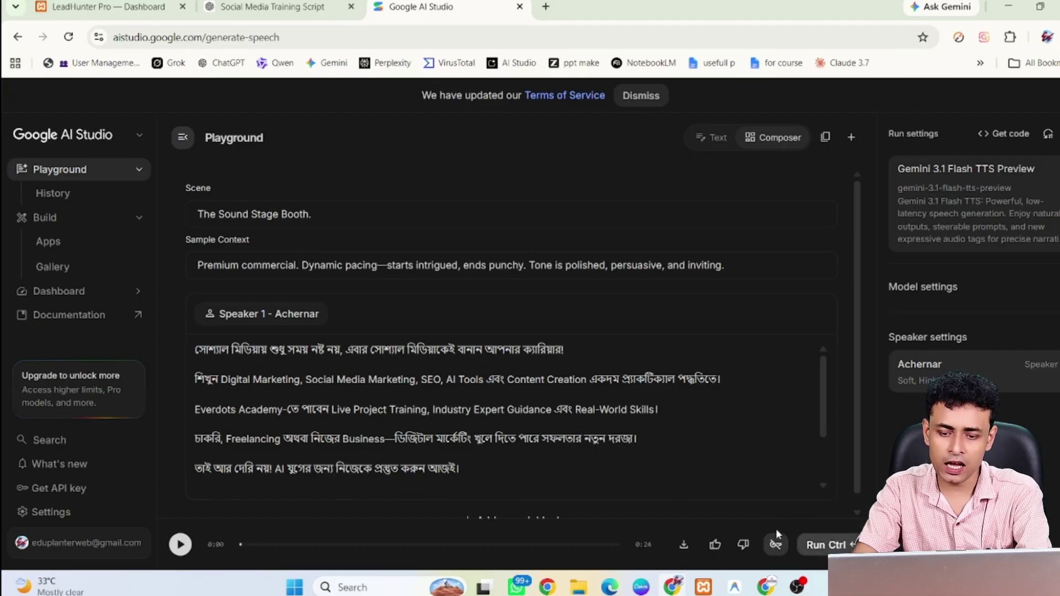
{"action": "left_click", "coordinate": [823, 546]}
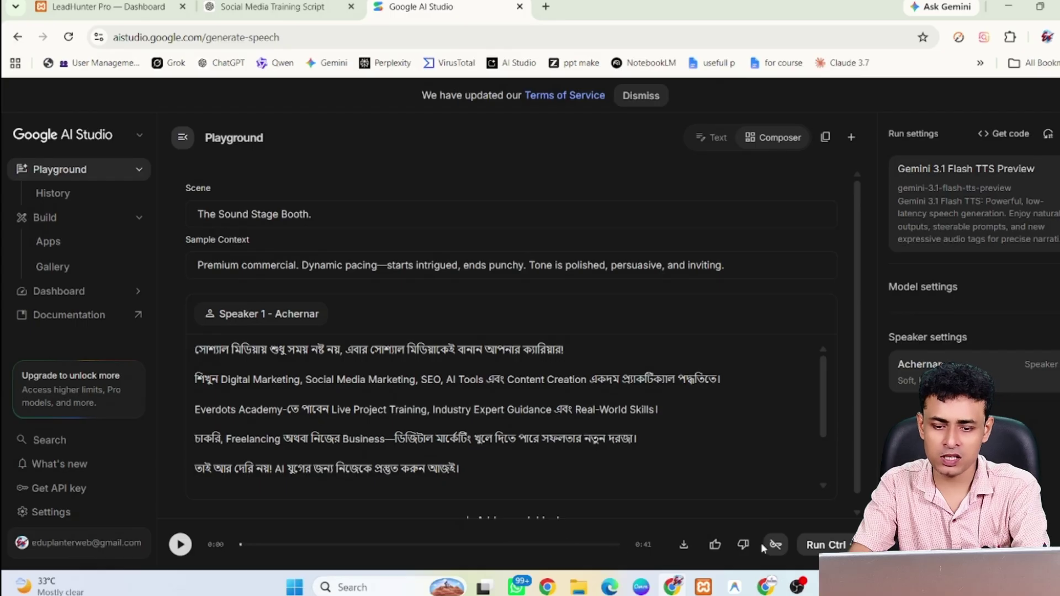
{"action": "left_click", "coordinate": [684, 545]}
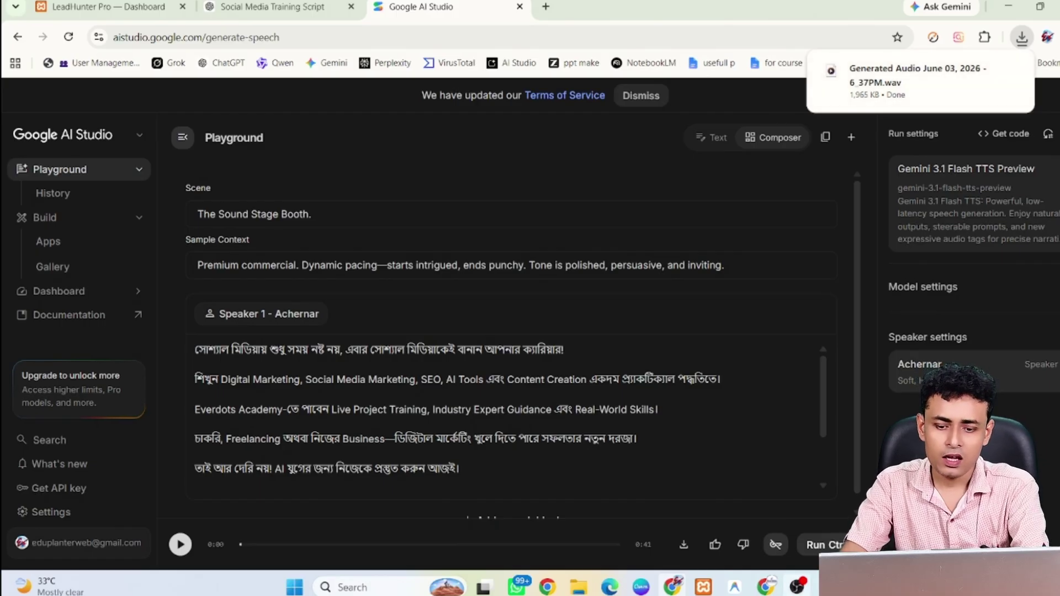
Switch to Canva and create a new blank Facebook Video design
{"action": "mouse_move", "coordinate": [734, 587]}
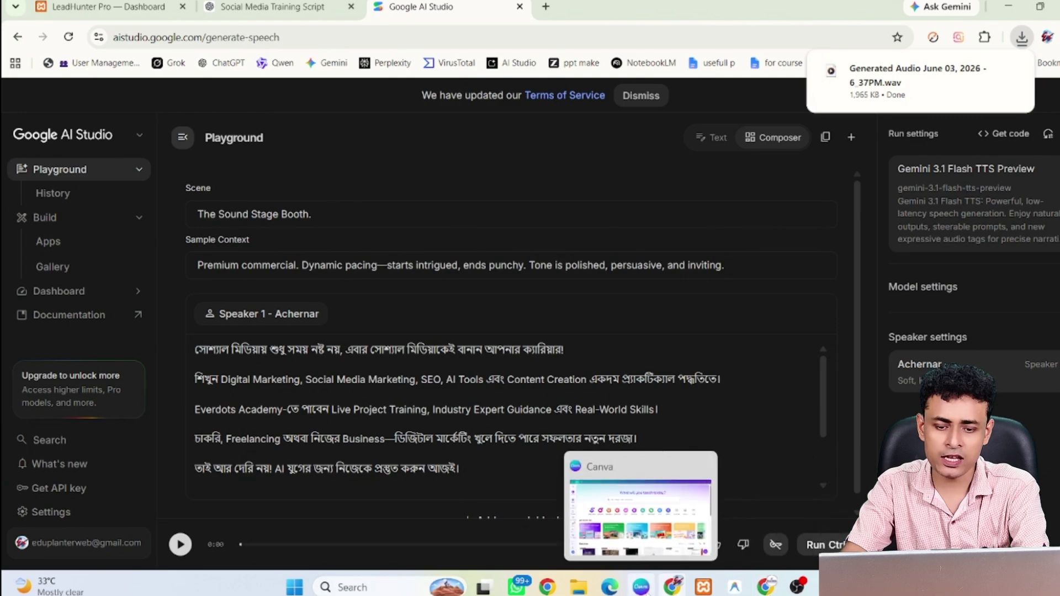
{"action": "left_click", "coordinate": [640, 586]}
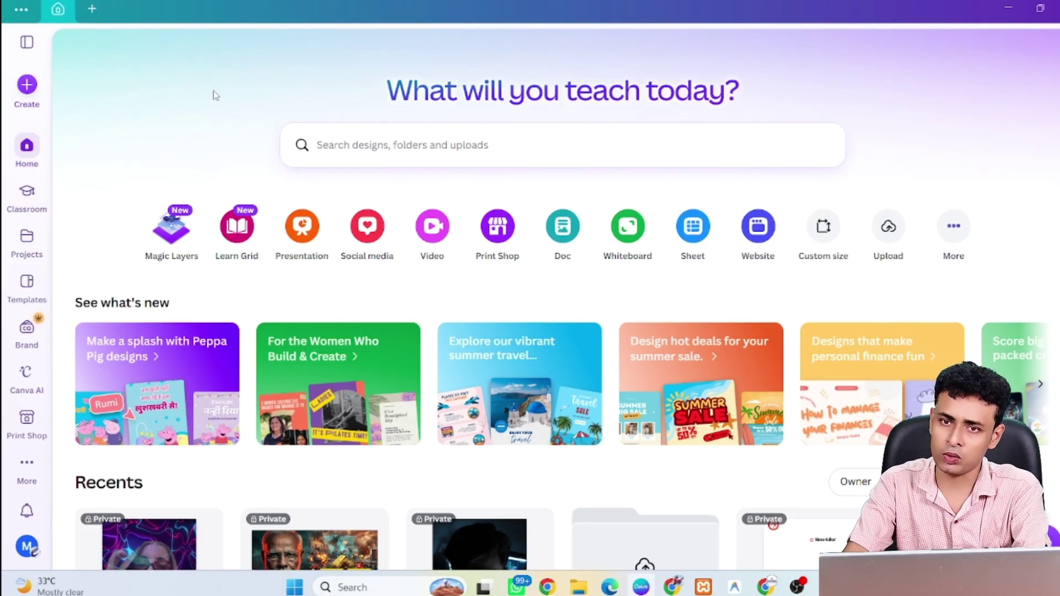
{"action": "left_click", "coordinate": [27, 85]}
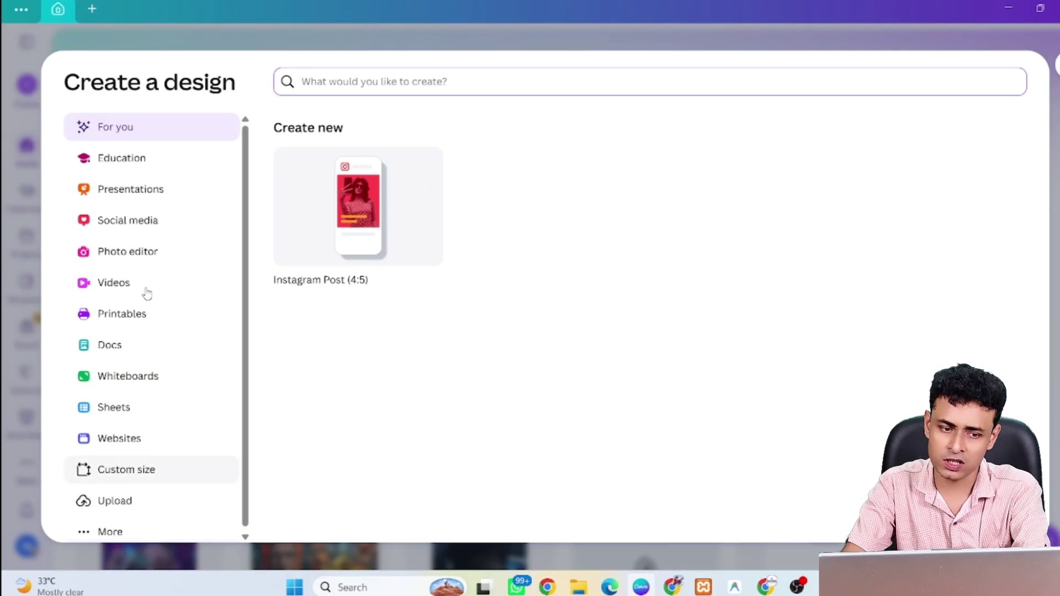
{"action": "left_click", "coordinate": [111, 294]}
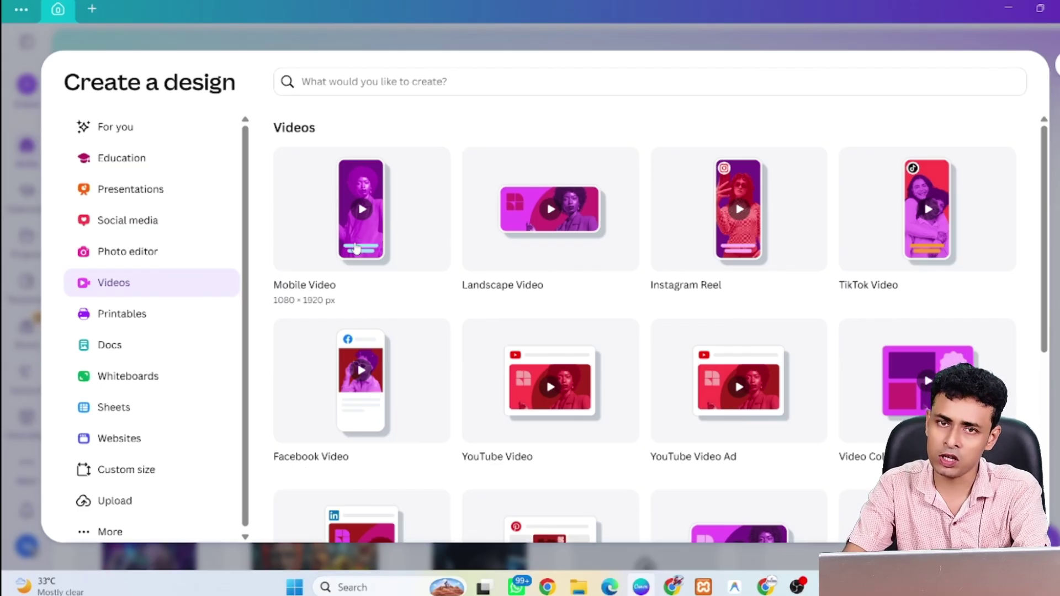
{"action": "left_click", "coordinate": [388, 407]}
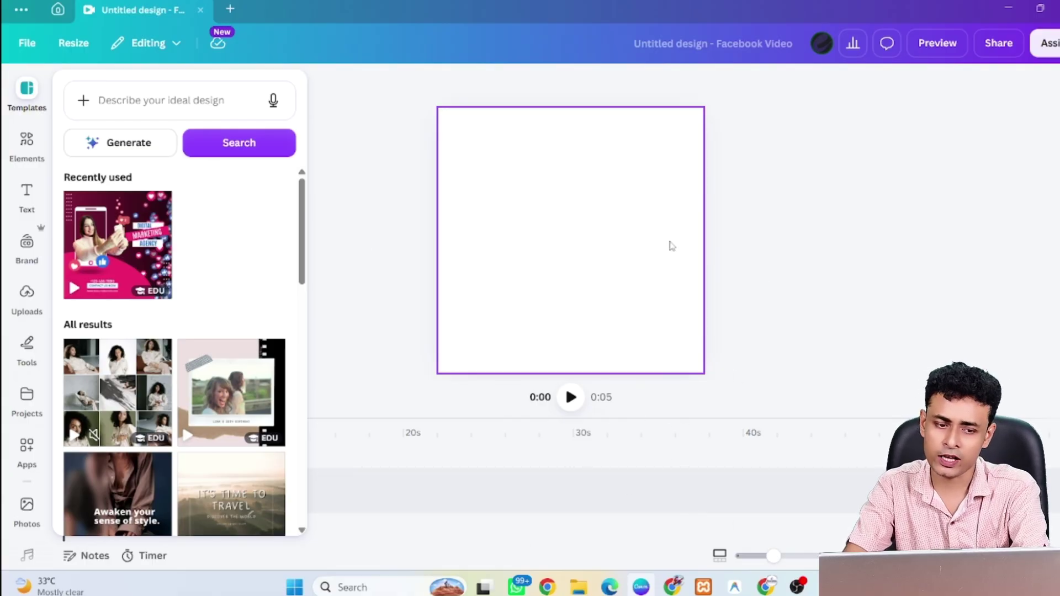
Upload the voiceover file "Generated Audio June 03, 2026 - 6_37PM.wav" from the Downloads folder
{"action": "scroll", "coordinate": [201, 438], "scroll_direction": "down", "scroll_amount": 10}
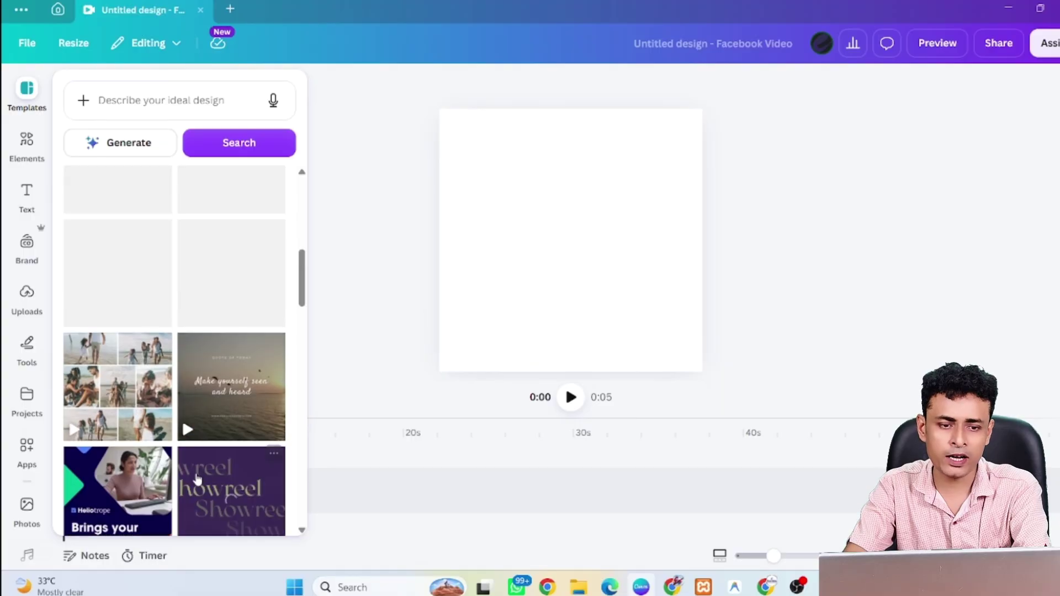
{"action": "scroll", "coordinate": [197, 478], "scroll_direction": "up", "scroll_amount": 10}
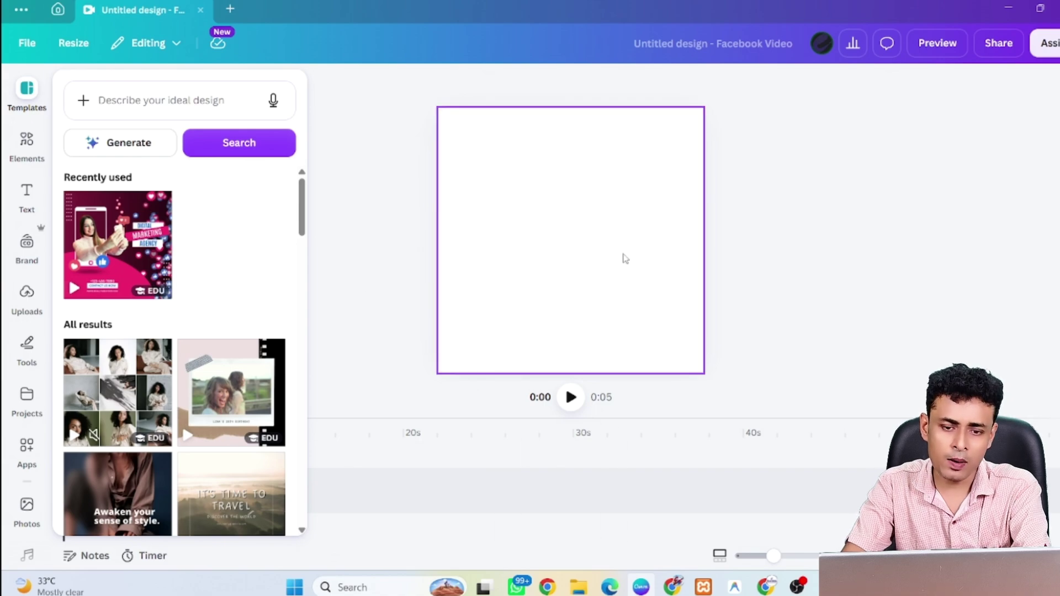
{"action": "left_click", "coordinate": [27, 299]}
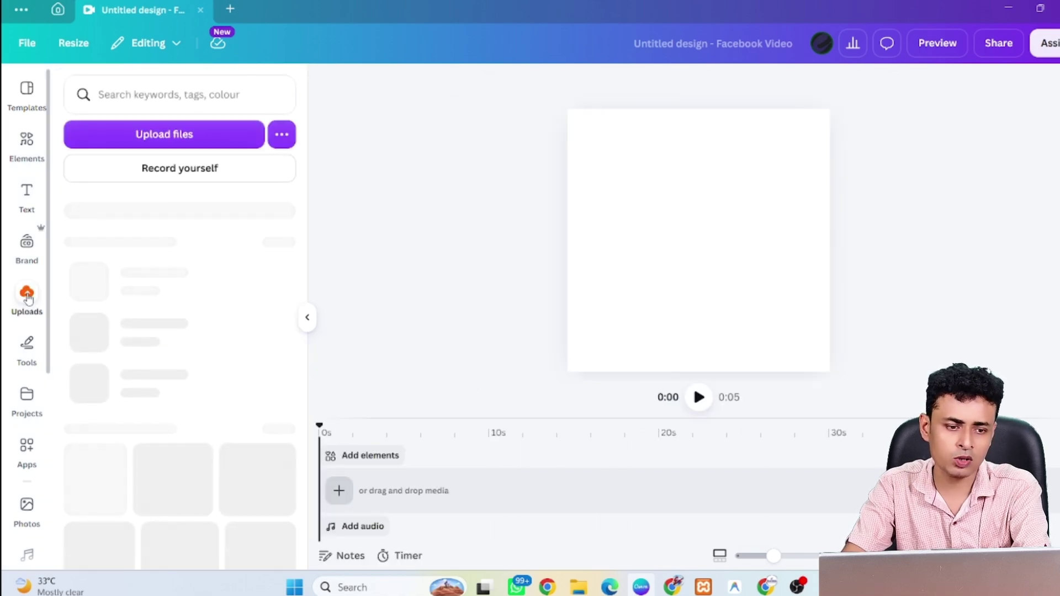
{"action": "left_click", "coordinate": [194, 136]}
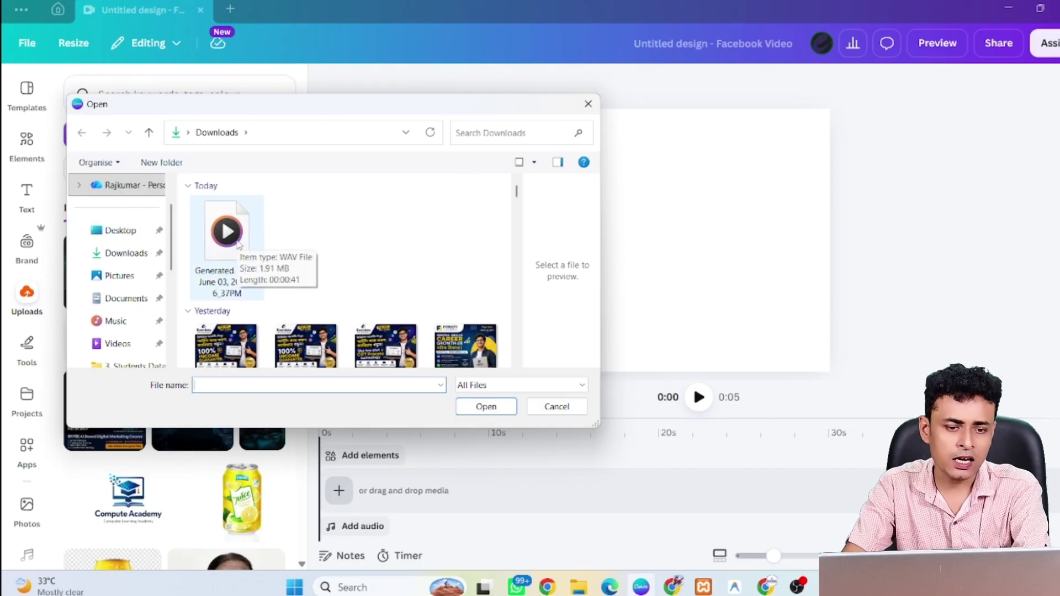
{"action": "left_click", "coordinate": [226, 231]}
{"action": "left_click", "coordinate": [485, 407]}
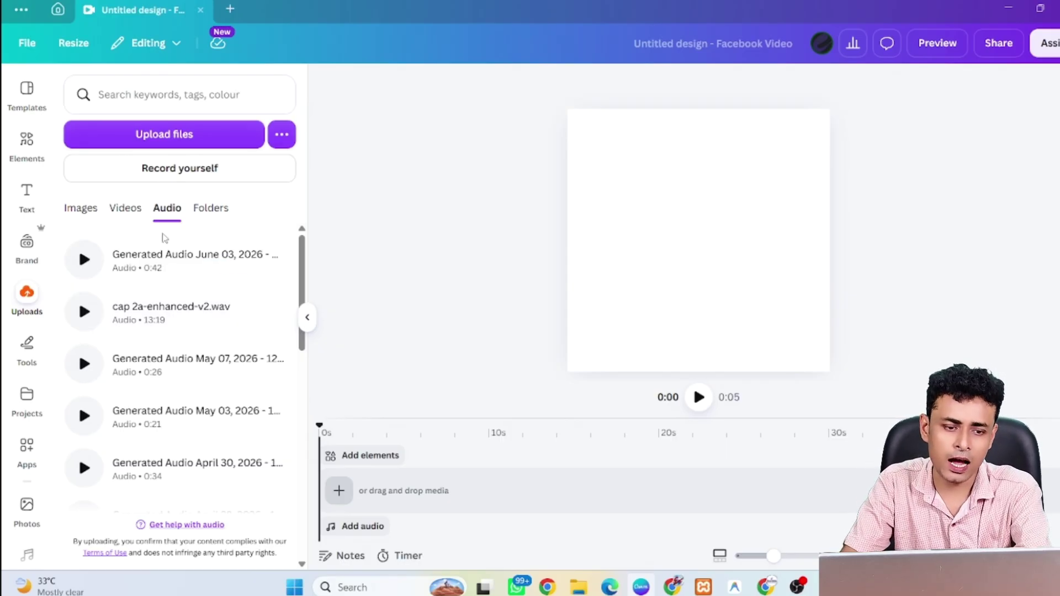
Place the uploaded voiceover on the audio track at the start of the timeline and play back its opening seconds
{"action": "left_click_drag", "start_coordinate": [141, 258], "coordinate": [324, 530]}
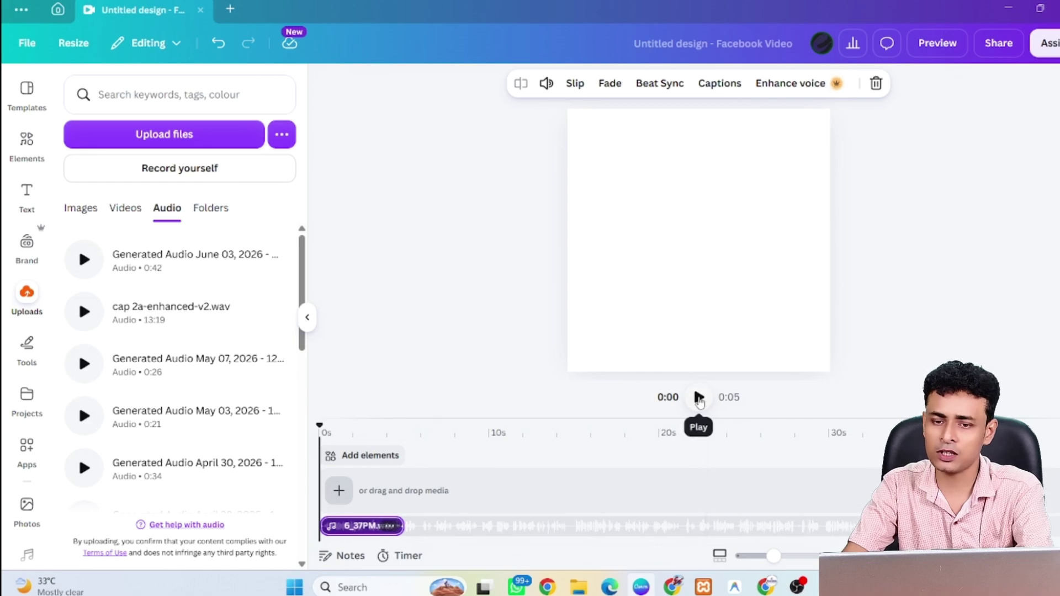
{"action": "left_click", "coordinate": [699, 398]}
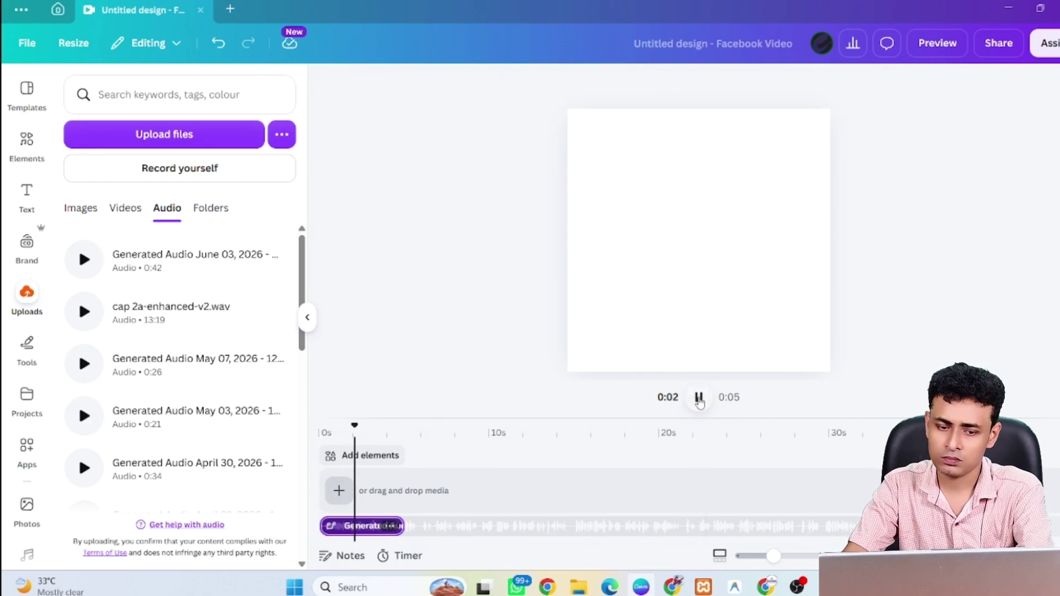
{"action": "left_click", "coordinate": [698, 397]}
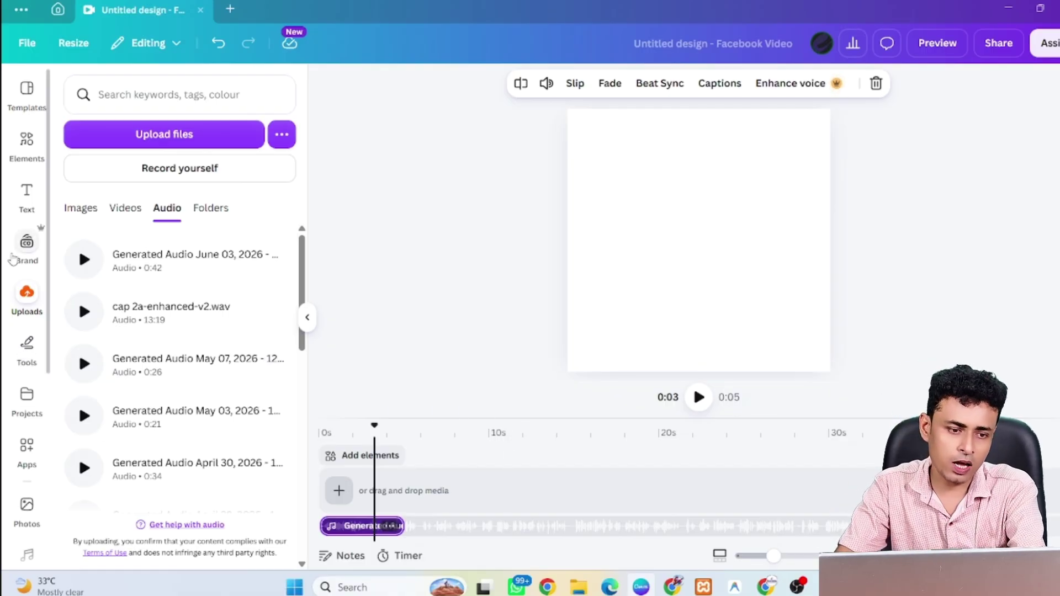
Search the stock video library for "social media scrolling"
{"action": "scroll", "coordinate": [23, 413], "scroll_direction": "down", "scroll_amount": 4}
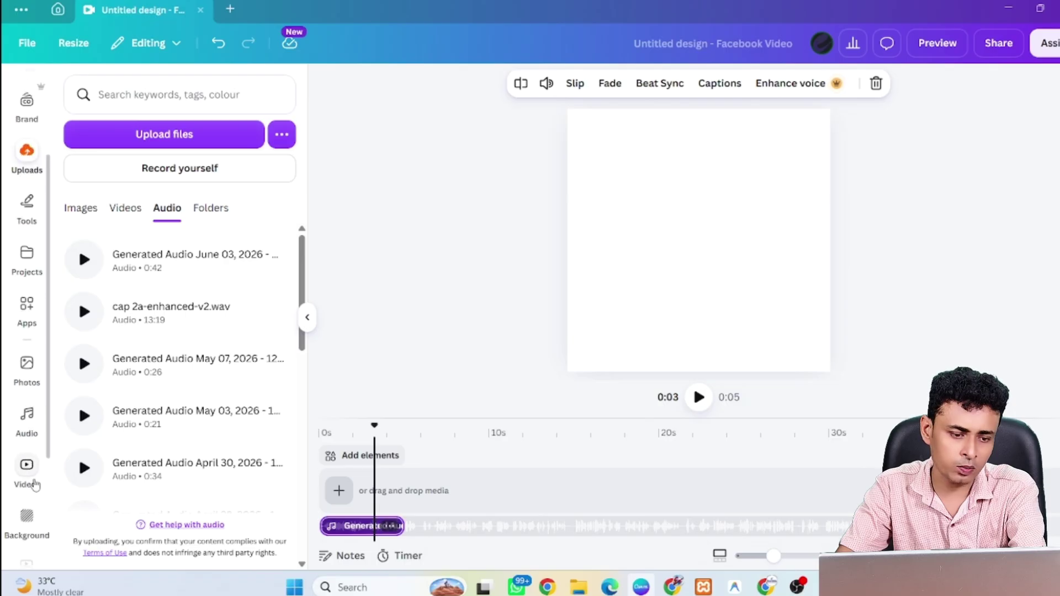
{"action": "left_click", "coordinate": [20, 399]}
{"action": "left_click", "coordinate": [118, 96]}
{"action": "type", "text": "social"}
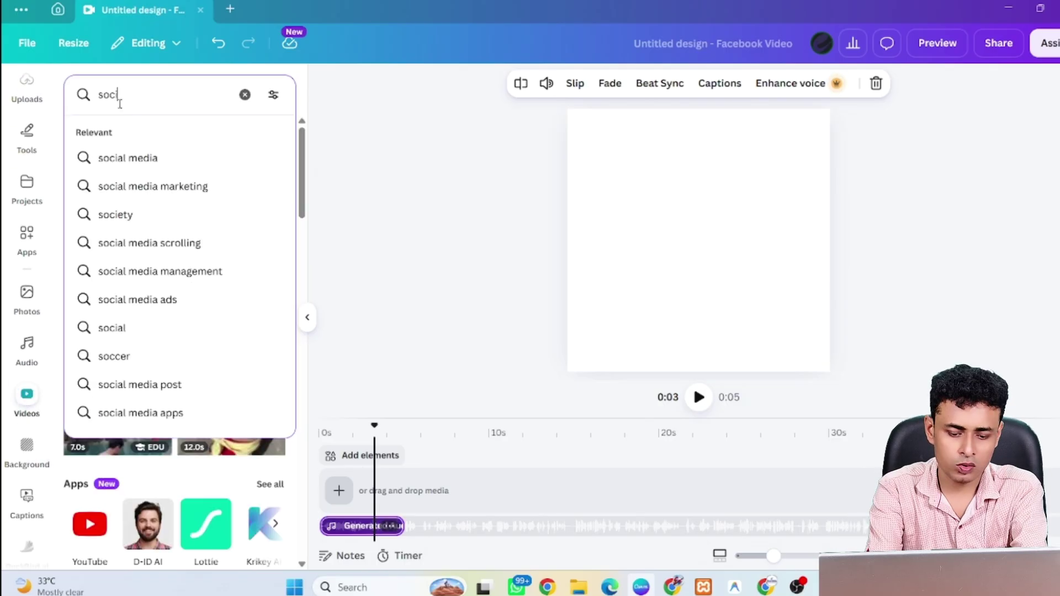
{"action": "type", "text": " mede"}
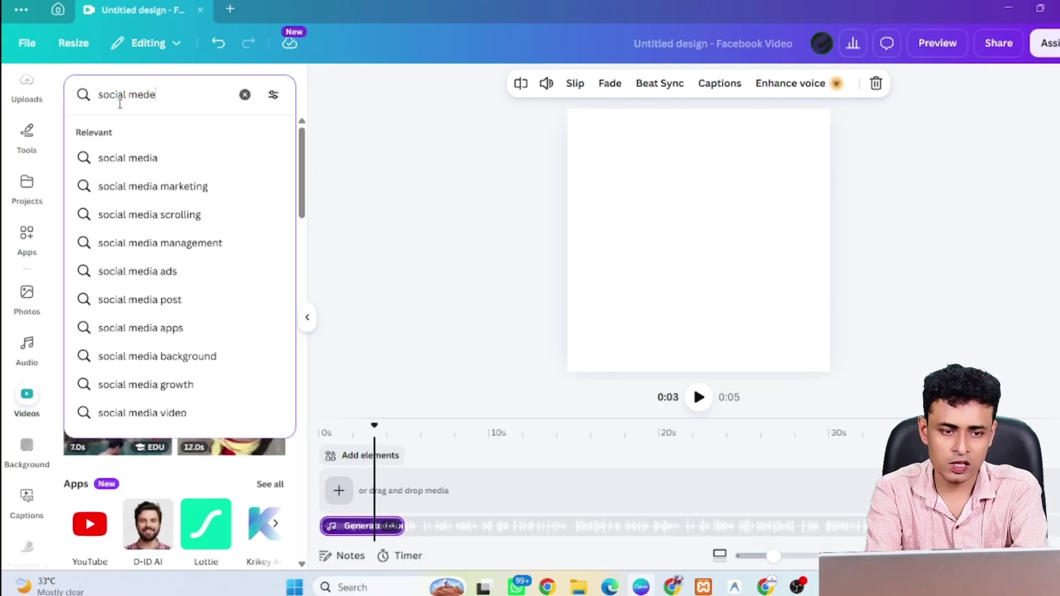
{"action": "type", "text": "a s"}
{"action": "key", "text": "BackSpace"}
{"action": "key", "text": "BackSpace"}
{"action": "key", "text": "BackSpace"}
{"action": "key", "text": "BackSpace"}
{"action": "type", "text": "ia"}
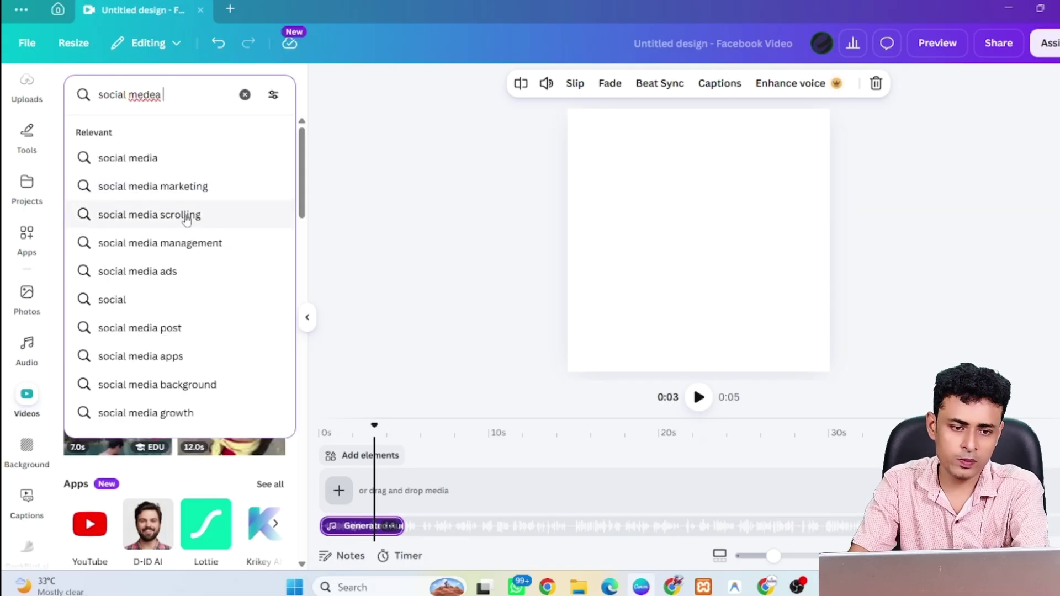
{"action": "left_click", "coordinate": [185, 214]}
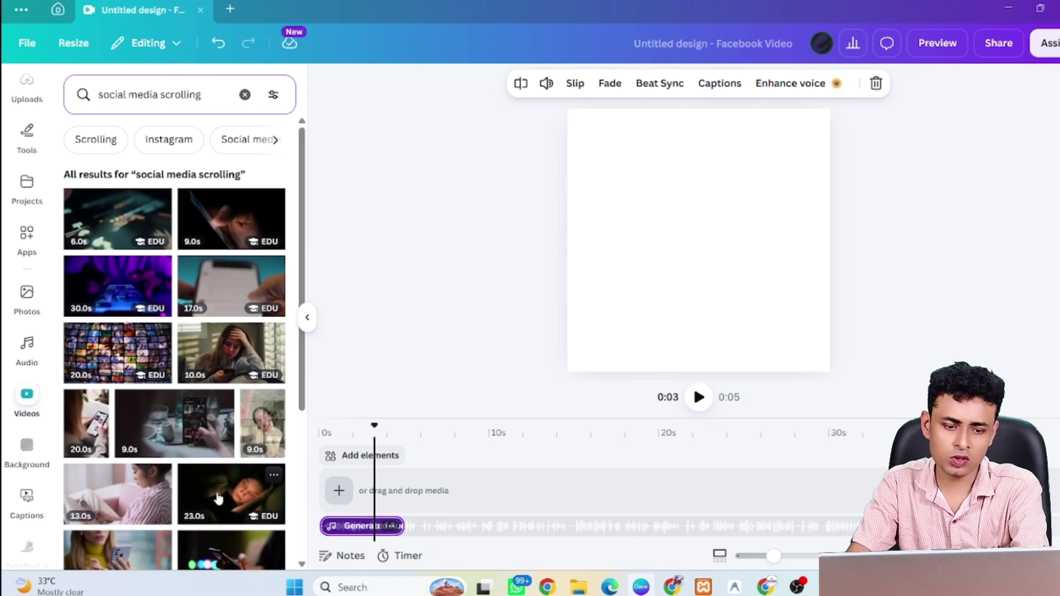
Add the 23-second clip of a woman lying in the dark to the timeline, trim it to 6.7 seconds and play it back
{"action": "left_click_drag", "start_coordinate": [215, 502], "coordinate": [349, 496]}
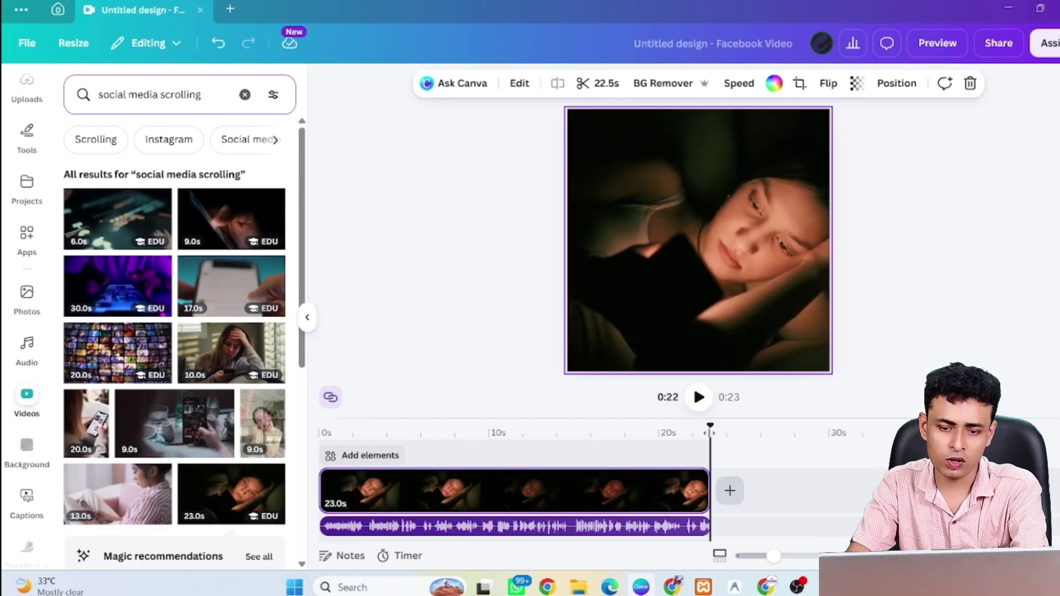
{"action": "key", "text": "space"}
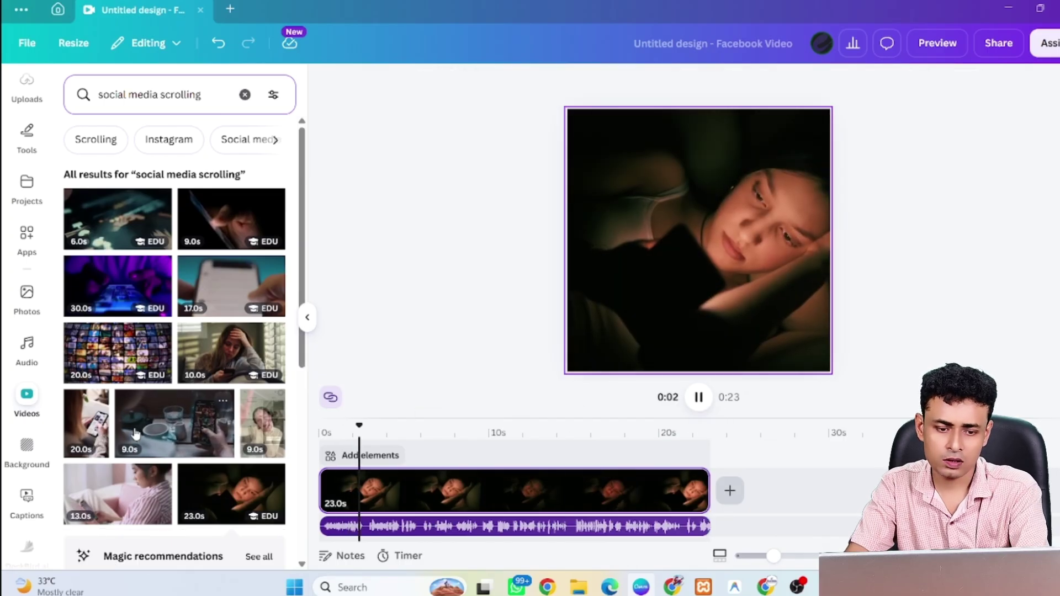
{"action": "left_click_drag", "start_coordinate": [707, 490], "coordinate": [434, 490]}
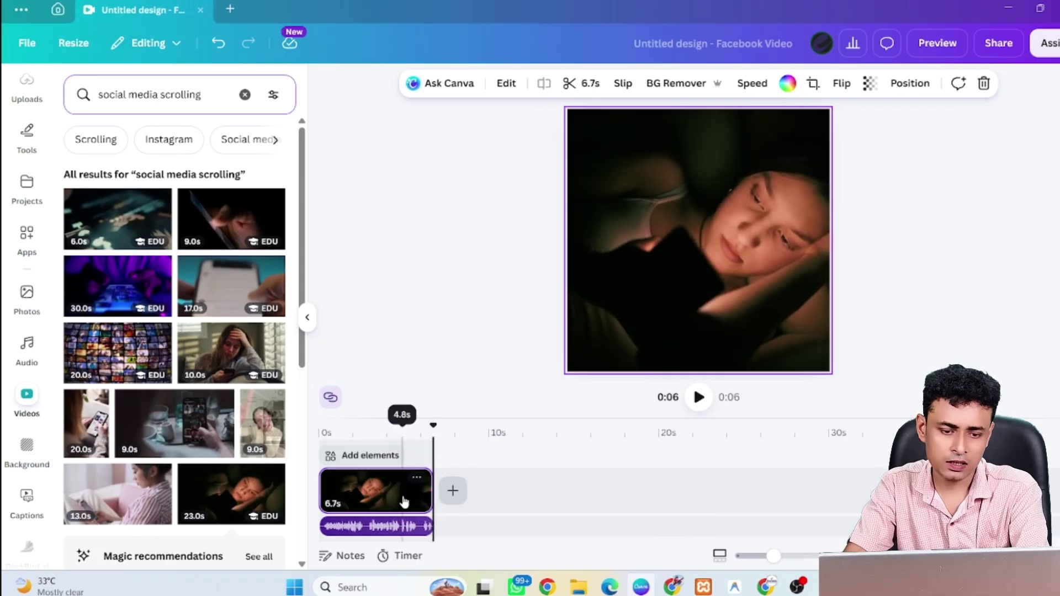
{"action": "left_click", "coordinate": [699, 398]}
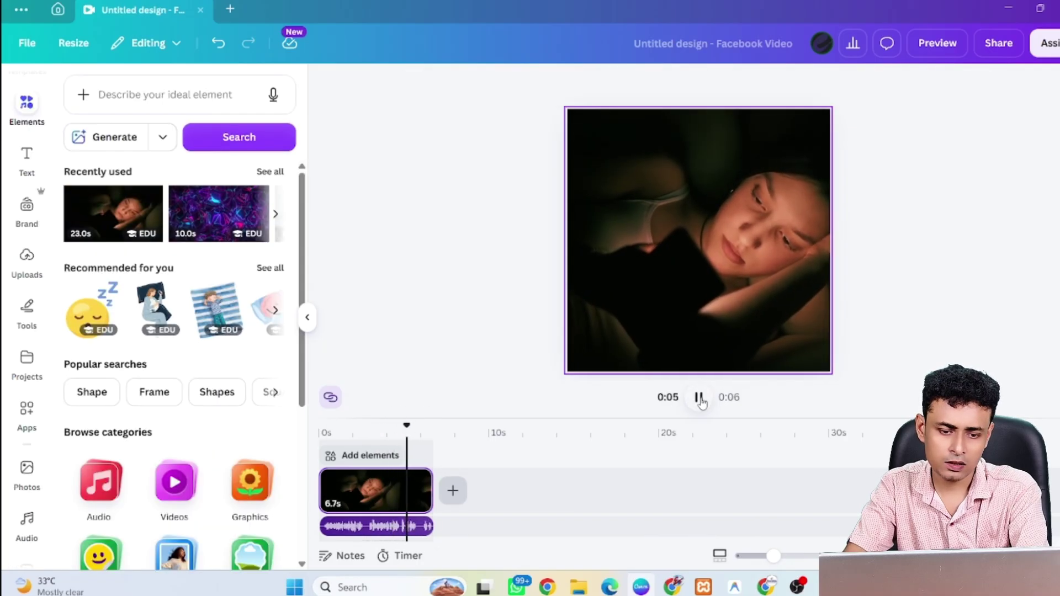
Trim the clip of the woman lying in the dark to 2.8 seconds and search the elements for "social media success"
{"action": "left_click_drag", "start_coordinate": [431, 490], "coordinate": [359, 499]}
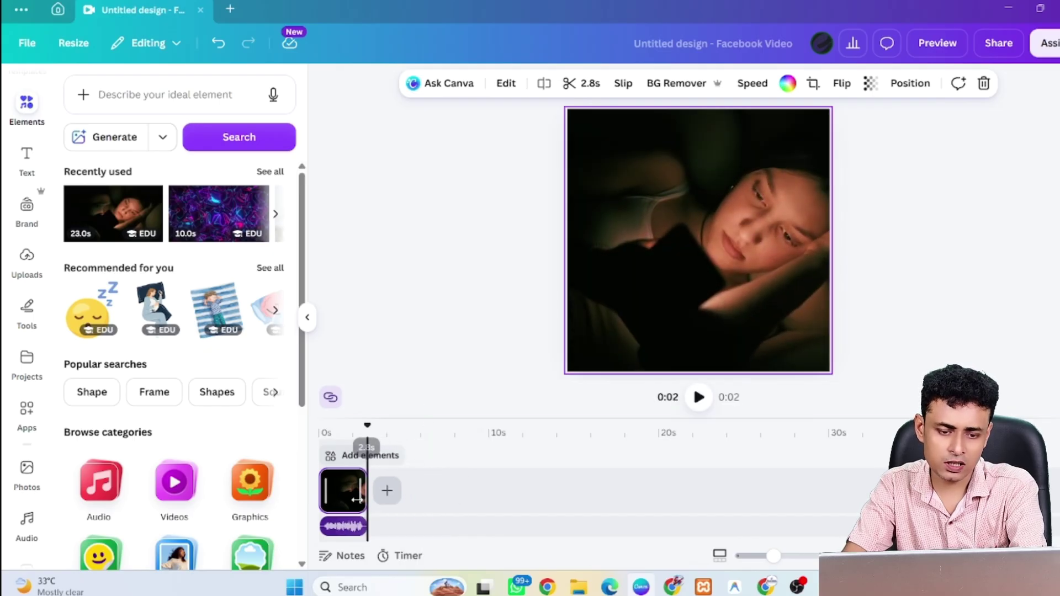
{"action": "left_click", "coordinate": [145, 97]}
{"action": "type", "text": "social"}
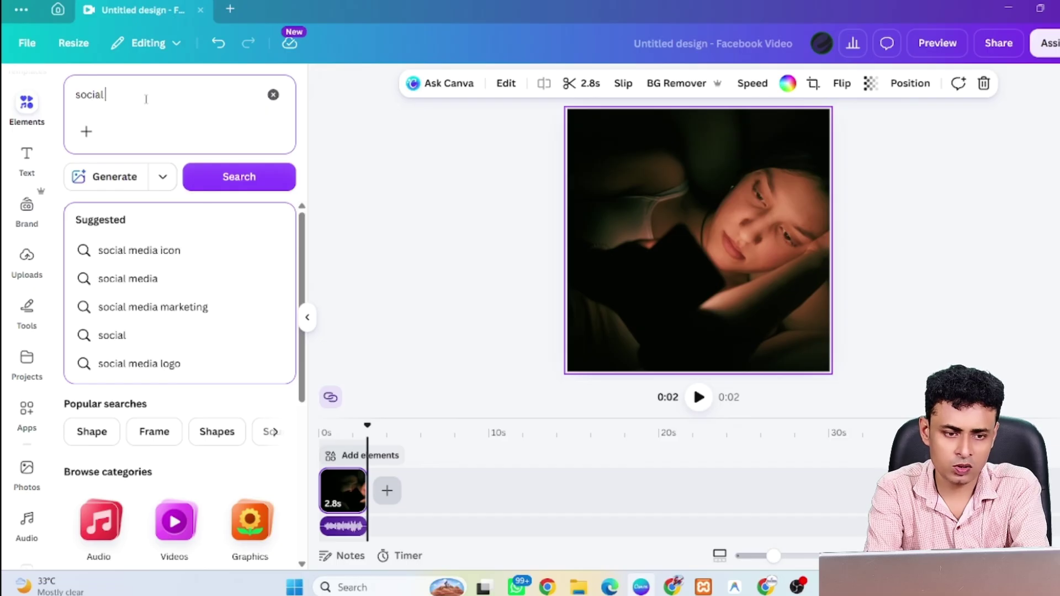
{"action": "type", "text": " media"}
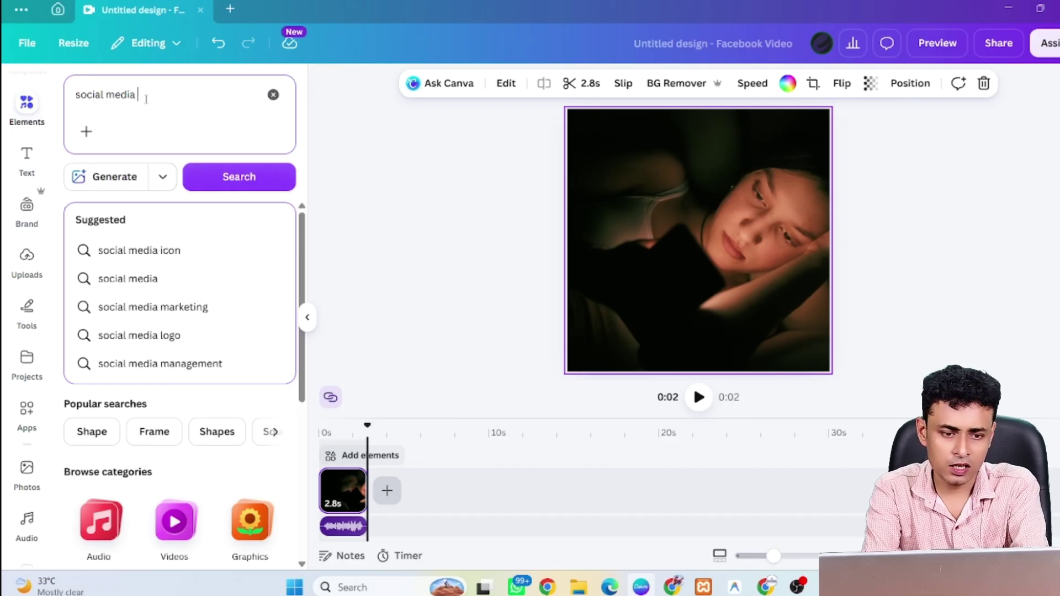
{"action": "type", "text": " su"}
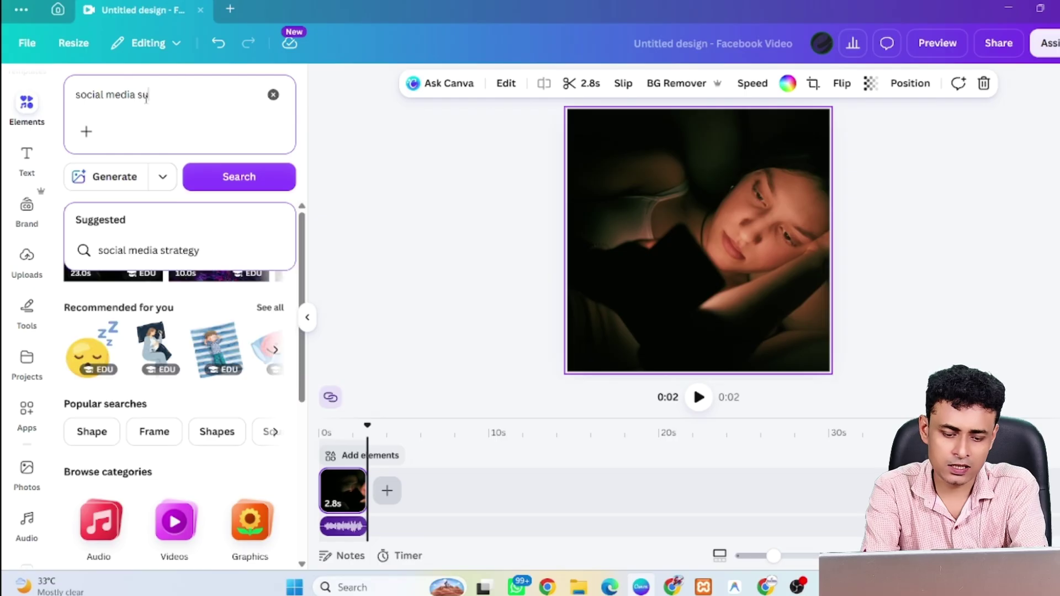
{"action": "type", "text": "ccess"}
{"action": "key", "text": "Return"}
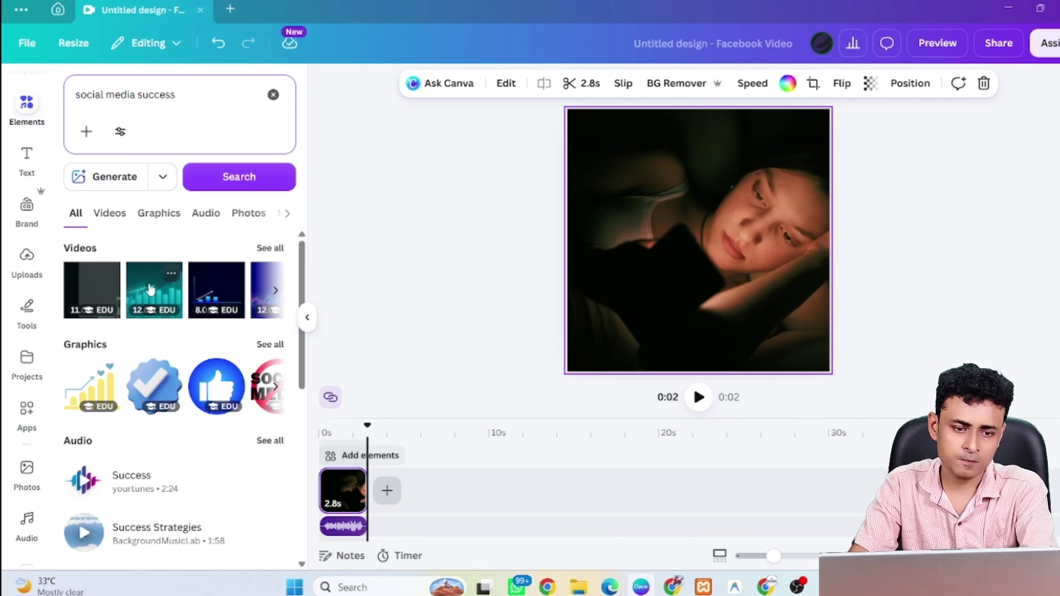
Add the 12-second teal bar chart video after the woman's clip and play the timeline back across both clips
{"action": "left_click_drag", "start_coordinate": [149, 288], "coordinate": [387, 516]}
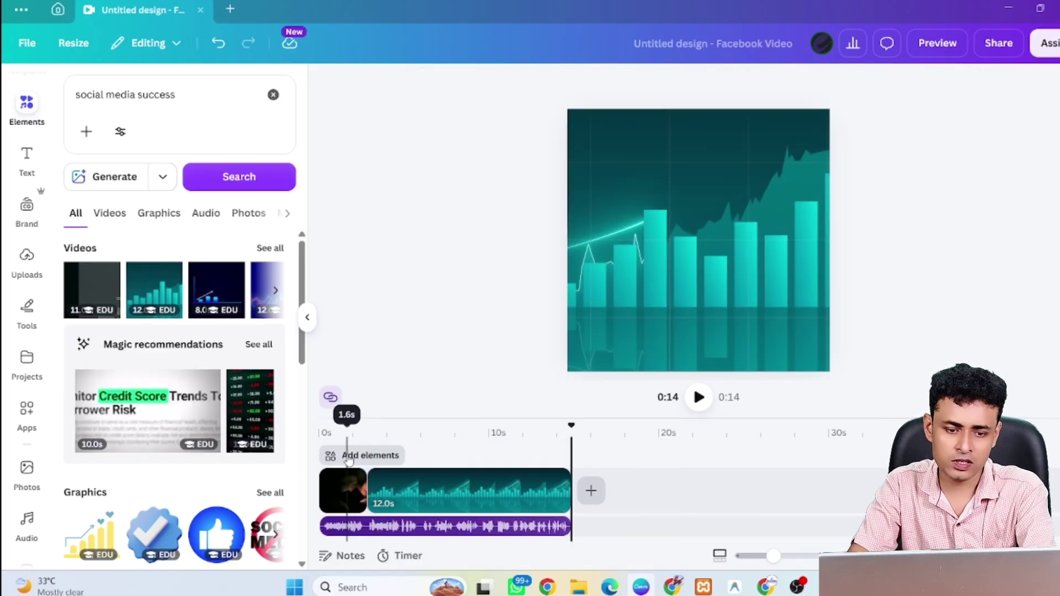
{"action": "left_click", "coordinate": [348, 482]}
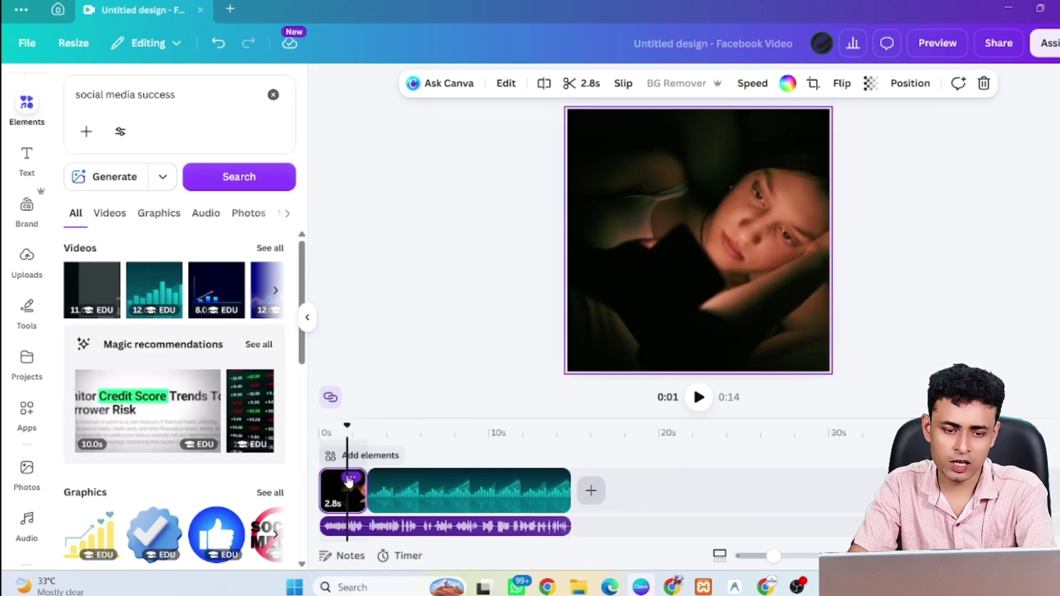
{"action": "left_click", "coordinate": [698, 397]}
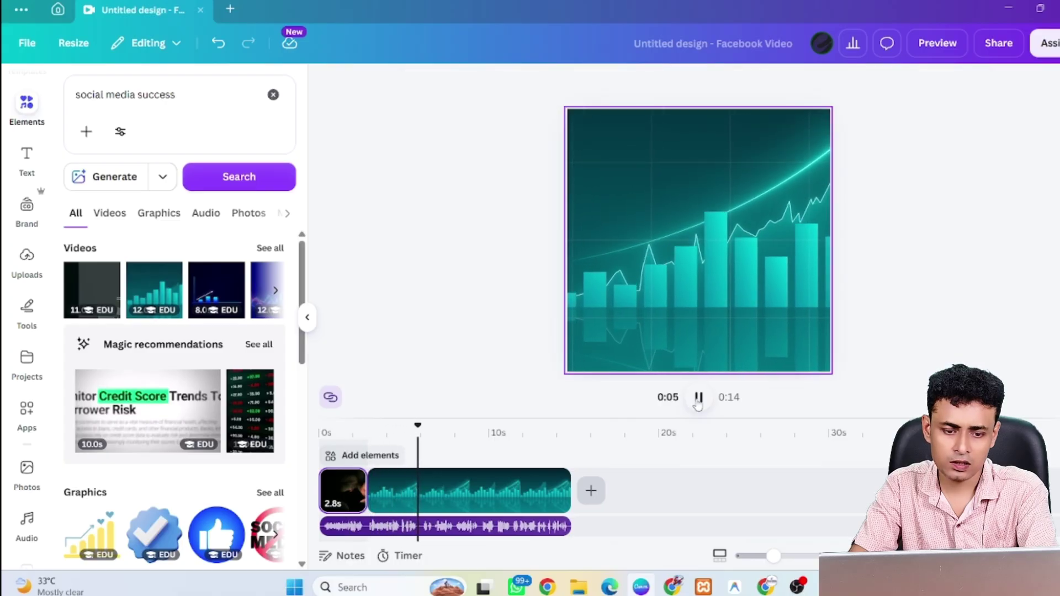
{"action": "left_click", "coordinate": [699, 398]}
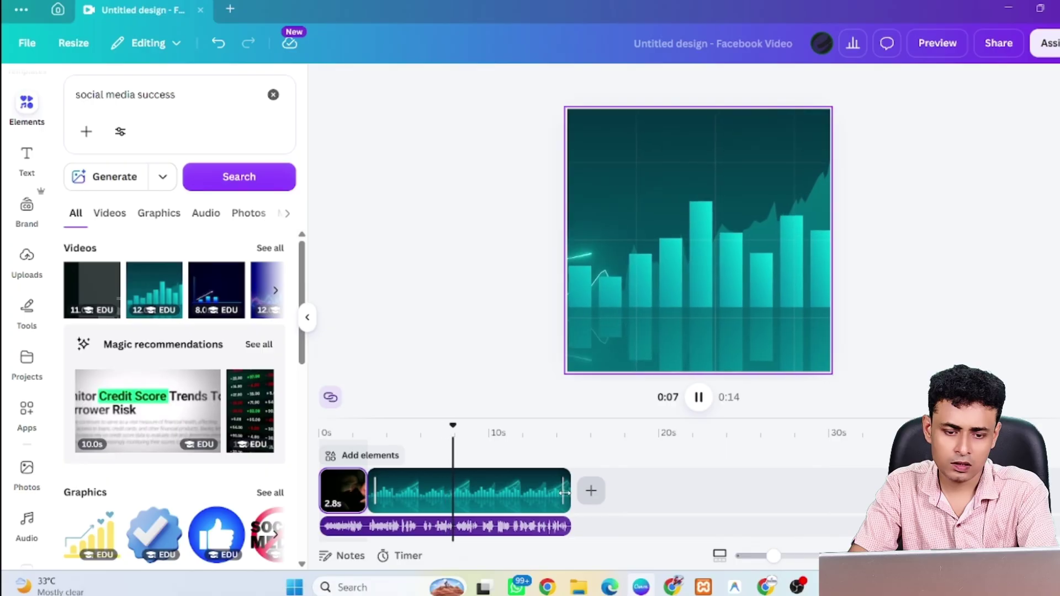
{"action": "left_click", "coordinate": [394, 509]}
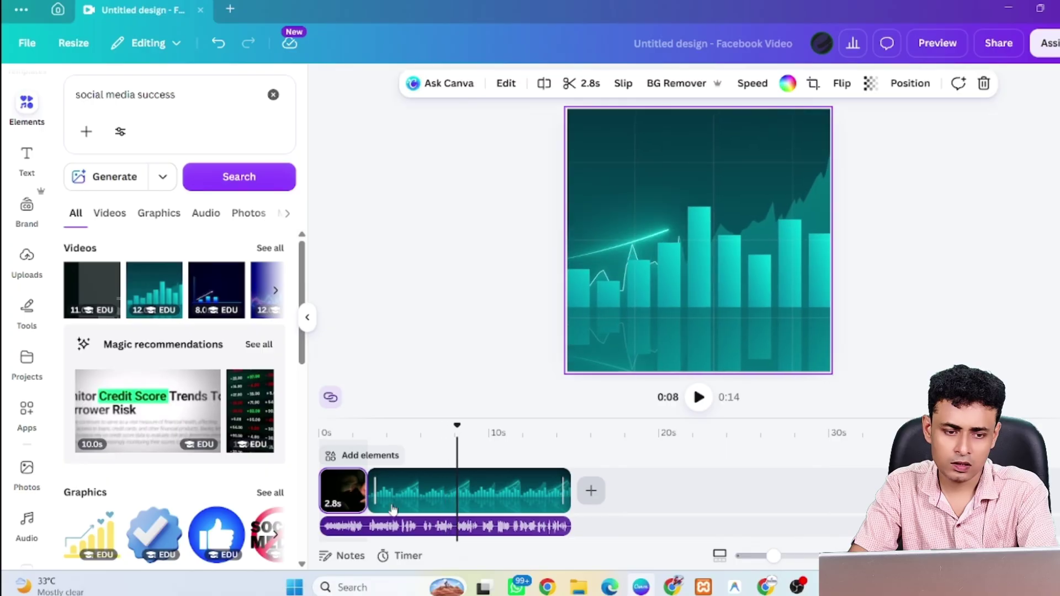
Search the elements for "learn" and browse the full list of video results
{"action": "triple_click", "coordinate": [186, 89]}
{"action": "type", "text": "learn"}
{"action": "key", "text": "Return"}
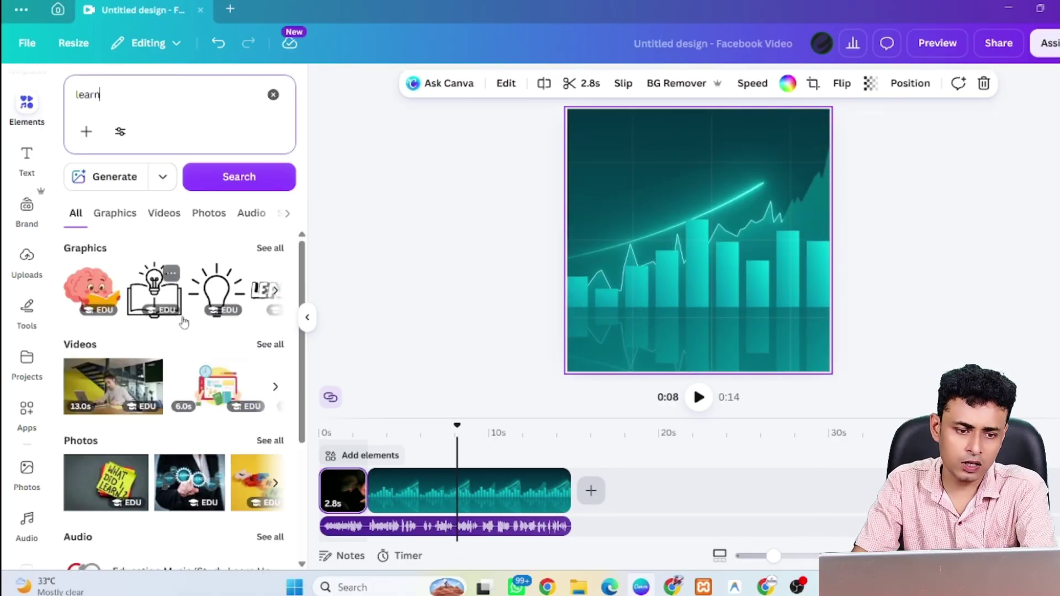
{"action": "left_click", "coordinate": [269, 344]}
{"action": "scroll", "coordinate": [247, 344], "scroll_direction": "down", "scroll_amount": 3}
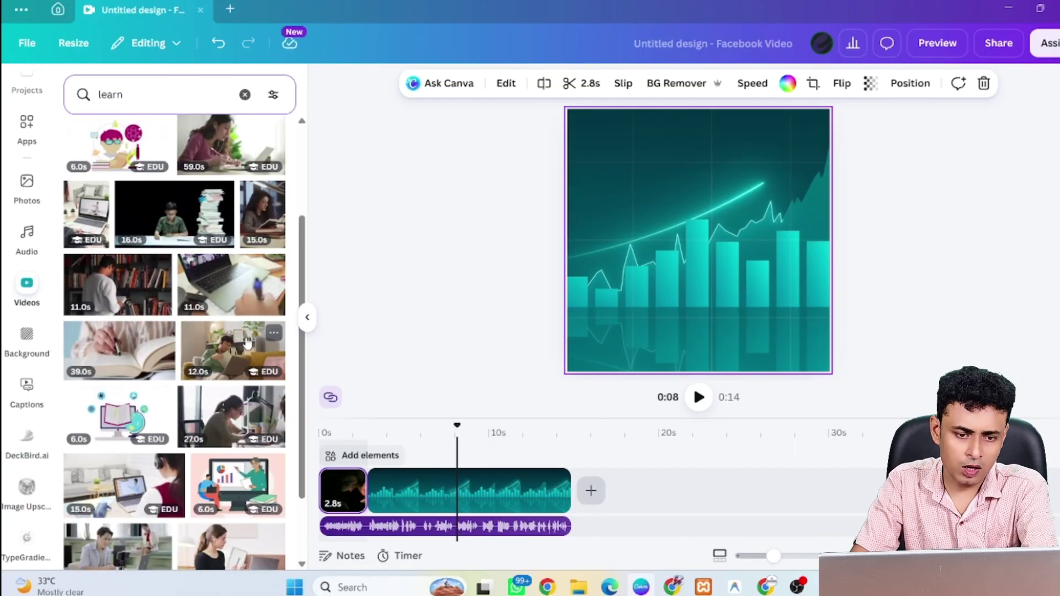
Add the 12-second video of the man with headphones and a laptop, trim the bar chart clip to 1.6 seconds and play back
{"action": "left_click_drag", "start_coordinate": [225, 357], "coordinate": [394, 484]}
{"action": "left_click", "coordinate": [544, 489]}
{"action": "left_click", "coordinate": [354, 454]}
{"action": "key", "text": "space"}
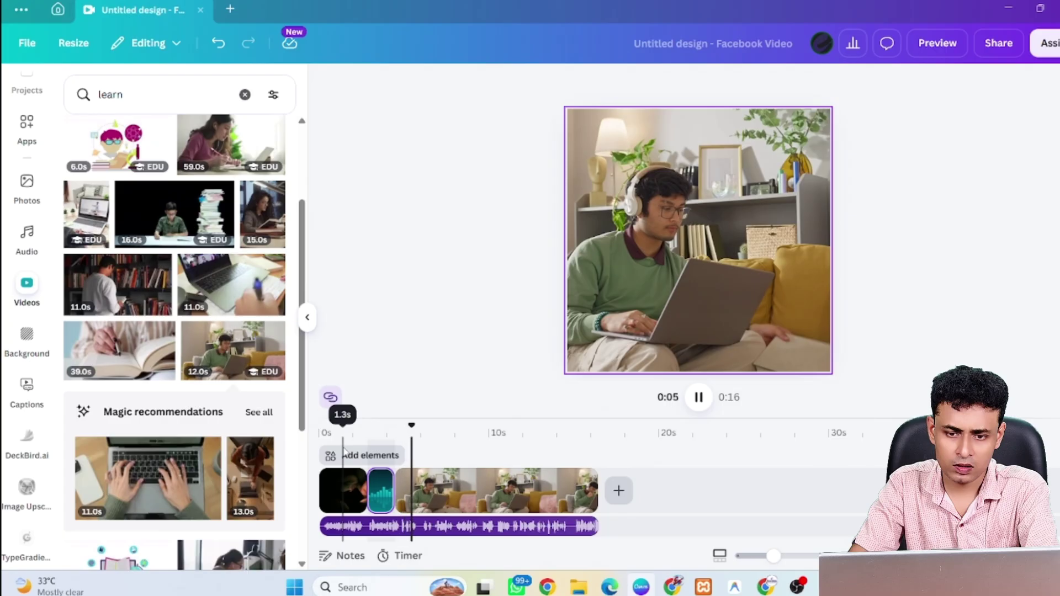
Play the man-with-laptop clip against the voiceover and trim it to 1.8 seconds
{"action": "left_click", "coordinate": [442, 490]}
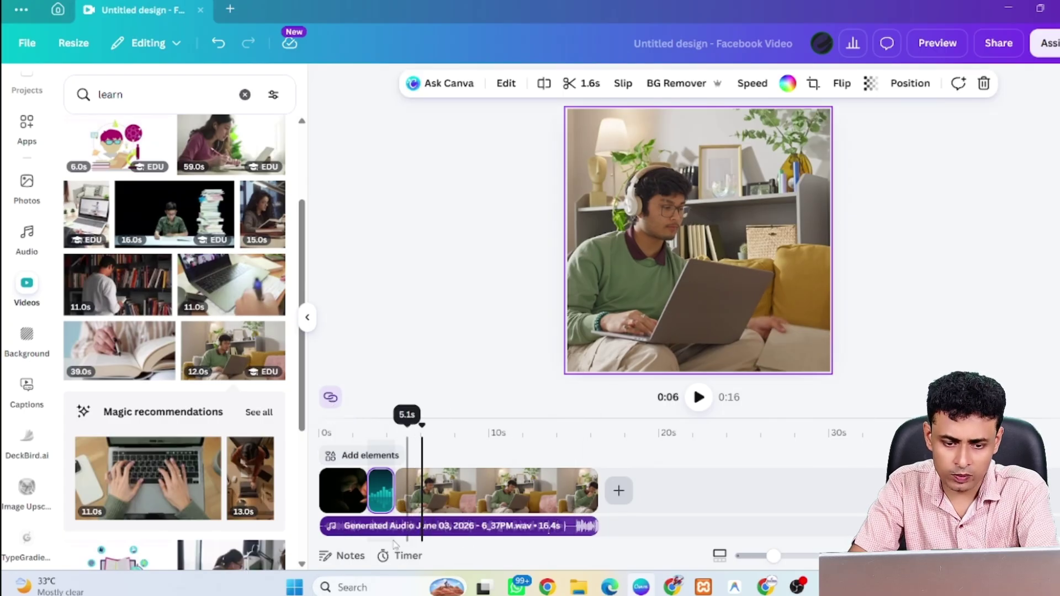
{"action": "key", "text": "space"}
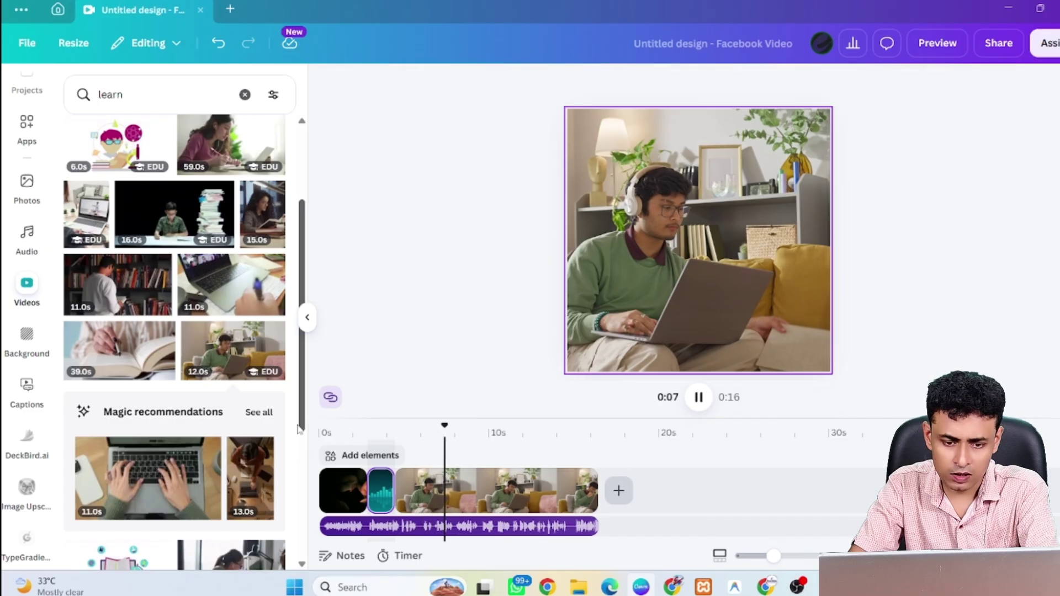
{"action": "key", "text": "space"}
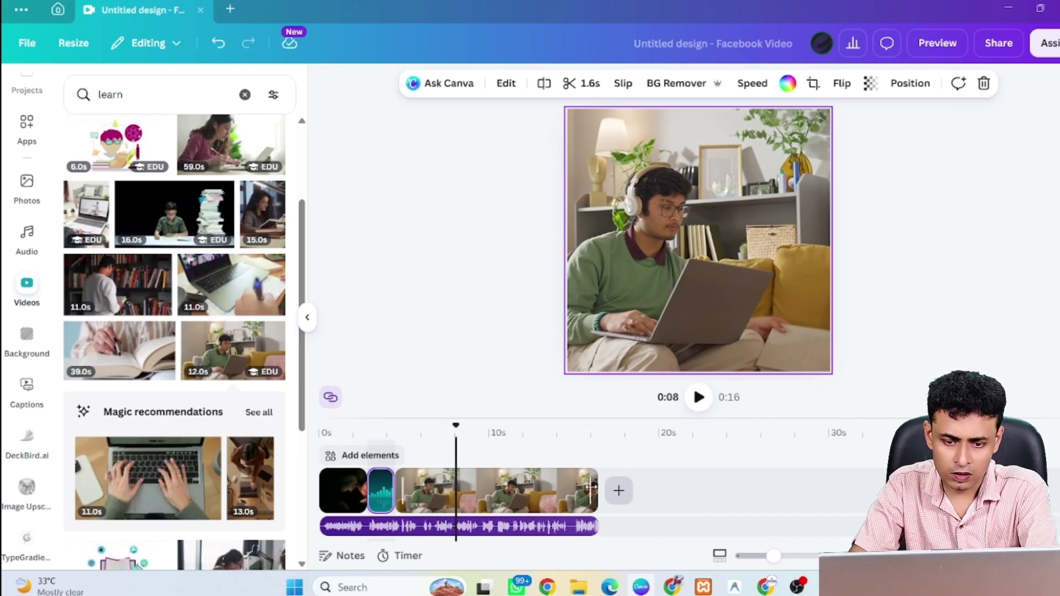
{"action": "left_click_drag", "start_coordinate": [592, 488], "coordinate": [425, 488]}
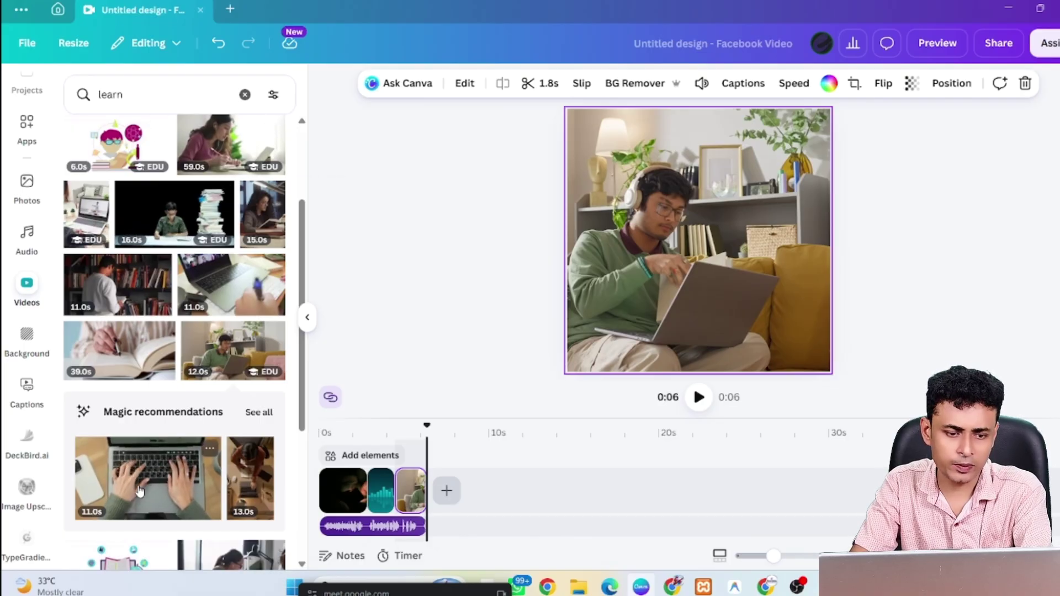
Add the 11-second video of hands typing on a laptop at the timeline's end and play it against the voiceover
{"action": "left_click_drag", "start_coordinate": [138, 501], "coordinate": [444, 489]}
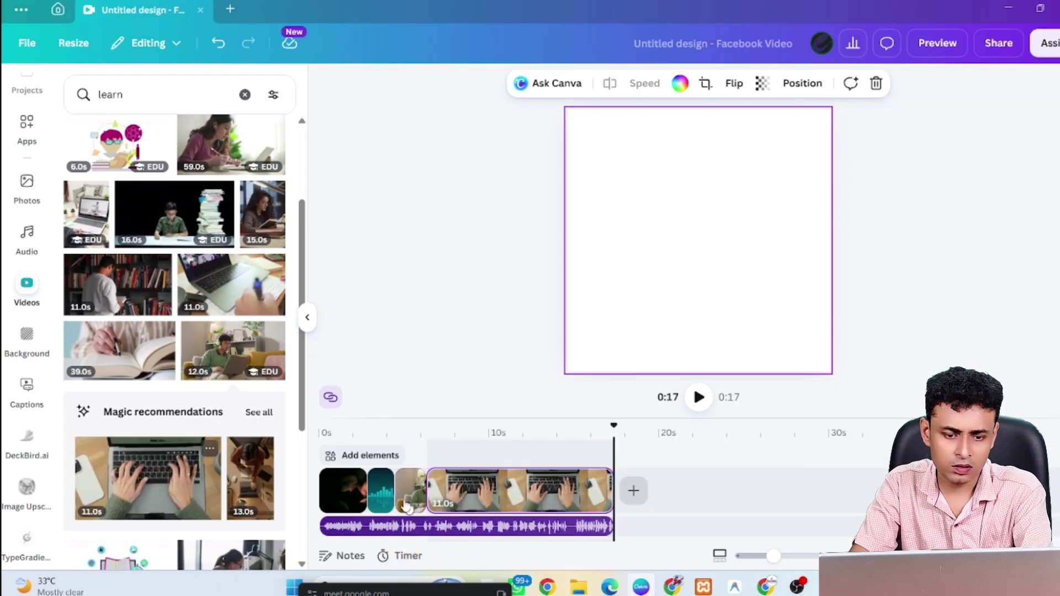
{"action": "left_click", "coordinate": [413, 445]}
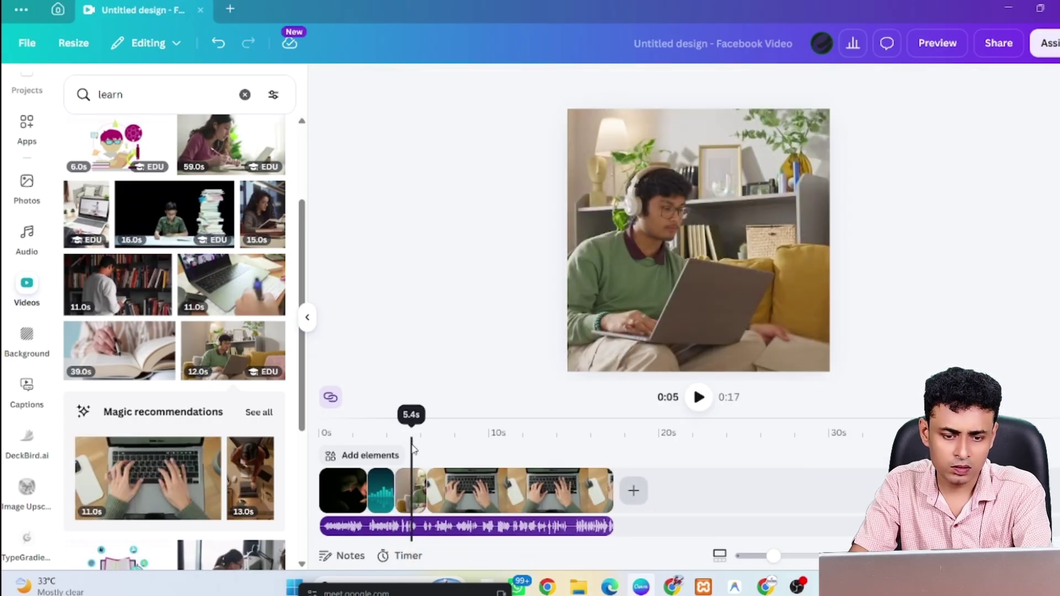
{"action": "key", "text": "space"}
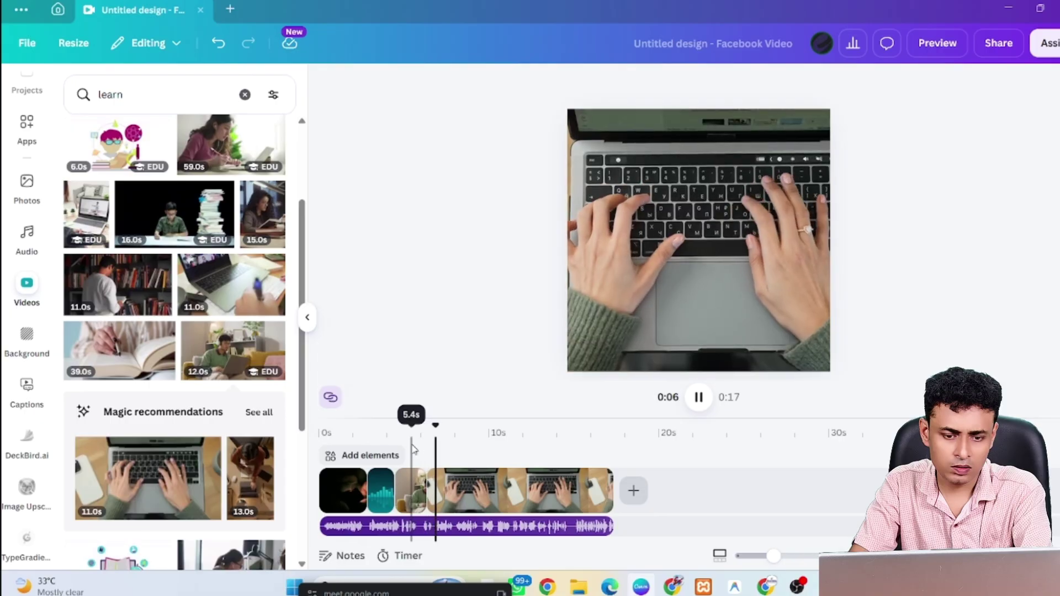
{"action": "key", "text": "space"}
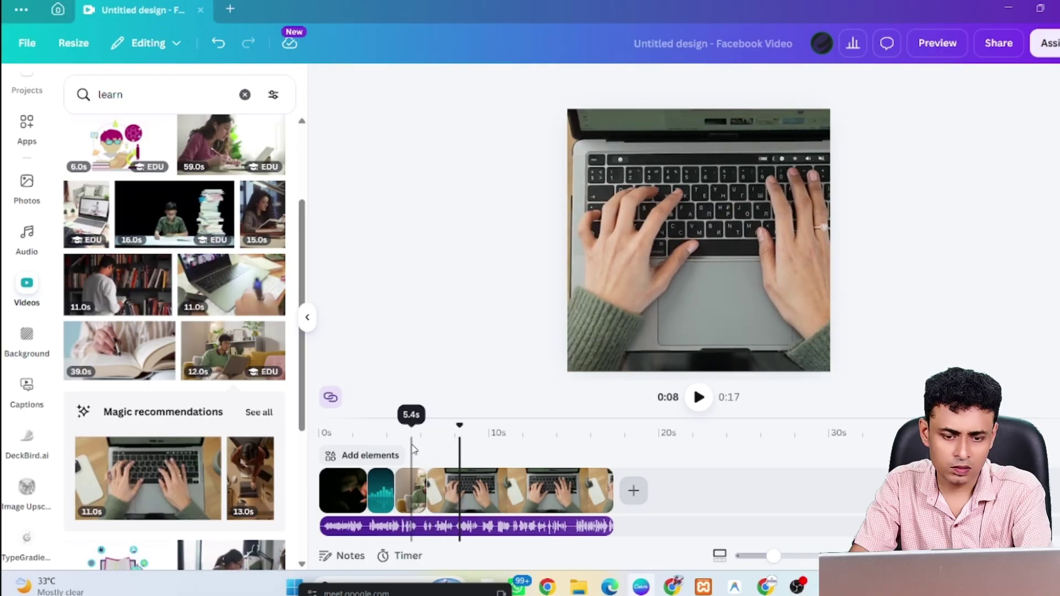
{"action": "key", "text": "space"}
{"action": "key", "text": "space"}
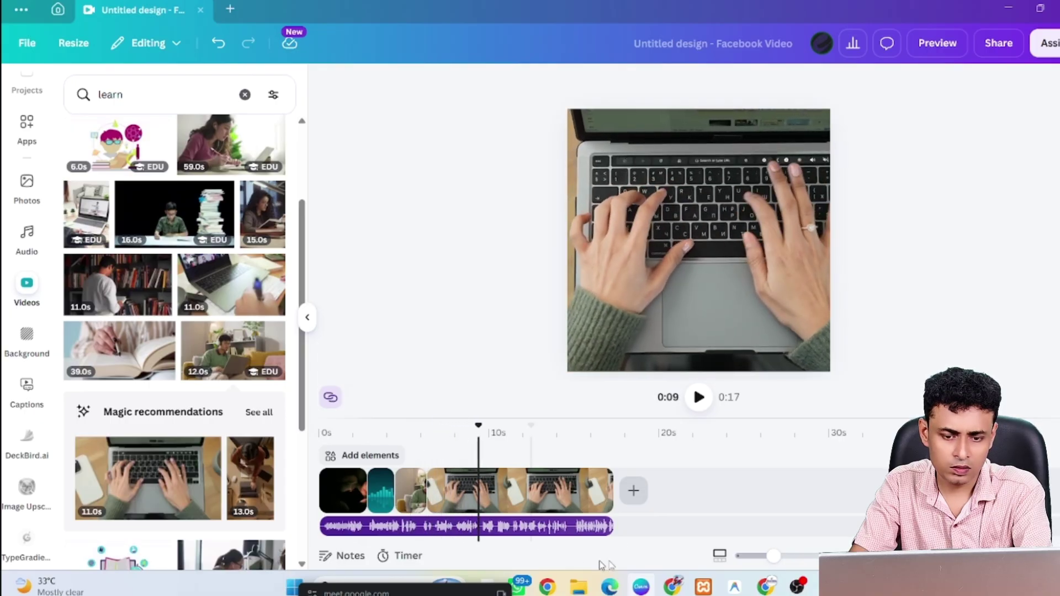
{"action": "key", "text": "space"}
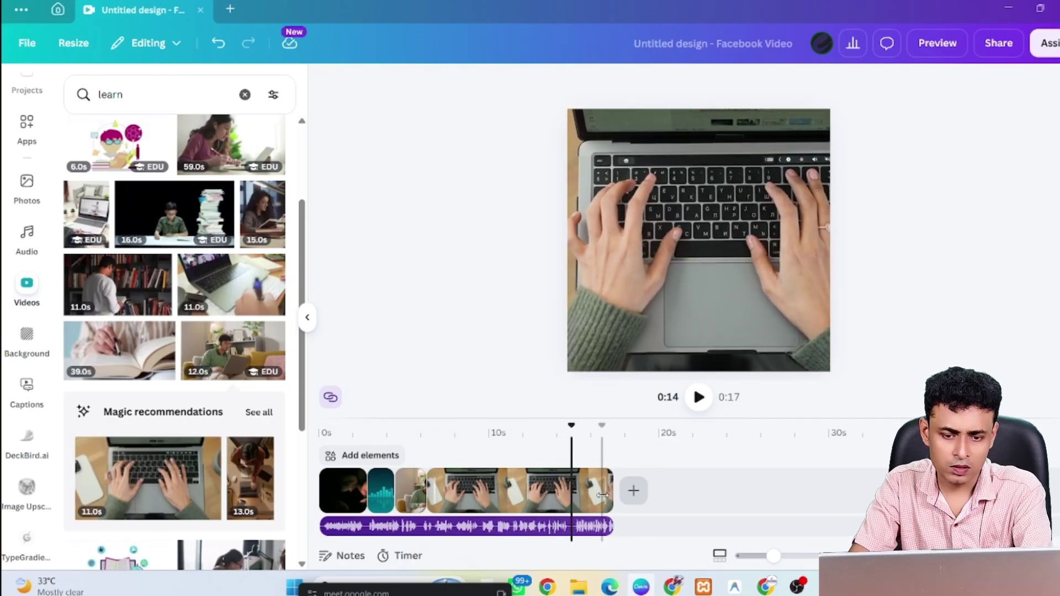
Adjust the end of the typing-hands clip against the voiceover, setting its length to 8.4 seconds
{"action": "left_click_drag", "start_coordinate": [605, 495], "coordinate": [572, 492]}
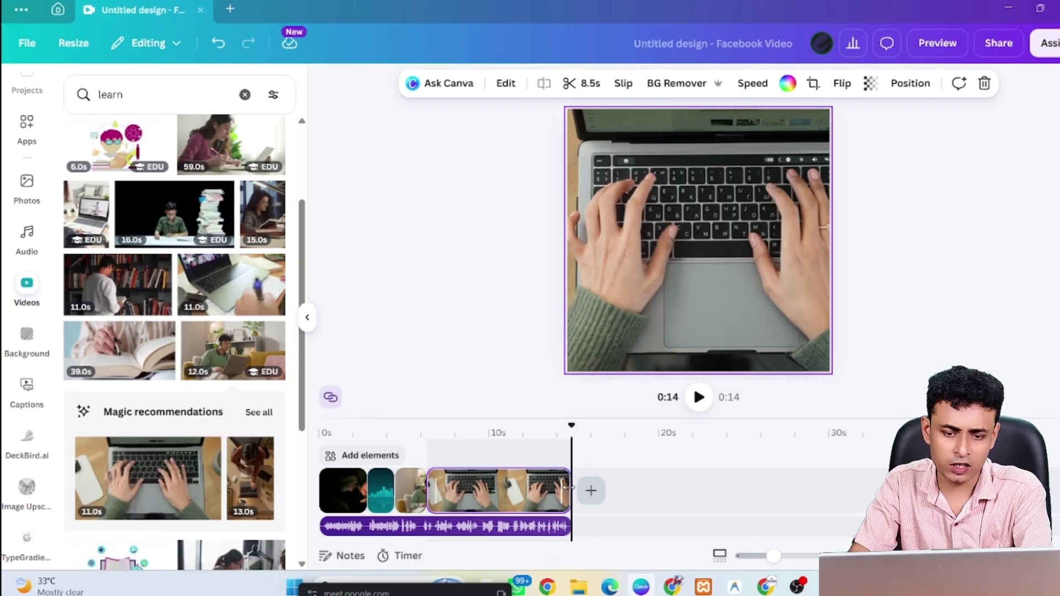
{"action": "left_click_drag", "start_coordinate": [569, 488], "coordinate": [605, 490]}
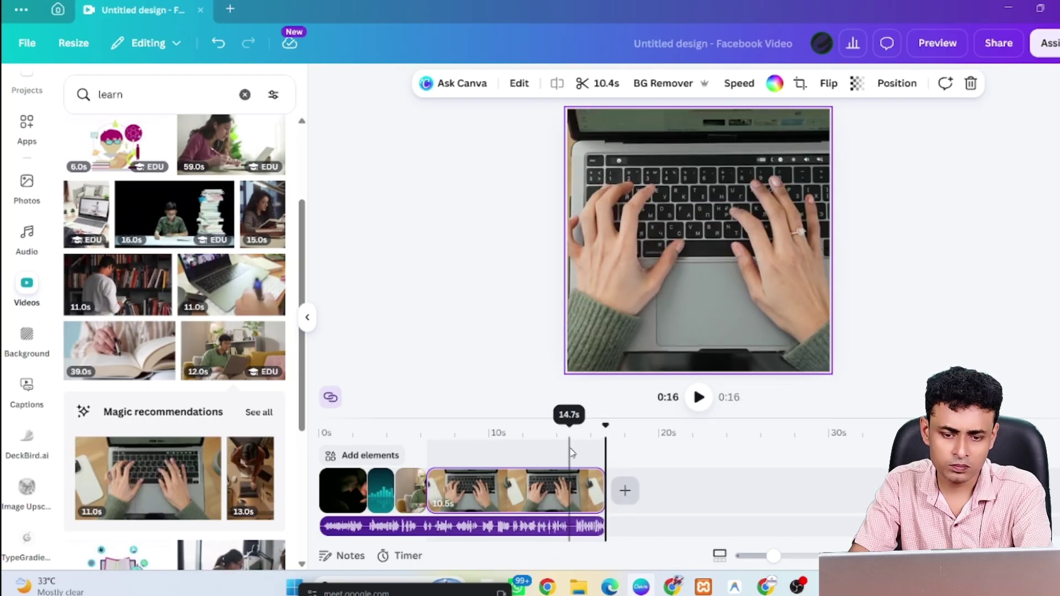
{"action": "left_click", "coordinate": [571, 453]}
{"action": "key", "text": "space"}
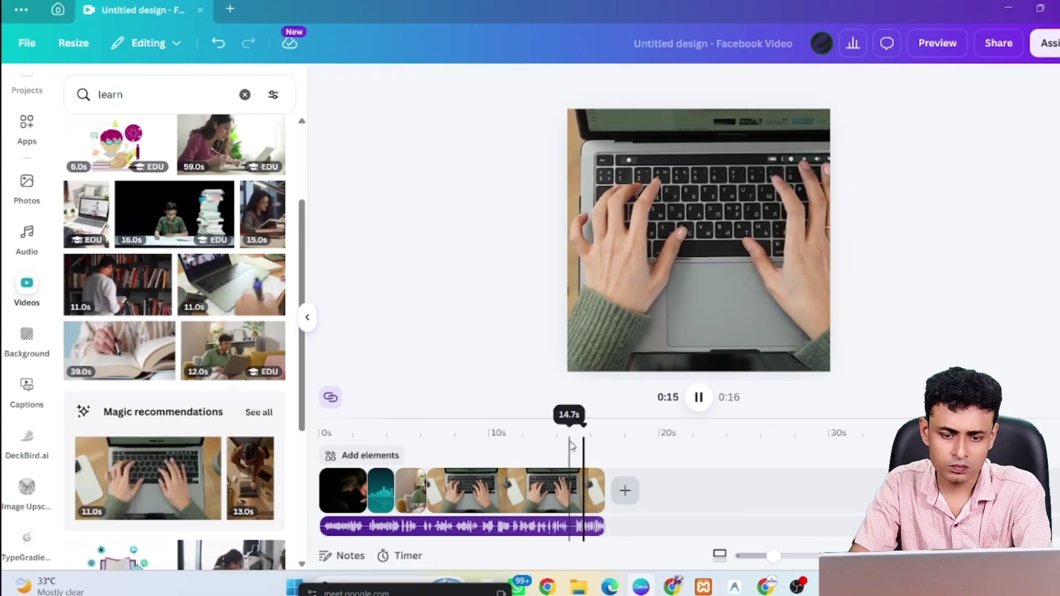
{"action": "left_click", "coordinate": [603, 493]}
{"action": "left_click_drag", "start_coordinate": [598, 491], "coordinate": [570, 491]}
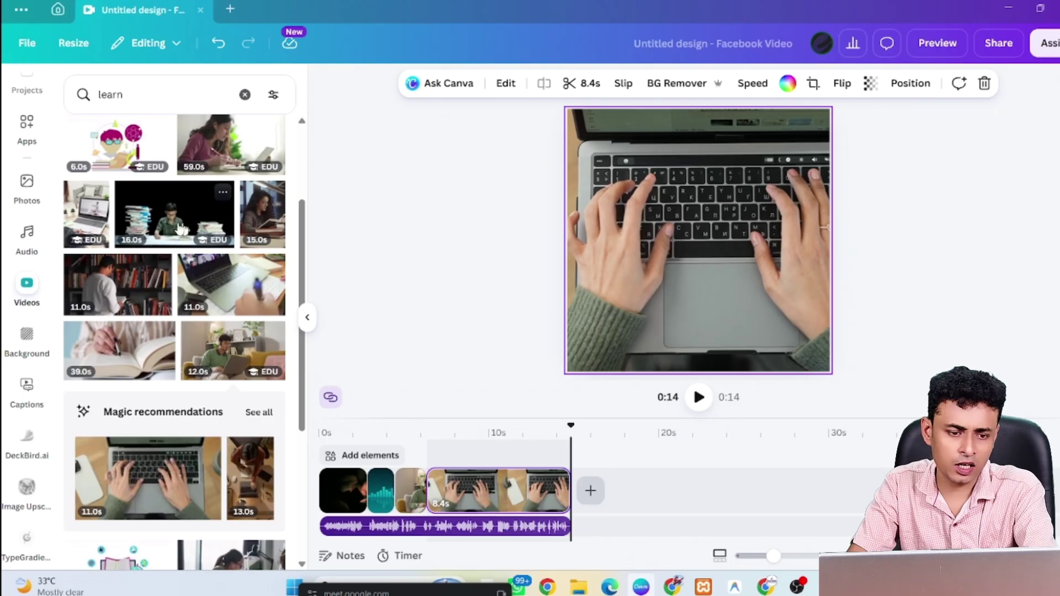
Add the 6-second illustrated online teacher video at the timeline's end, play it with the voiceover and trim it to 4.6 seconds
{"action": "scroll", "coordinate": [183, 229], "scroll_direction": "down", "scroll_amount": 5}
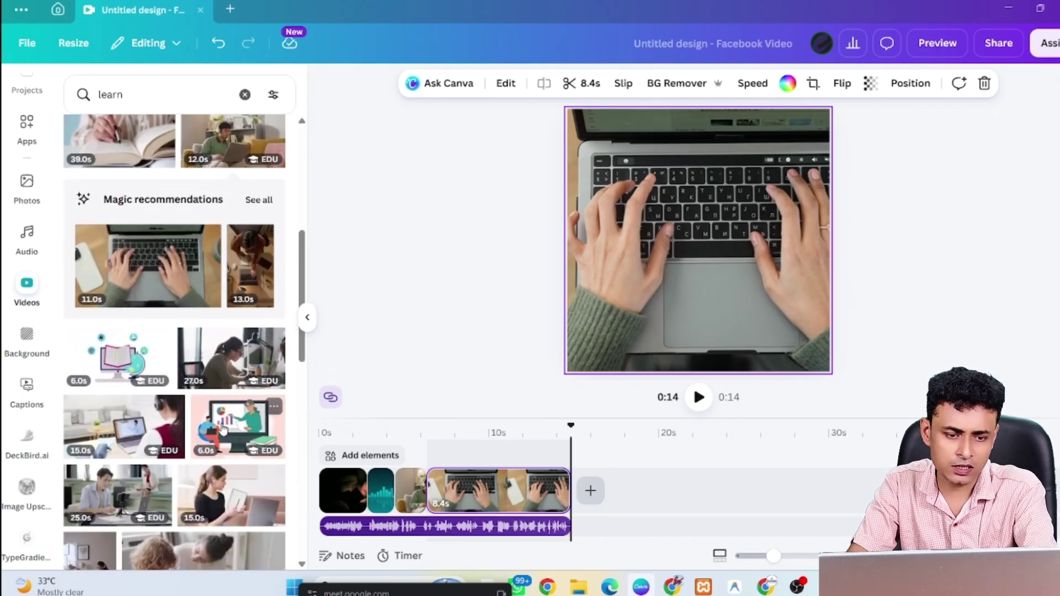
{"action": "left_click_drag", "start_coordinate": [255, 437], "coordinate": [601, 492]}
{"action": "left_click", "coordinate": [551, 439]}
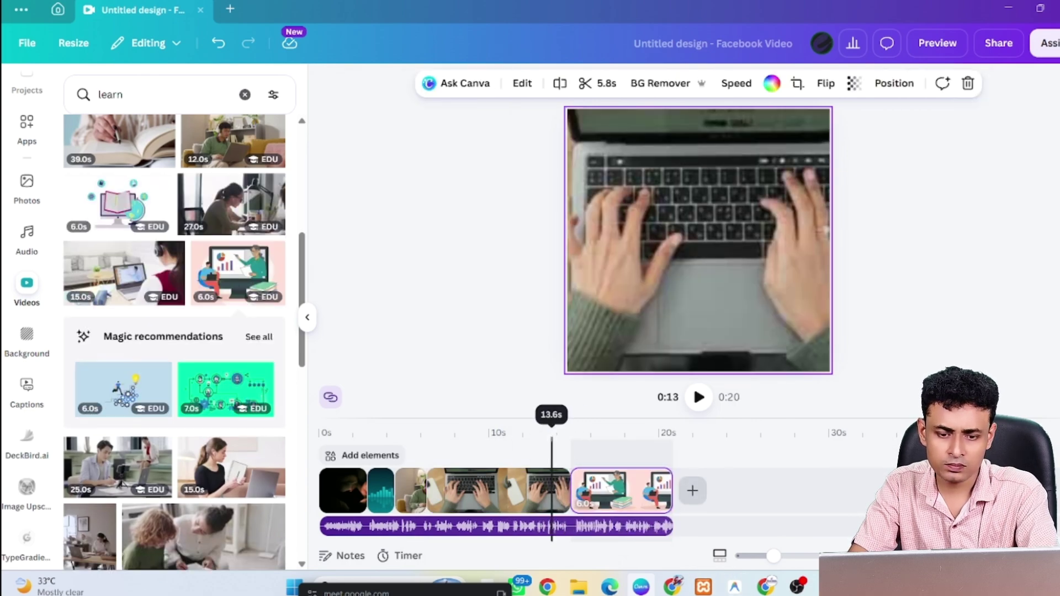
{"action": "key", "text": "space"}
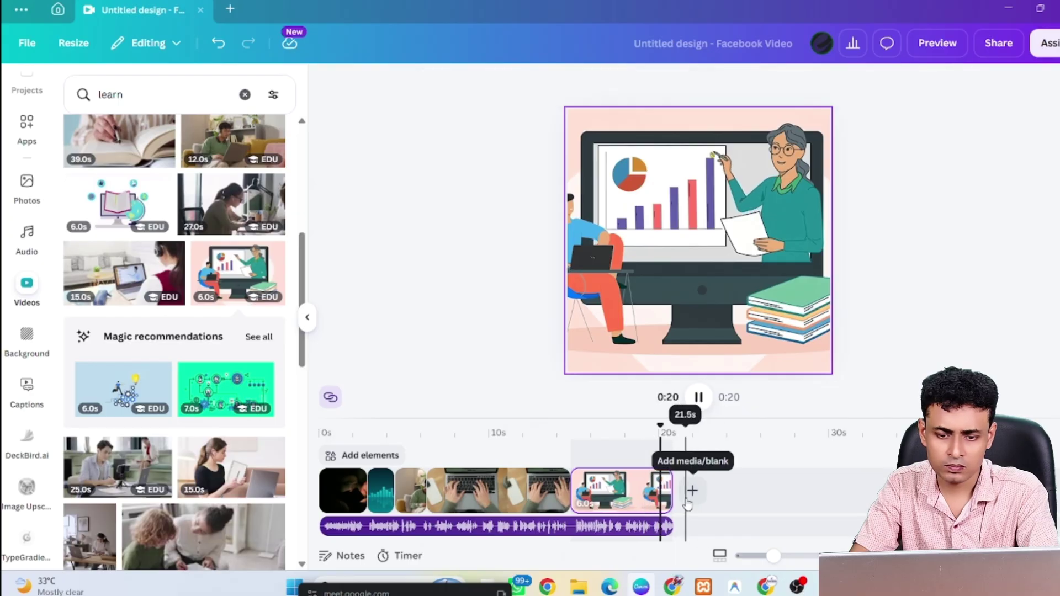
{"action": "left_click_drag", "start_coordinate": [665, 490], "coordinate": [642, 491]}
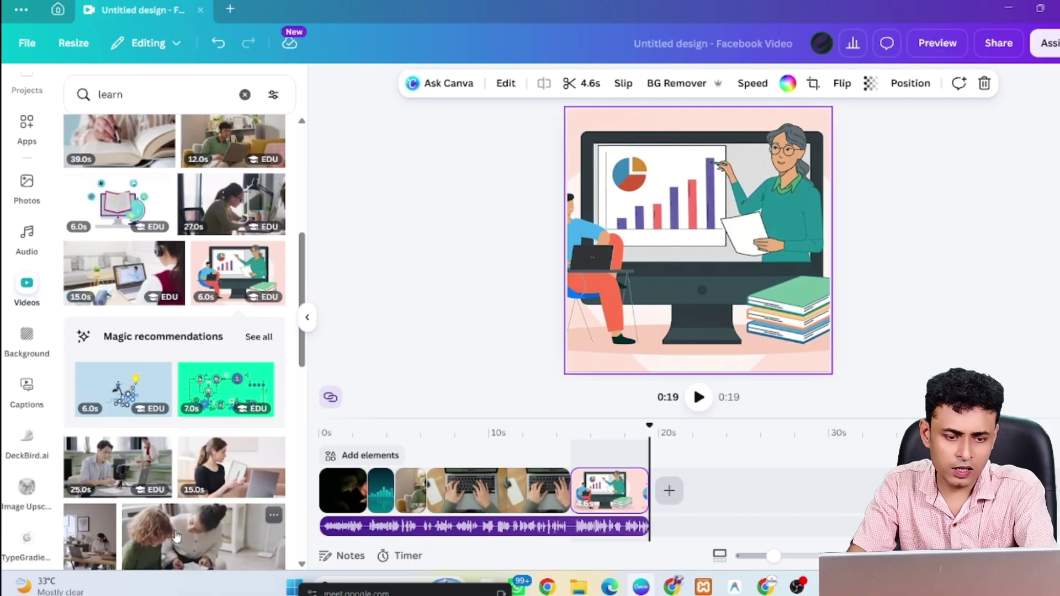
Add the 16-second video of a woman helping a child study, play it with the voiceover and trim it to 3.2 seconds
{"action": "left_click_drag", "start_coordinate": [175, 535], "coordinate": [662, 488]}
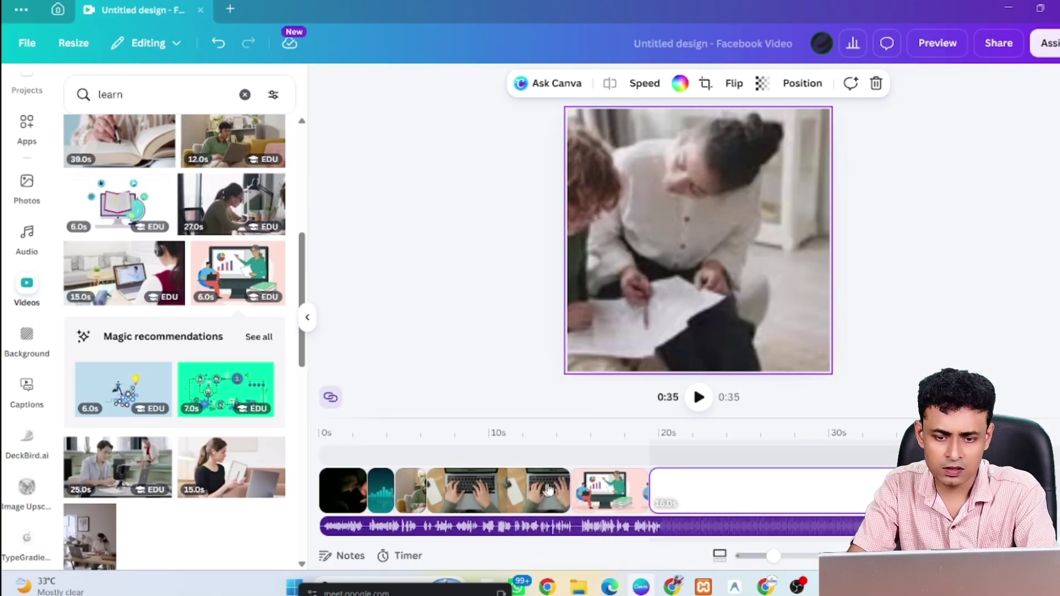
{"action": "left_click", "coordinate": [634, 456]}
{"action": "key", "text": "space"}
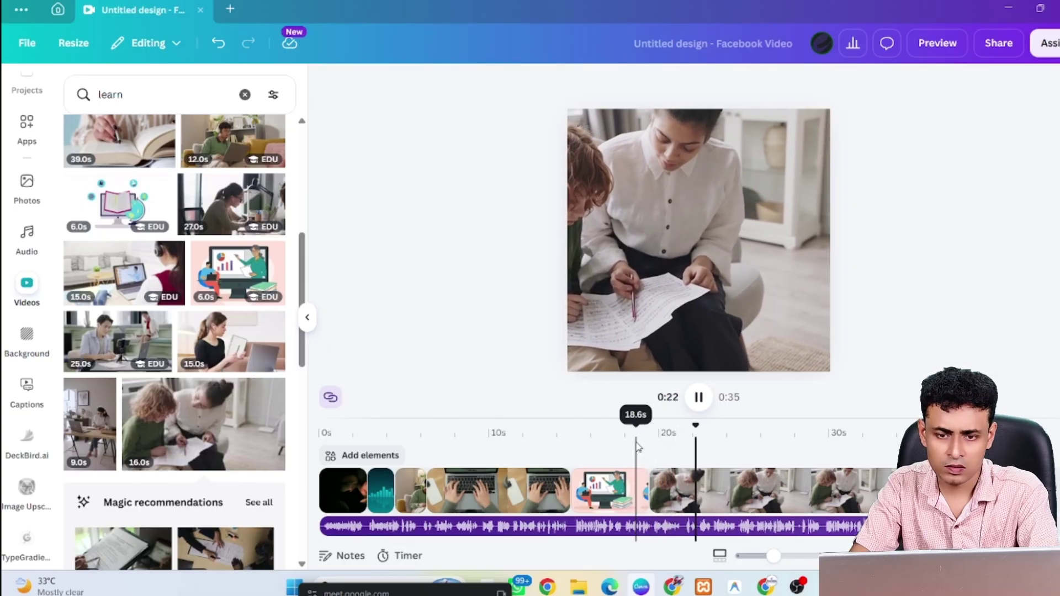
{"action": "key", "text": "space"}
{"action": "left_click_drag", "start_coordinate": [913, 491], "coordinate": [703, 491]}
Add the 13-second video of an online lesson on a laptop at the timeline's end, play it with the voiceover and trim it to 5.0 seconds
{"action": "scroll", "coordinate": [114, 418], "scroll_direction": "down", "scroll_amount": 7}
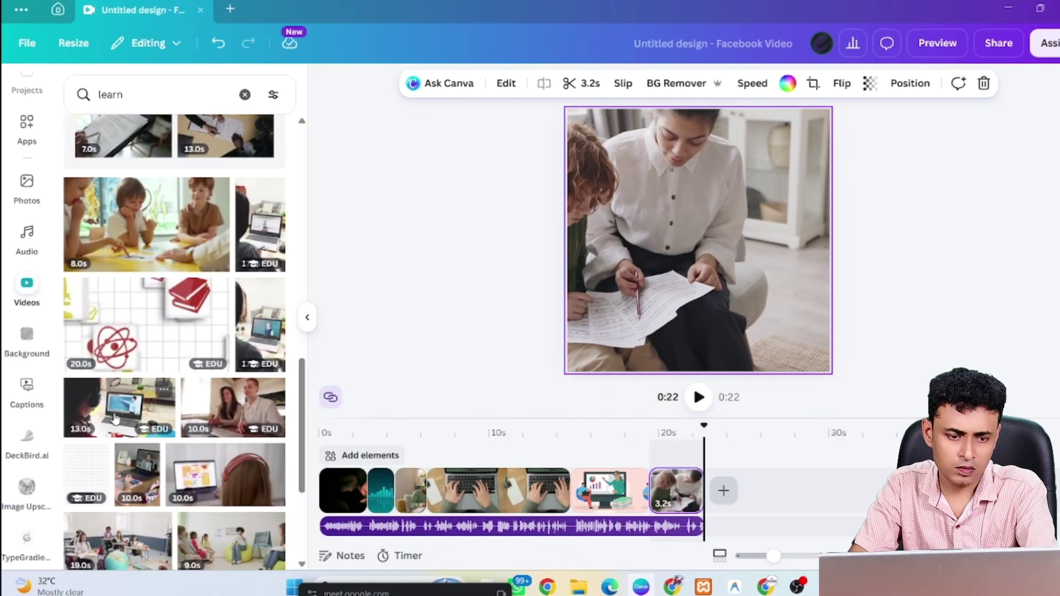
{"action": "left_click_drag", "start_coordinate": [115, 418], "coordinate": [721, 493]}
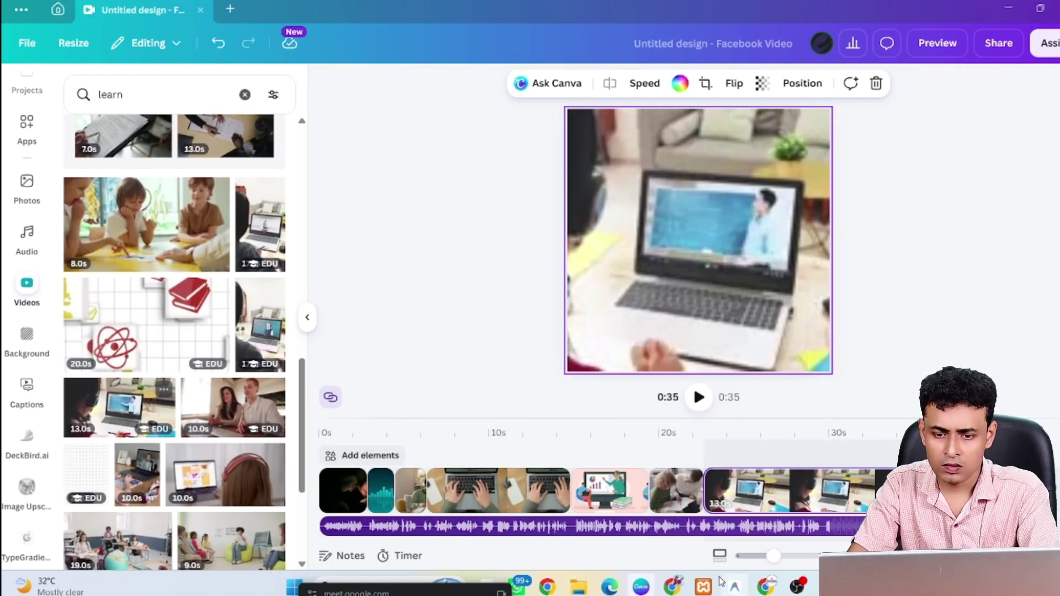
{"action": "left_click", "coordinate": [692, 436]}
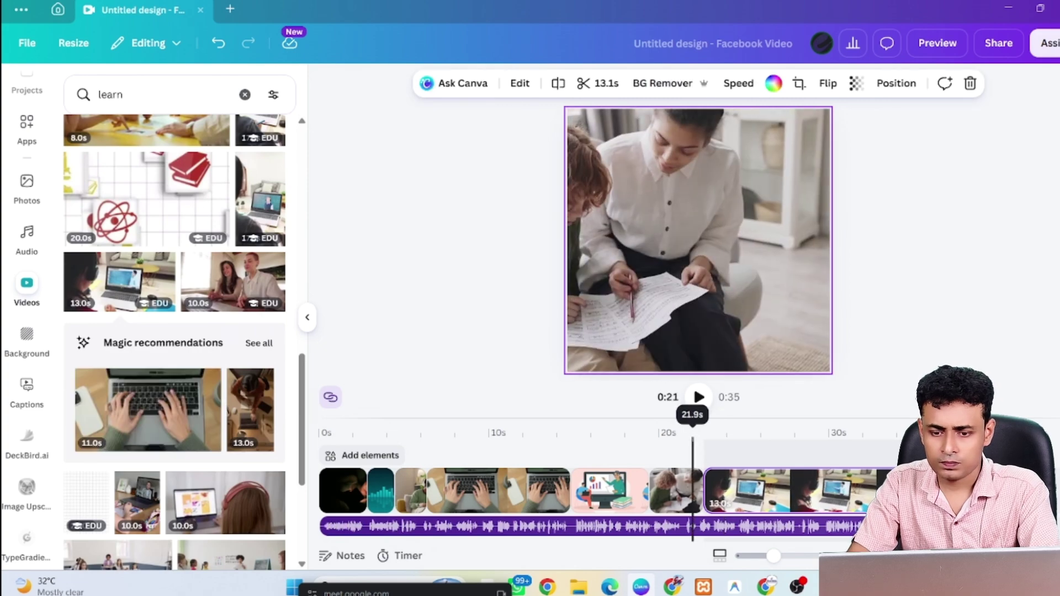
{"action": "key", "text": "space"}
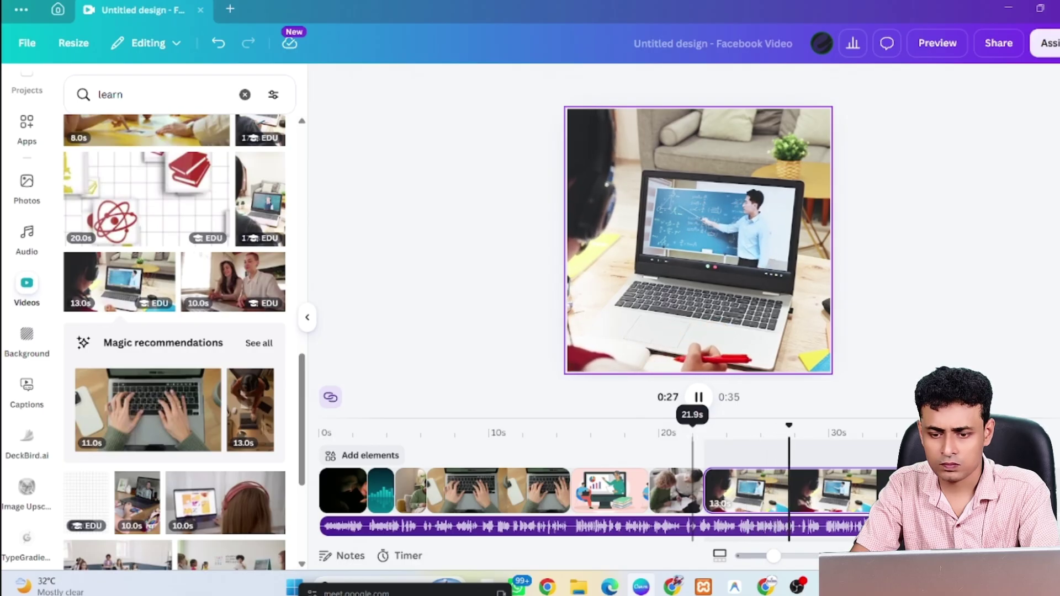
{"action": "key", "text": "space"}
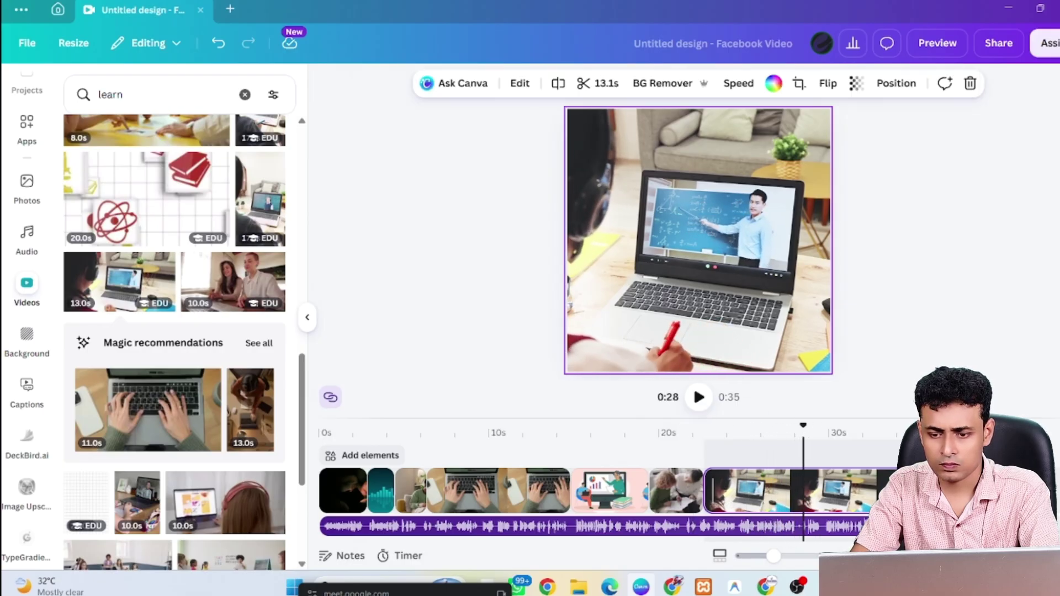
{"action": "left_click_drag", "start_coordinate": [928, 491], "coordinate": [788, 491]}
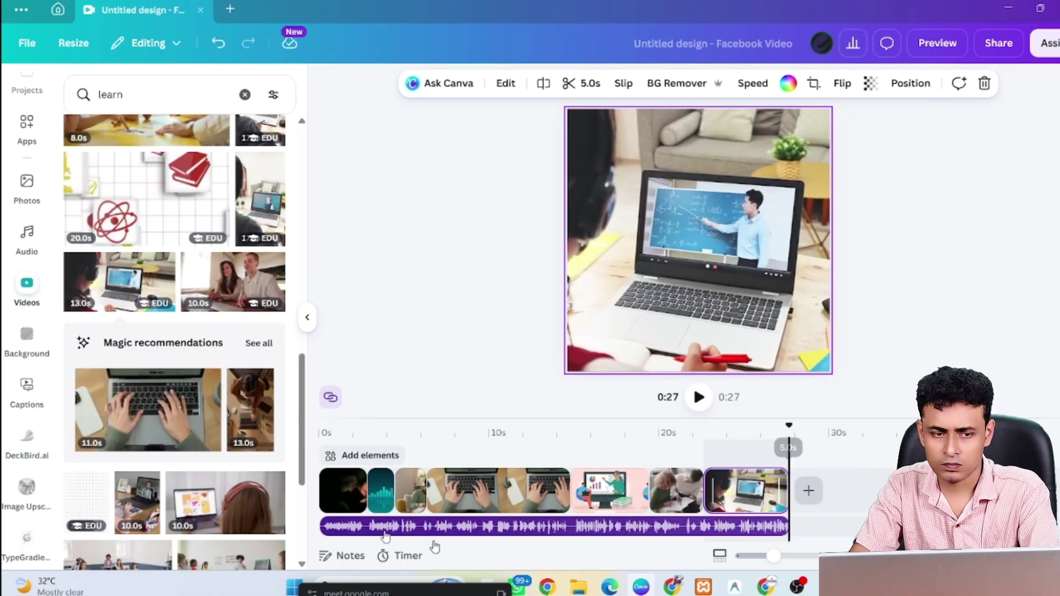
Search the videos for "open door", add the 7-second clip of a door opening onto light at the timeline's end and play it
{"action": "left_click", "coordinate": [160, 94]}
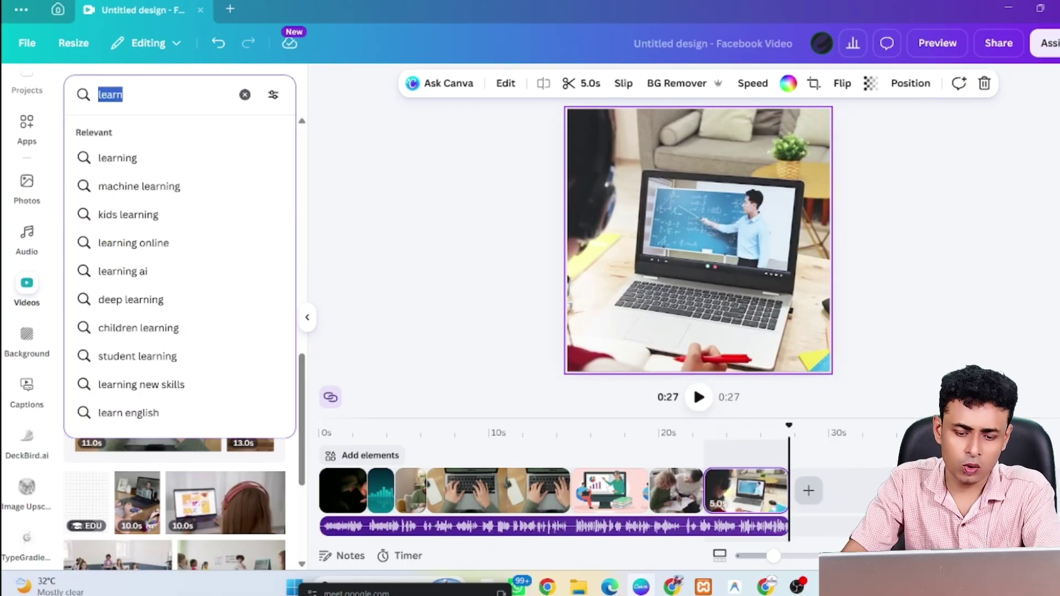
{"action": "type", "text": "open"}
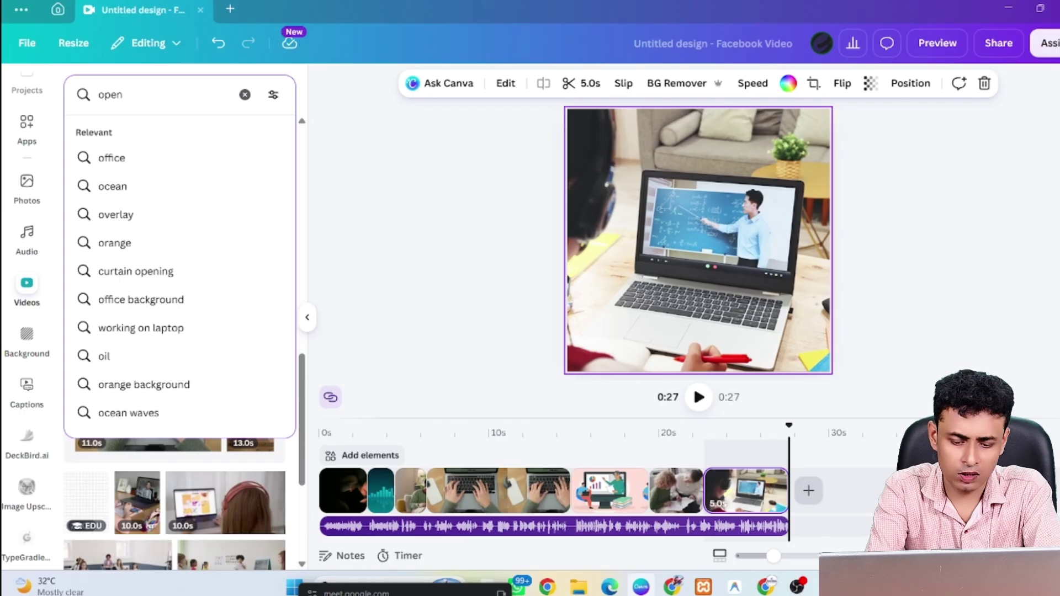
{"action": "type", "text": " door"}
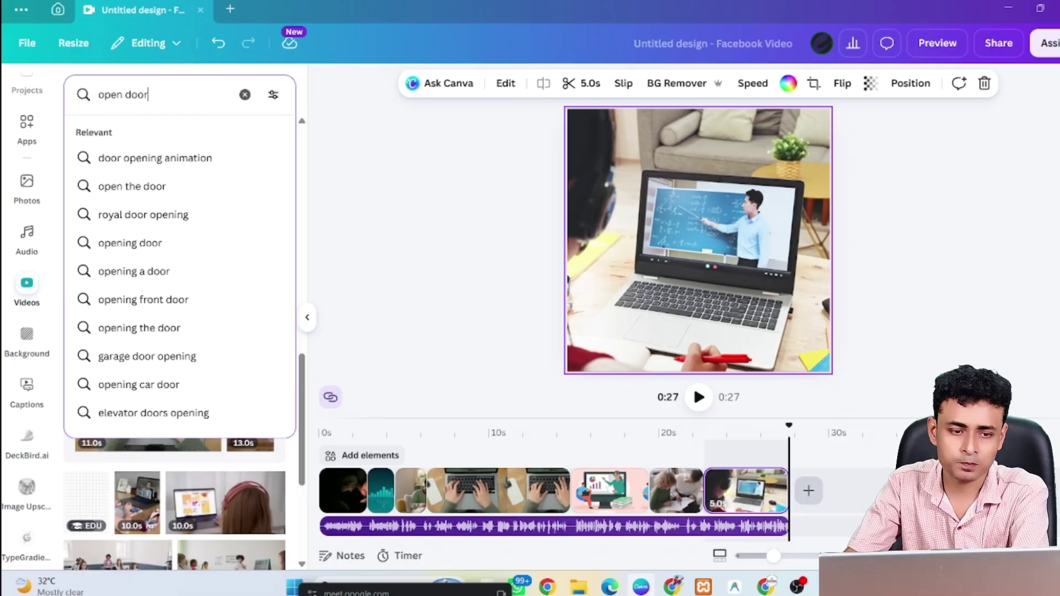
{"action": "key", "text": "Return"}
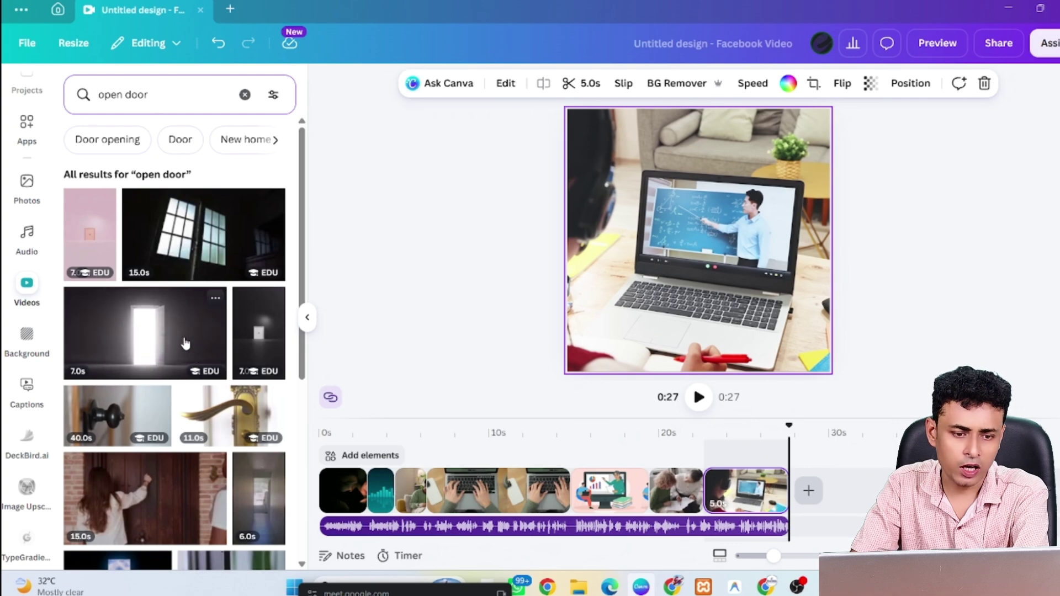
{"action": "left_click_drag", "start_coordinate": [133, 338], "coordinate": [810, 490]}
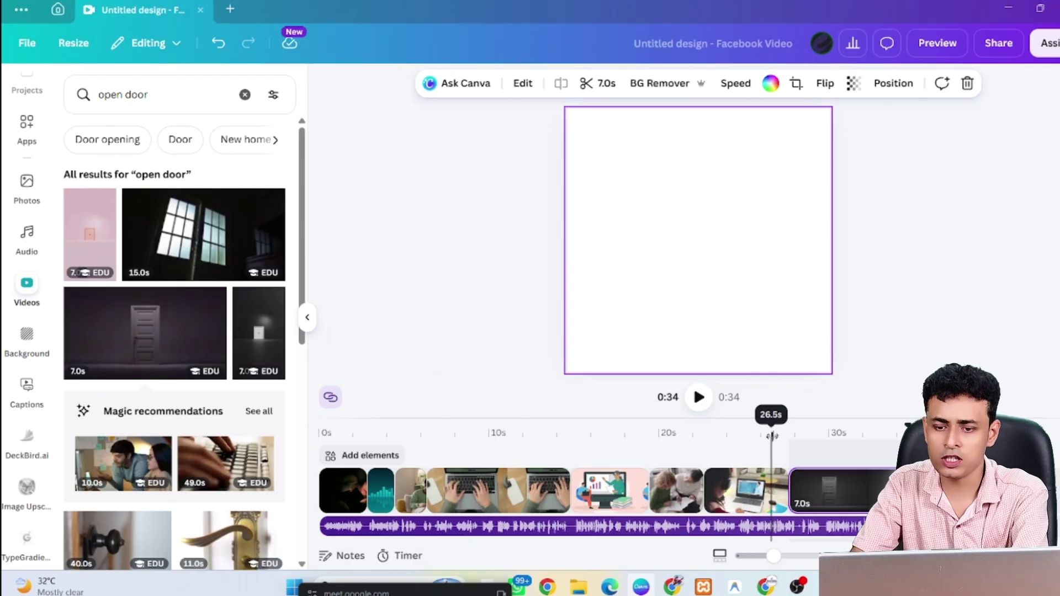
{"action": "key", "text": "space"}
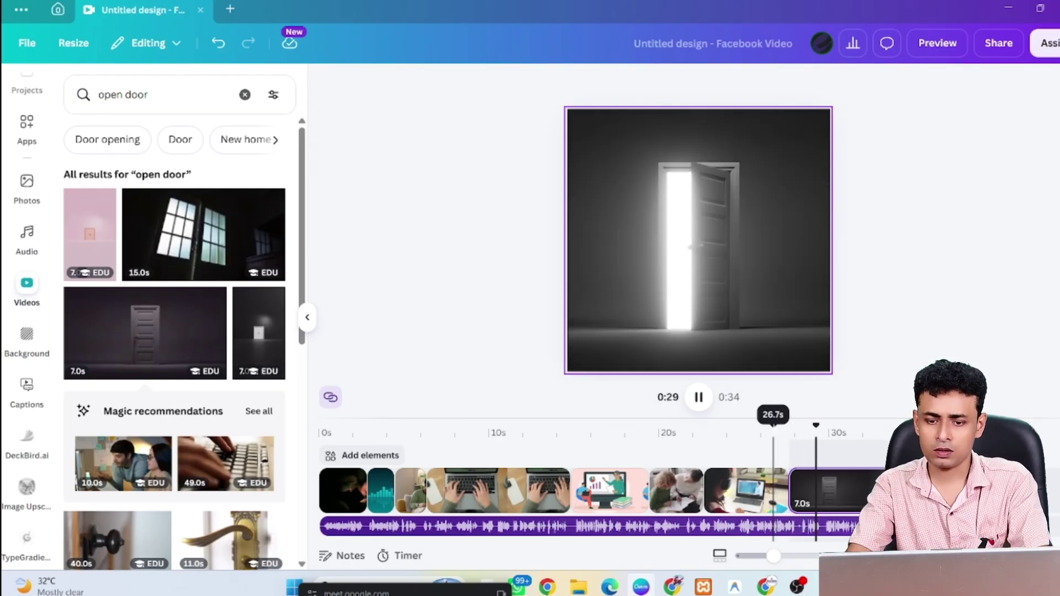
{"action": "key", "text": "space"}
Shorten the online lesson clip to 4.4 seconds and replay its transition into the door clip
{"action": "left_click", "coordinate": [762, 500]}
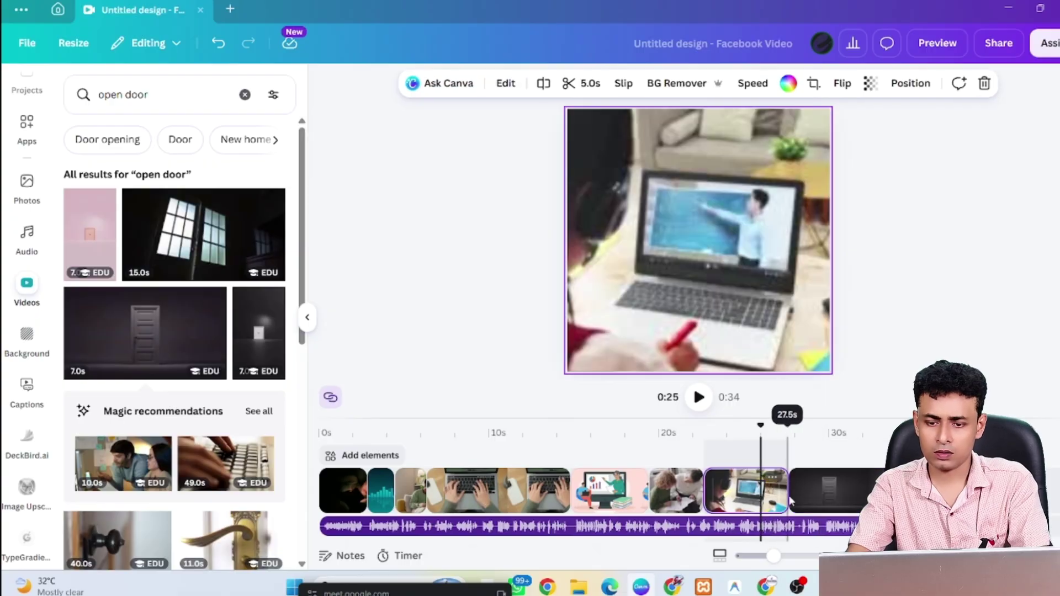
{"action": "left_click_drag", "start_coordinate": [787, 491], "coordinate": [769, 491]}
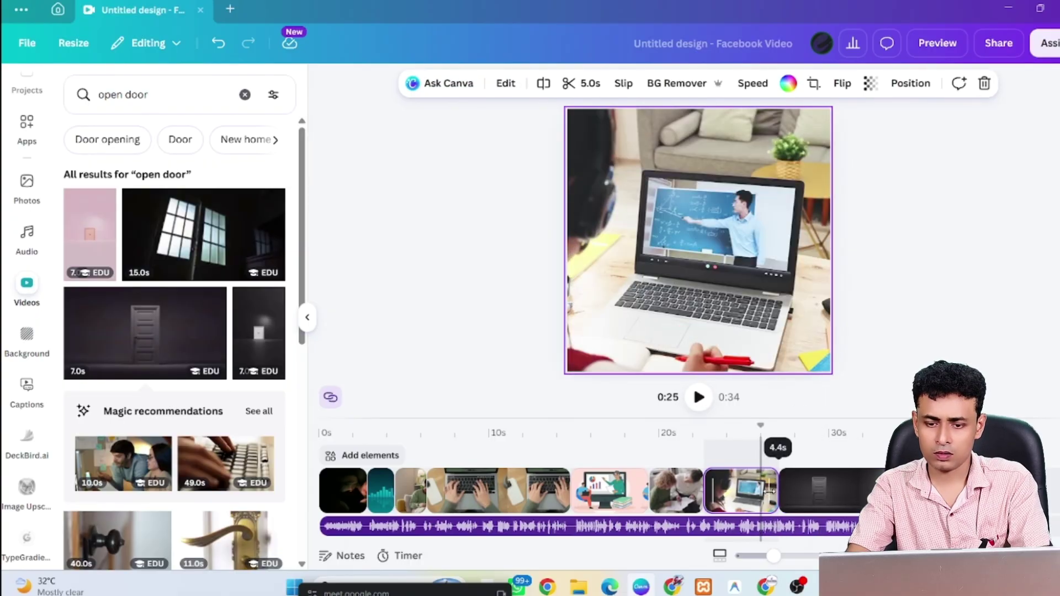
{"action": "left_click", "coordinate": [750, 448]}
{"action": "key", "text": "space"}
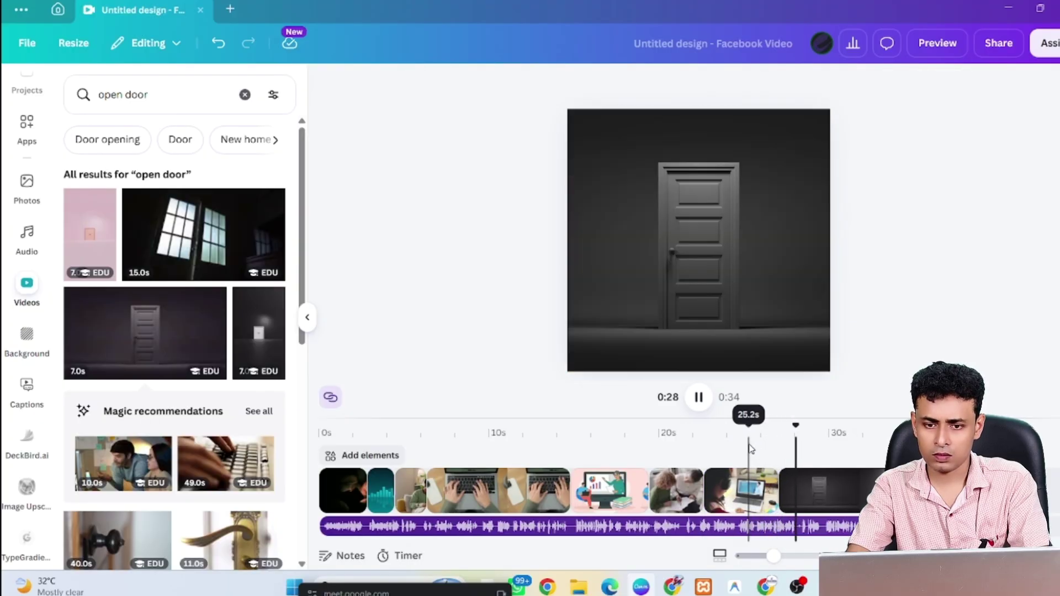
Trim the opening-door clip to 2.4 seconds against the voiceover and play the video briefly
{"action": "key", "text": "space"}
{"action": "left_click", "coordinate": [825, 490]}
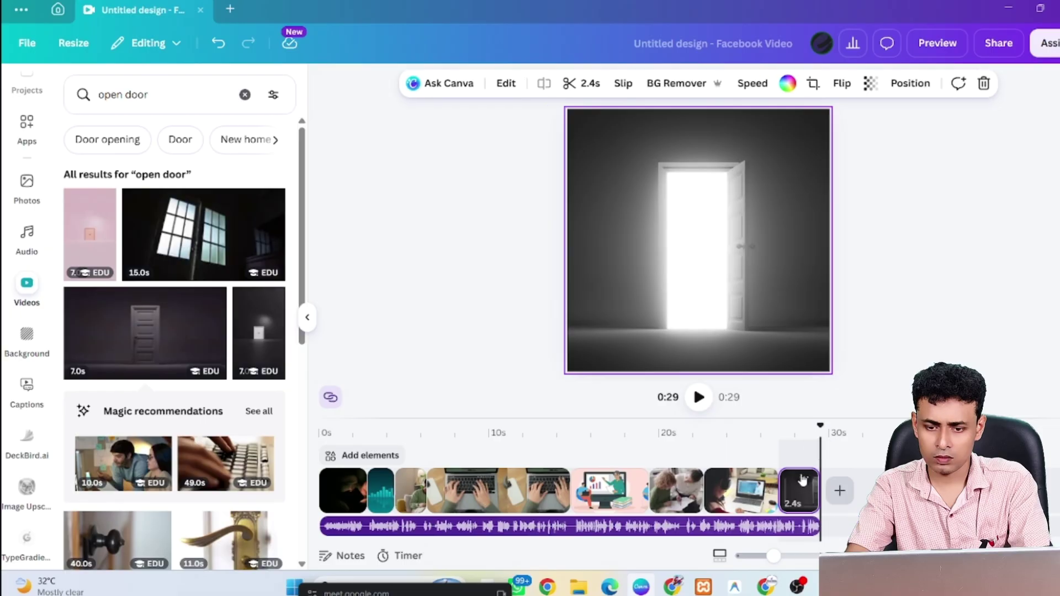
{"action": "key", "text": "space"}
{"action": "key", "text": "space"}
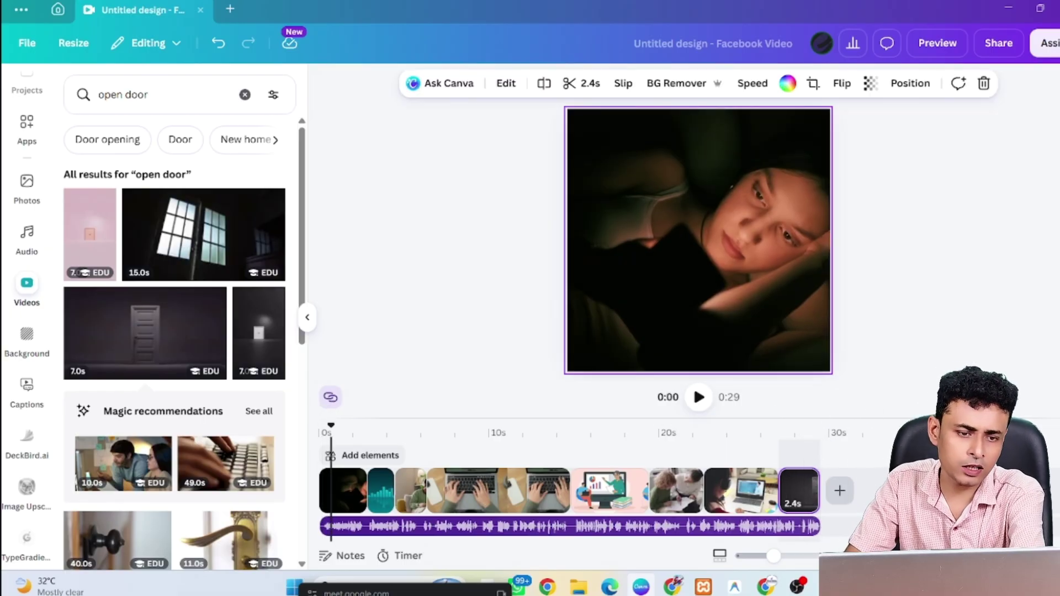
Search the videos for "call to to action" and try the 16-second clip of a man with a headset at the timeline's end
{"action": "left_click", "coordinate": [166, 96]}
{"action": "type", "text": "ca"}
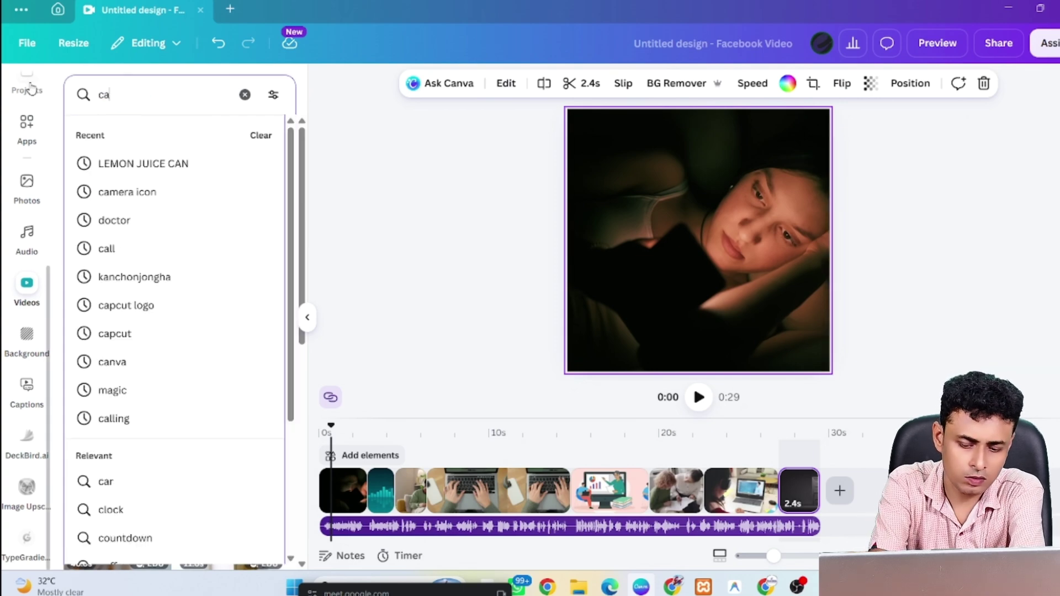
{"action": "type", "text": "ll to "}
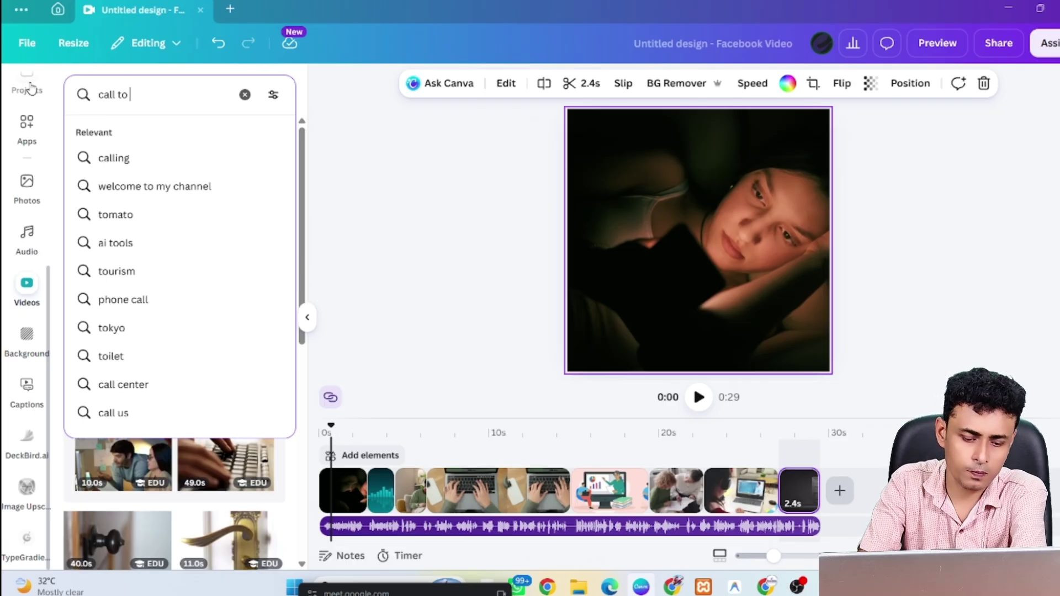
{"action": "type", "text": "to act"}
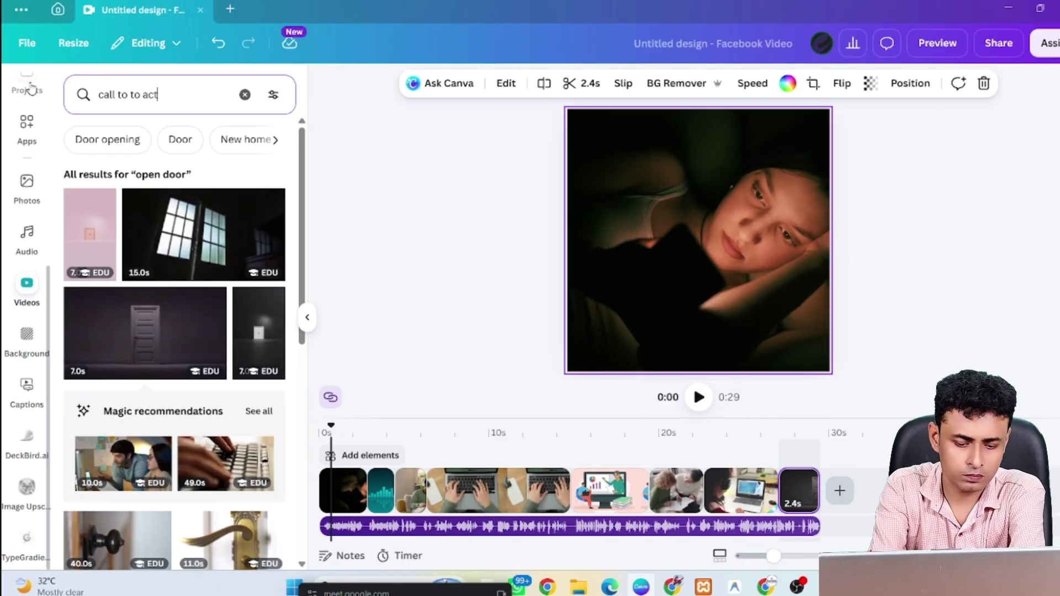
{"action": "type", "text": "ion"}
{"action": "key", "text": "Return"}
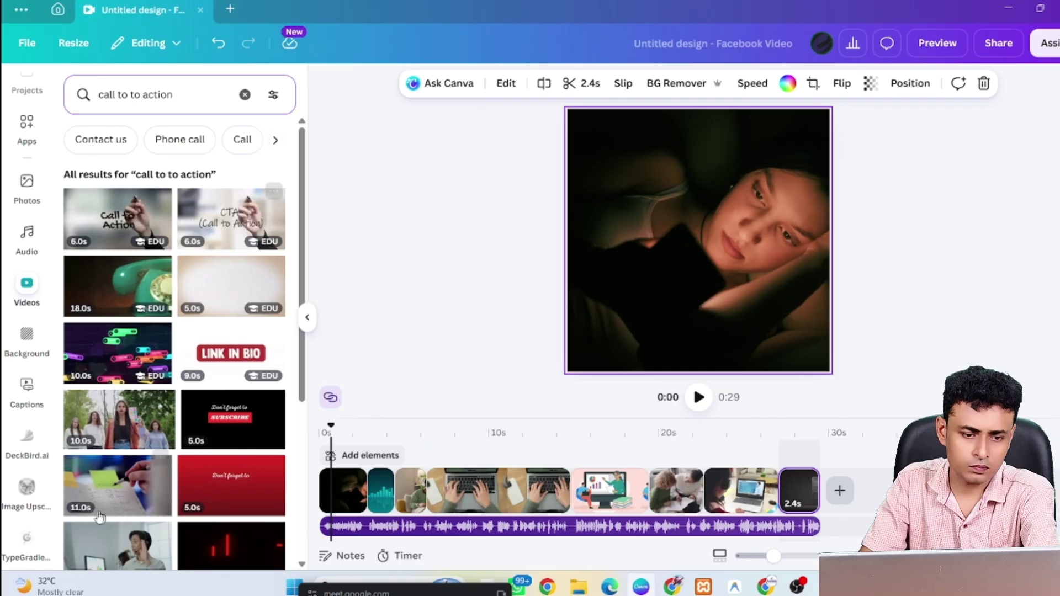
{"action": "scroll", "coordinate": [133, 331], "scroll_direction": "down", "scroll_amount": 5}
{"action": "left_click", "coordinate": [117, 295]}
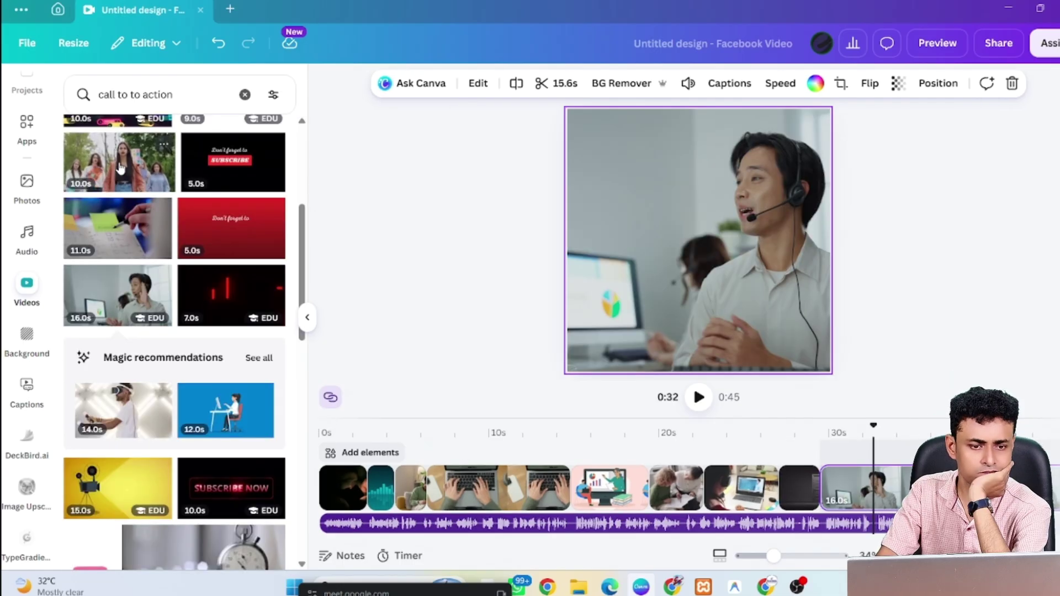
Use the 10-second video of women holding protest signs as the last clip, play it with the voiceover and trim it to 3.0 seconds
{"action": "left_click_drag", "start_coordinate": [120, 168], "coordinate": [850, 489]}
{"action": "left_click_drag", "start_coordinate": [873, 425], "coordinate": [800, 425]}
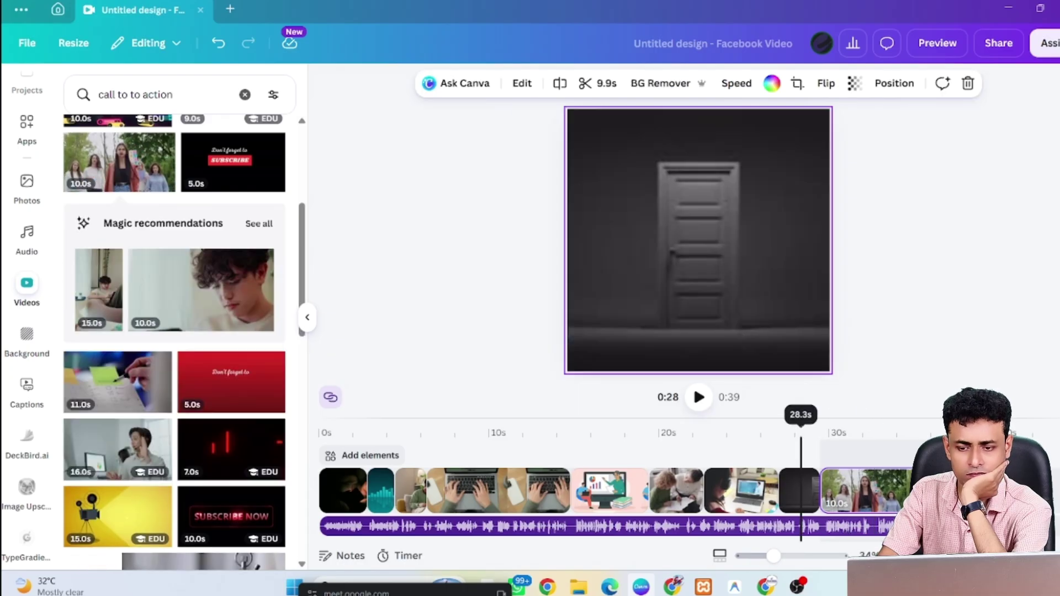
{"action": "key", "text": "space"}
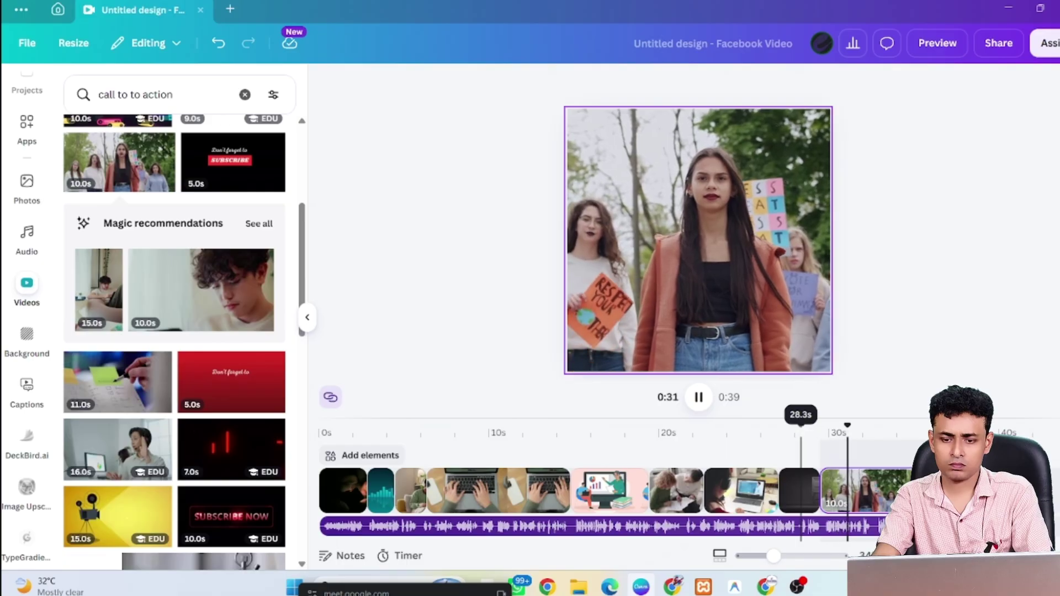
{"action": "key", "text": "space"}
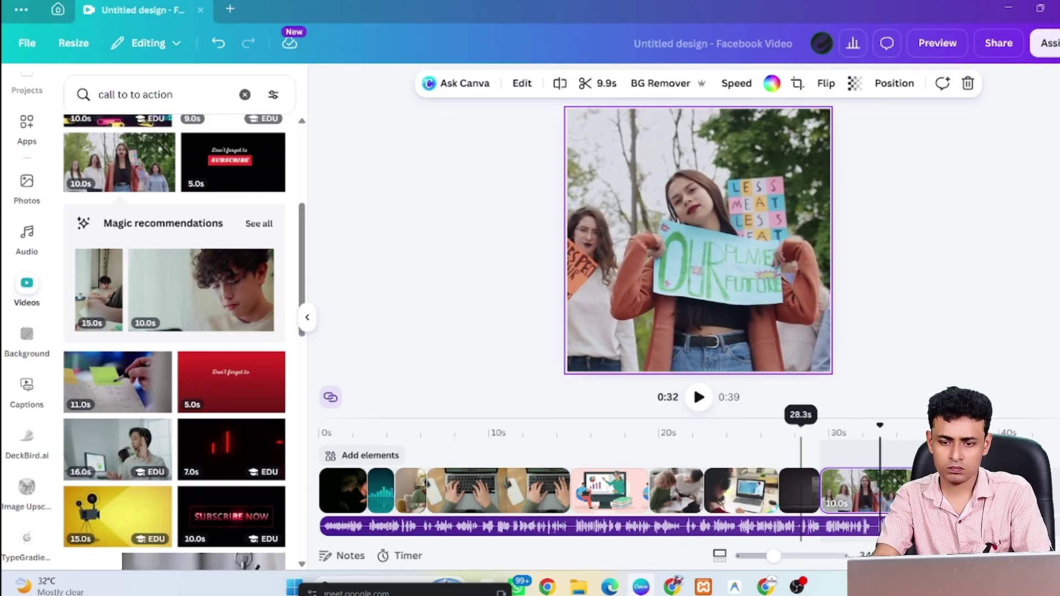
{"action": "left_click_drag", "start_coordinate": [977, 491], "coordinate": [870, 500]}
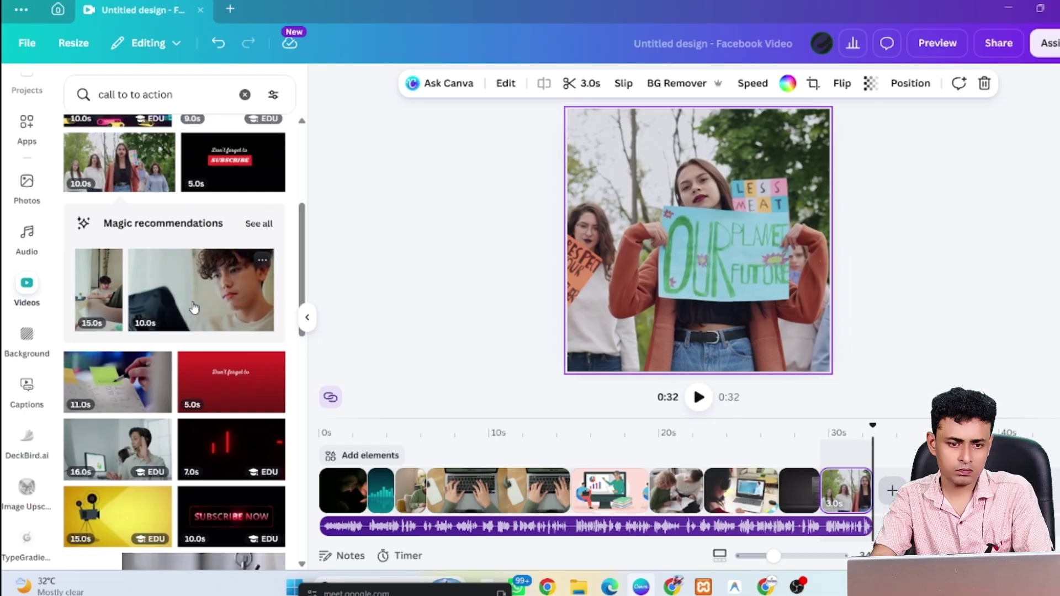
Add the recommended 10-second video of a curly-haired boy with a tablet at the timeline's end, play it and trim it to 3.8 seconds
{"action": "left_click_drag", "start_coordinate": [193, 308], "coordinate": [879, 505]}
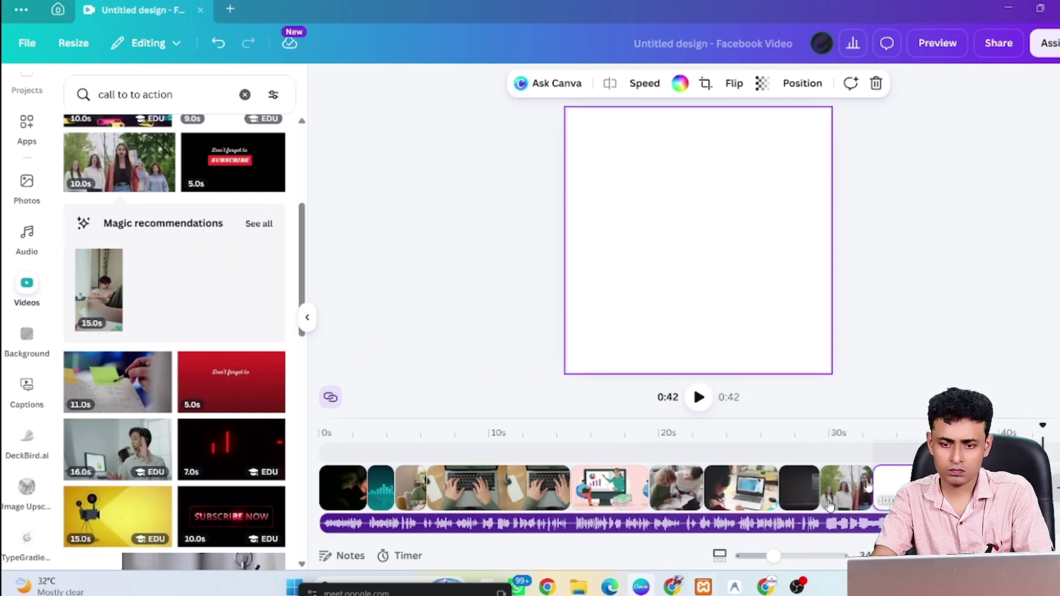
{"action": "key", "text": "space"}
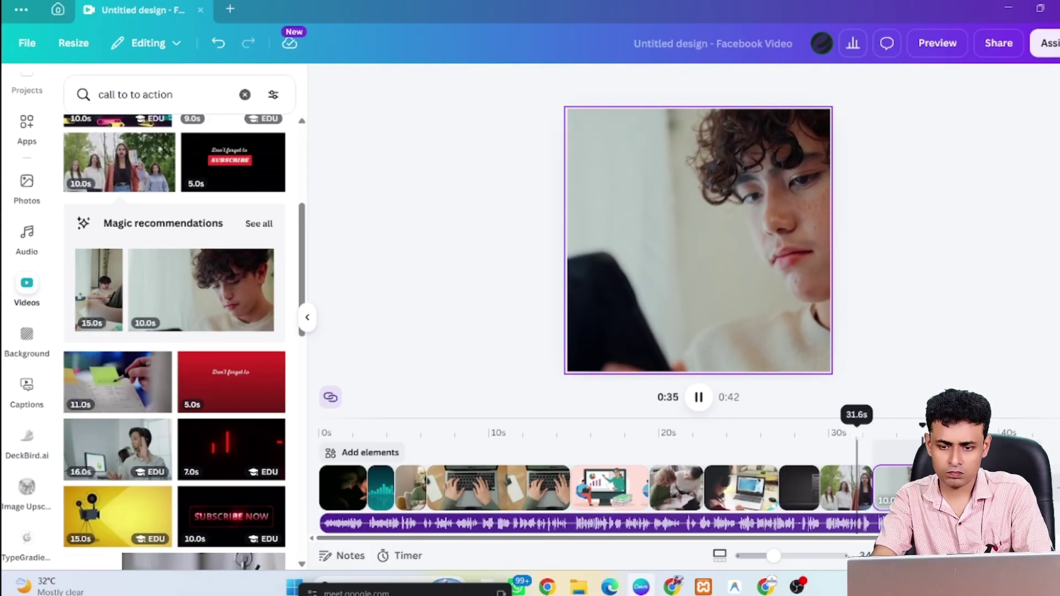
{"action": "key", "text": "space"}
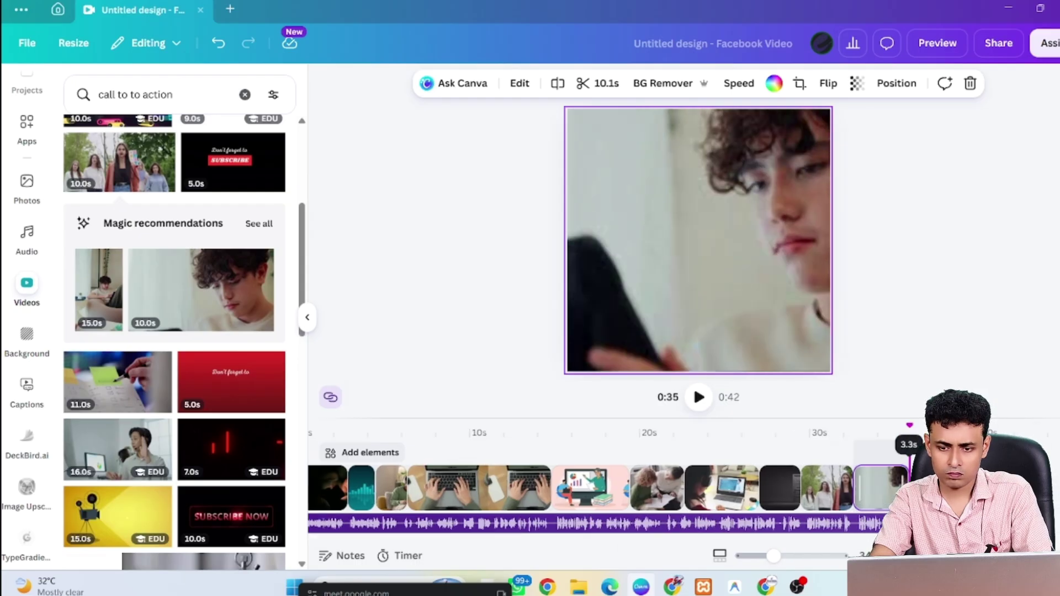
{"action": "left_click_drag", "start_coordinate": [908, 488], "coordinate": [916, 489]}
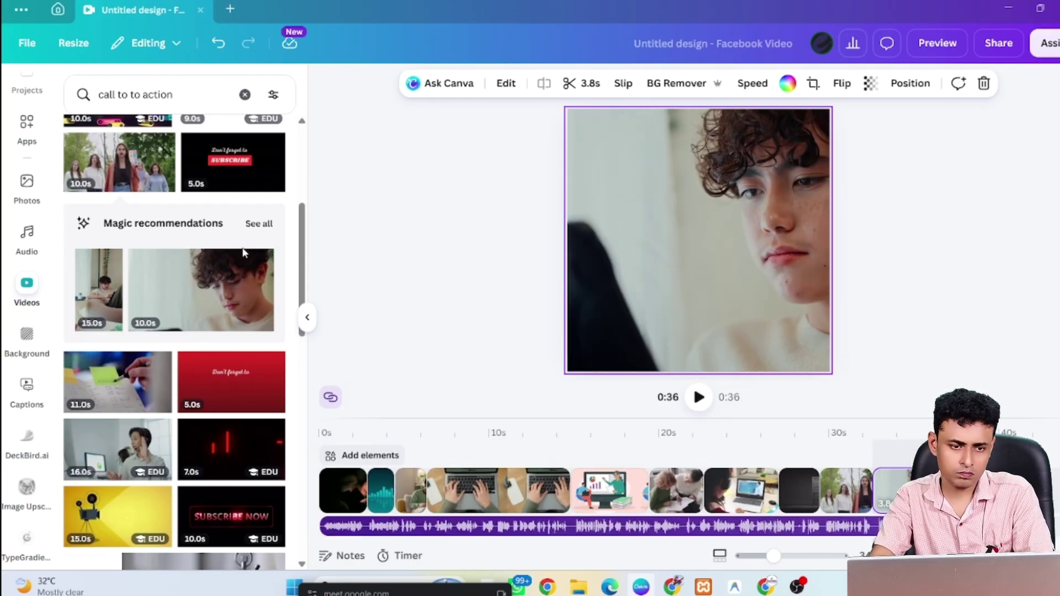
Search the videos for "limited time offer", add the 20-second red "Limited Offer" clip at the timeline's end and play it with the voiceover
{"action": "left_click", "coordinate": [208, 106]}
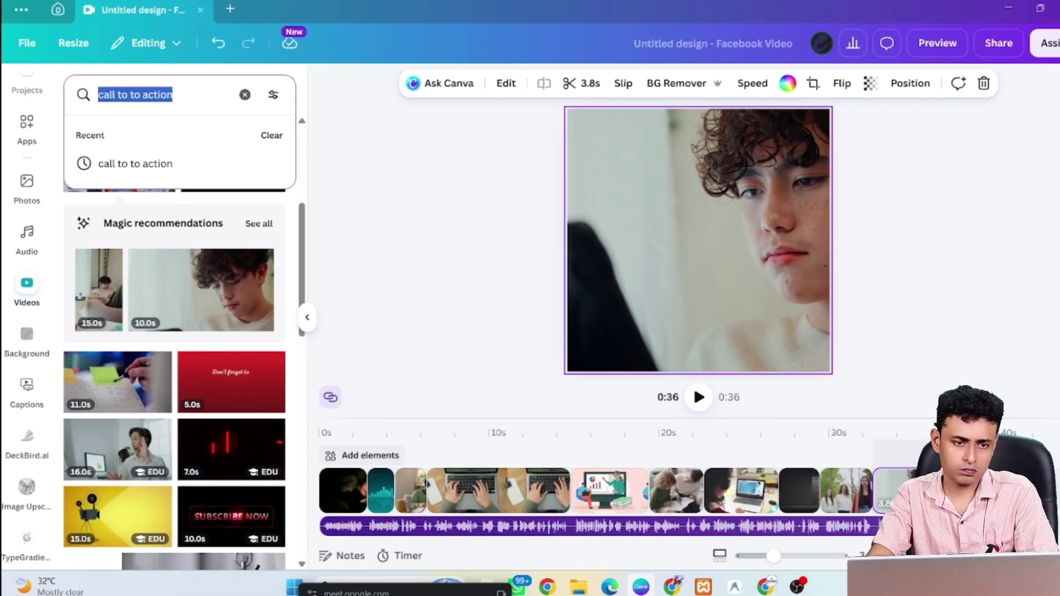
{"action": "type", "text": "limited"}
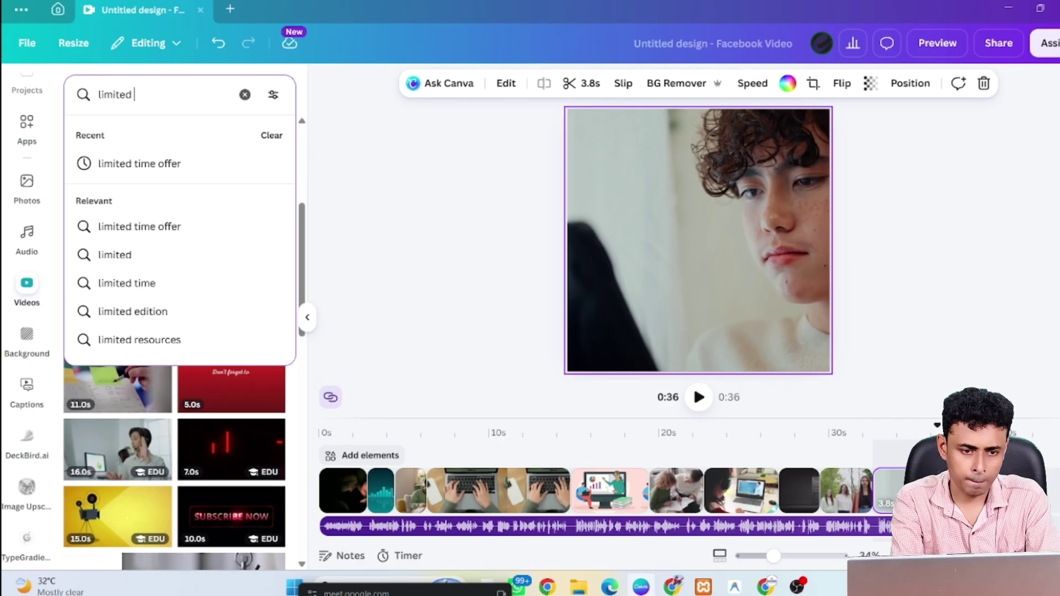
{"action": "left_click", "coordinate": [136, 176]}
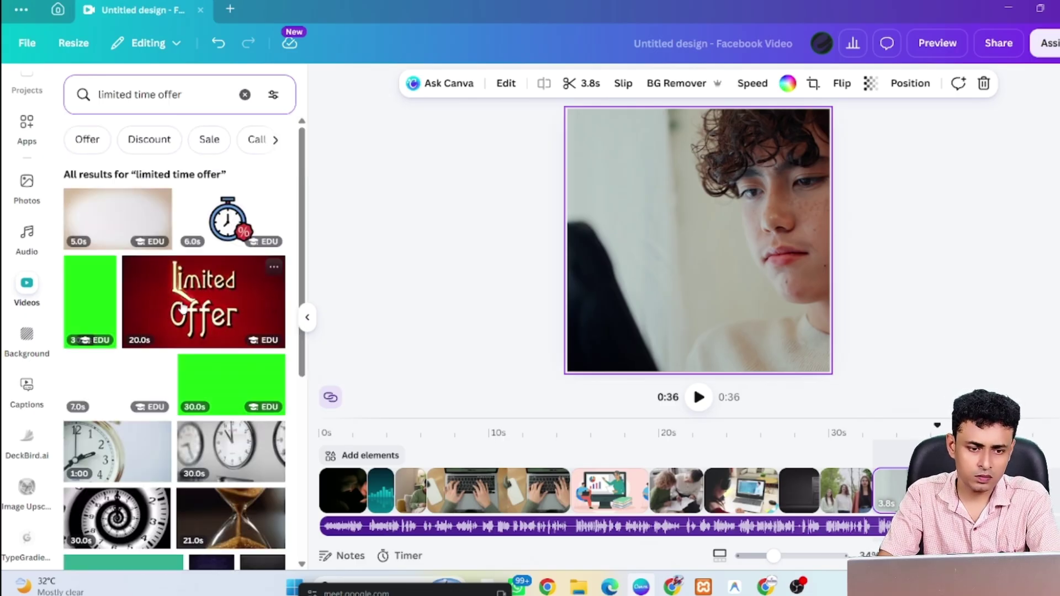
{"action": "left_click_drag", "start_coordinate": [182, 309], "coordinate": [933, 474]}
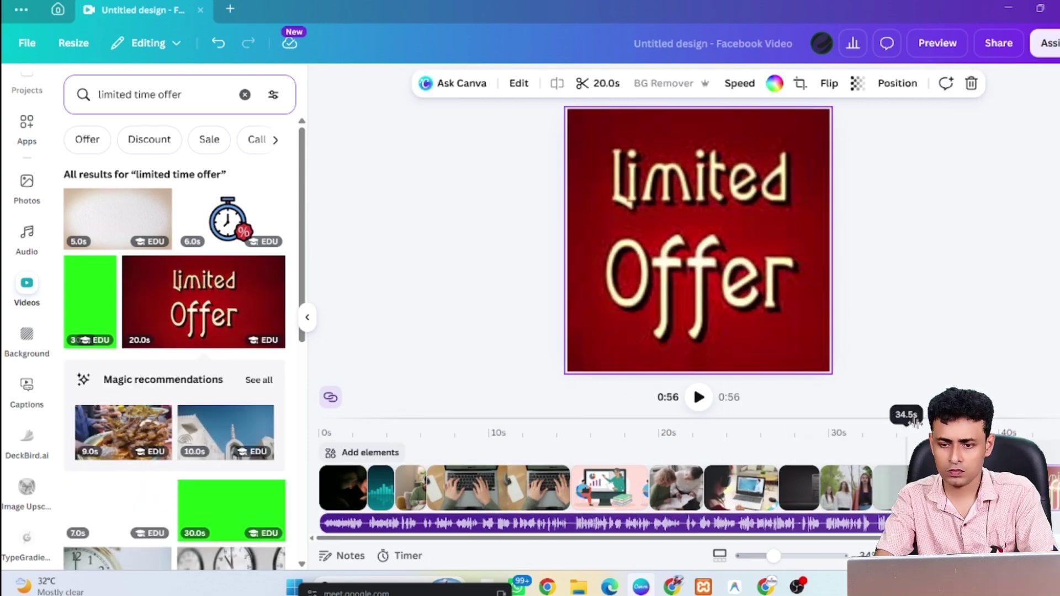
{"action": "key", "text": "space"}
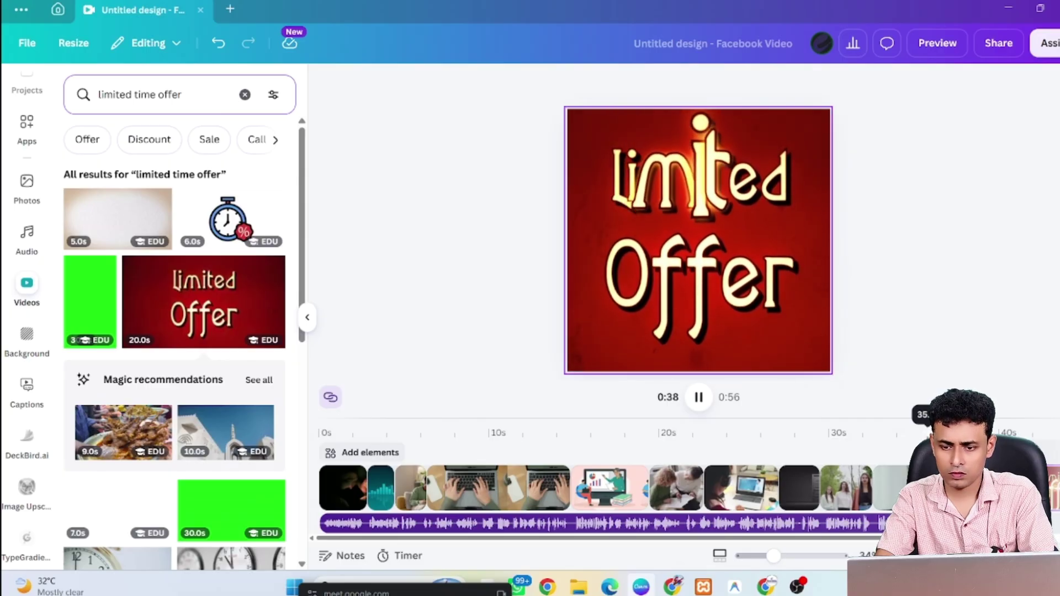
Set the speed of the red "Limited Offer" clip to 1.75 and play it with the voiceover
{"action": "left_click", "coordinate": [1021, 486]}
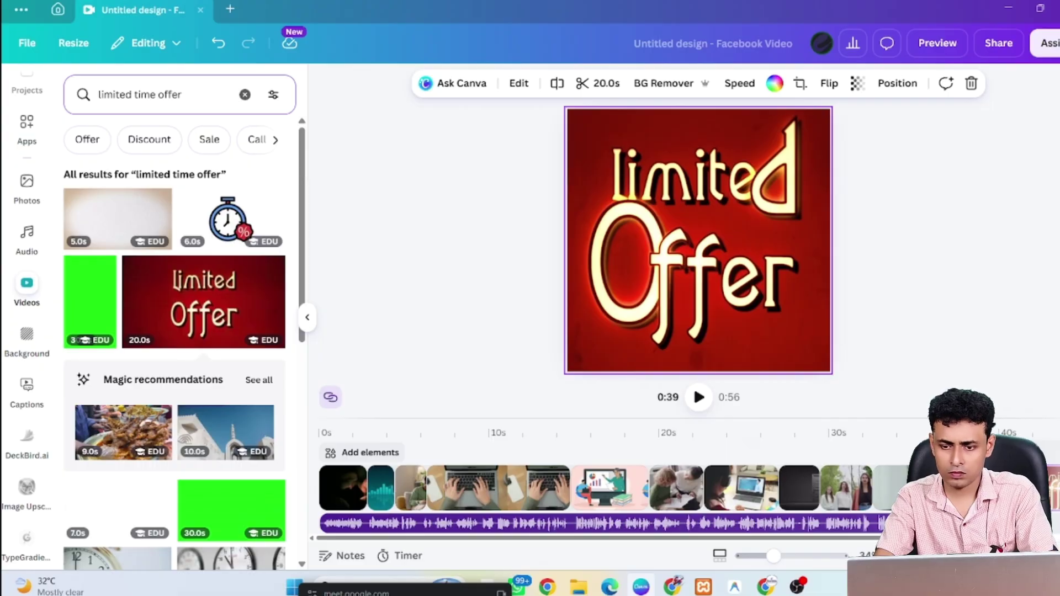
{"action": "left_click_drag", "start_coordinate": [982, 442], "coordinate": [939, 442]}
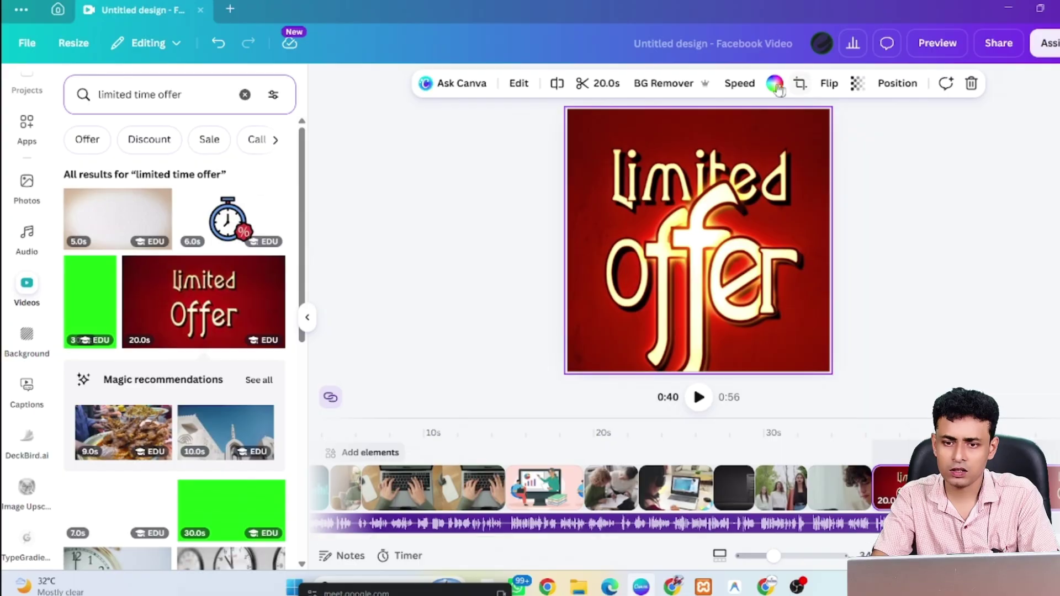
{"action": "left_click", "coordinate": [740, 86]}
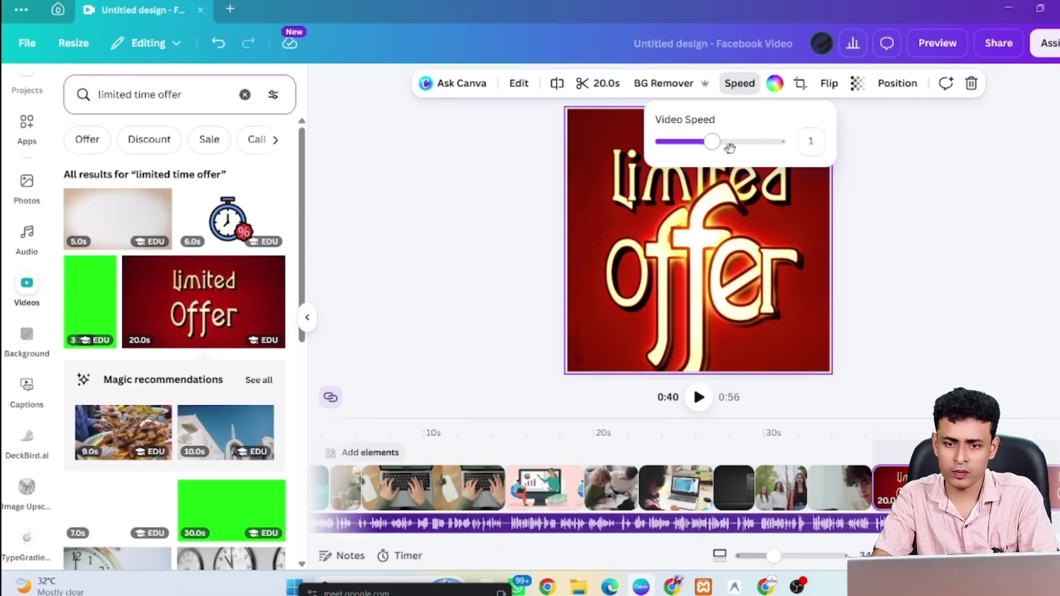
{"action": "left_click", "coordinate": [746, 141]}
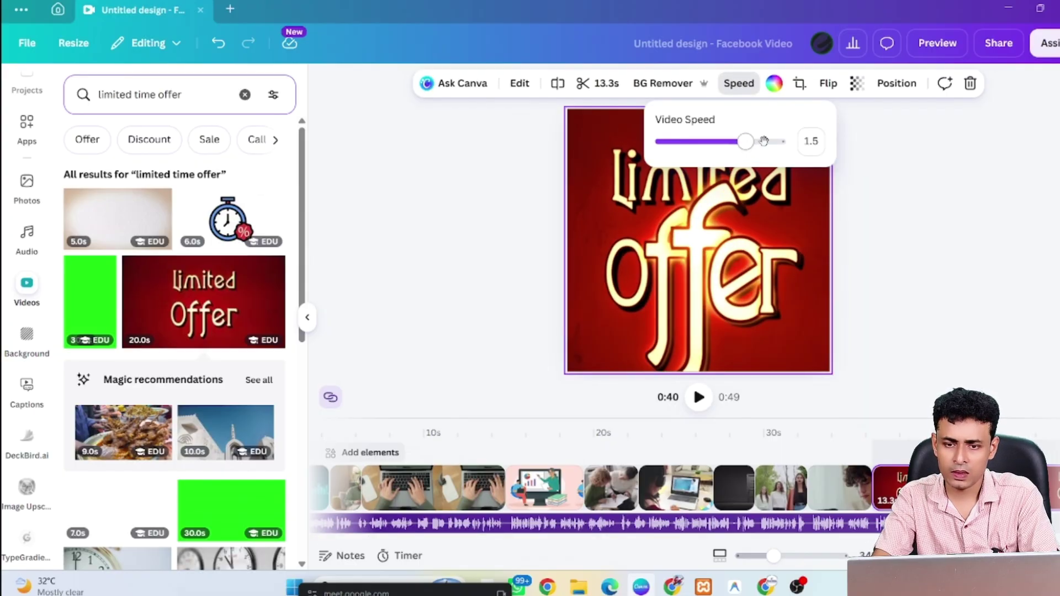
{"action": "left_click", "coordinate": [770, 144]}
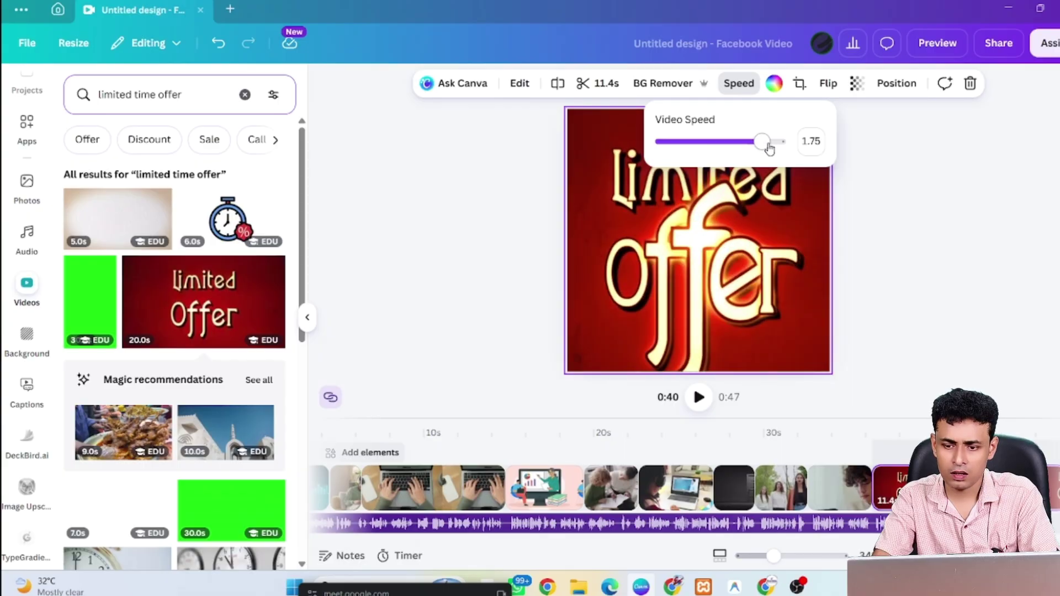
{"action": "left_click", "coordinate": [864, 434]}
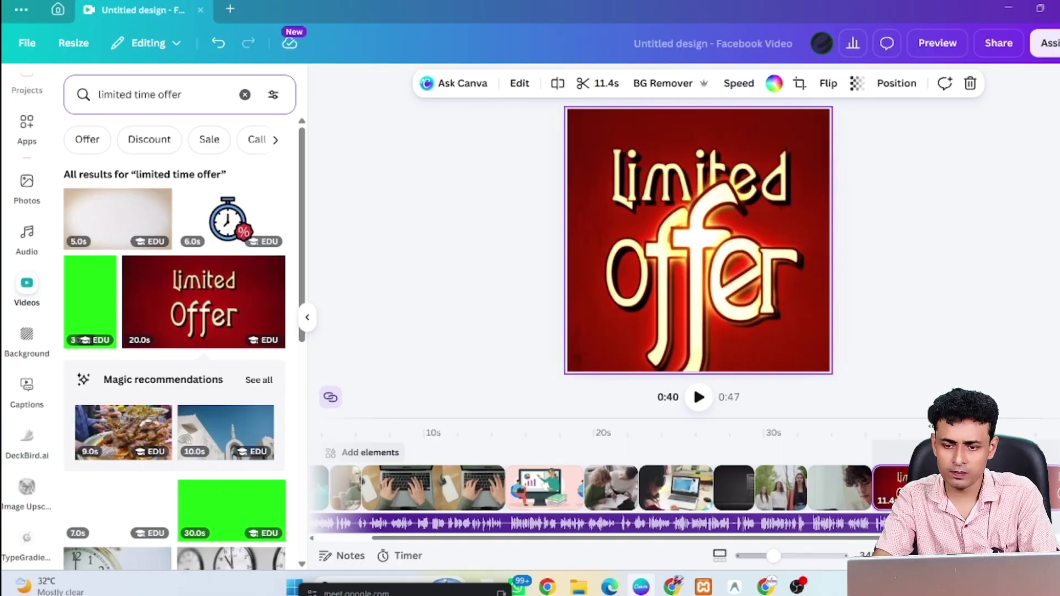
{"action": "key", "text": "space"}
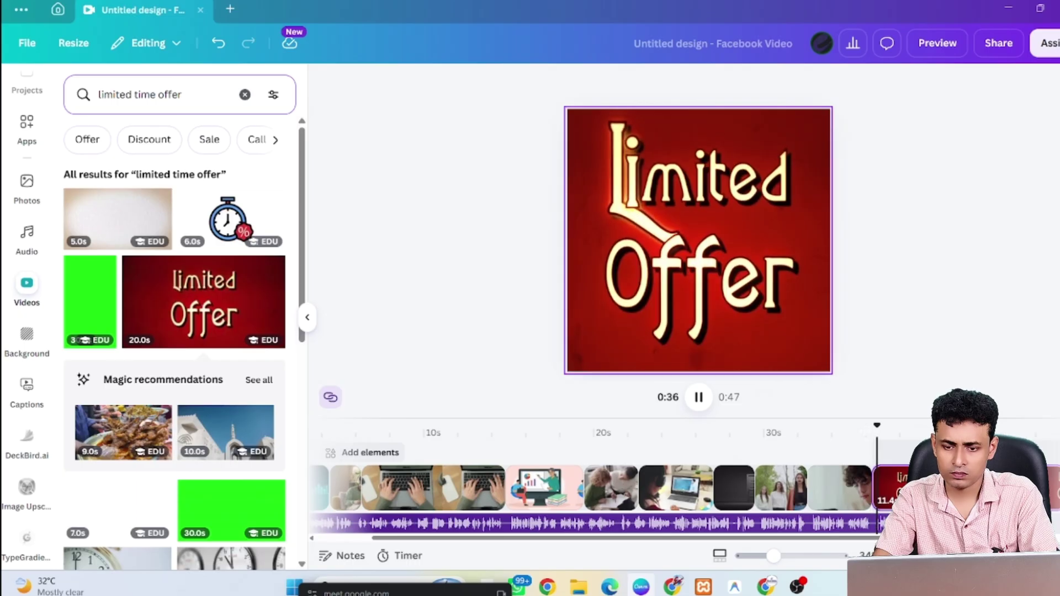
{"action": "key", "text": "space"}
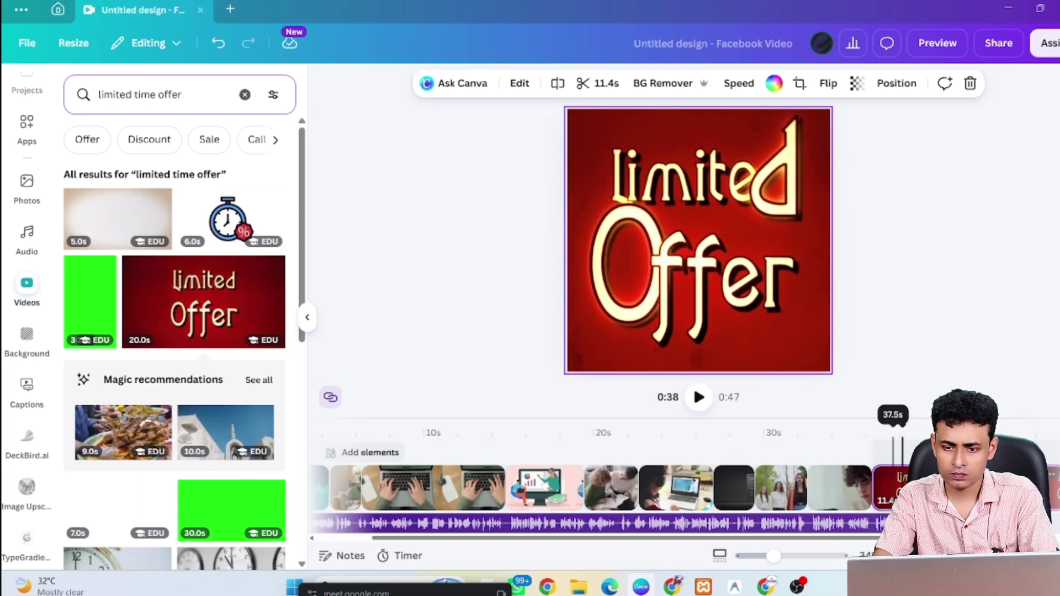
Trim the curly-haired boy clip to 2.7 seconds and the red "Limited Offer" clip to 1.7 seconds
{"action": "left_click", "coordinate": [822, 491]}
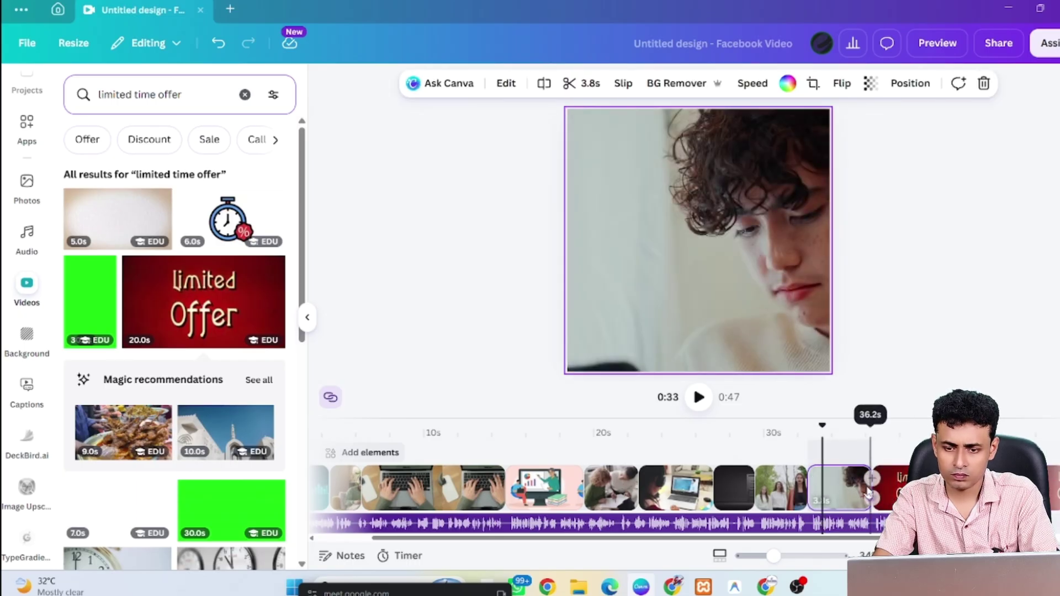
{"action": "left_click", "coordinate": [853, 489]}
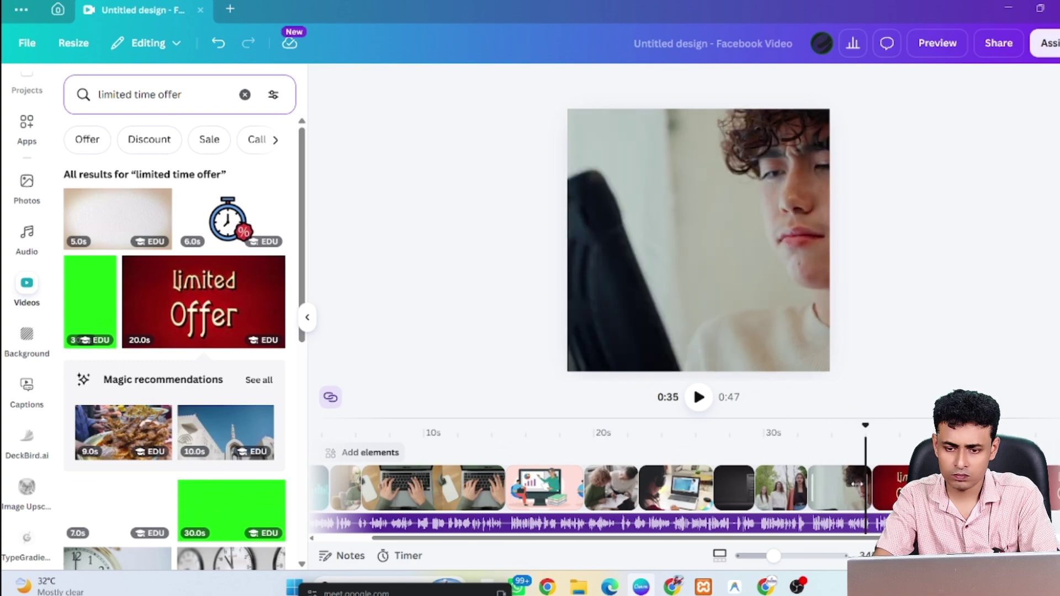
{"action": "left_click_drag", "start_coordinate": [857, 485], "coordinate": [837, 486]}
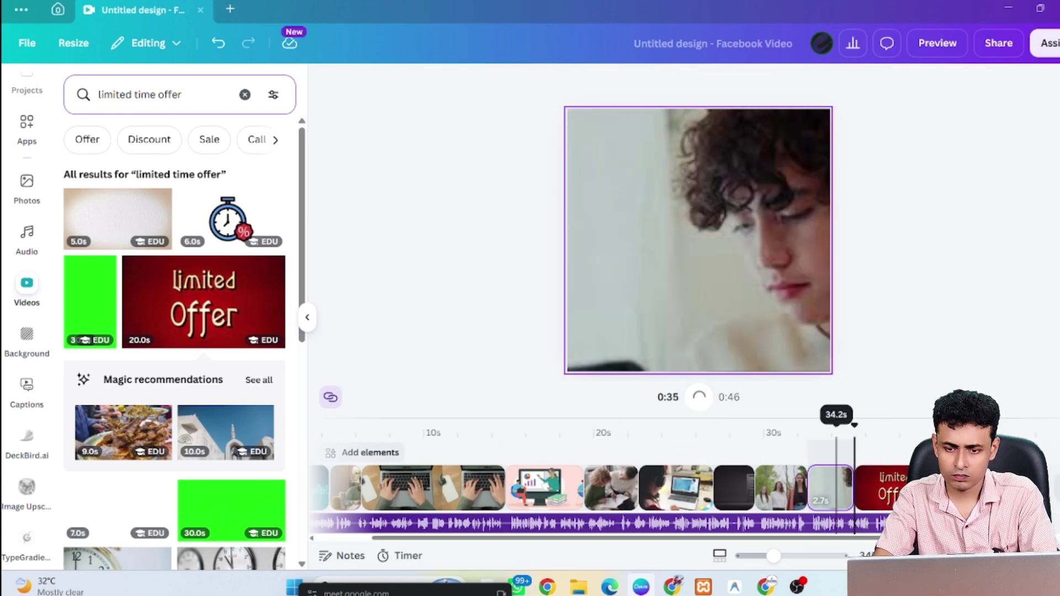
{"action": "key", "text": "space"}
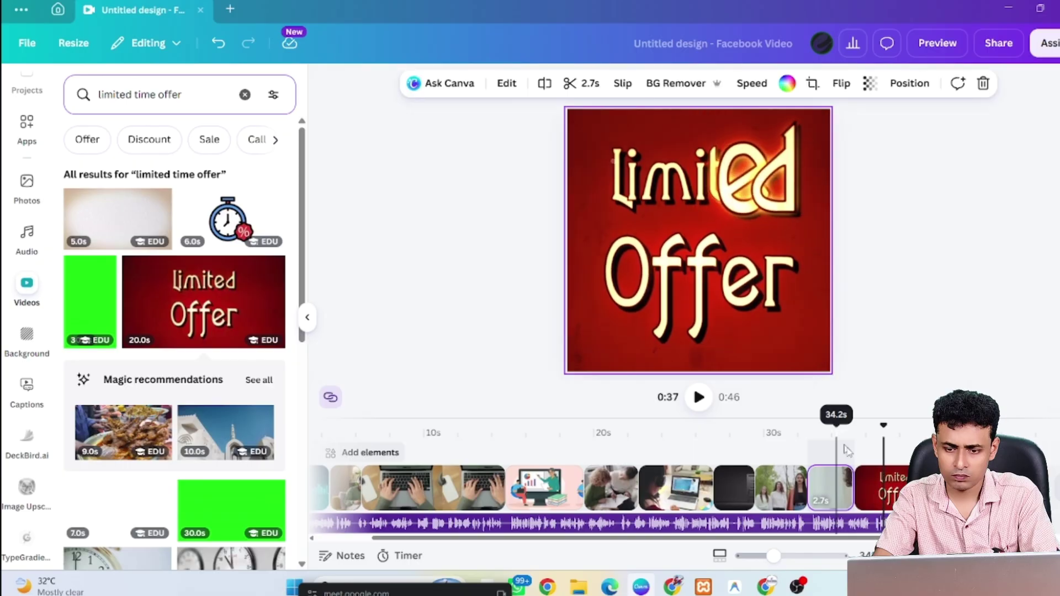
{"action": "left_click_drag", "start_coordinate": [1009, 487], "coordinate": [839, 490]}
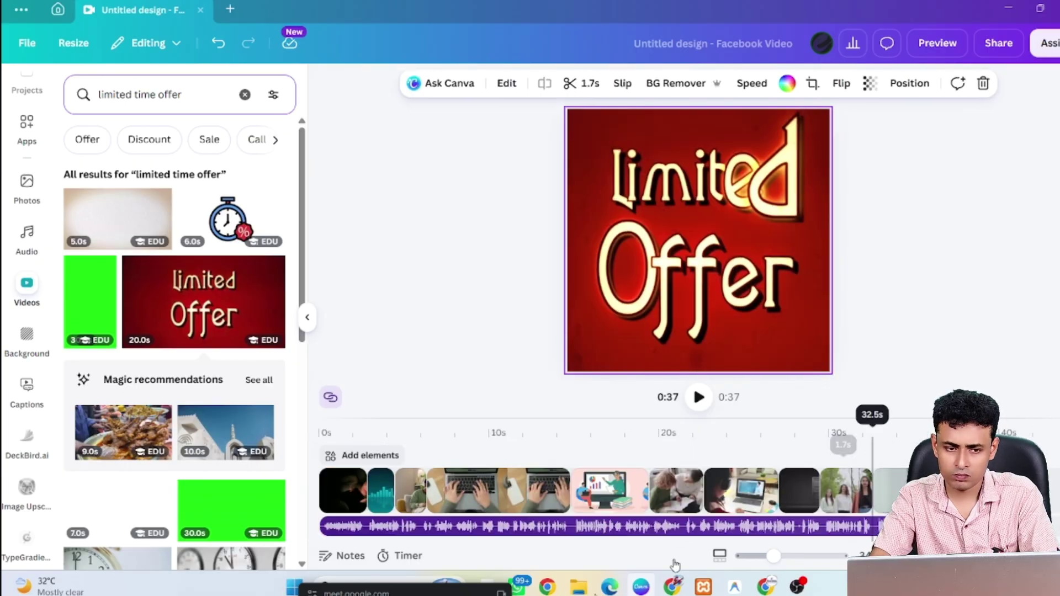
Search the videos for "online class", add the 28-second video-call clip at the timeline's end and play it to the voiceover's end
{"action": "left_click", "coordinate": [138, 95]}
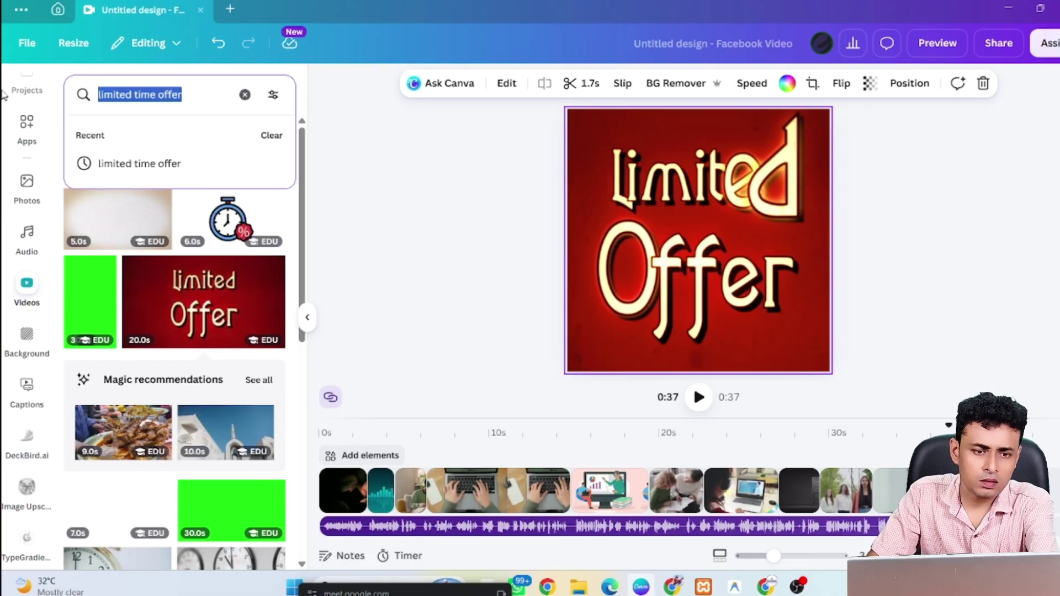
{"action": "type", "text": "class"}
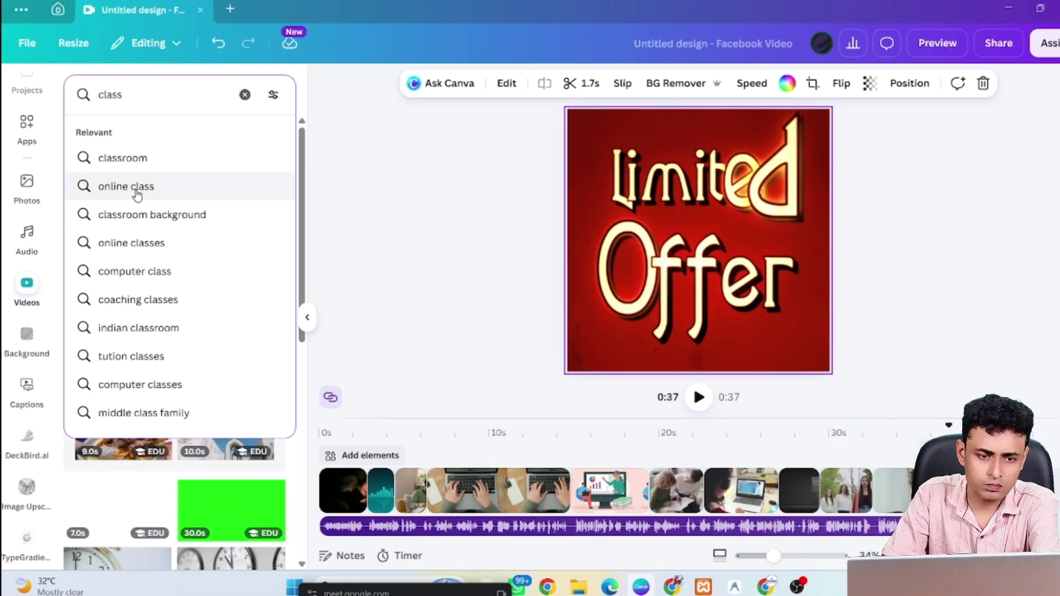
{"action": "left_click", "coordinate": [135, 191]}
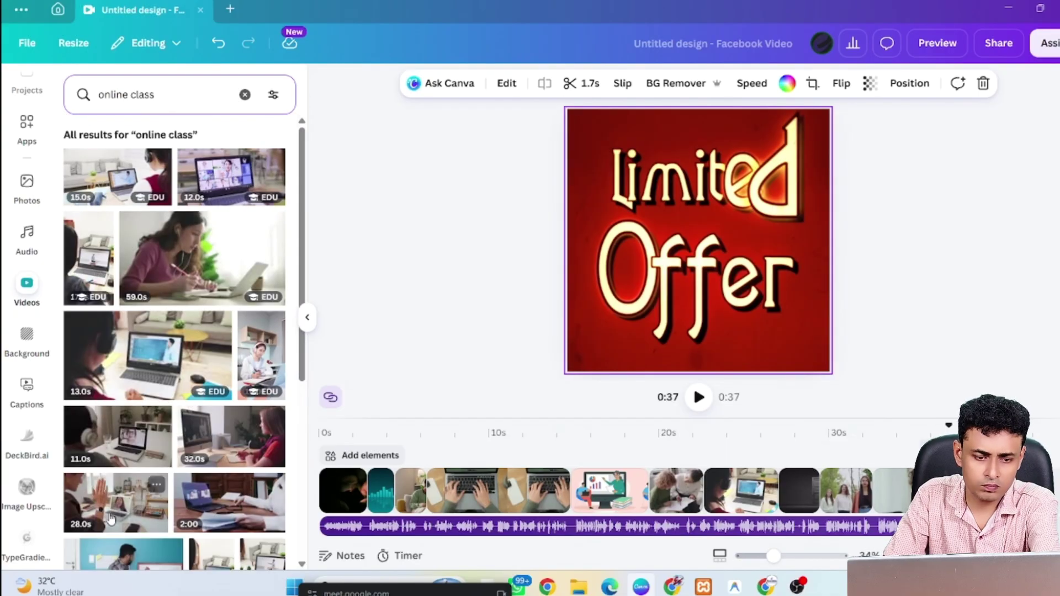
{"action": "left_click_drag", "start_coordinate": [111, 518], "coordinate": [486, 455]}
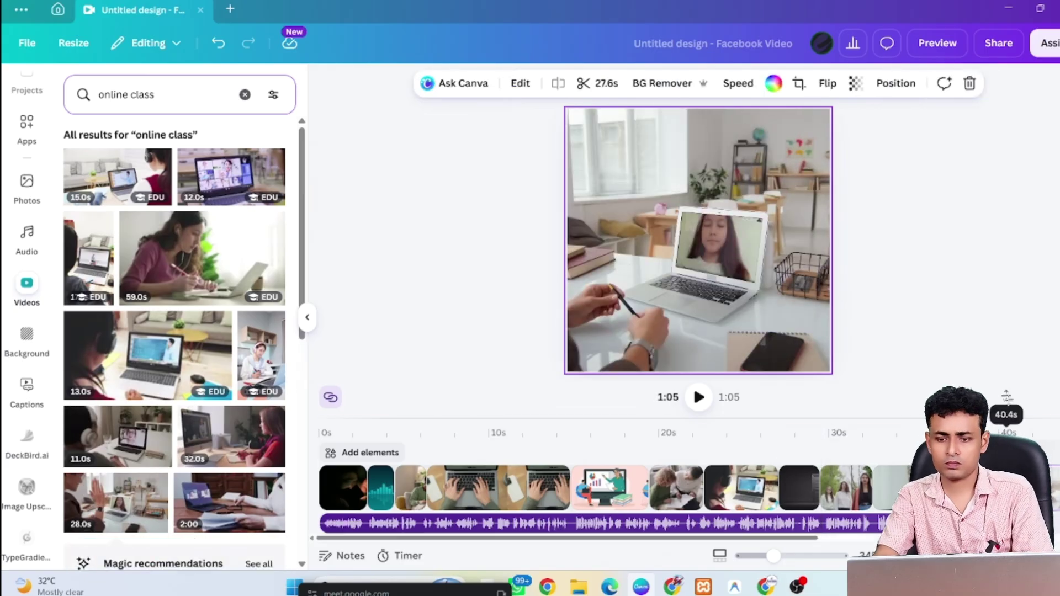
{"action": "left_click", "coordinate": [923, 395]}
{"action": "key", "text": "space"}
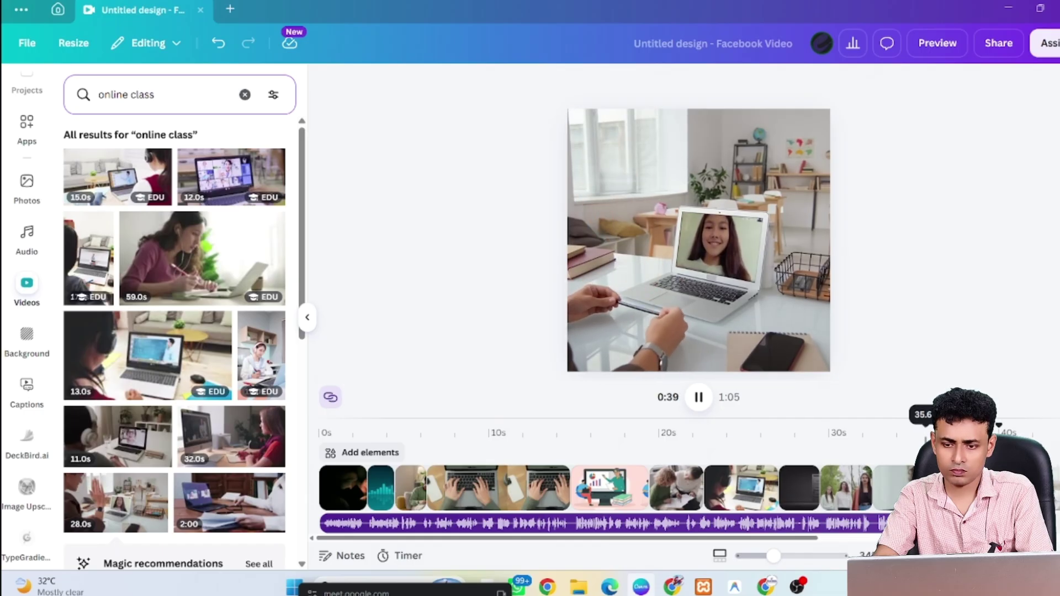
{"action": "key", "text": "space"}
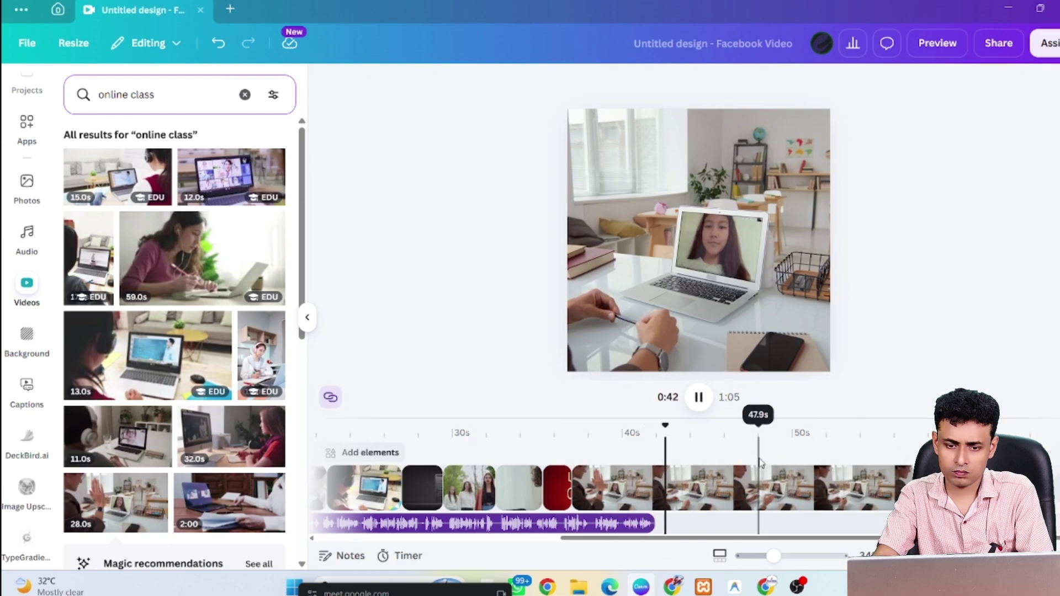
{"action": "key", "text": "space"}
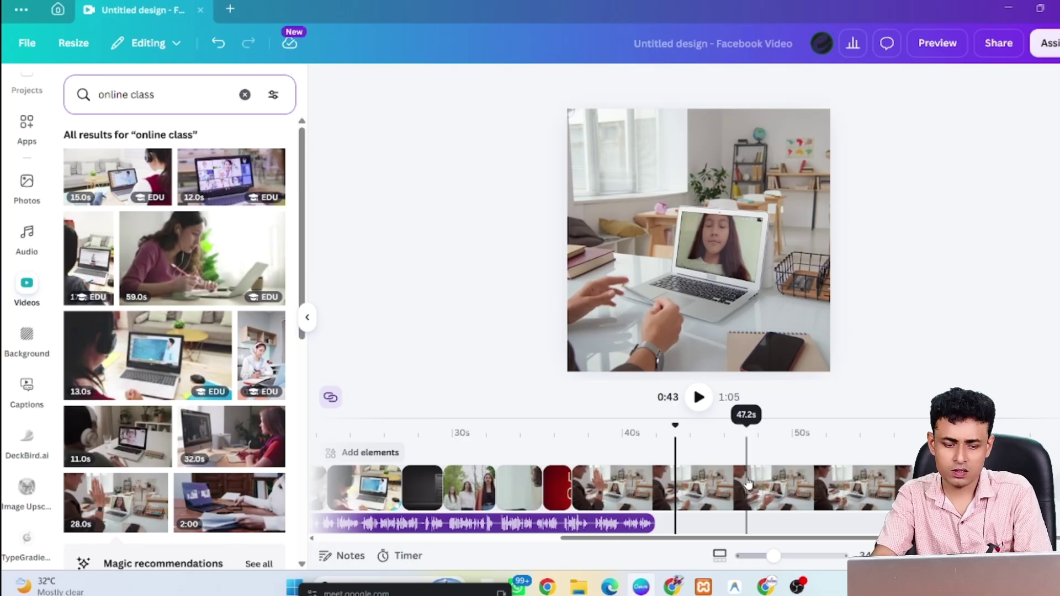
{"action": "key", "text": "space"}
{"action": "key", "text": "space"}
Split the online class clip just before the voiceover ends, keeping 4.0 seconds, and delete the remaining part
{"action": "left_click", "coordinate": [665, 439]}
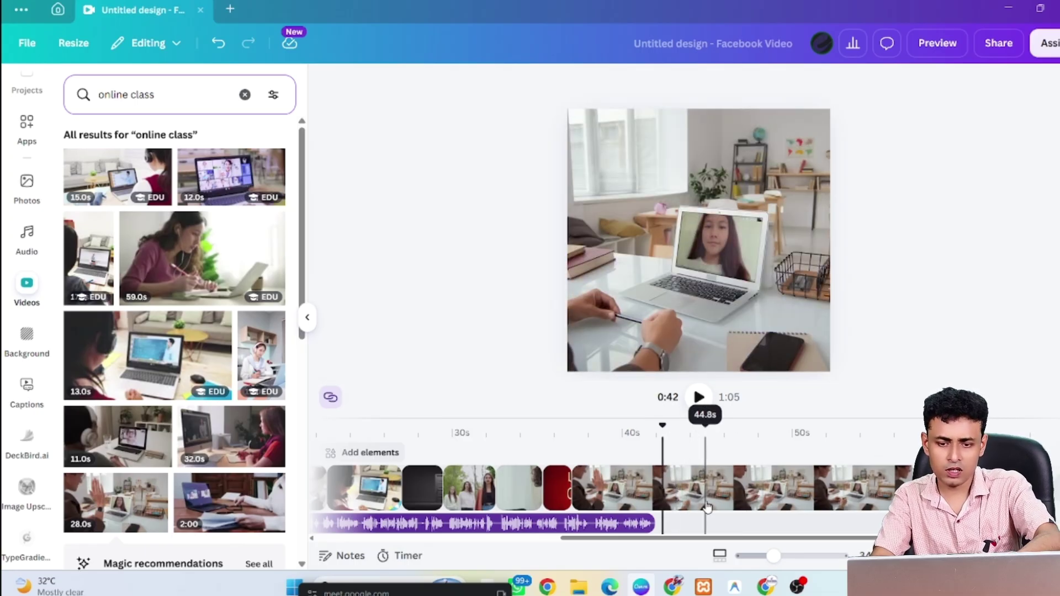
{"action": "left_click", "coordinate": [641, 478]}
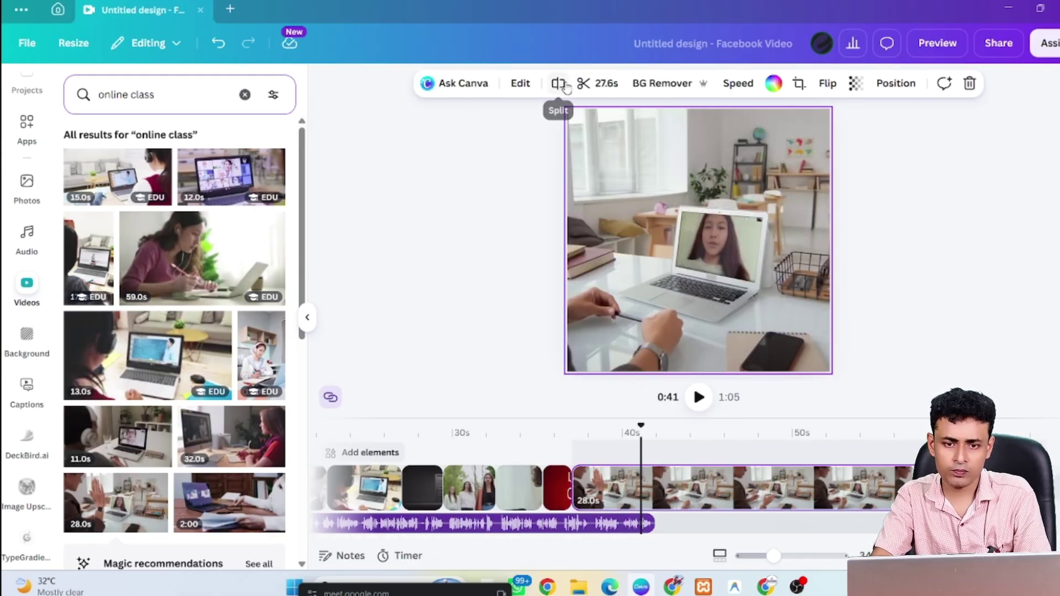
{"action": "left_click", "coordinate": [584, 84]}
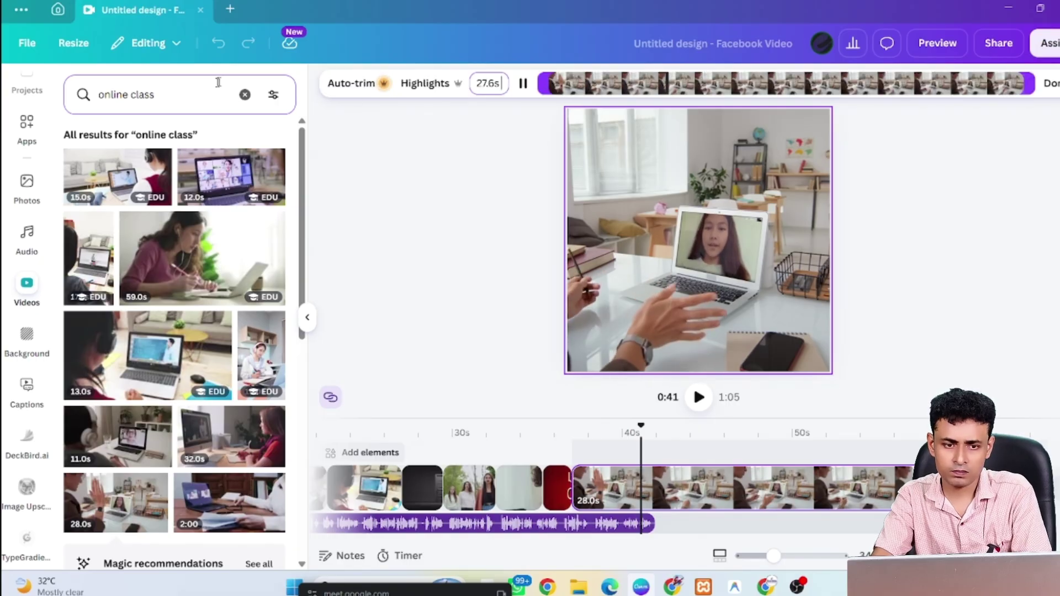
{"action": "left_click", "coordinate": [1050, 83]}
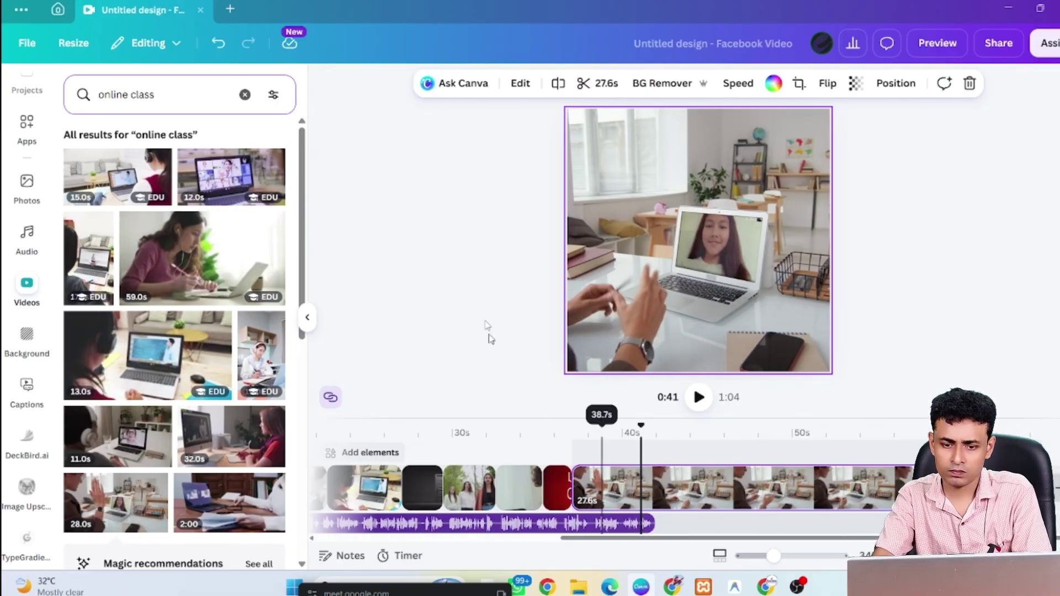
{"action": "left_click", "coordinate": [558, 83]}
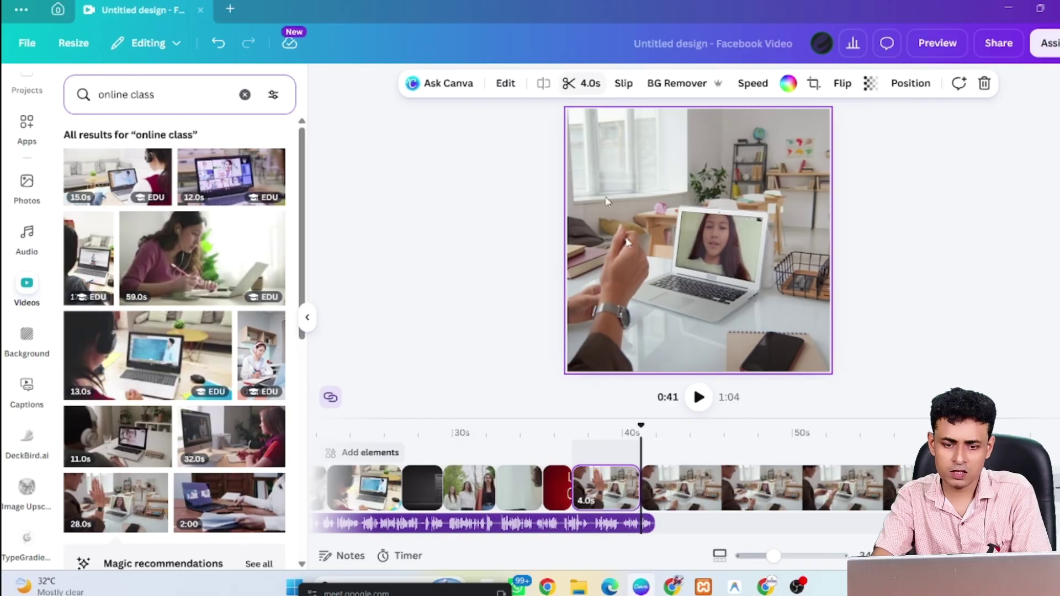
{"action": "left_click", "coordinate": [763, 496]}
{"action": "key", "text": "Delete"}
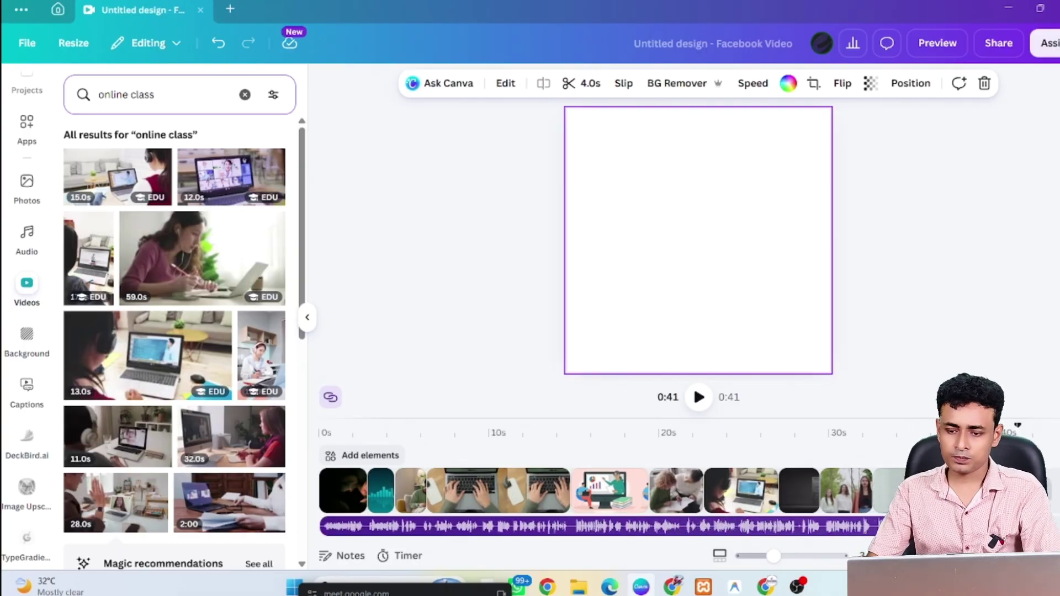
Preview the whole video full screen from the beginning and return to the editor
{"action": "key", "text": "space"}
{"action": "key", "text": "space"}
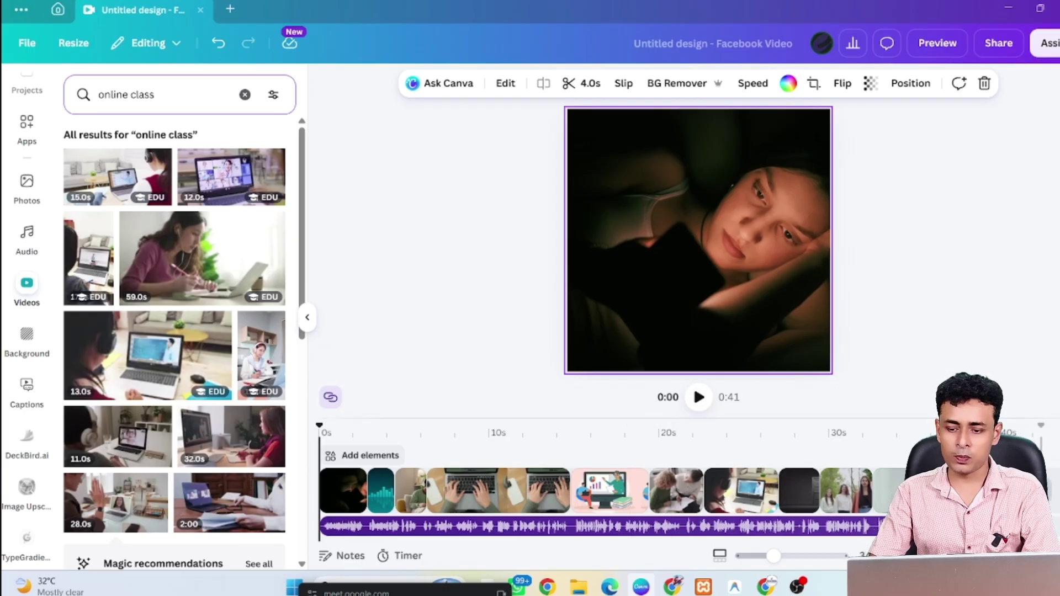
{"action": "key", "text": "ctrl+alt+p"}
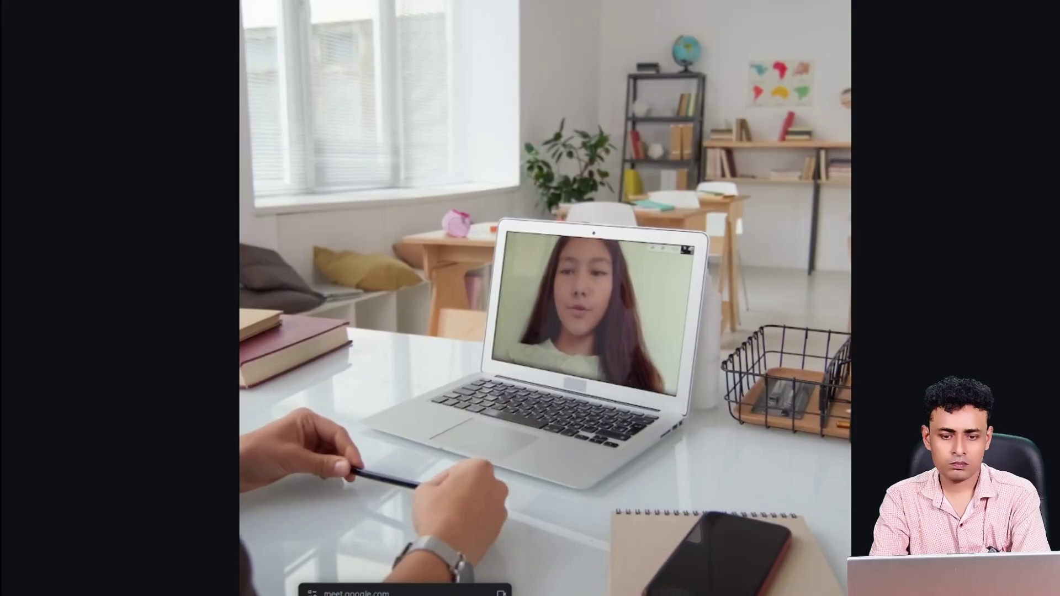
{"action": "key", "text": "Escape"}
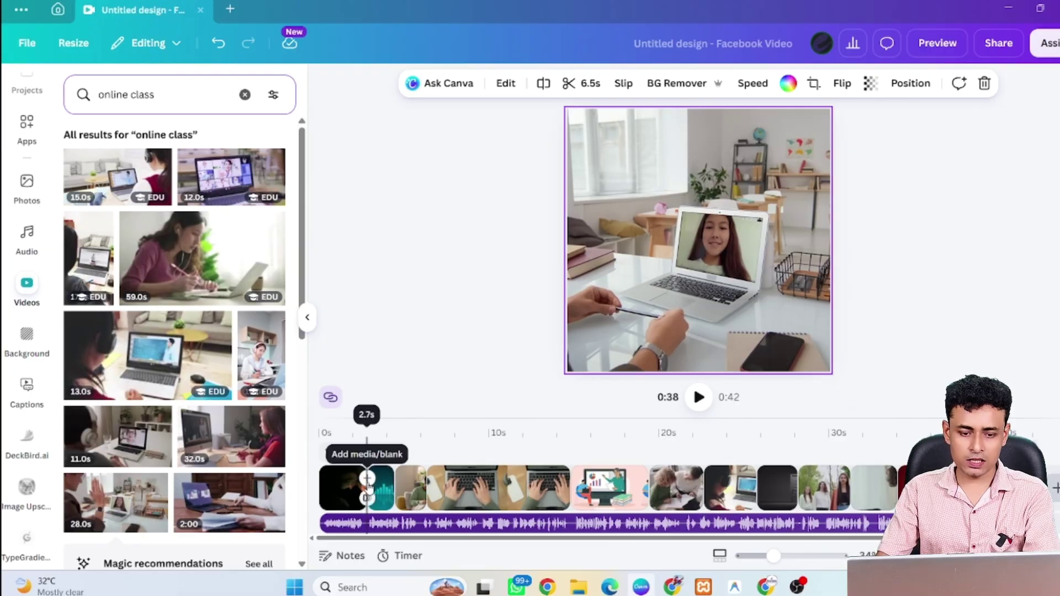
Add a Colour Wipe transition between the first and second clips and play the video across it
{"action": "left_click", "coordinate": [367, 499]}
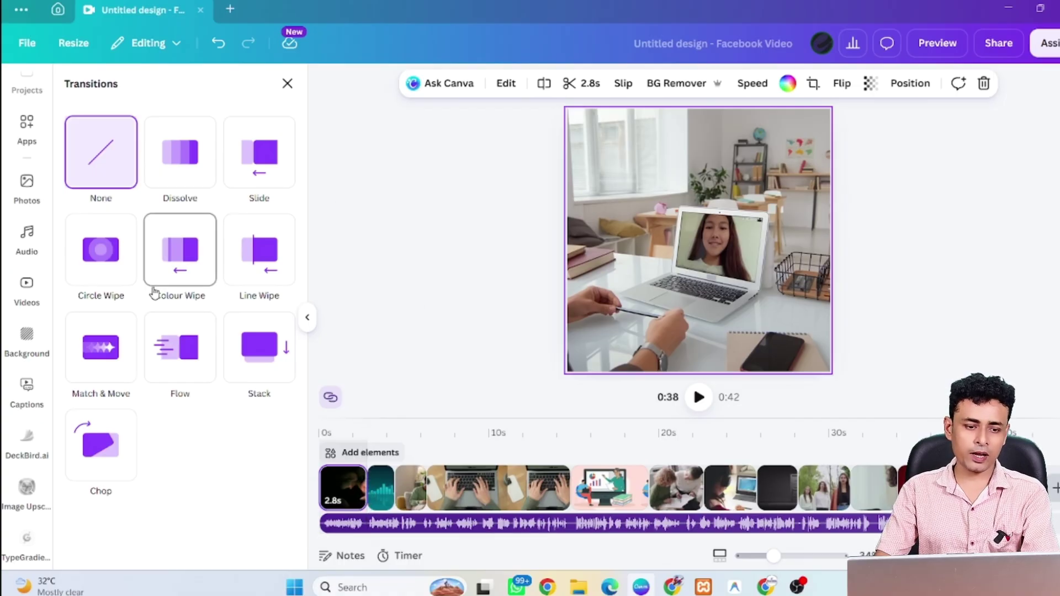
{"action": "left_click", "coordinate": [172, 253]}
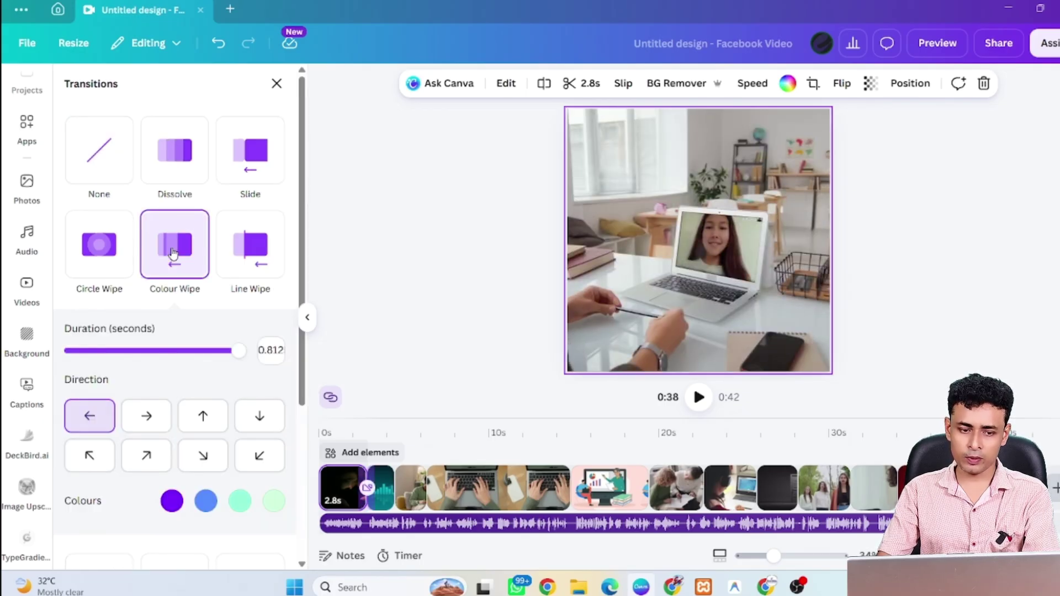
{"action": "left_click", "coordinate": [360, 455]}
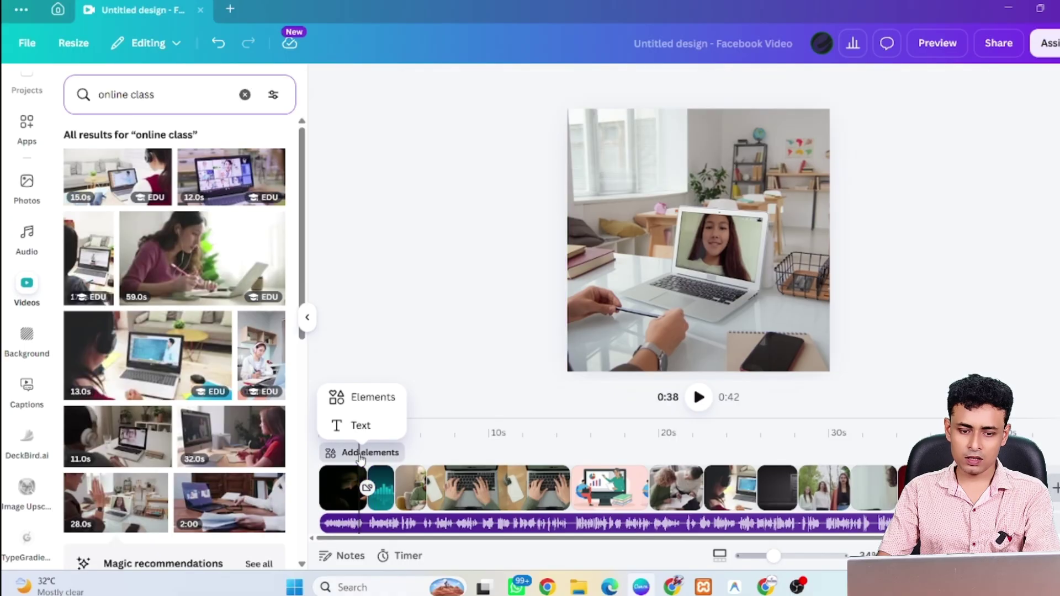
{"action": "left_click", "coordinate": [364, 397]}
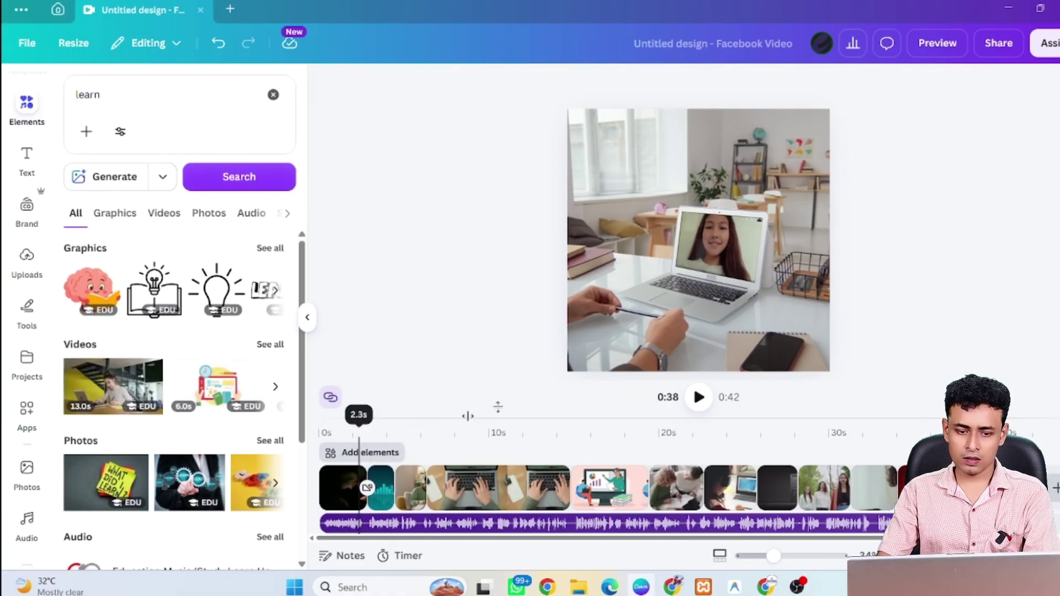
{"action": "left_click", "coordinate": [354, 489]}
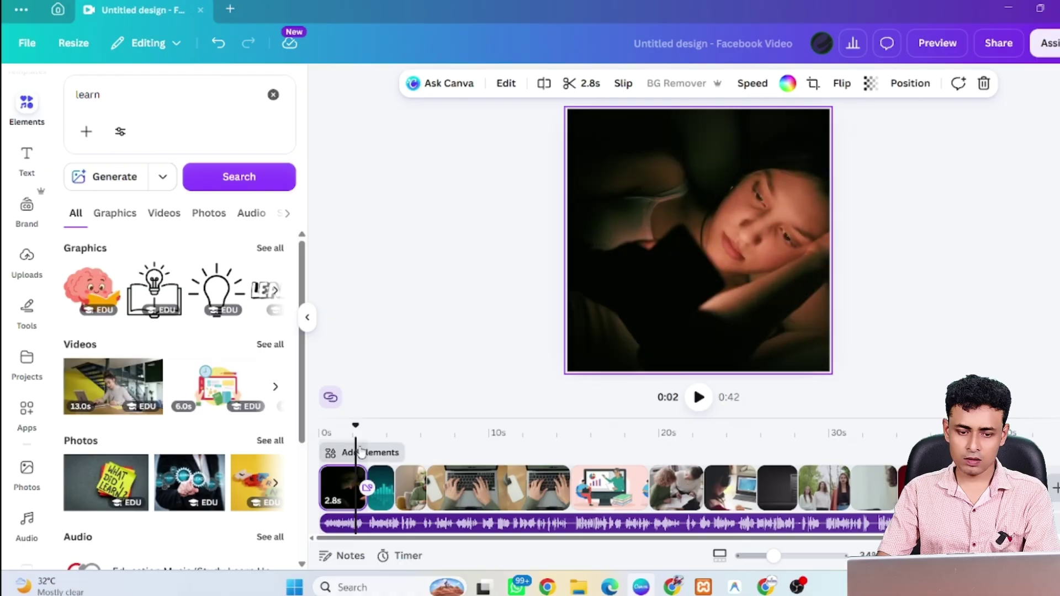
{"action": "left_click", "coordinate": [699, 396]}
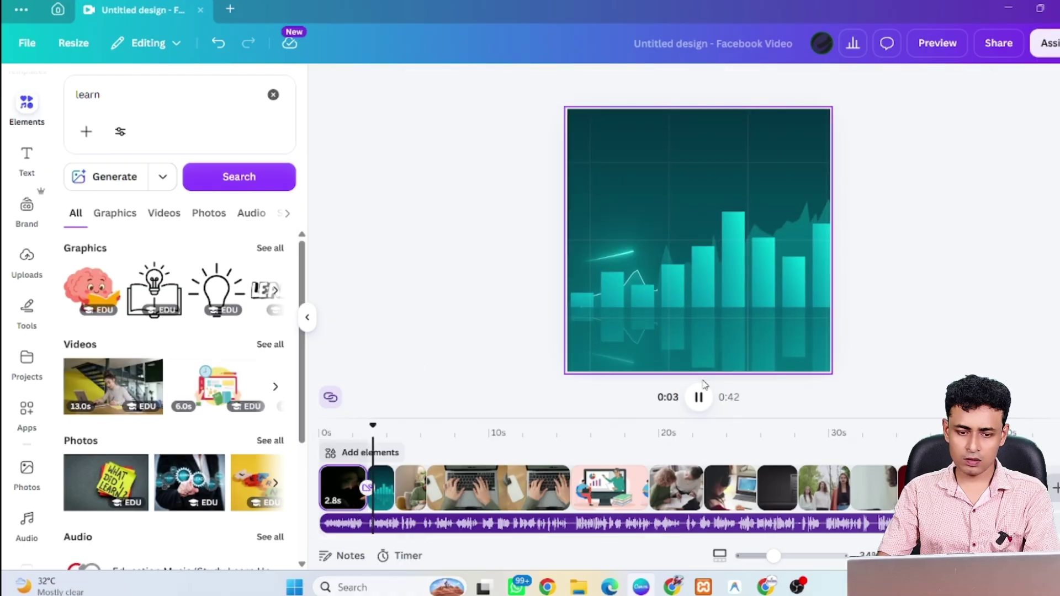
Try the Line Wipe and Circle Wipe transitions between the first and second clips, testing Circle Wipe's Out and In directions
{"action": "left_click", "coordinate": [699, 396]}
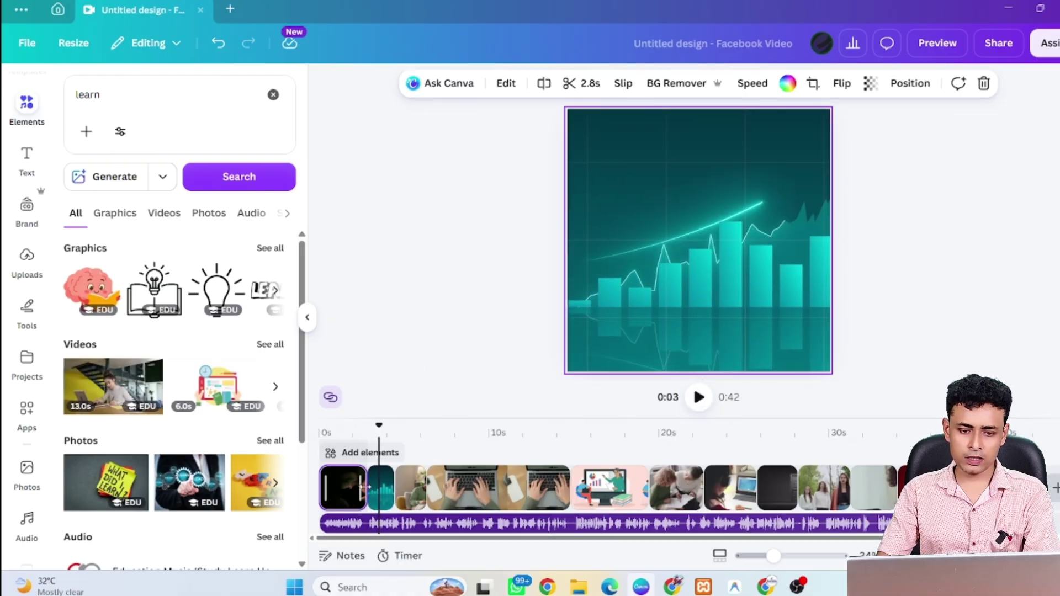
{"action": "left_click", "coordinate": [367, 488]}
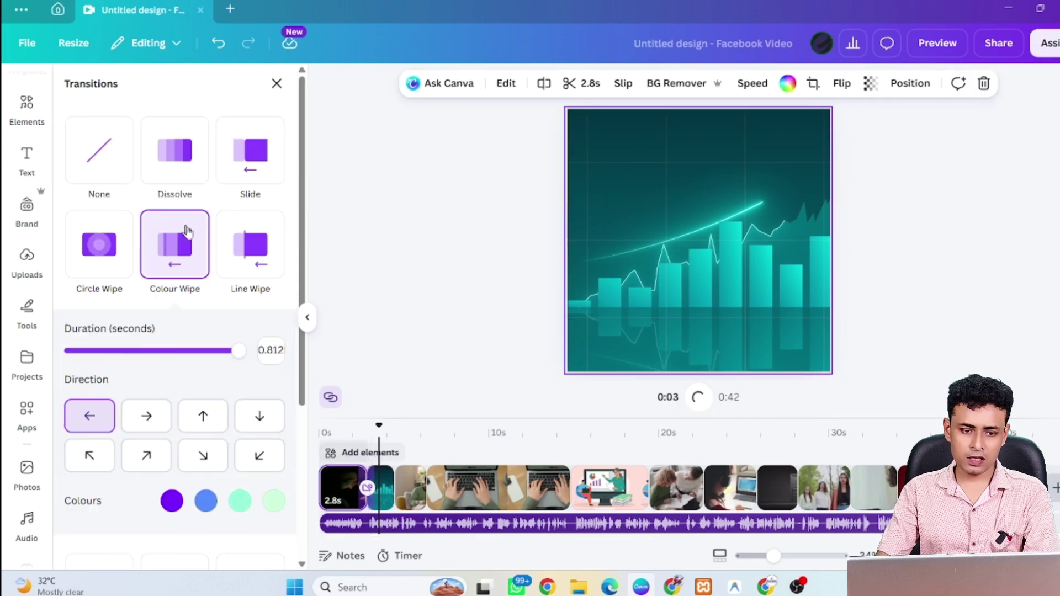
{"action": "left_click", "coordinate": [258, 264]}
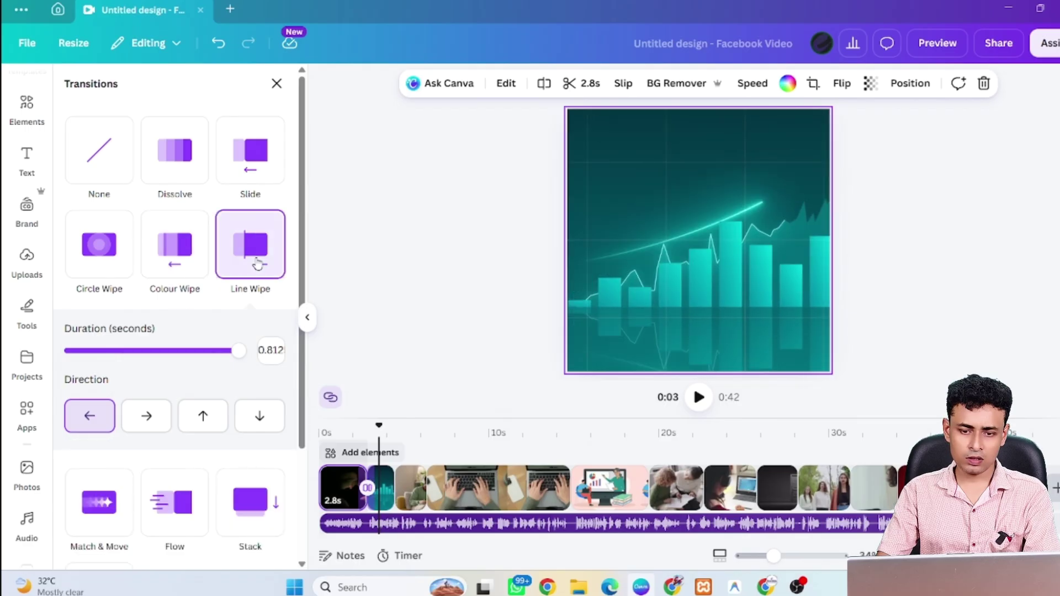
{"action": "left_click", "coordinate": [103, 258]}
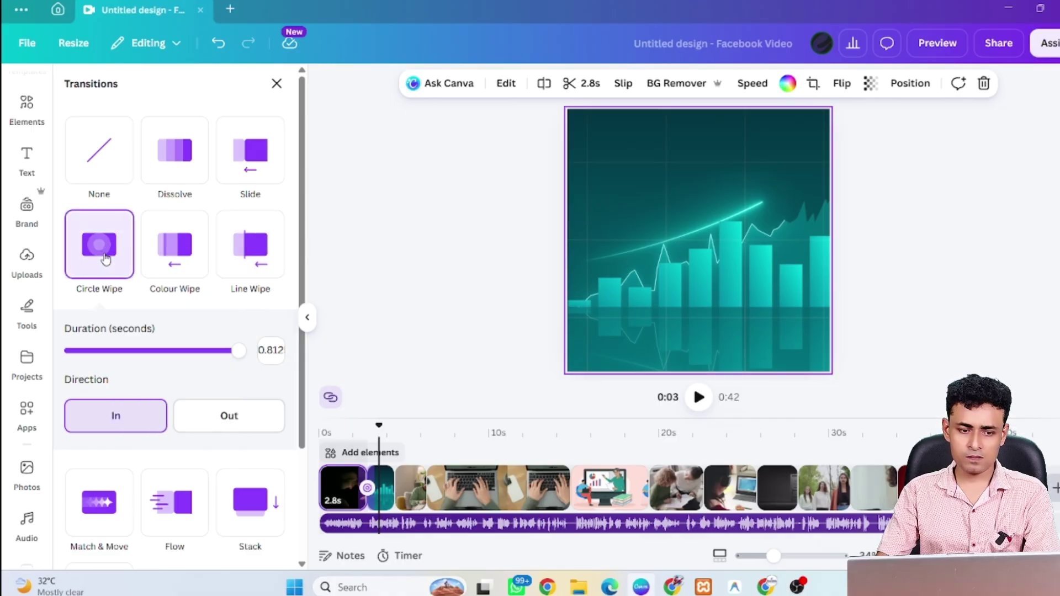
{"action": "left_click", "coordinate": [240, 429]}
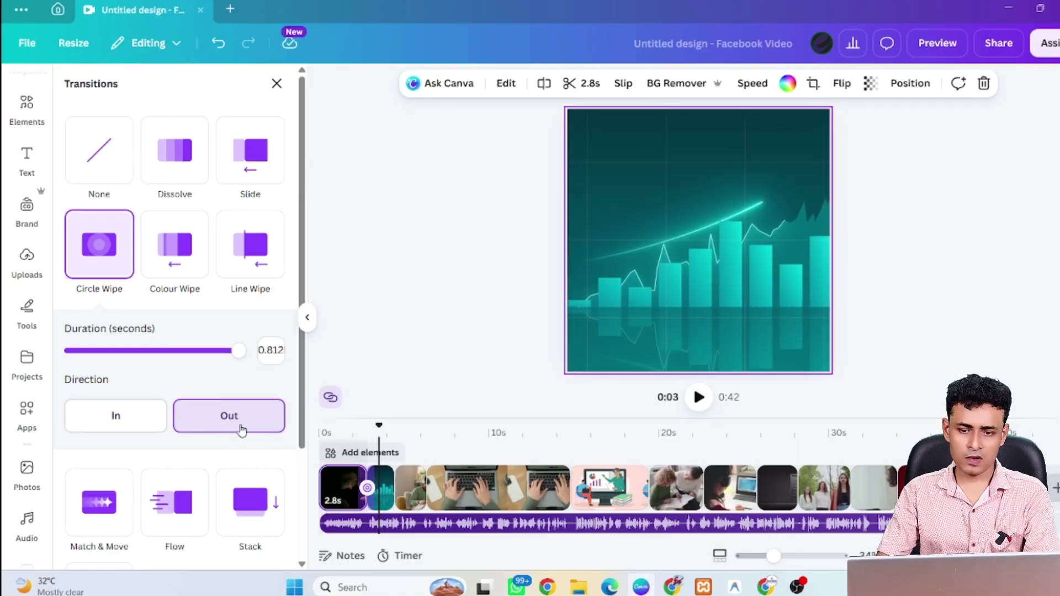
{"action": "left_click", "coordinate": [111, 426]}
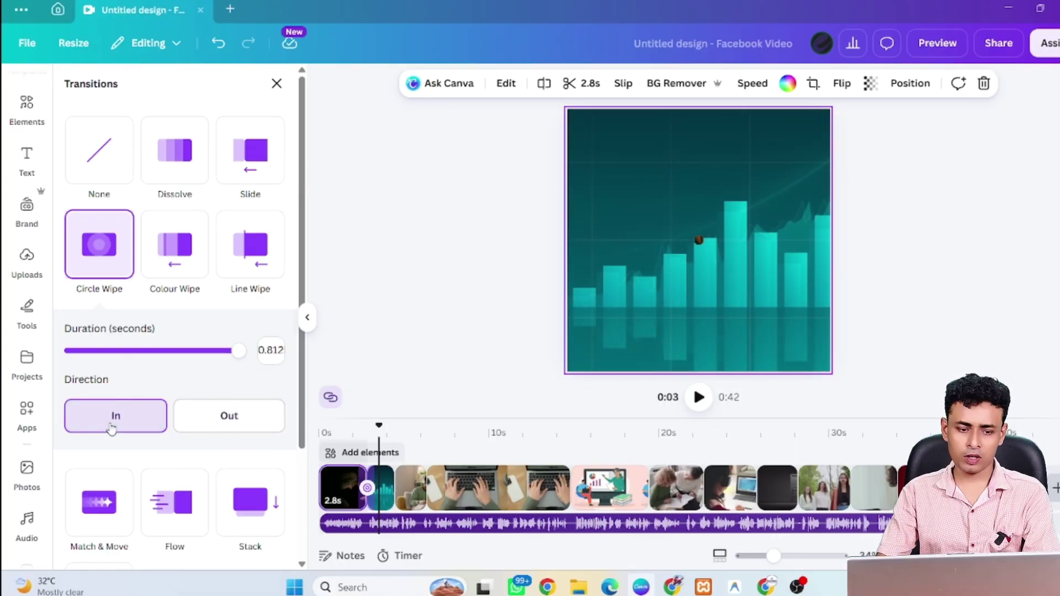
Change the transition between the first two clips to Match & Move and apply it between all scenes
{"action": "scroll", "coordinate": [113, 428], "scroll_direction": "down", "scroll_amount": 3}
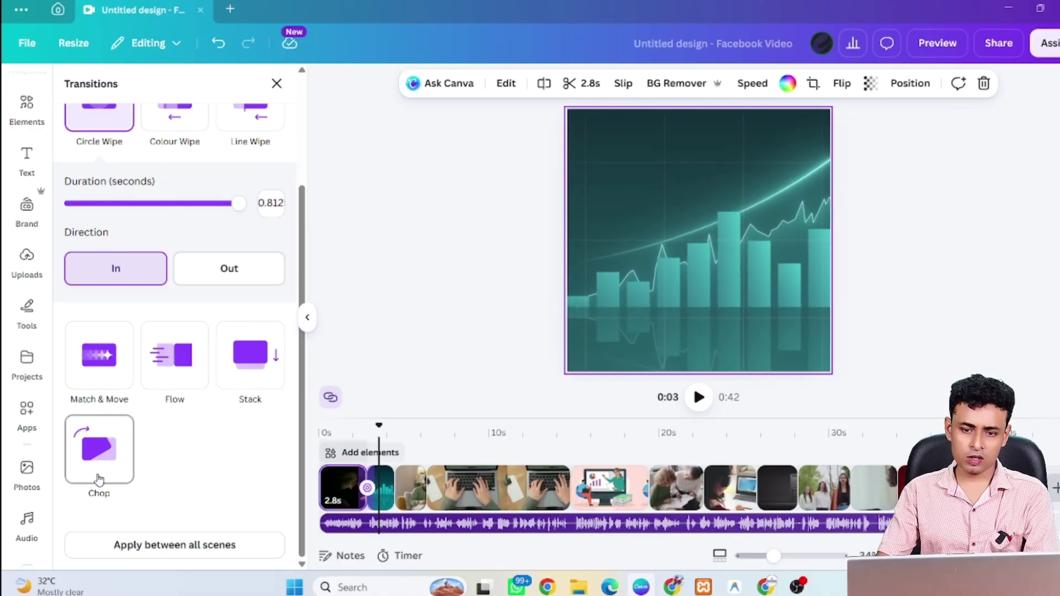
{"action": "scroll", "coordinate": [99, 478], "scroll_direction": "up", "scroll_amount": 3}
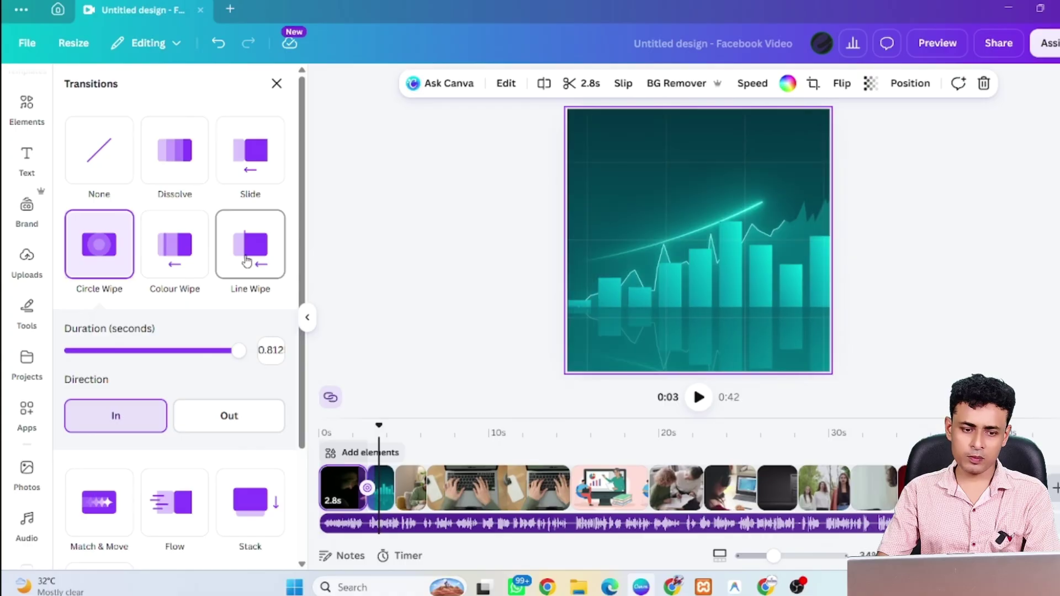
{"action": "scroll", "coordinate": [247, 260], "scroll_direction": "down", "scroll_amount": 3}
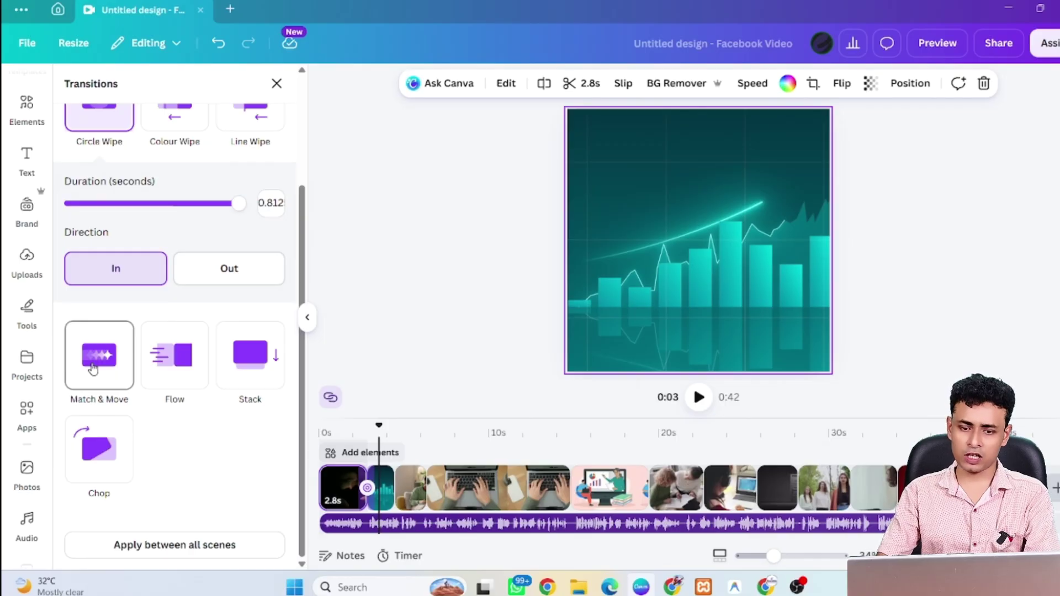
{"action": "left_click", "coordinate": [93, 368]}
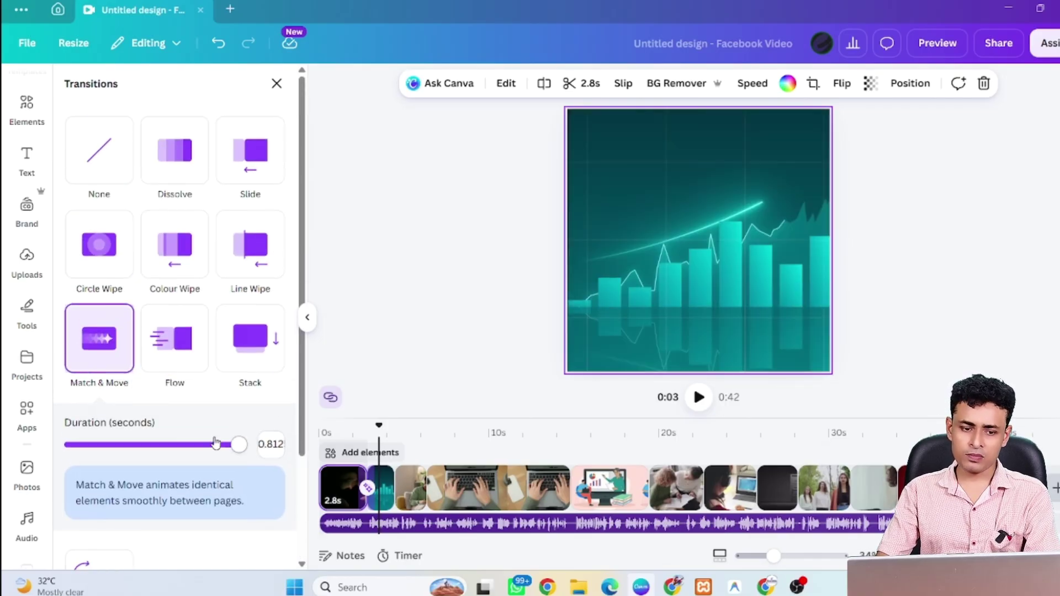
{"action": "scroll", "coordinate": [180, 428], "scroll_direction": "down", "scroll_amount": 3}
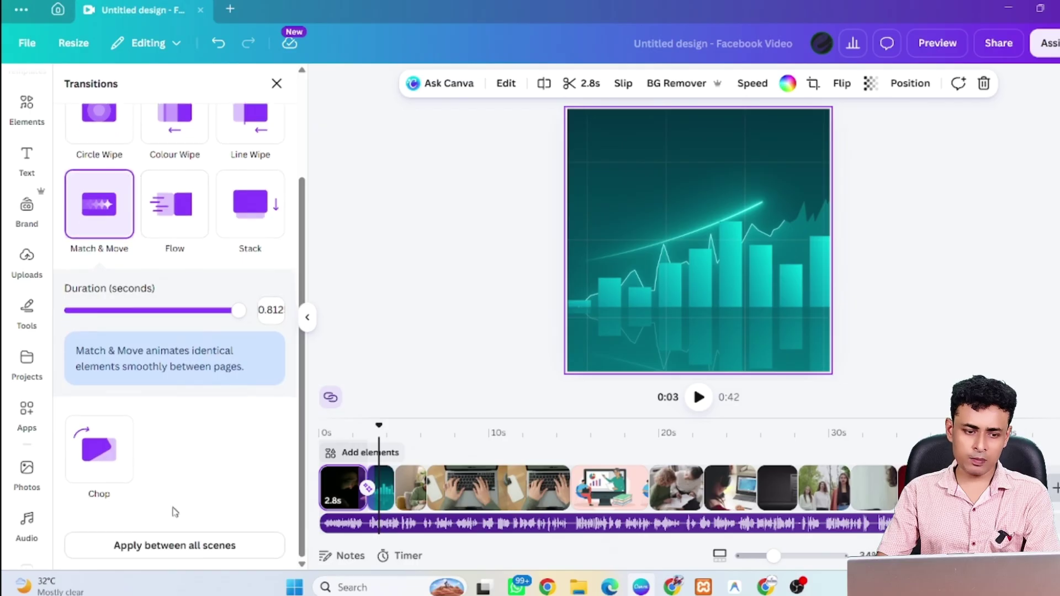
{"action": "left_click", "coordinate": [219, 557]}
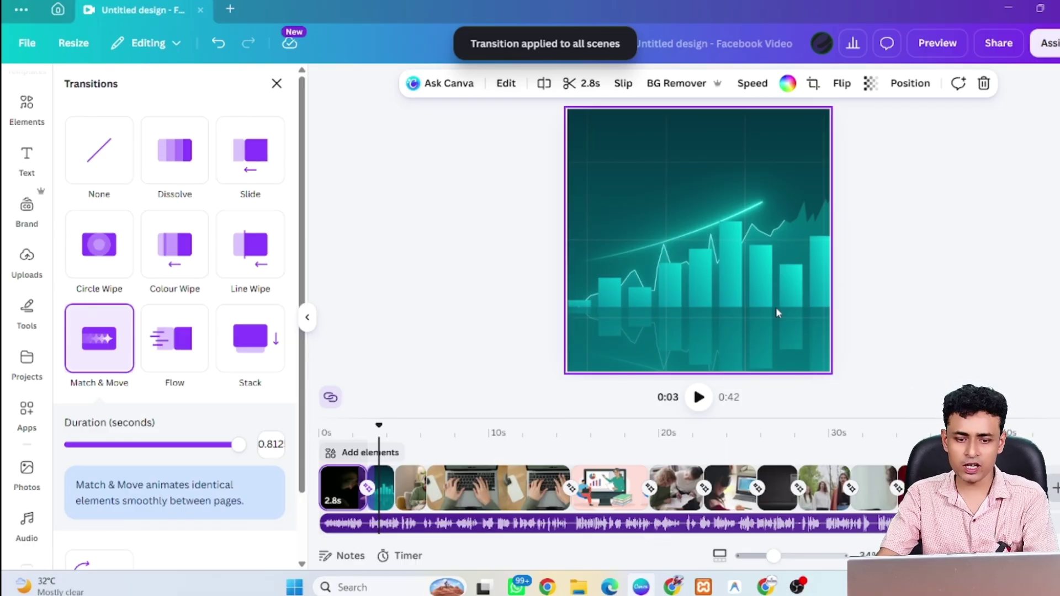
Play the video from the beginning into the third clip to check the new transitions
{"action": "left_click", "coordinate": [411, 488]}
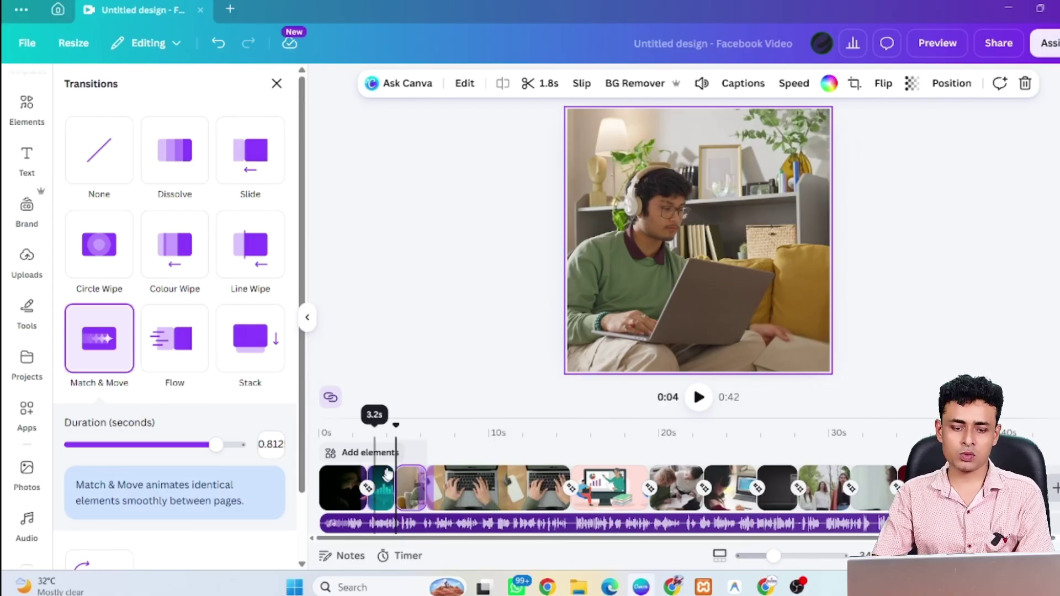
{"action": "left_click", "coordinate": [330, 450]}
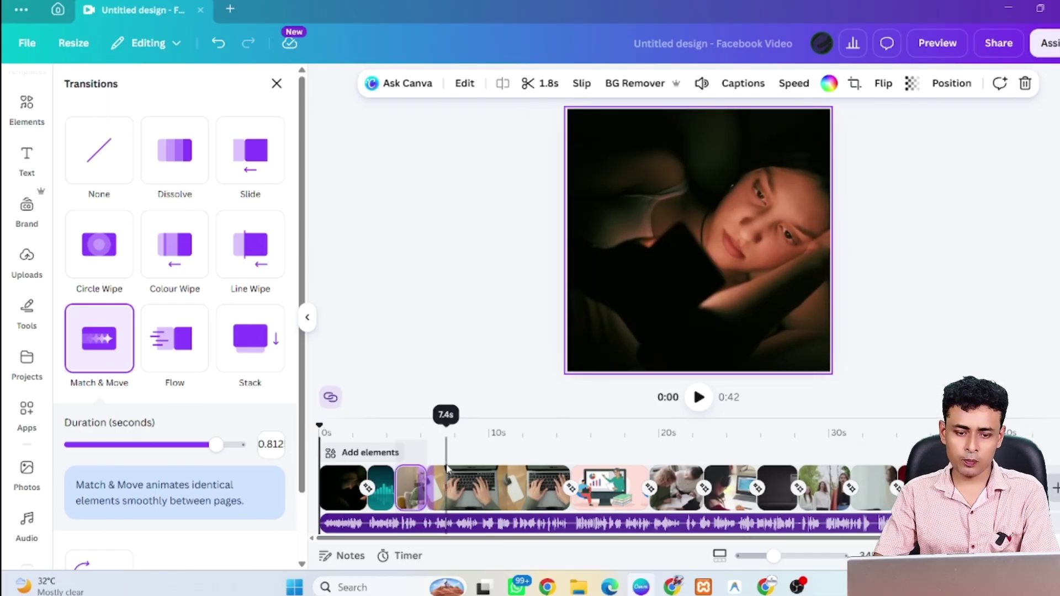
{"action": "left_click", "coordinate": [374, 453]}
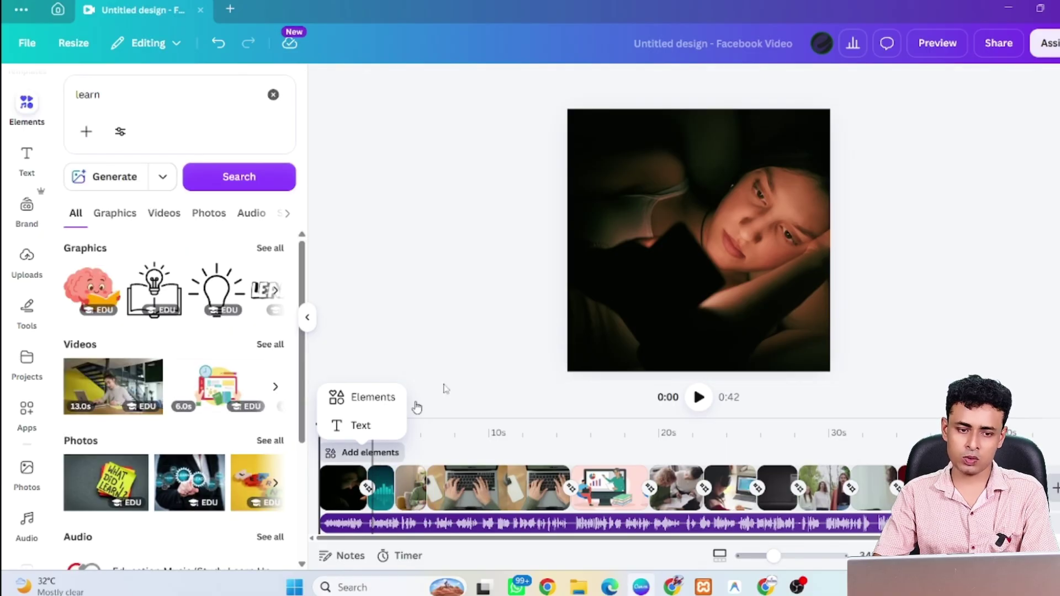
{"action": "key", "text": "Escape"}
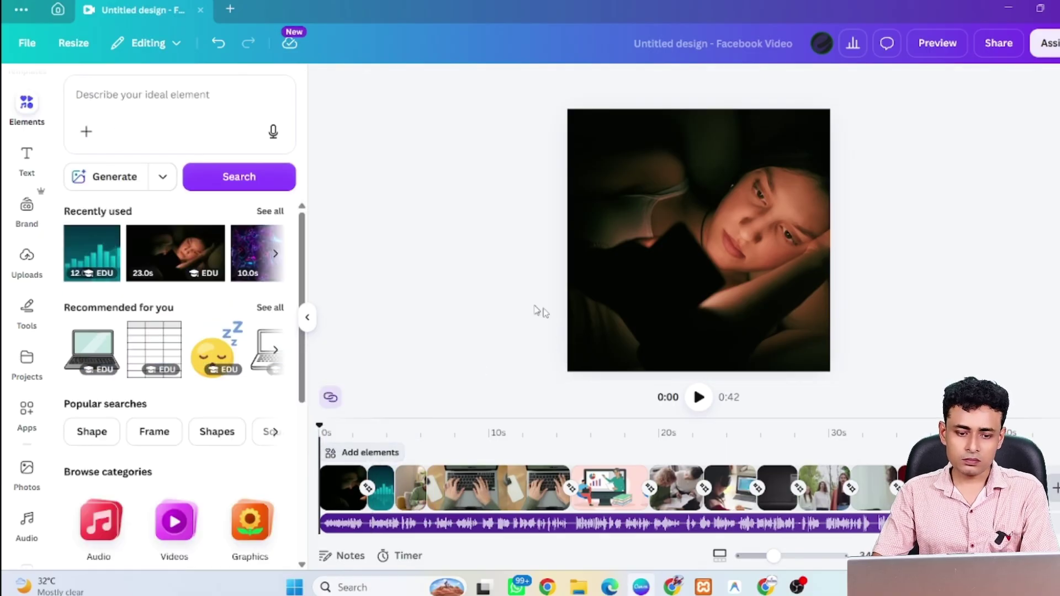
{"action": "left_click", "coordinate": [699, 398]}
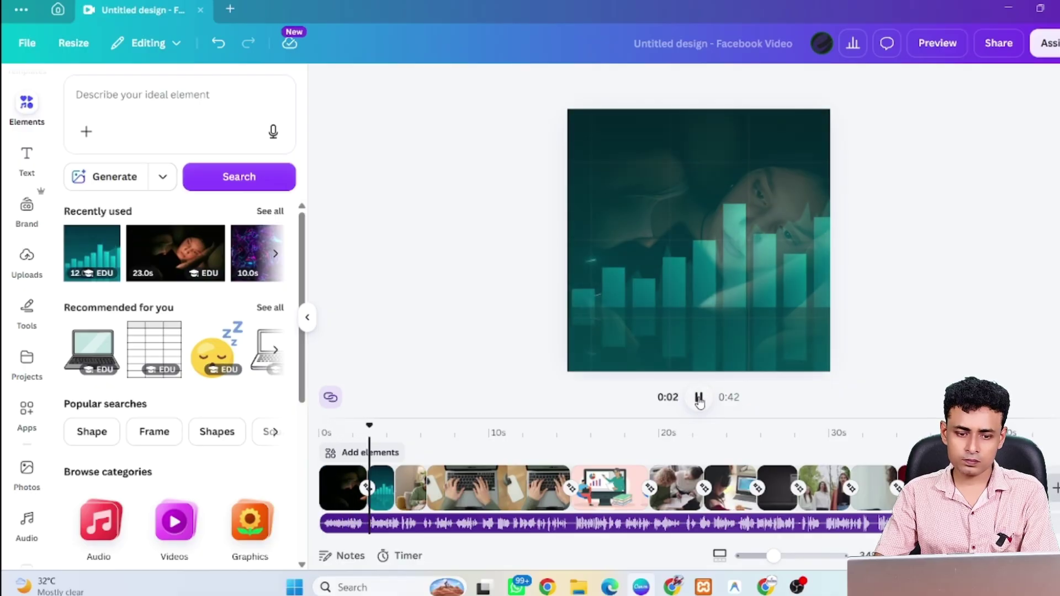
{"action": "left_click", "coordinate": [698, 398]}
{"action": "left_click", "coordinate": [699, 397]}
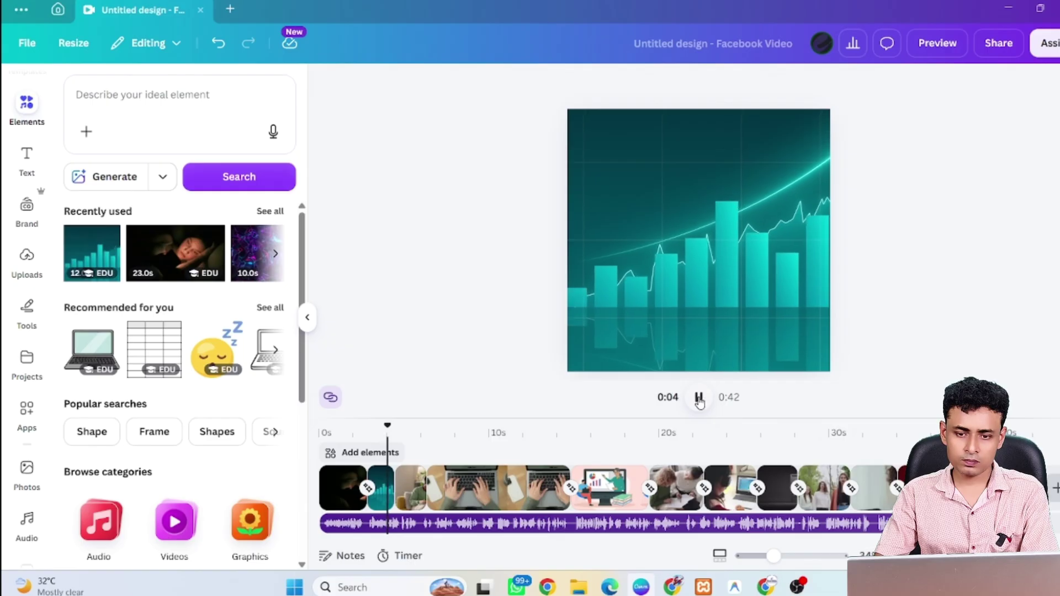
{"action": "key", "text": "space"}
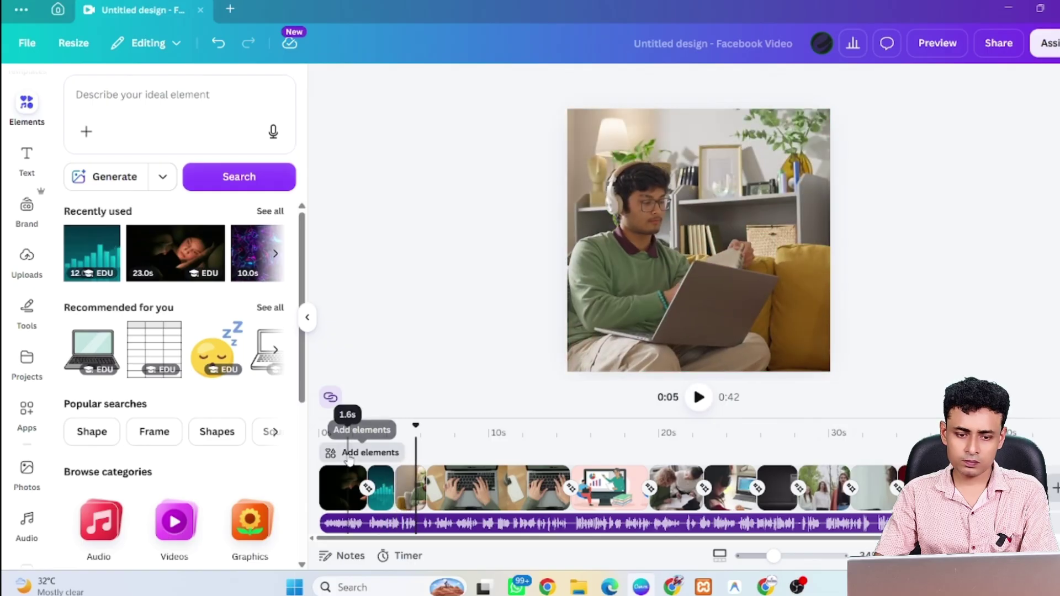
Replay the video from the end of the first clip into the laptop clip, following the voiceover
{"action": "left_click", "coordinate": [364, 452]}
{"action": "left_click", "coordinate": [369, 444]}
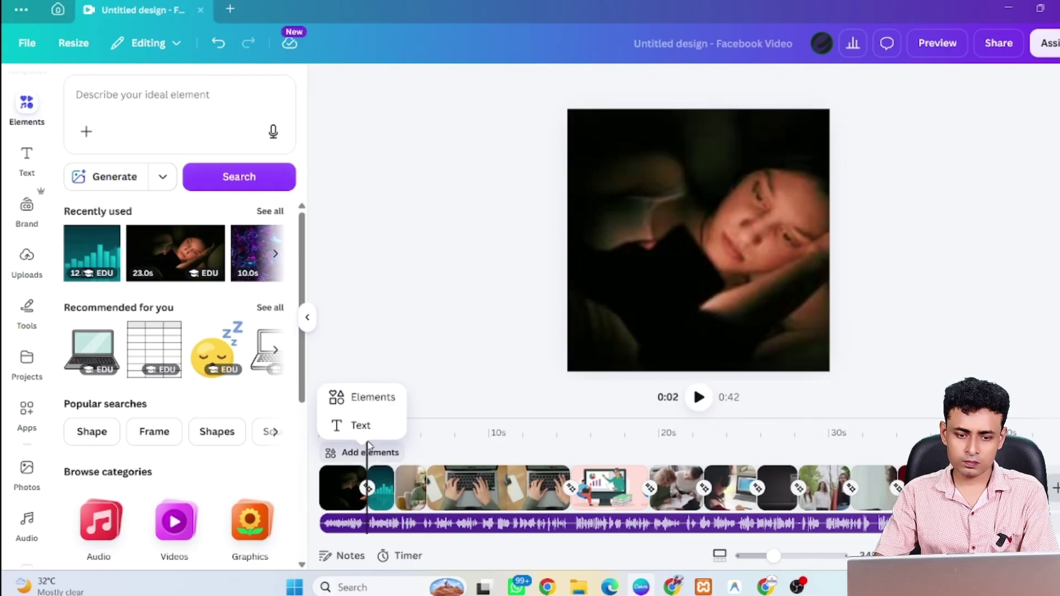
{"action": "left_click", "coordinate": [697, 397]}
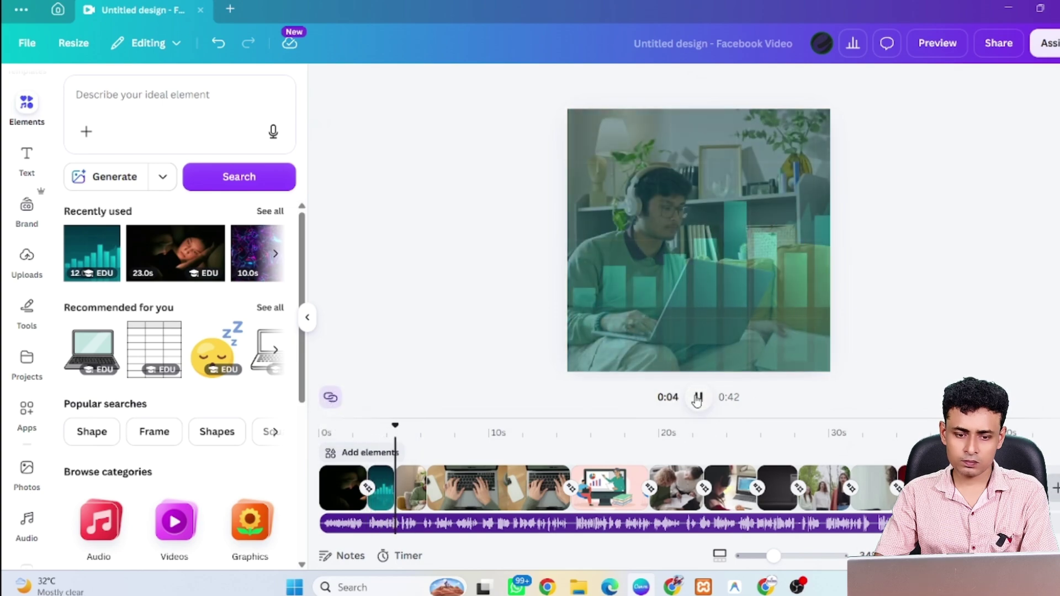
{"action": "left_click", "coordinate": [698, 397]}
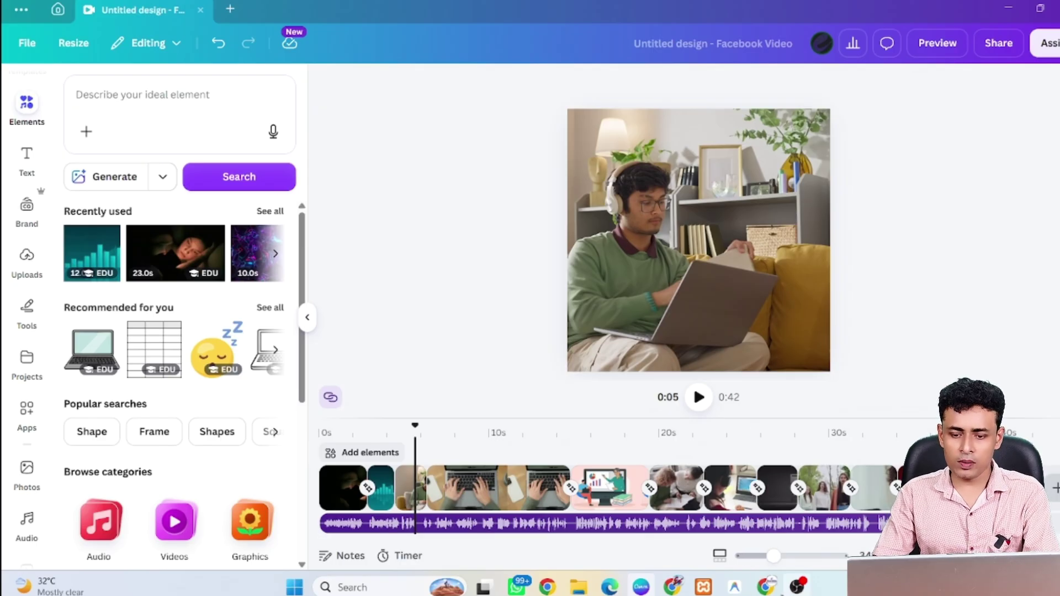
Switch to Google AI Studio, copy "আপনার ক্যারিয়ার" from the first line of the script and return to Canva
{"action": "mouse_move", "coordinate": [765, 587]}
{"action": "left_click", "coordinate": [668, 513]}
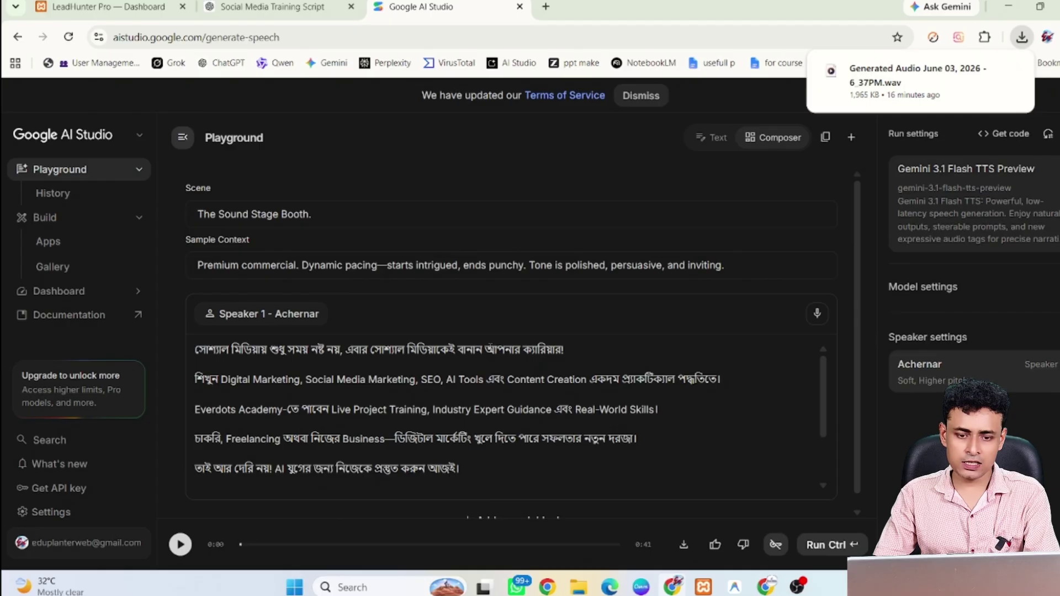
{"action": "left_click_drag", "start_coordinate": [485, 349], "coordinate": [538, 349]}
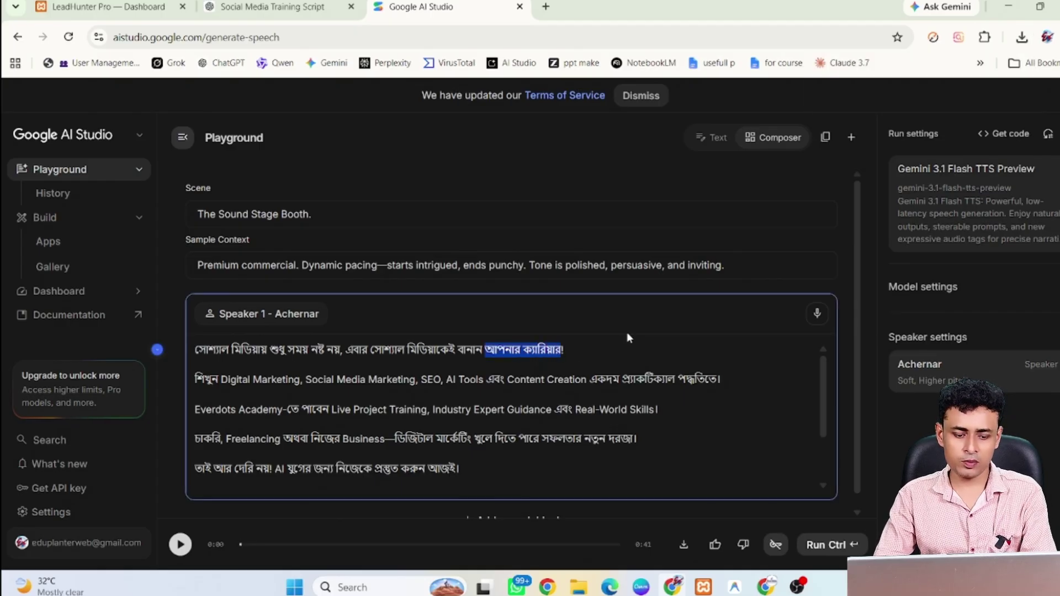
{"action": "key", "text": "alt+Tab"}
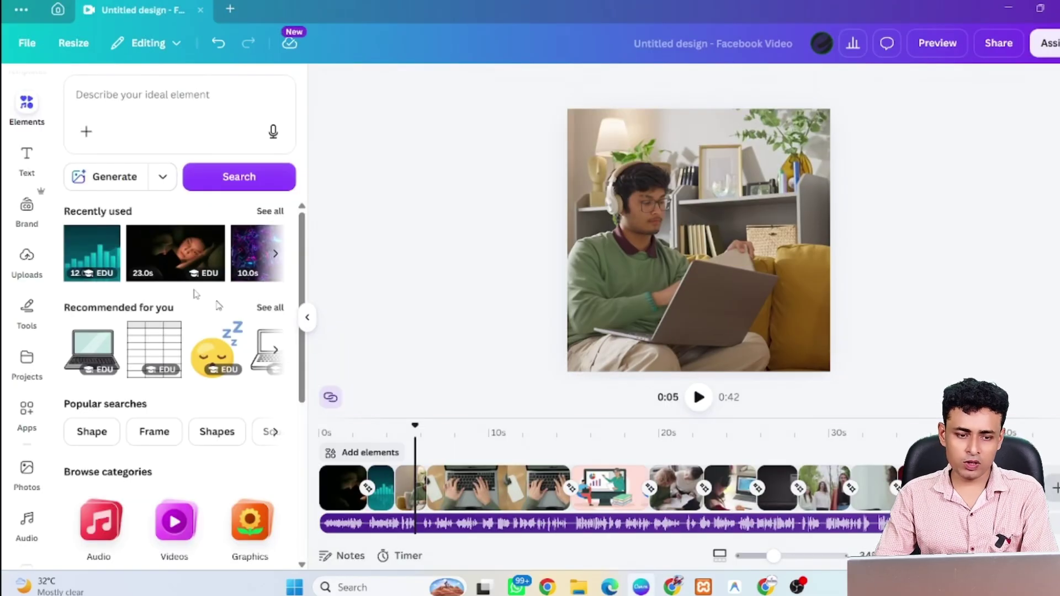
Add a Title text to the timeline above the clips and trim its start to the third clip, leaving 2.9 seconds
{"action": "left_click", "coordinate": [27, 157]}
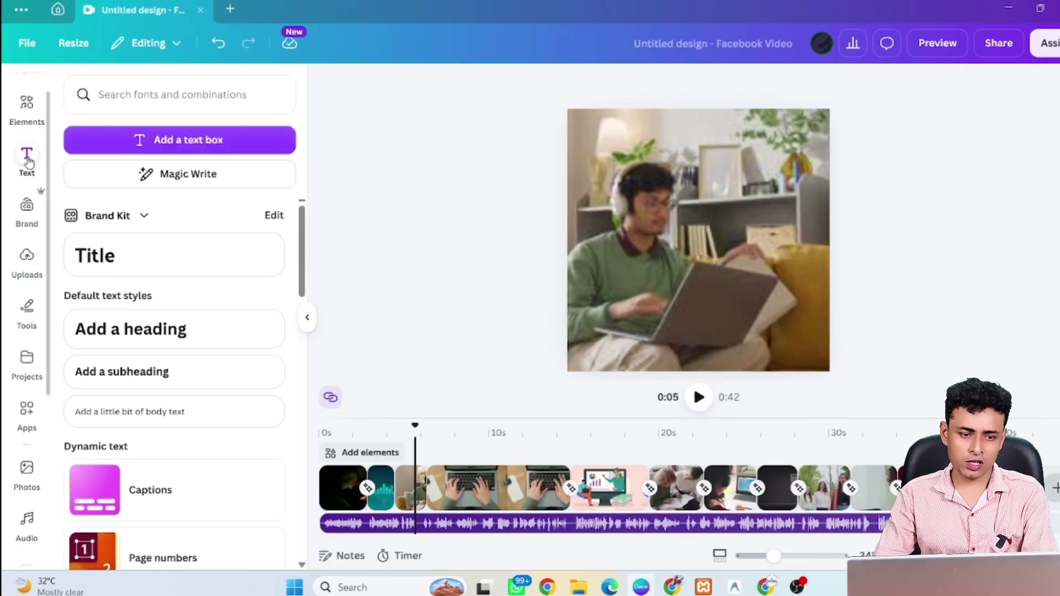
{"action": "left_click_drag", "start_coordinate": [126, 259], "coordinate": [427, 459]}
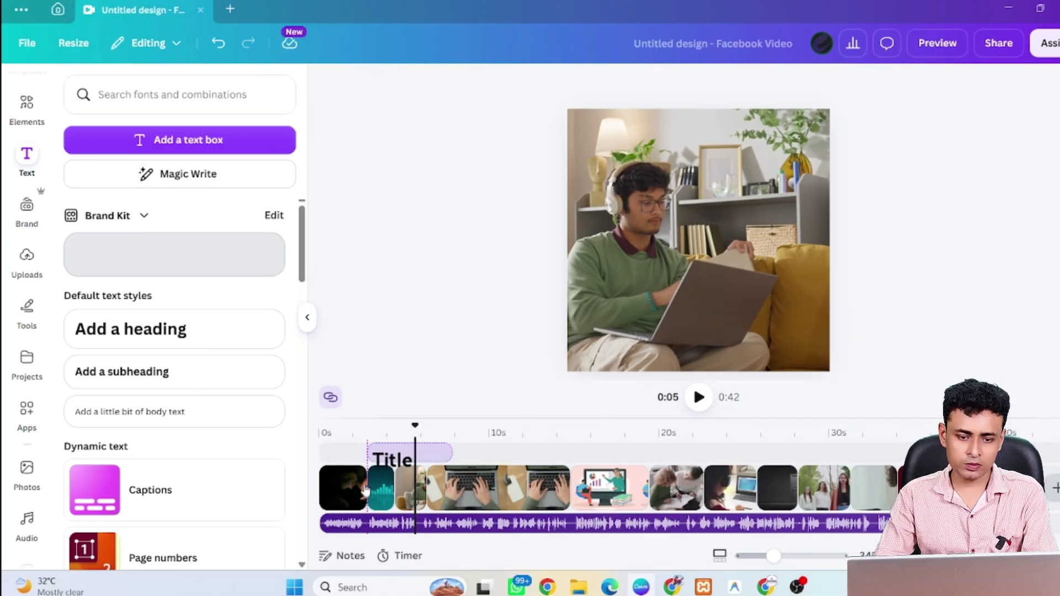
{"action": "left_click_drag", "start_coordinate": [366, 490], "coordinate": [409, 462]}
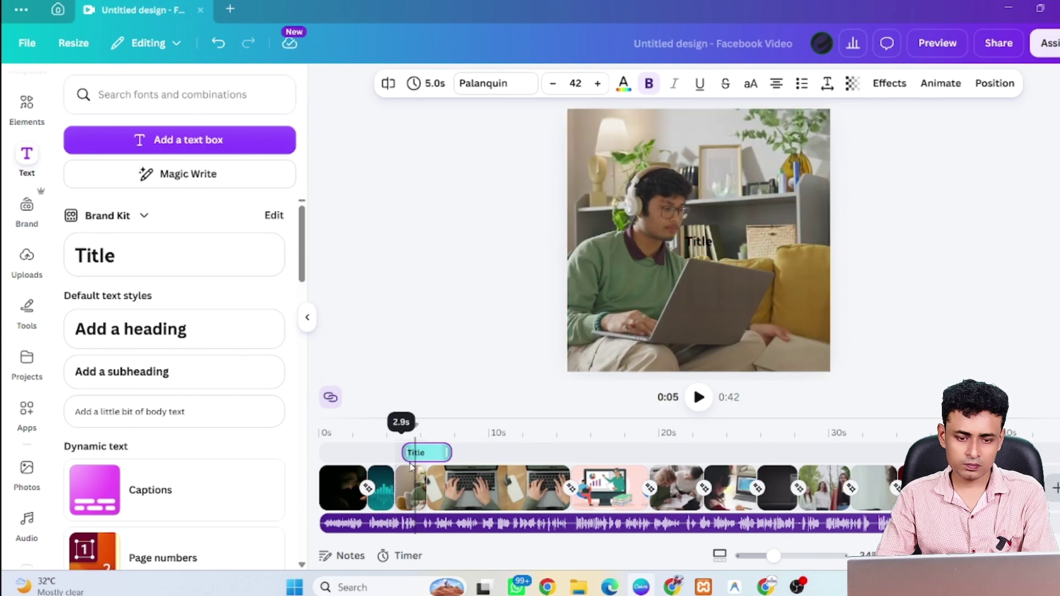
Play the section under the title text and trim the text's end to a duration of 1.5 seconds
{"action": "left_click", "coordinate": [393, 436]}
{"action": "key", "text": "space"}
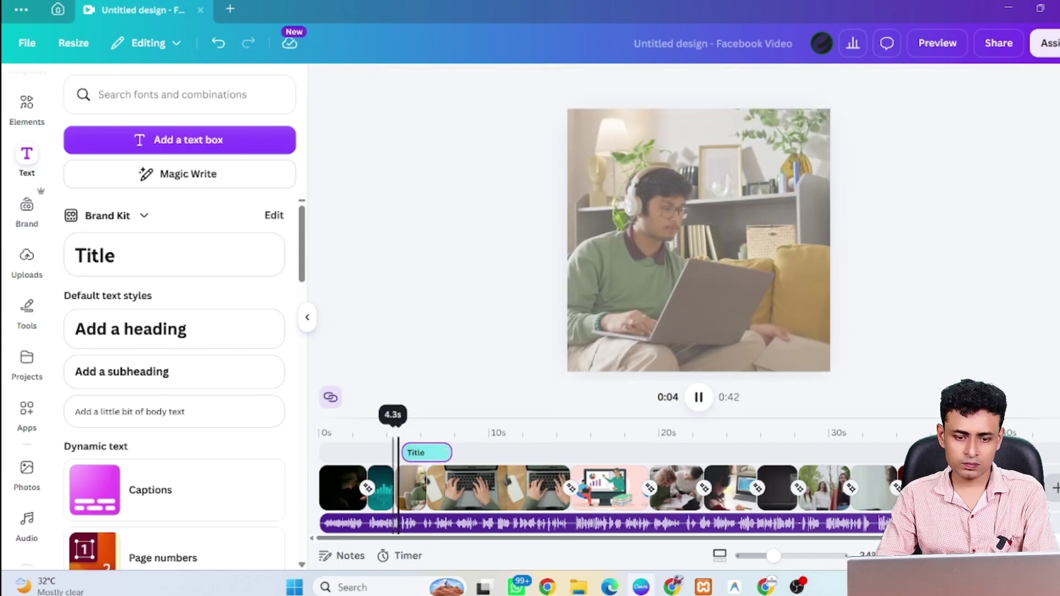
{"action": "key", "text": "space"}
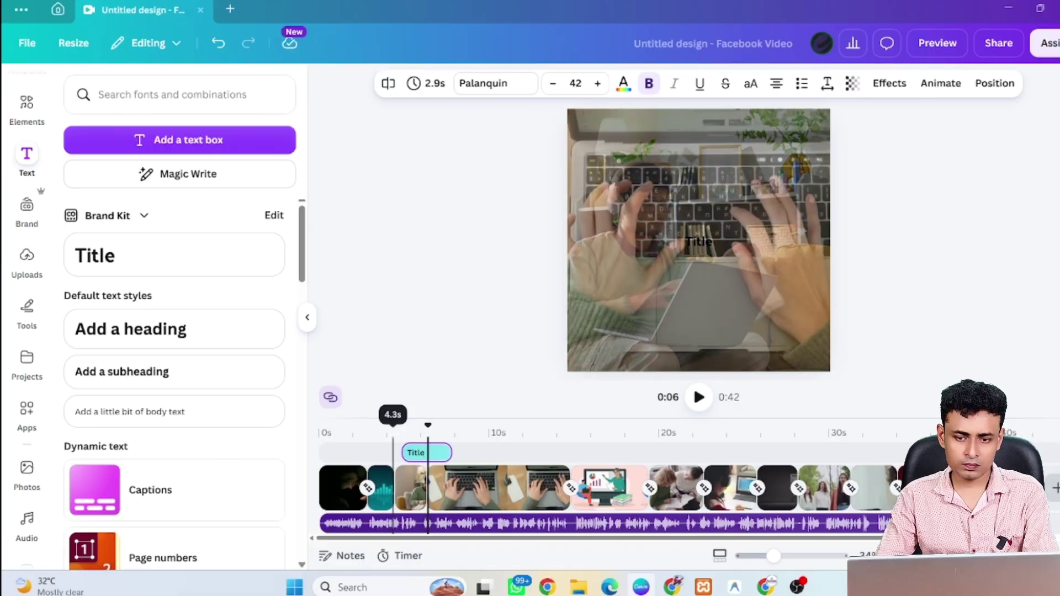
{"action": "left_click_drag", "start_coordinate": [448, 454], "coordinate": [423, 447]}
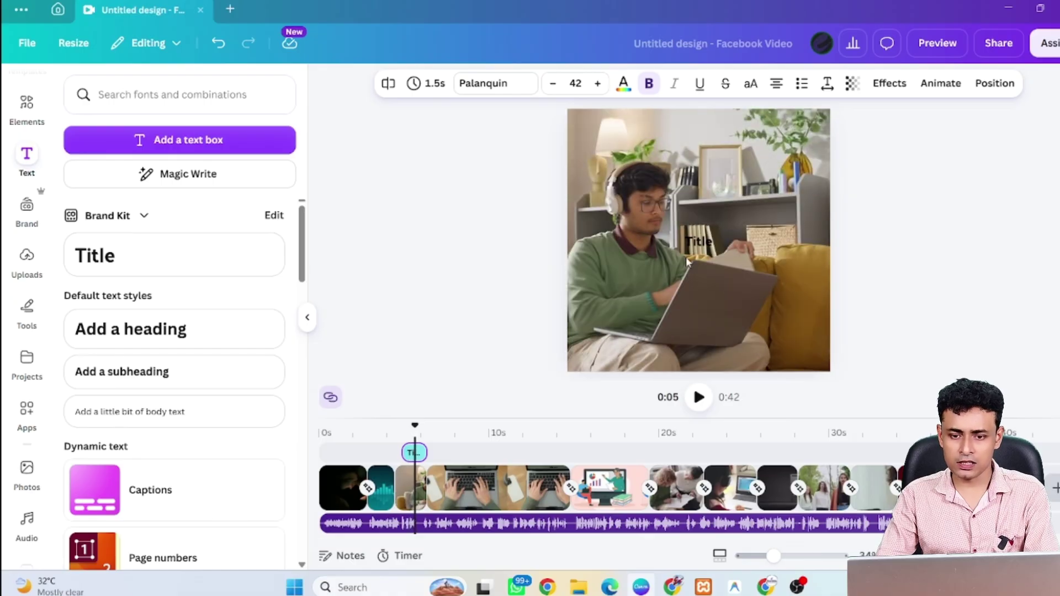
Replace the title text with "আপনার ক্যারিয়ার", enlarge it to size 73.2 and move it to the lower part of the frame
{"action": "left_click", "coordinate": [699, 243]}
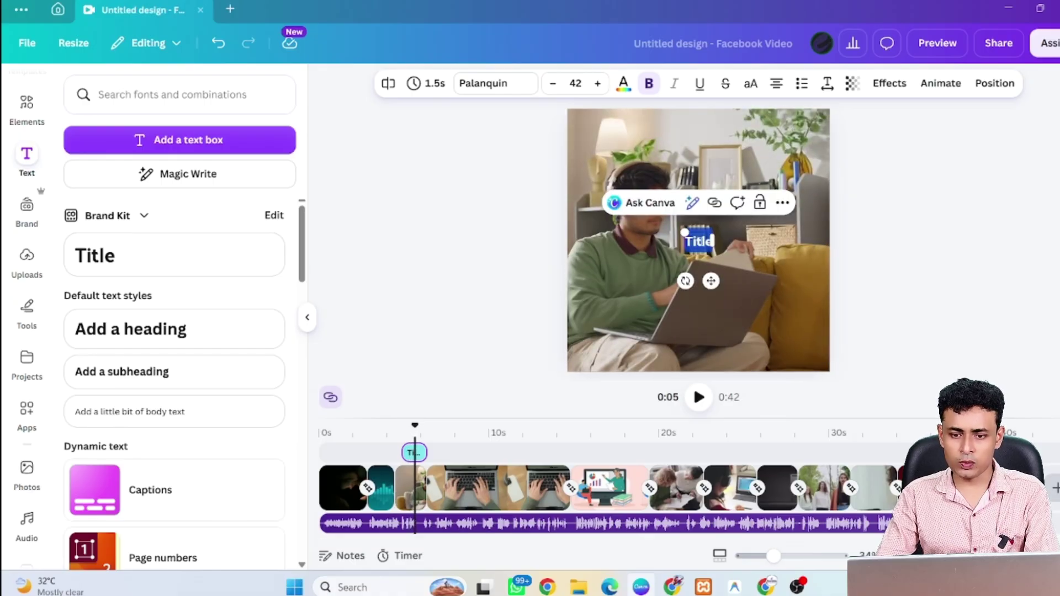
{"action": "type", "text": "আপনার ক্যারিয়ার"}
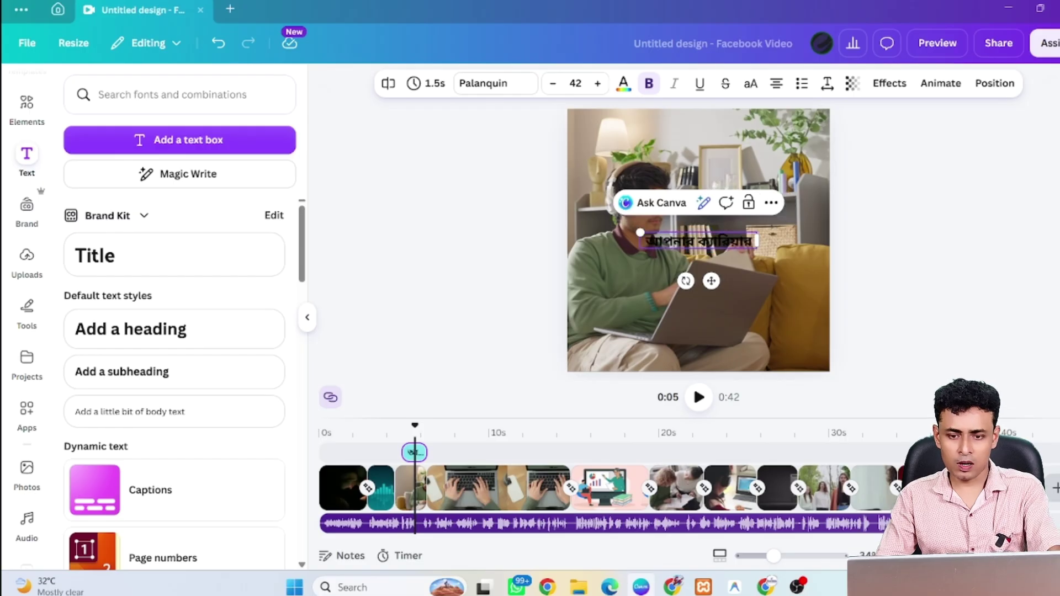
{"action": "left_click_drag", "start_coordinate": [640, 233], "coordinate": [555, 181]}
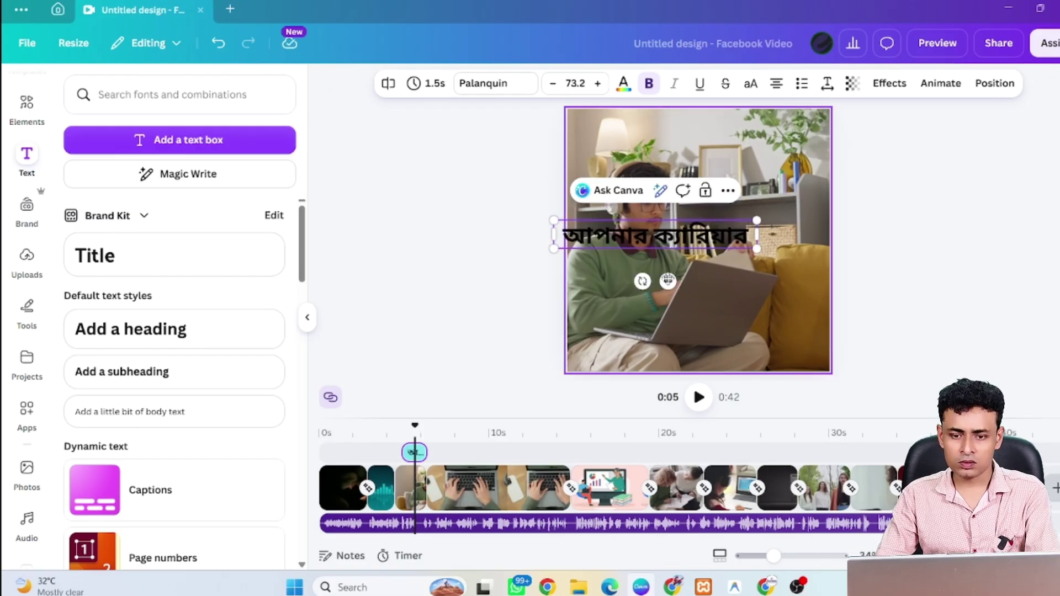
{"action": "left_click_drag", "start_coordinate": [668, 281], "coordinate": [708, 359]}
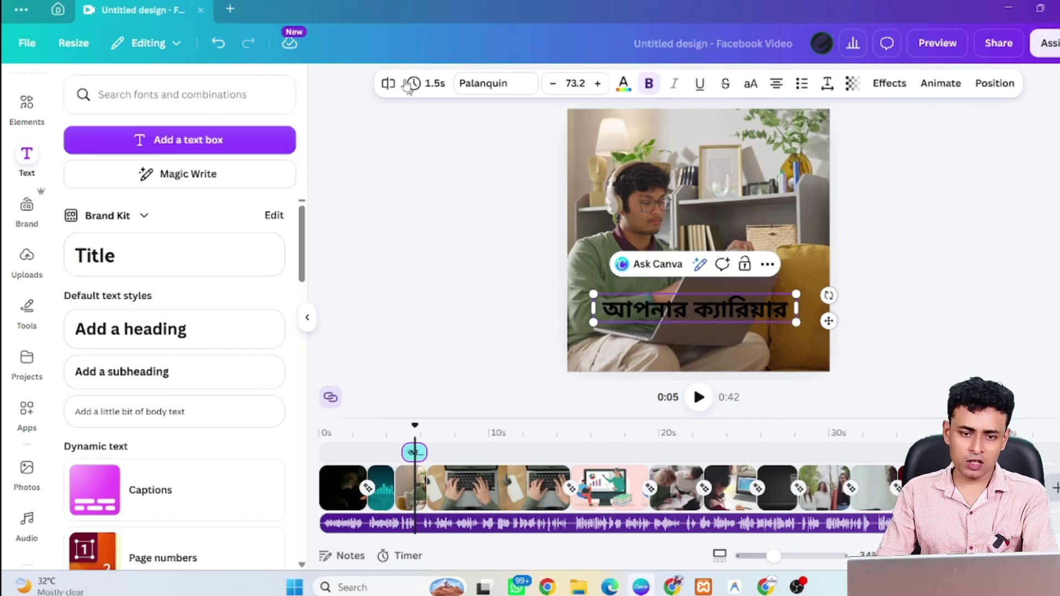
Search the fonts for "bengali", try Vrinda and Noto Serif Bengali on the title text and apply Volte Bangla
{"action": "left_click", "coordinate": [507, 84]}
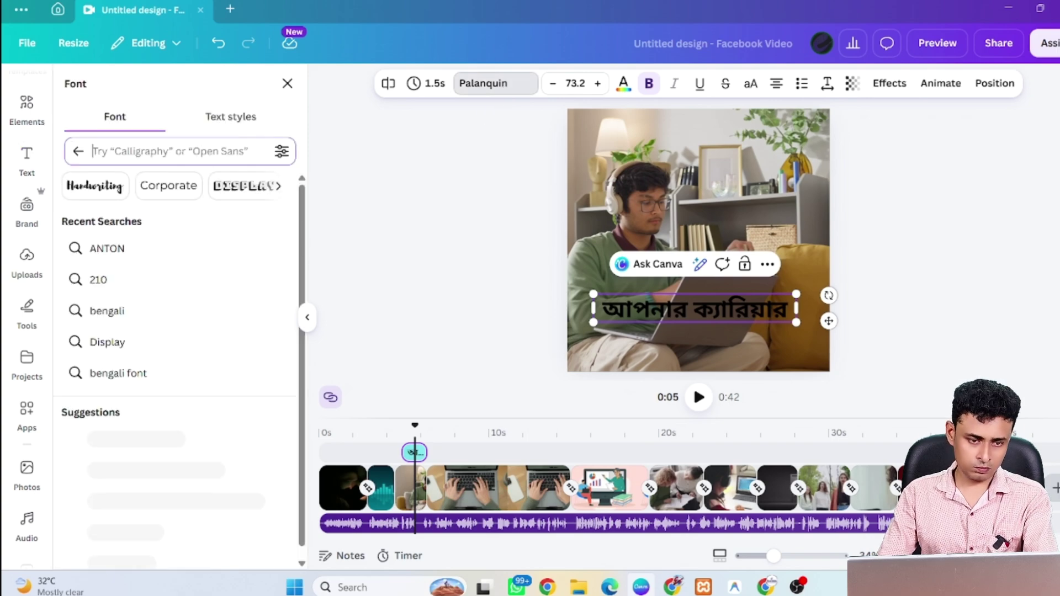
{"action": "type", "text": "bengali"}
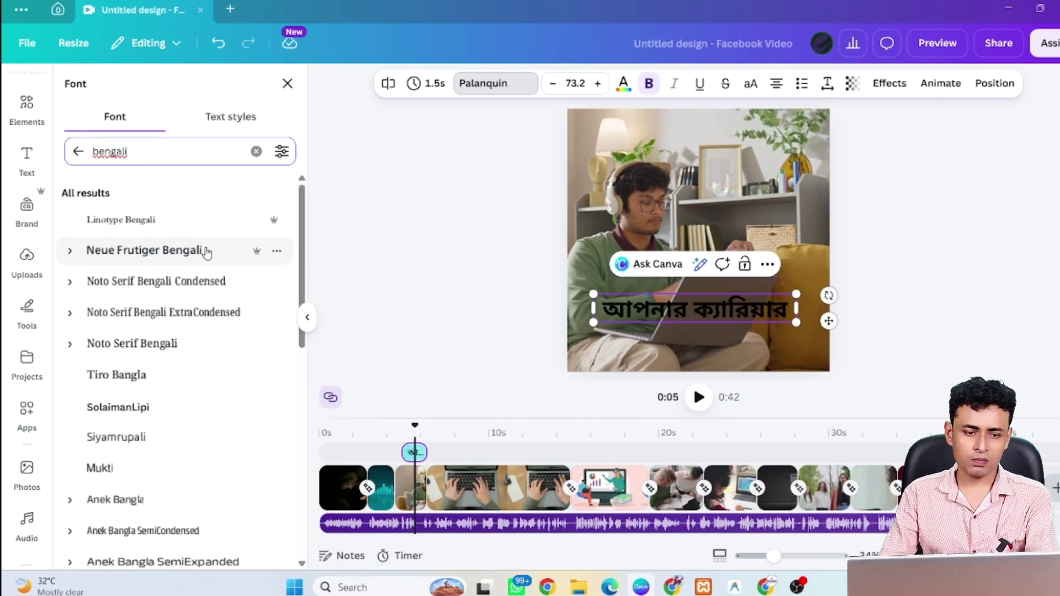
{"action": "scroll", "coordinate": [177, 367], "scroll_direction": "down", "scroll_amount": 4}
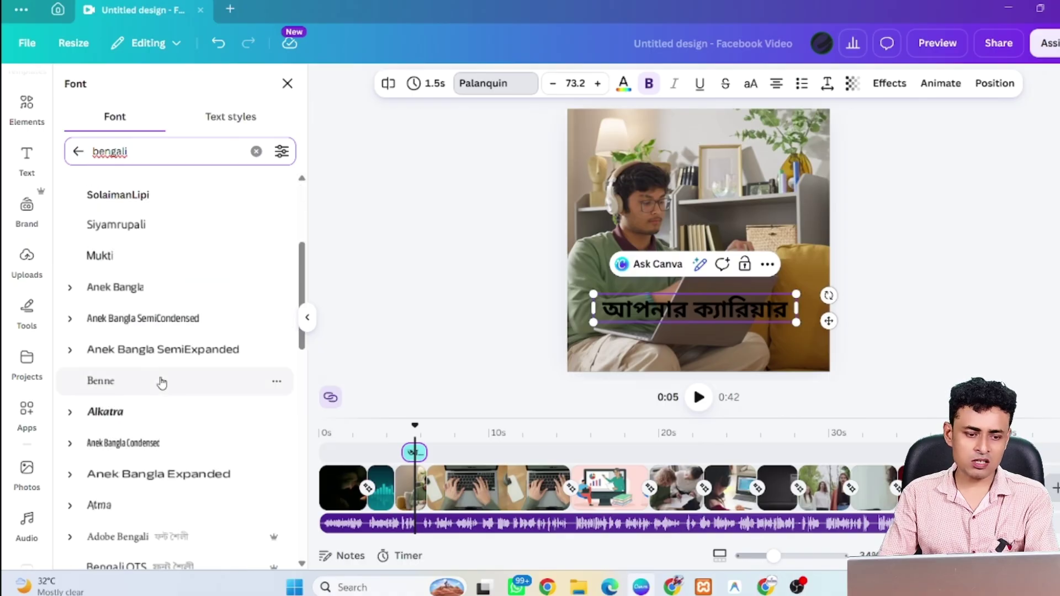
{"action": "scroll", "coordinate": [162, 380], "scroll_direction": "down", "scroll_amount": 4}
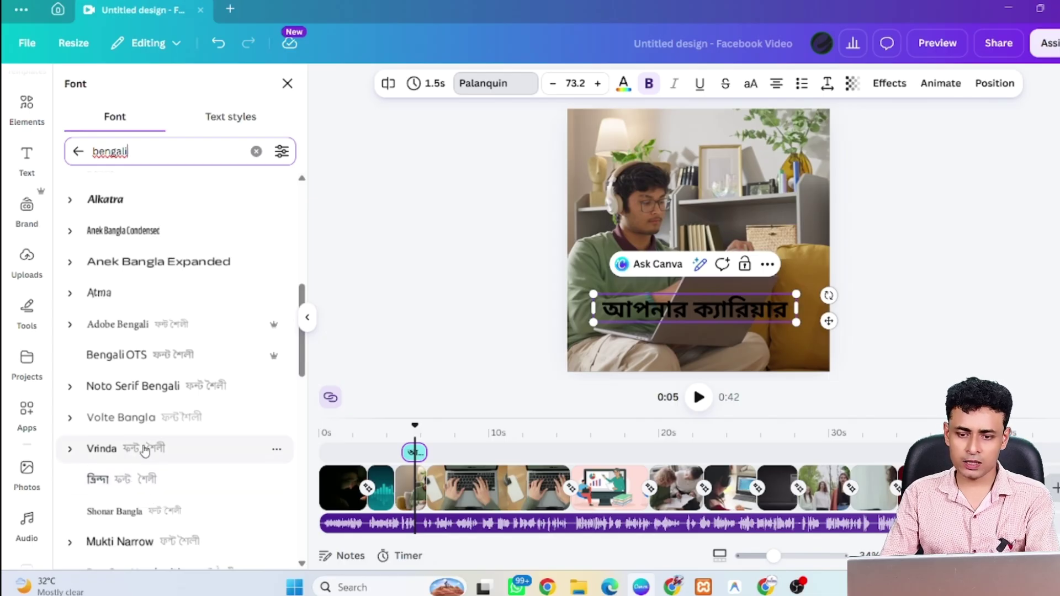
{"action": "left_click", "coordinate": [145, 479]}
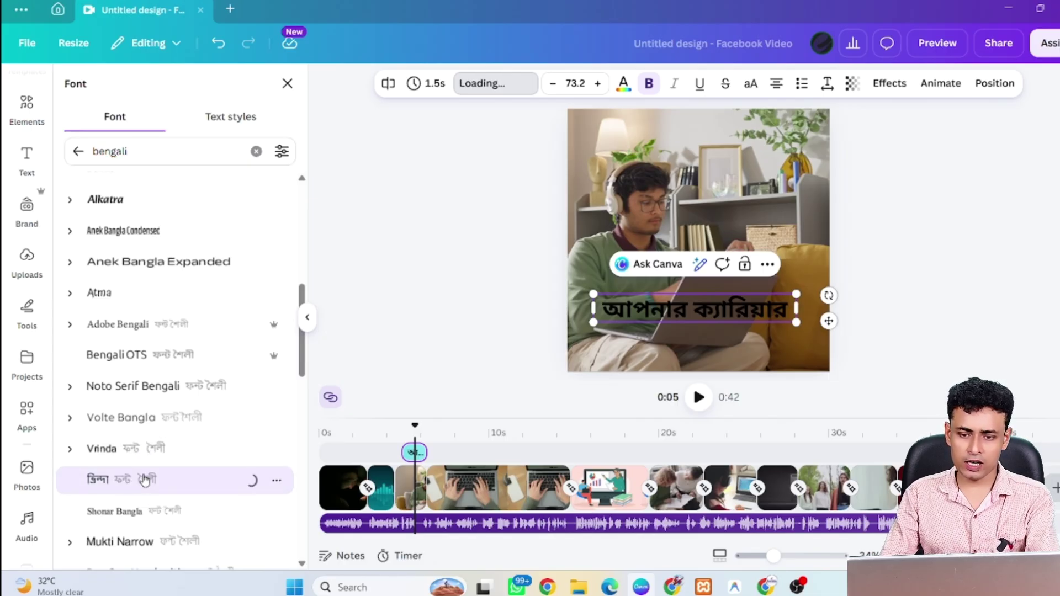
{"action": "left_click", "coordinate": [150, 449]}
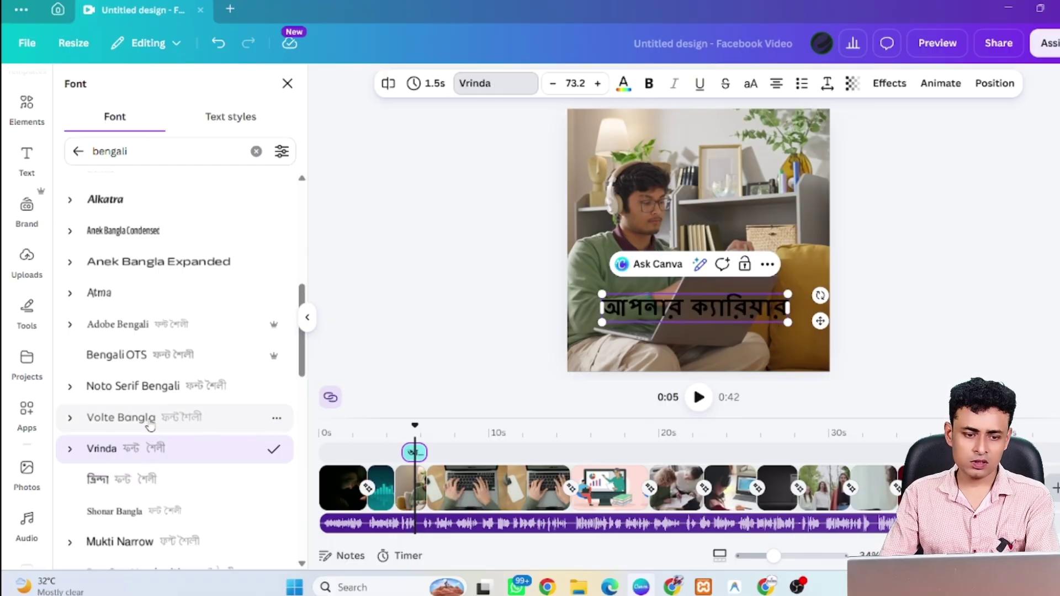
{"action": "left_click", "coordinate": [150, 422]}
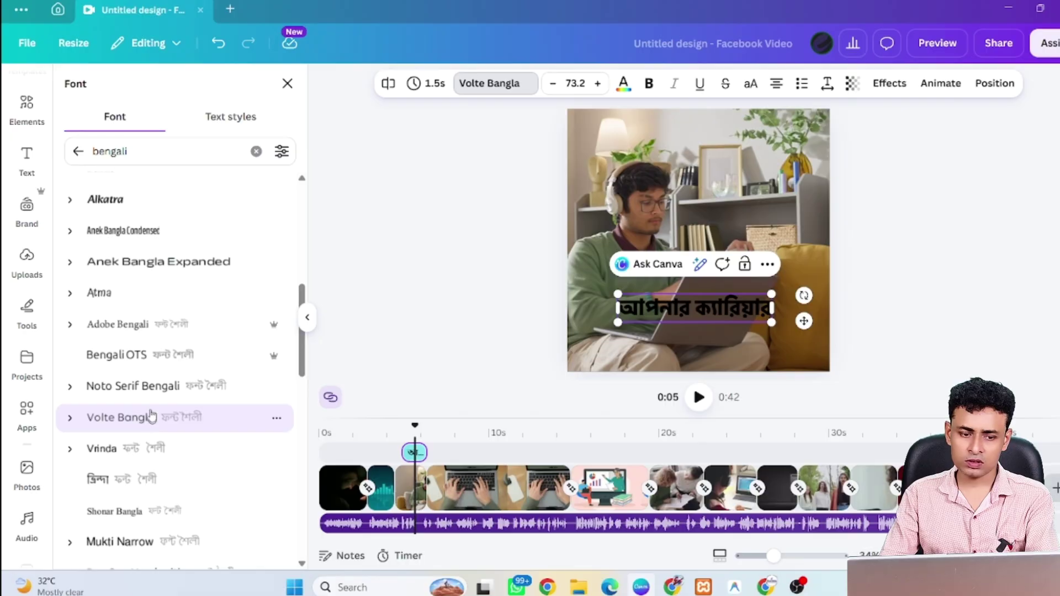
{"action": "left_click", "coordinate": [152, 393]}
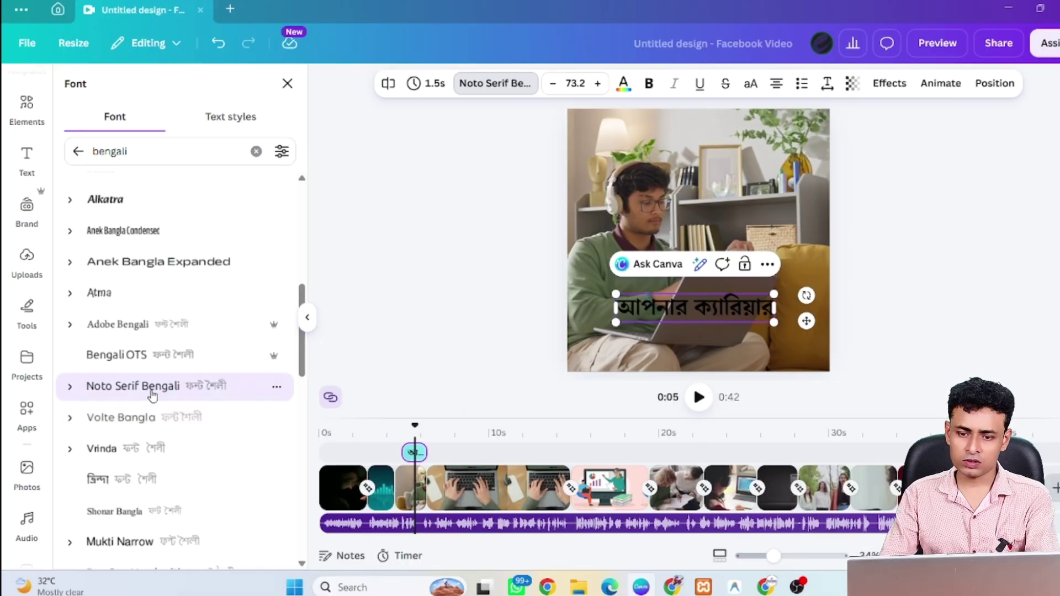
{"action": "left_click", "coordinate": [148, 421]}
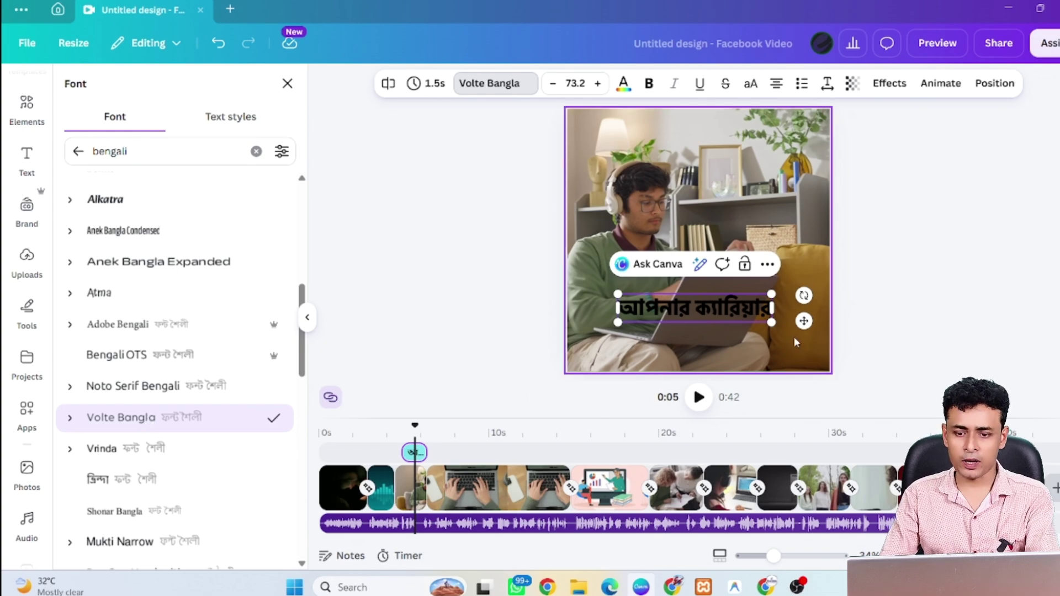
Enlarge the "আপনার ক্যারিয়ার" text to size 94 and recentre it horizontally in the lower part of the frame
{"action": "left_click_drag", "start_coordinate": [772, 323], "coordinate": [817, 332]}
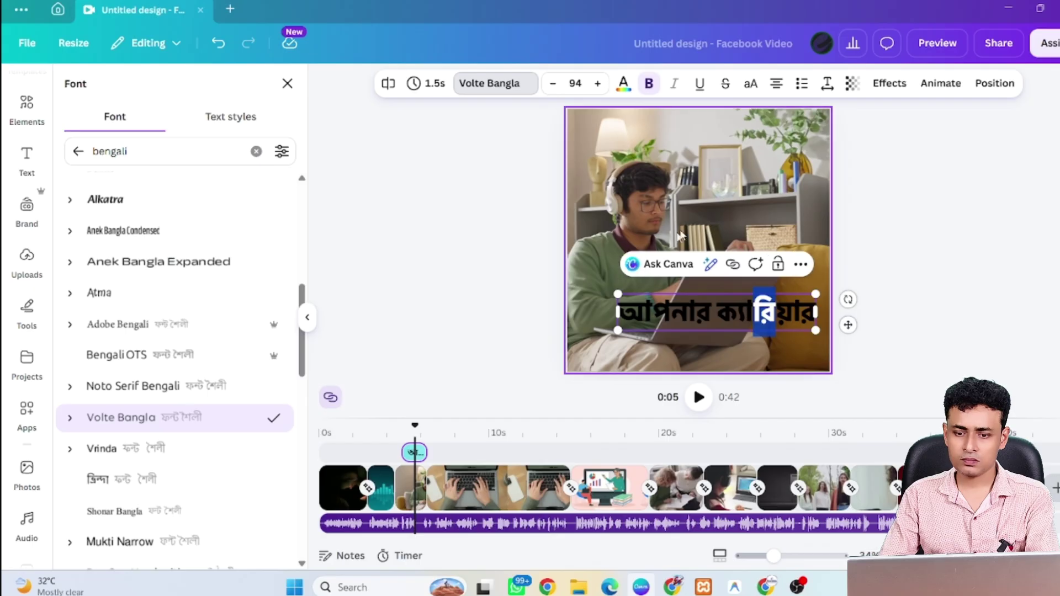
{"action": "left_click", "coordinate": [707, 330]}
{"action": "left_click_drag", "start_coordinate": [706, 309], "coordinate": [687, 309]}
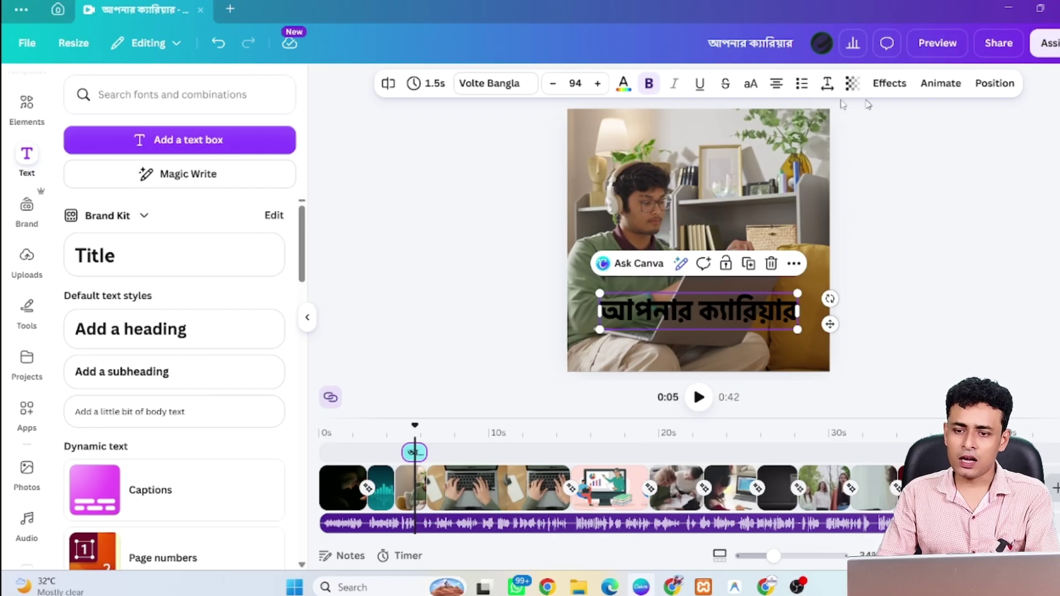
Try the Glitch text effect on the title, followed by the Neon effect at intensity 100
{"action": "left_click", "coordinate": [889, 84]}
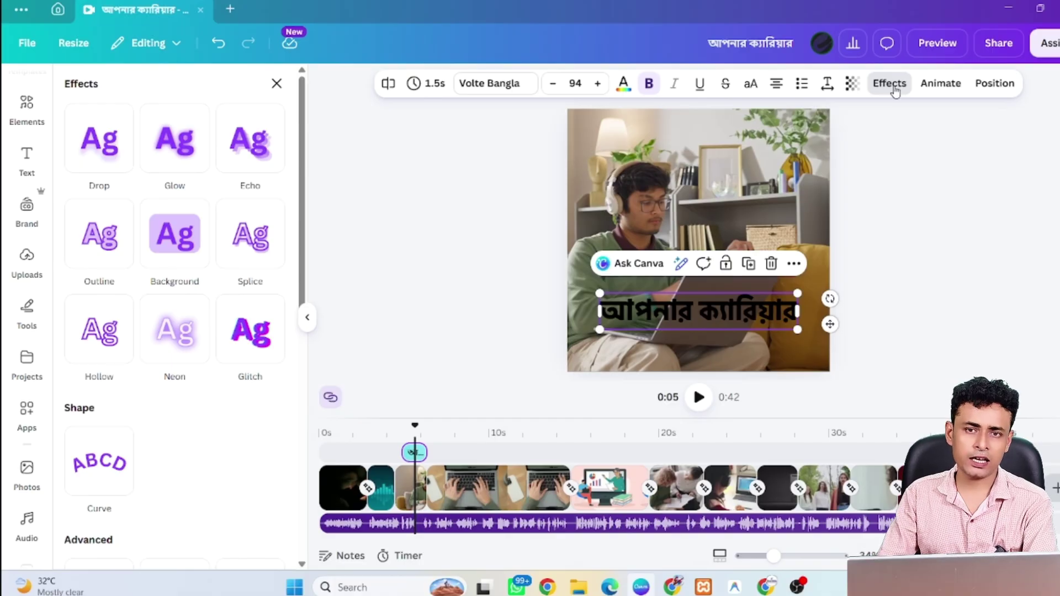
{"action": "left_click", "coordinate": [255, 337]}
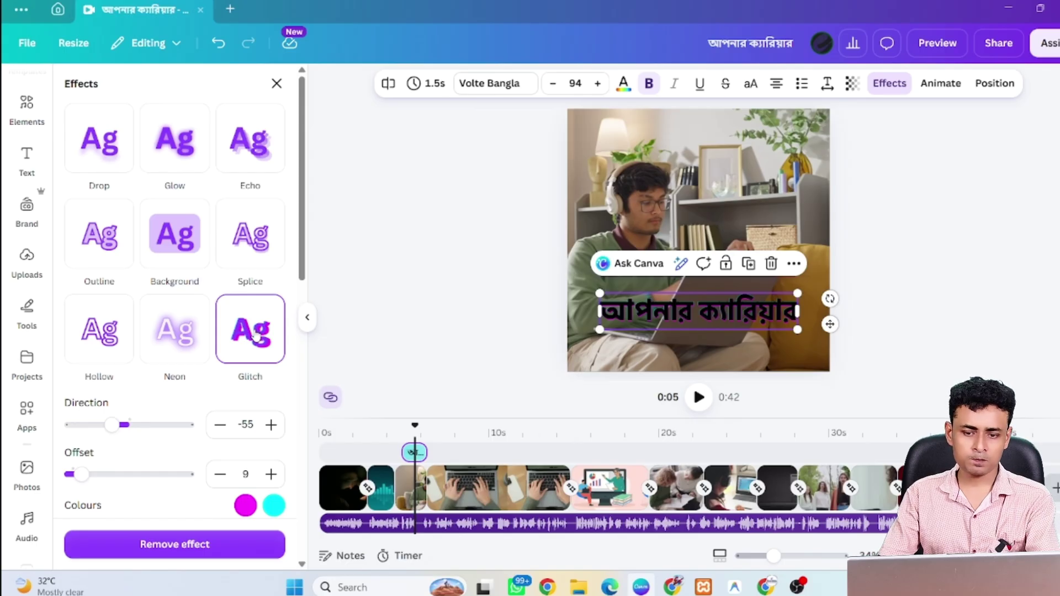
{"action": "left_click", "coordinate": [164, 333]}
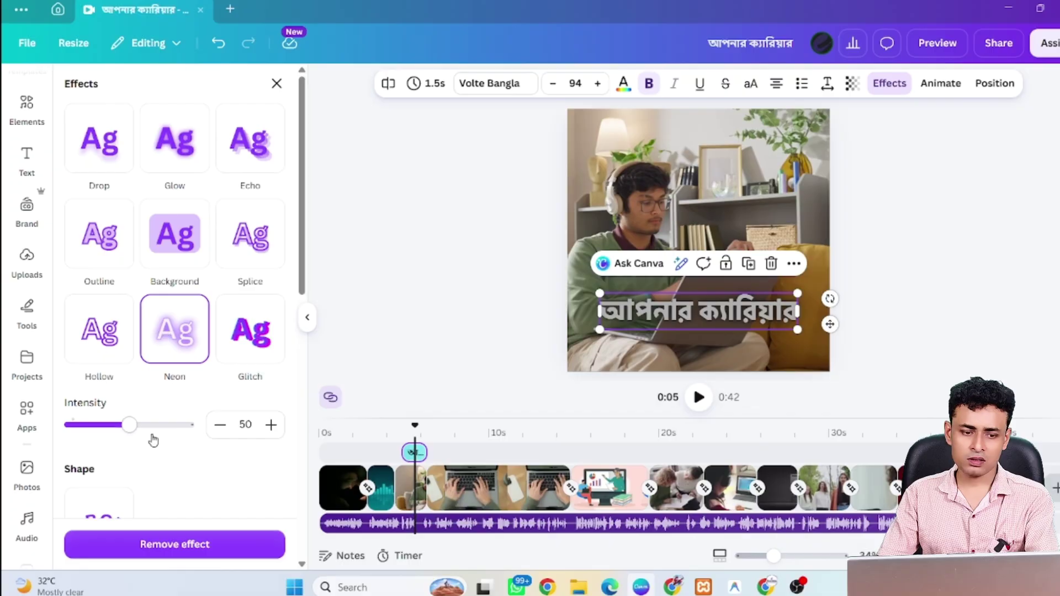
{"action": "left_click_drag", "start_coordinate": [128, 424], "coordinate": [205, 431]}
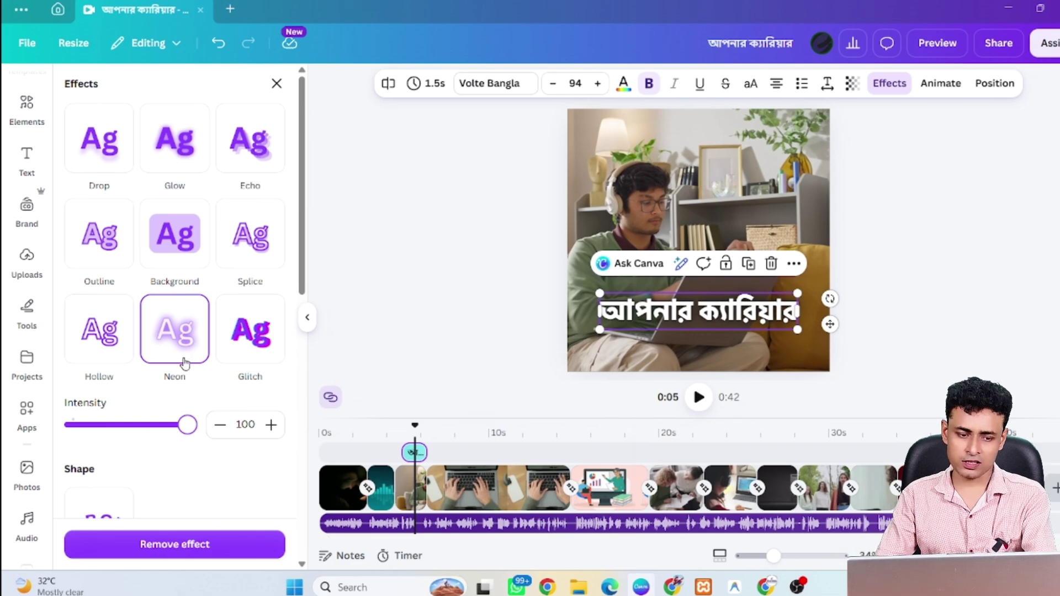
{"action": "scroll", "coordinate": [187, 365], "scroll_direction": "down", "scroll_amount": 6}
{"action": "scroll", "coordinate": [189, 367], "scroll_direction": "up", "scroll_amount": 6}
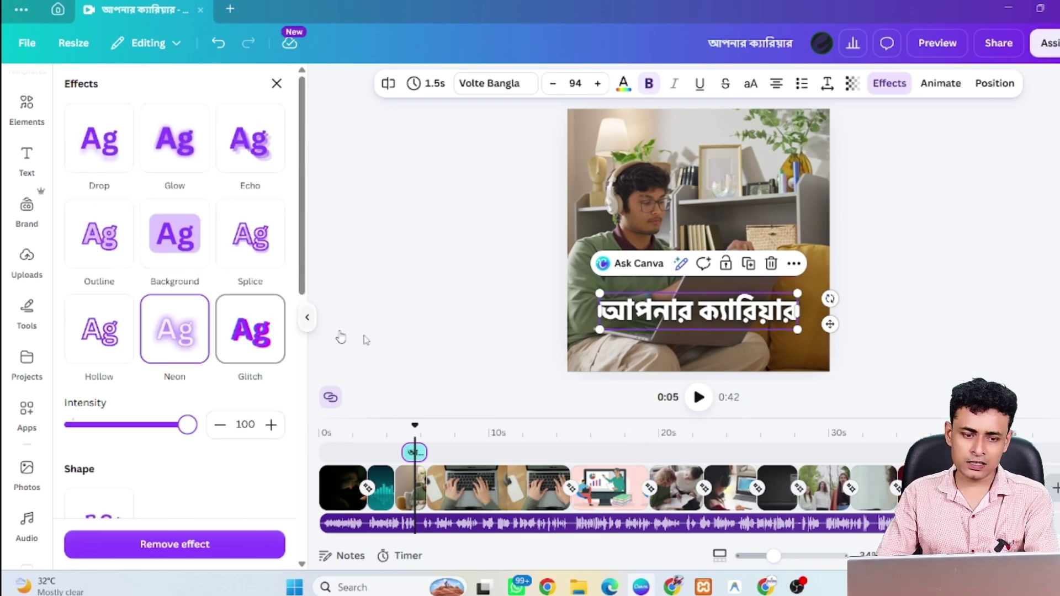
Try the advanced TV Static effect on the title text with direction -65 and offset 89
{"action": "scroll", "coordinate": [220, 423], "scroll_direction": "down", "scroll_amount": 3}
{"action": "scroll", "coordinate": [220, 424], "scroll_direction": "down", "scroll_amount": 4}
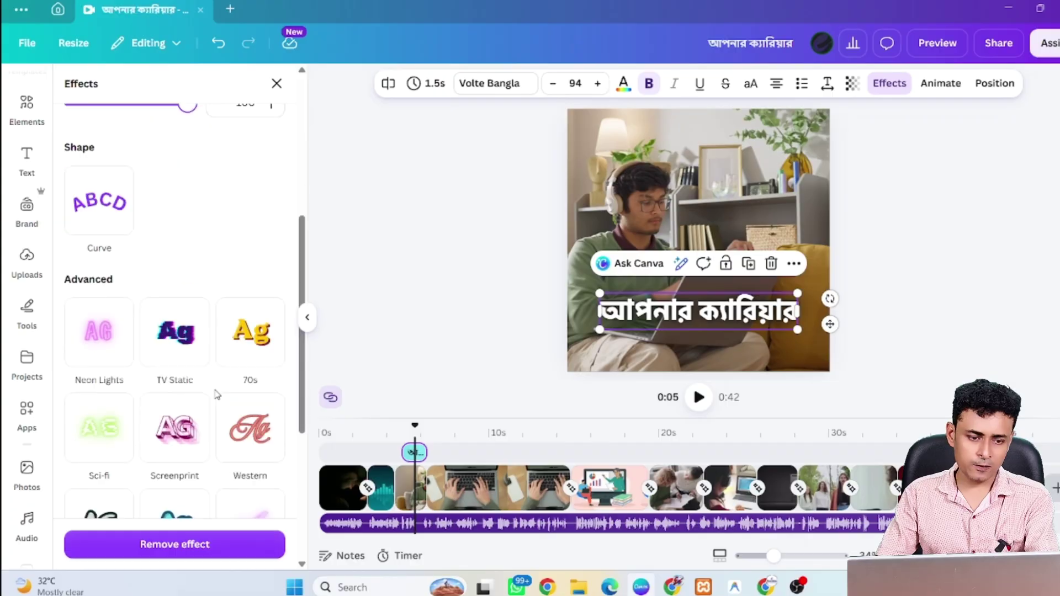
{"action": "left_click", "coordinate": [173, 299]}
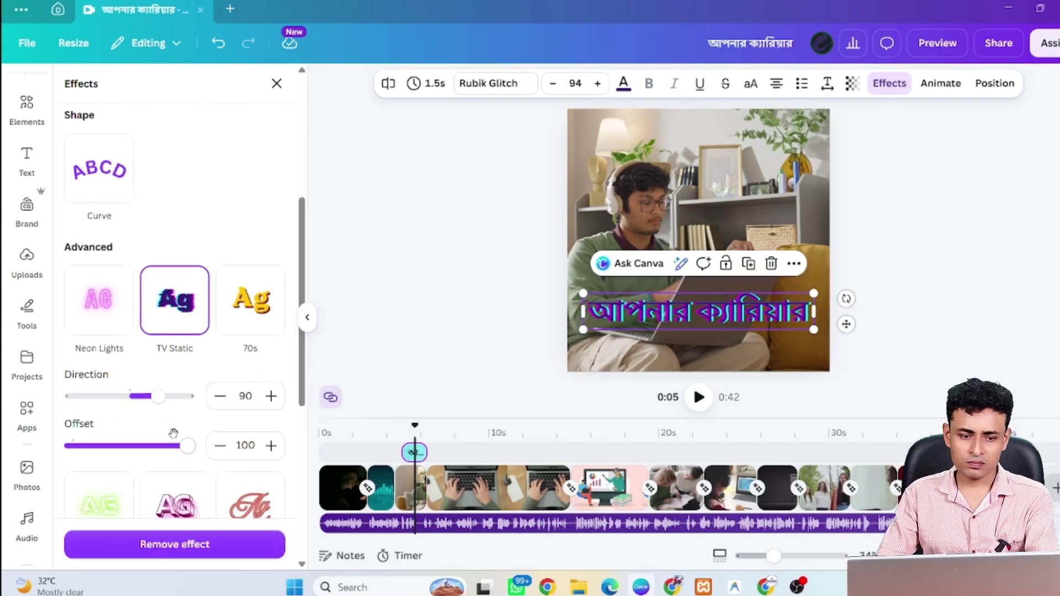
{"action": "left_click_drag", "start_coordinate": [158, 396], "coordinate": [108, 409]}
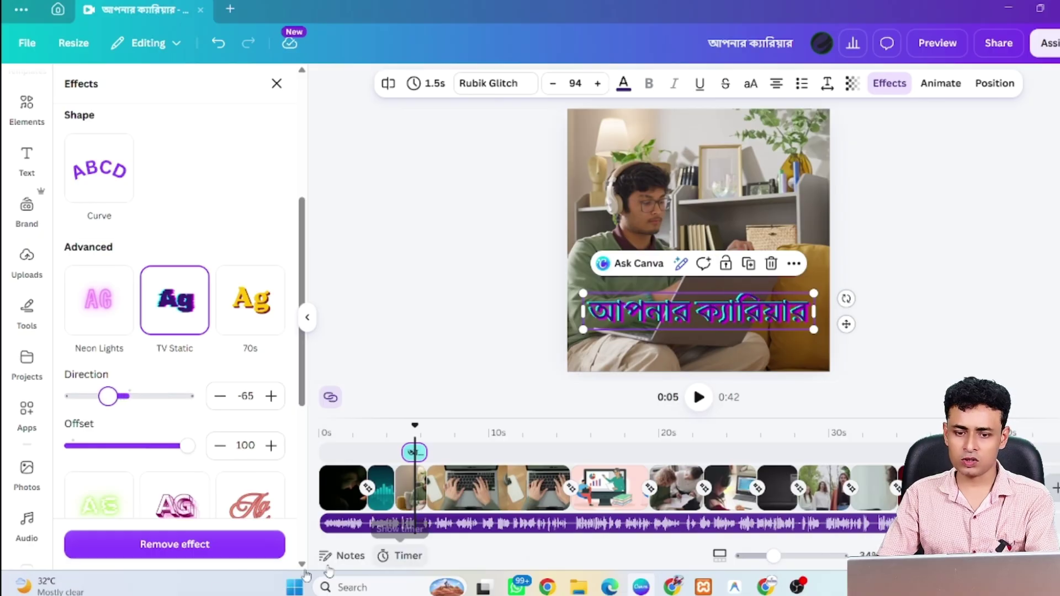
{"action": "mouse_move", "coordinate": [186, 445]}
{"action": "left_mouse_down"}
{"action": "mouse_move", "coordinate": [114, 446]}
{"action": "mouse_move", "coordinate": [175, 445]}
{"action": "left_mouse_up"}
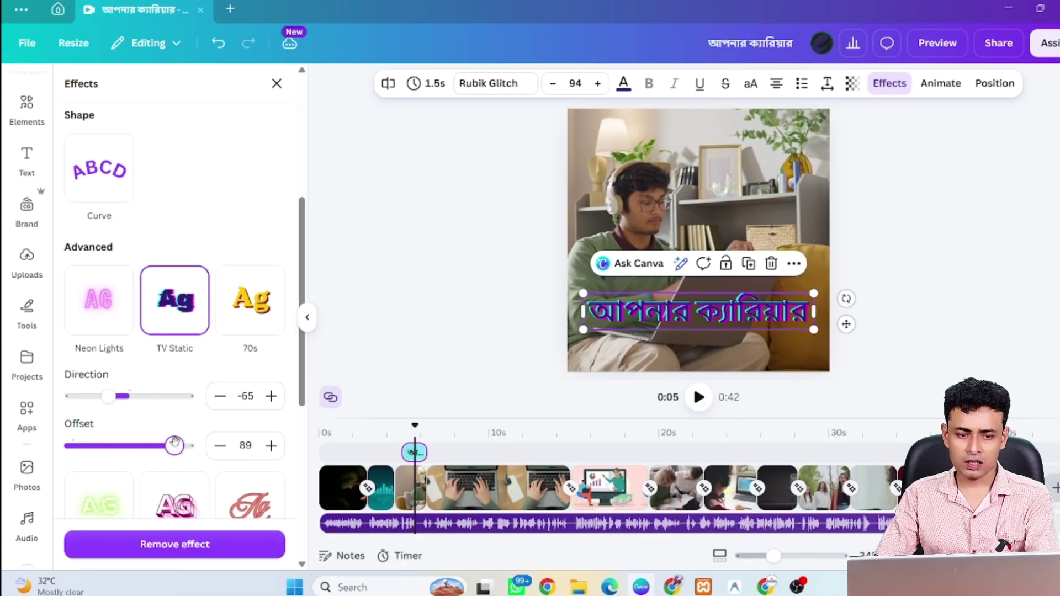
Try the advanced 70s effect on the title text with direction 117 and offset 80
{"action": "left_click", "coordinate": [245, 317]}
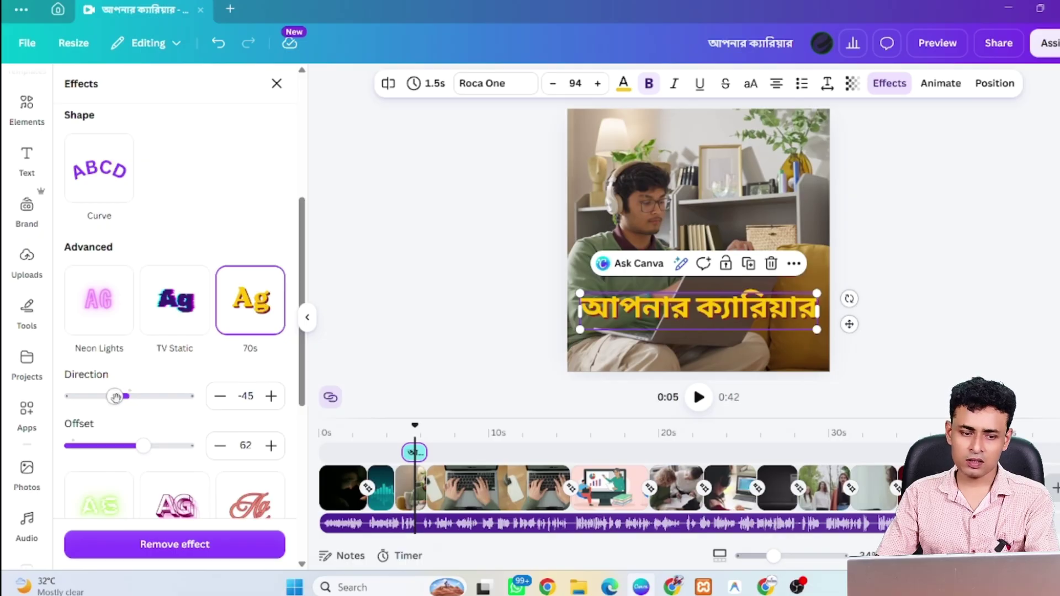
{"action": "left_click_drag", "start_coordinate": [115, 397], "coordinate": [167, 396]}
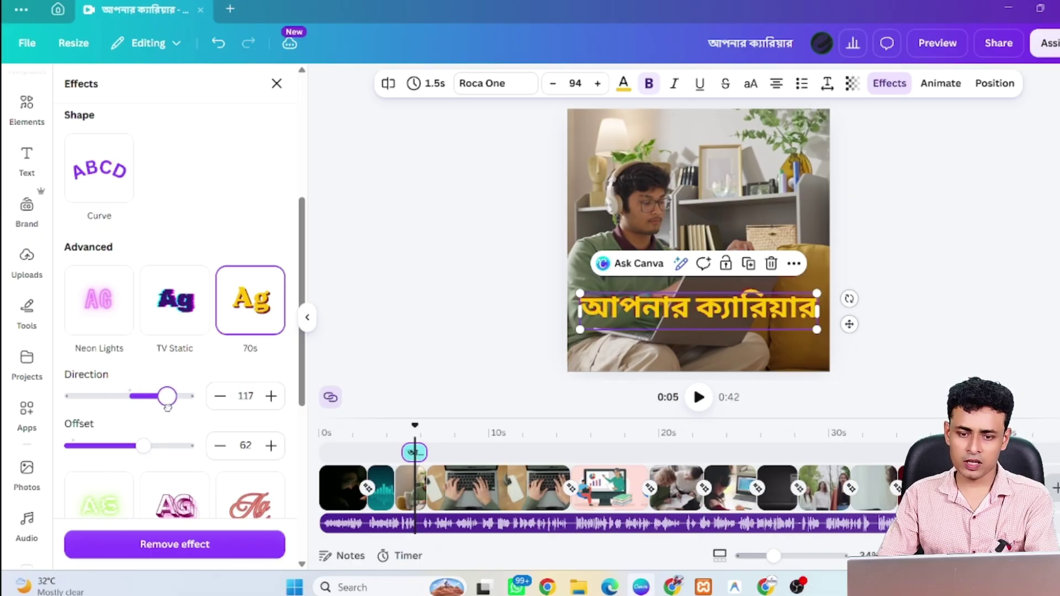
{"action": "left_click_drag", "start_coordinate": [143, 456], "coordinate": [165, 456]}
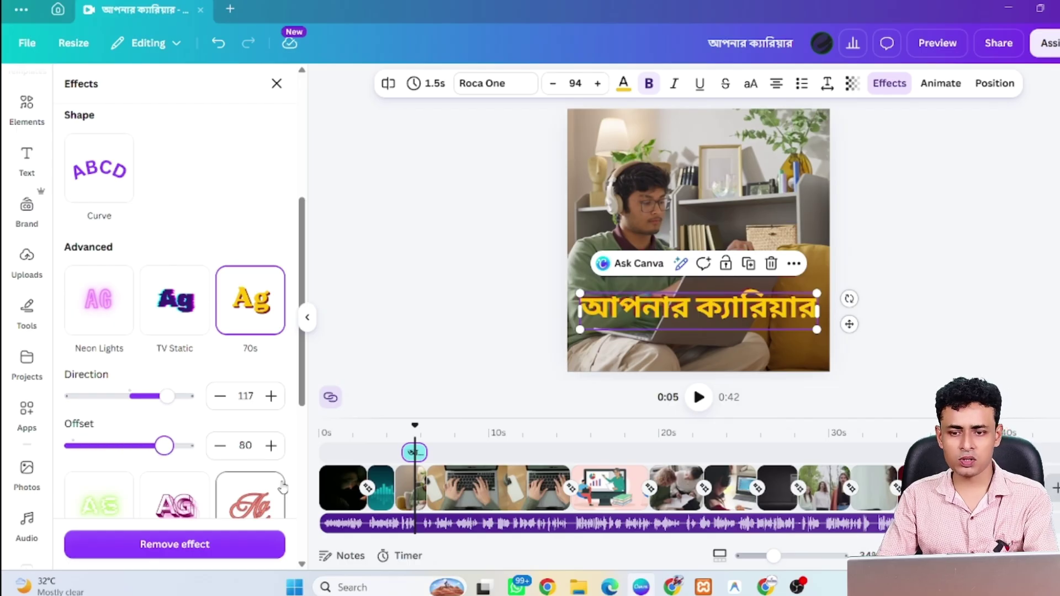
Apply the advanced Sci-fi effect to the title text and raise its intensity to 100
{"action": "left_click", "coordinate": [100, 505]}
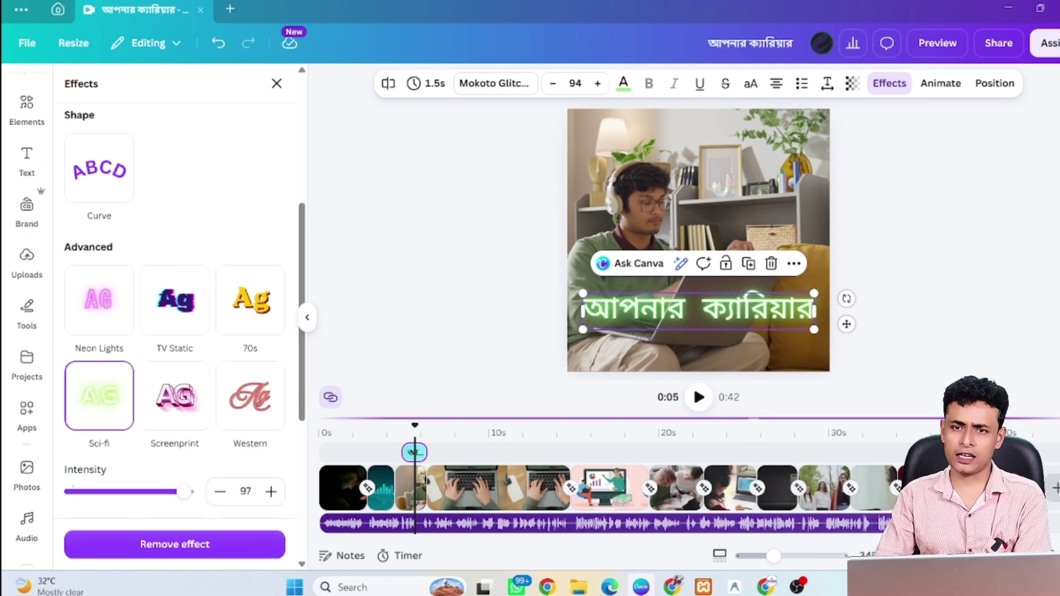
{"action": "left_click_drag", "start_coordinate": [183, 491], "coordinate": [221, 507]}
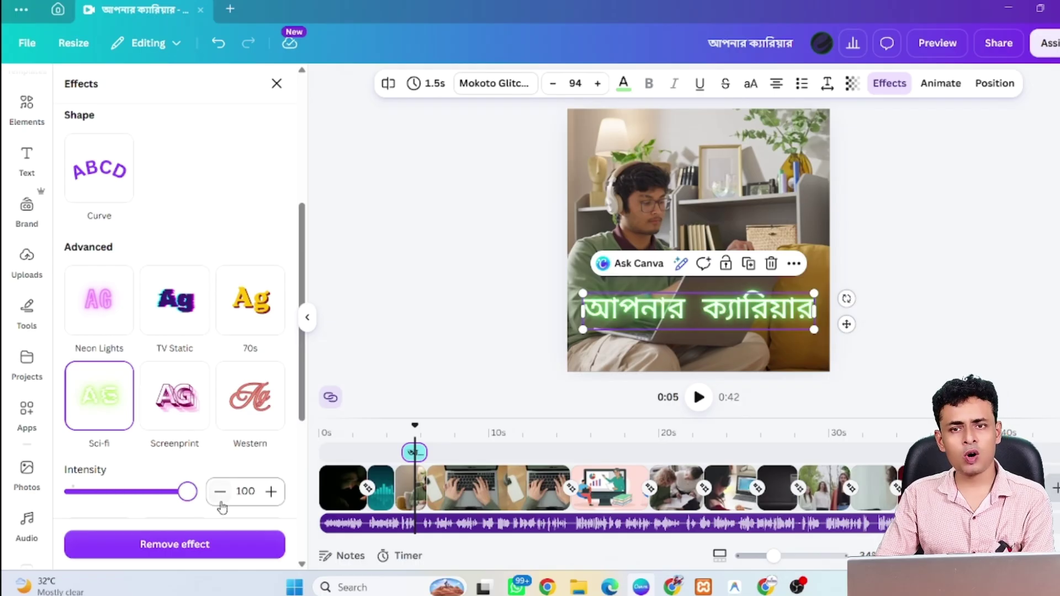
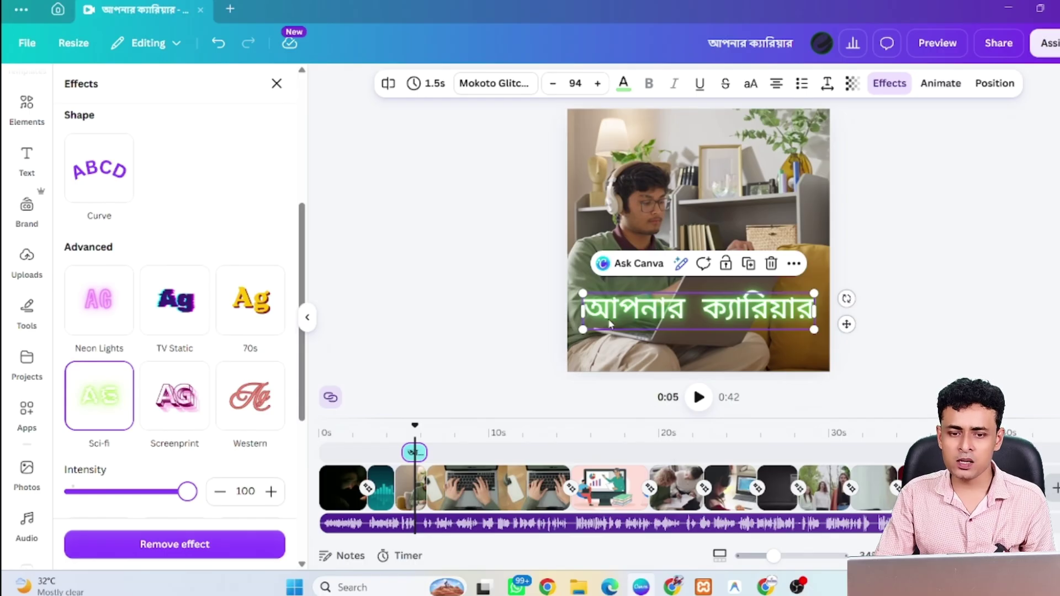
Apply the Stomp animation to the "আপনার ক্যারিয়ার" text
{"action": "left_click", "coordinate": [941, 84]}
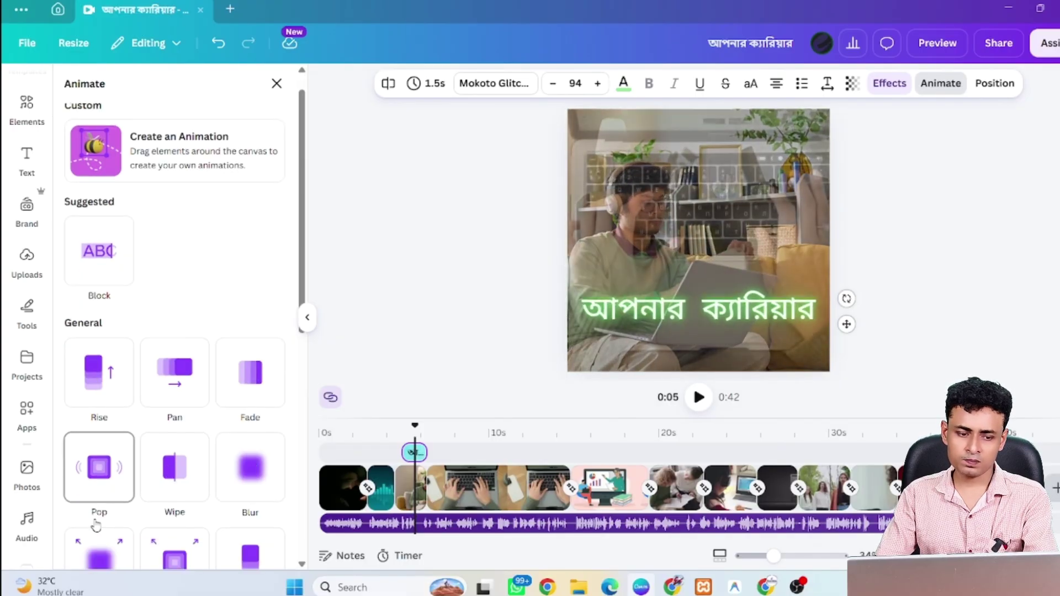
{"action": "scroll", "coordinate": [95, 524], "scroll_direction": "down", "scroll_amount": 5}
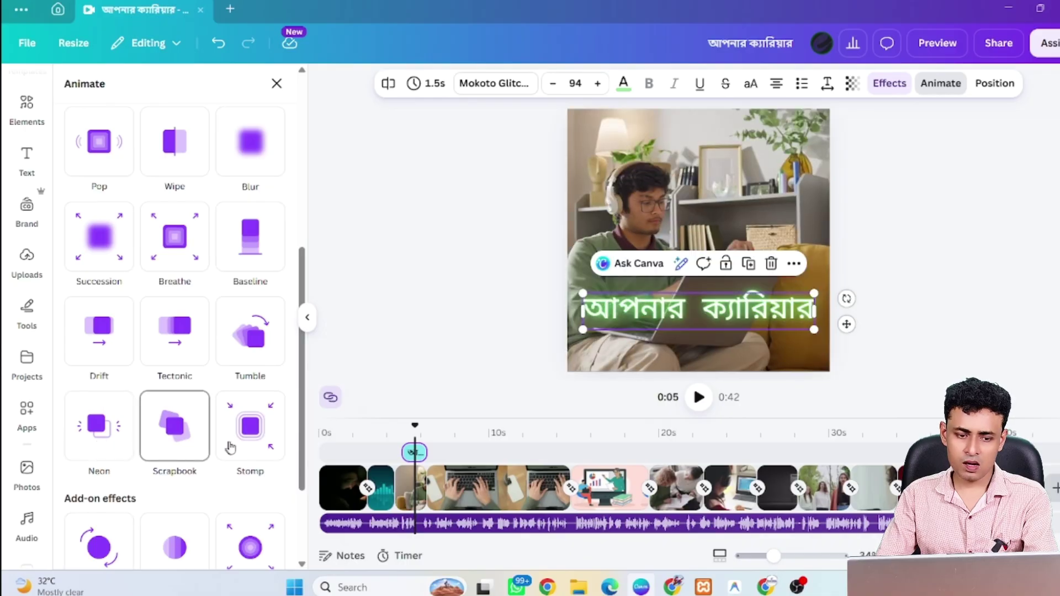
{"action": "left_click", "coordinate": [242, 439]}
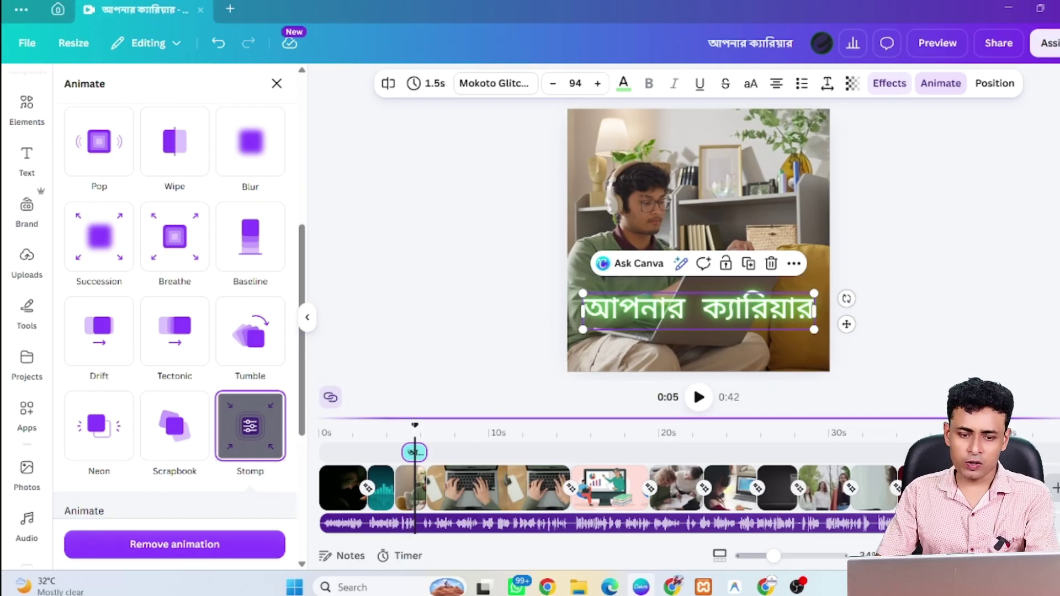
Play the video from 0:04 through the animated title and the following clip, and place the playhead at 0:07
{"action": "left_click", "coordinate": [397, 428]}
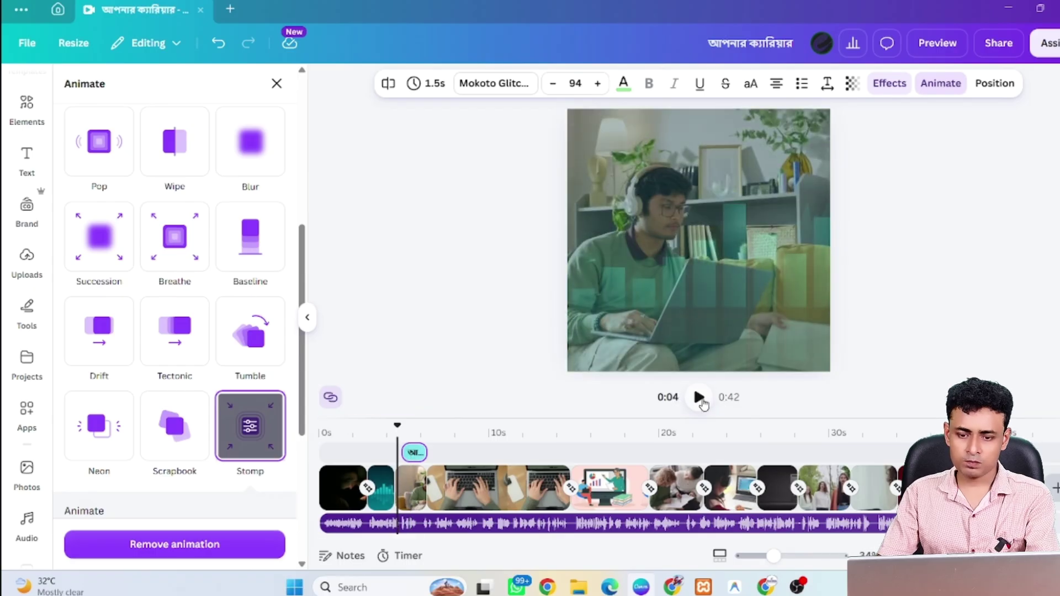
{"action": "left_click", "coordinate": [700, 403]}
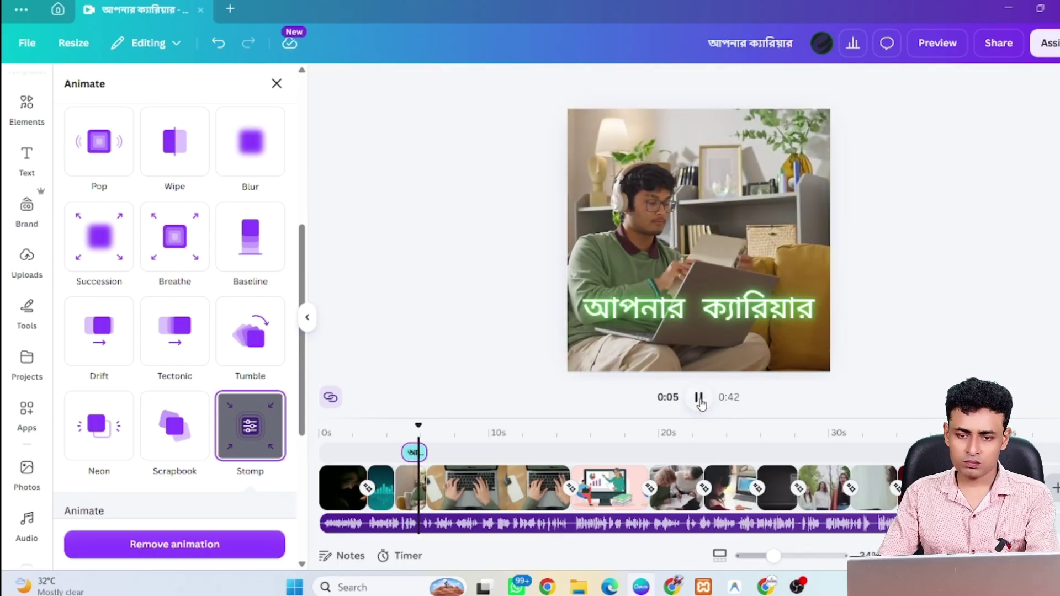
{"action": "left_click", "coordinate": [699, 401]}
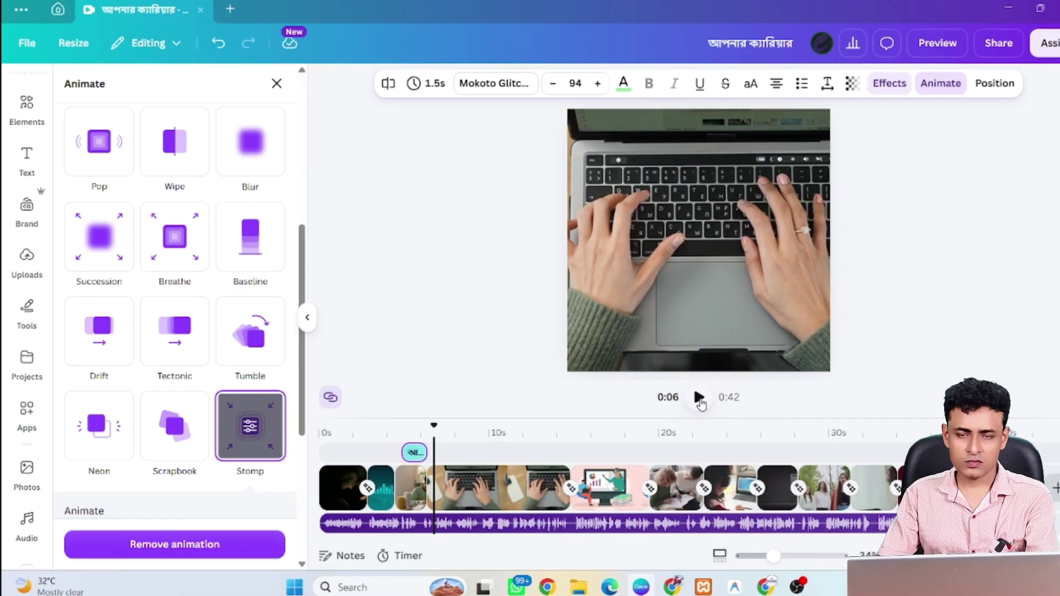
{"action": "left_click", "coordinate": [700, 403]}
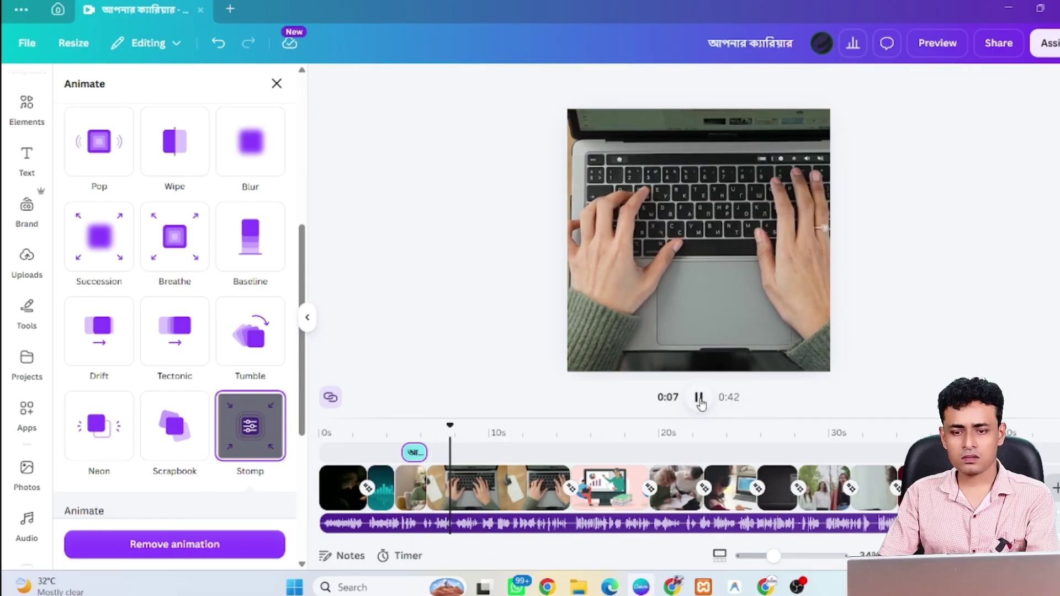
{"action": "left_click", "coordinate": [699, 401]}
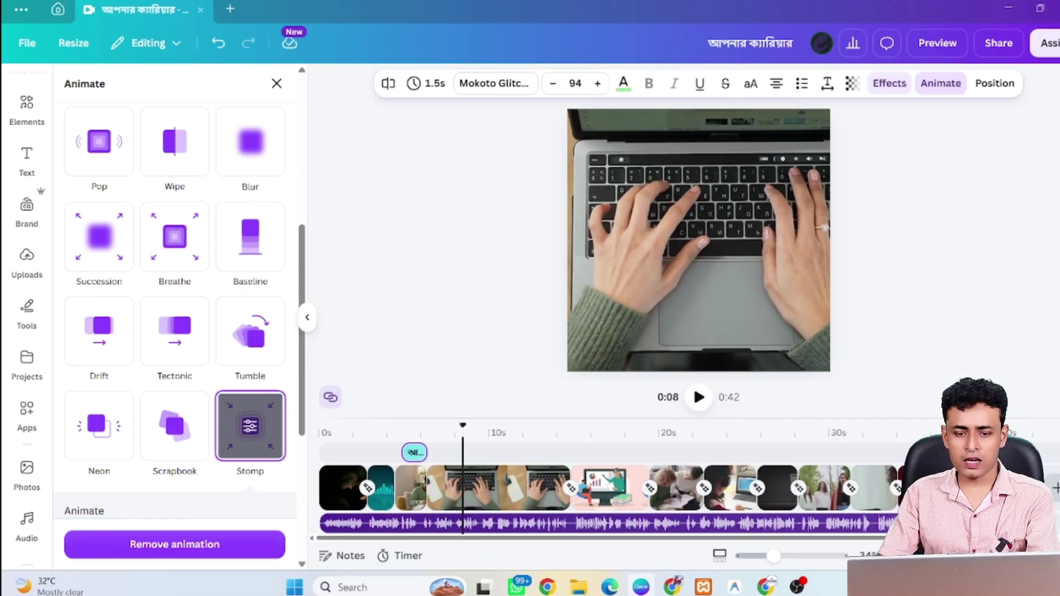
{"action": "left_click", "coordinate": [455, 428]}
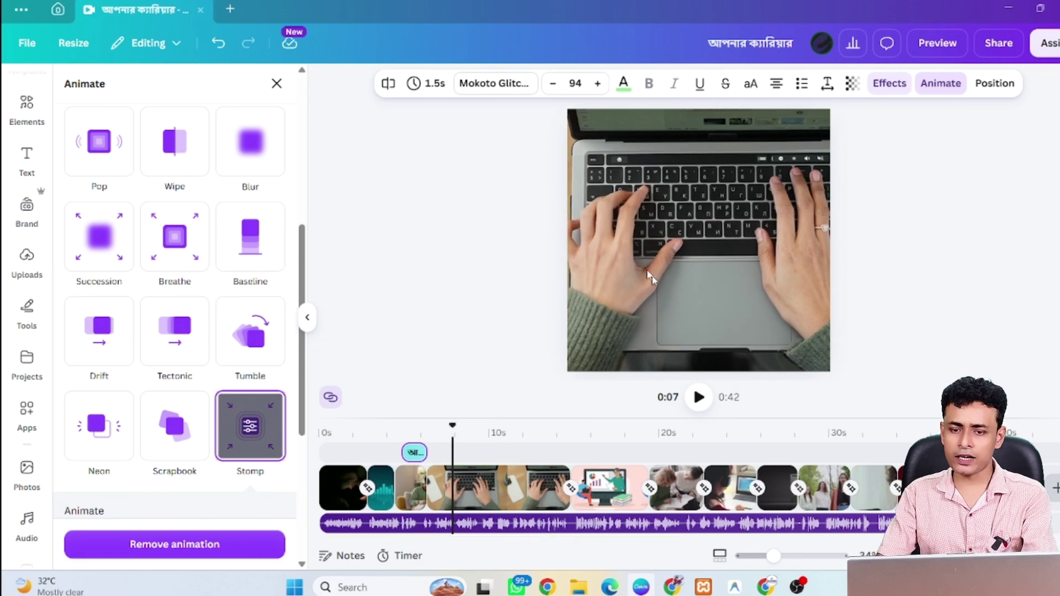
Listen to the voiceover after the "আপনার ক্যারিয়ার" title and paste a copy of that title at 7.7 s
{"action": "left_click", "coordinate": [415, 454]}
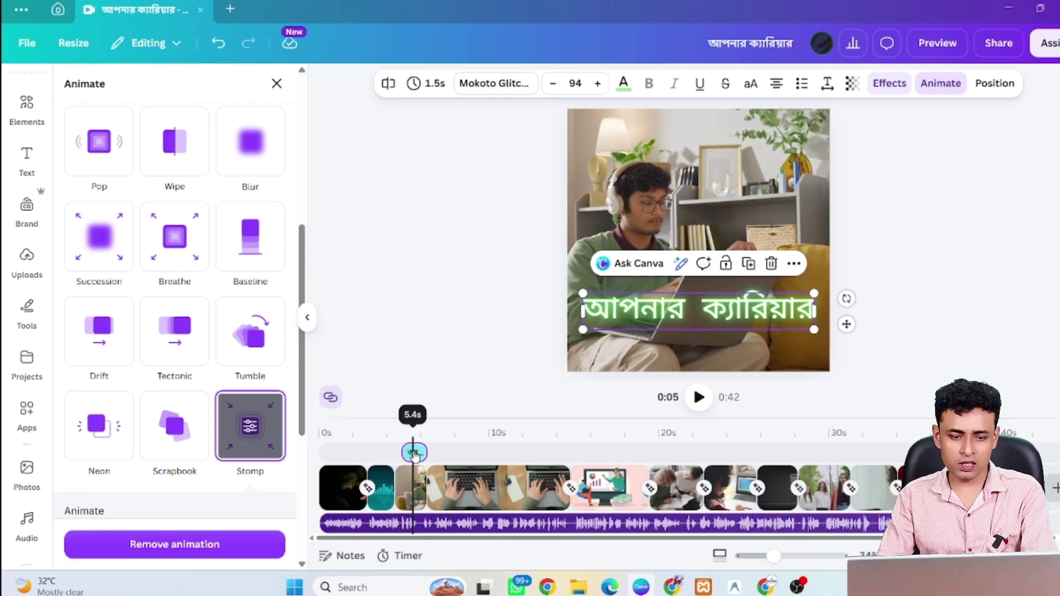
{"action": "left_click_drag", "start_coordinate": [413, 436], "coordinate": [440, 436]}
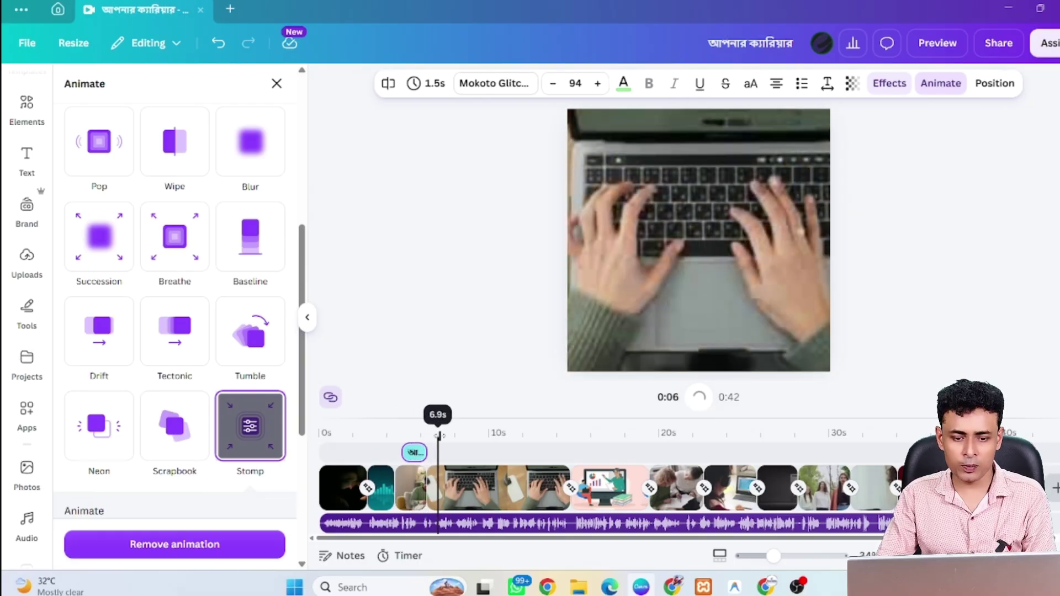
{"action": "key", "text": "space"}
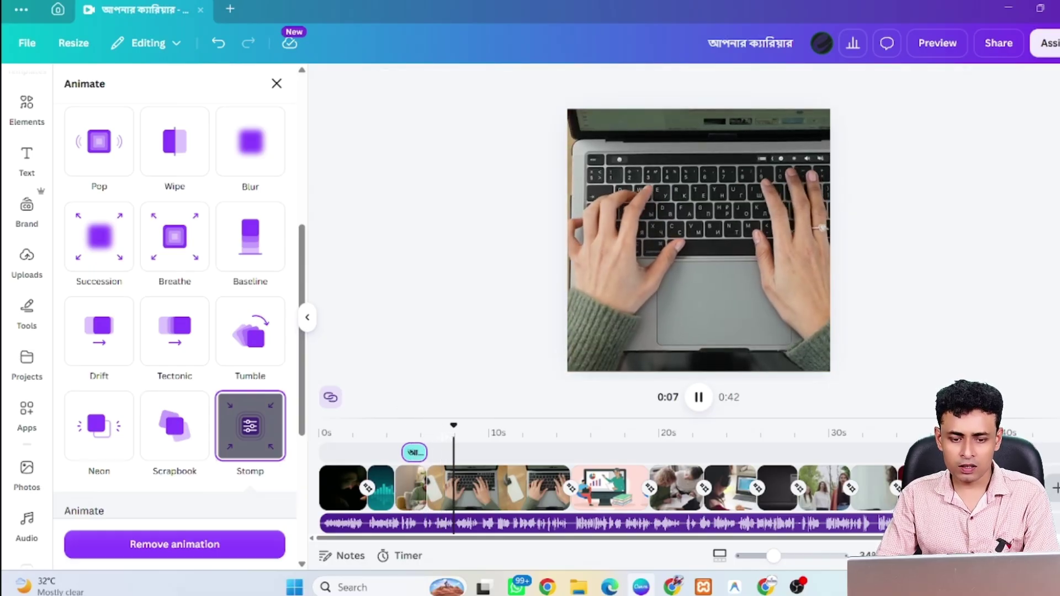
{"action": "key", "text": "space"}
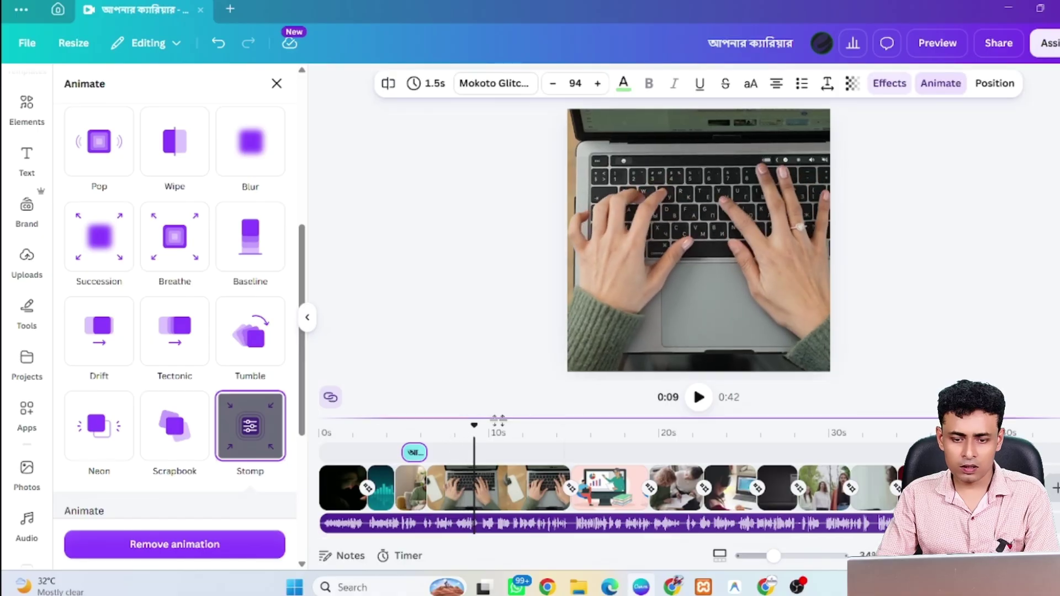
{"action": "left_click_drag", "start_coordinate": [498, 422], "coordinate": [450, 422]}
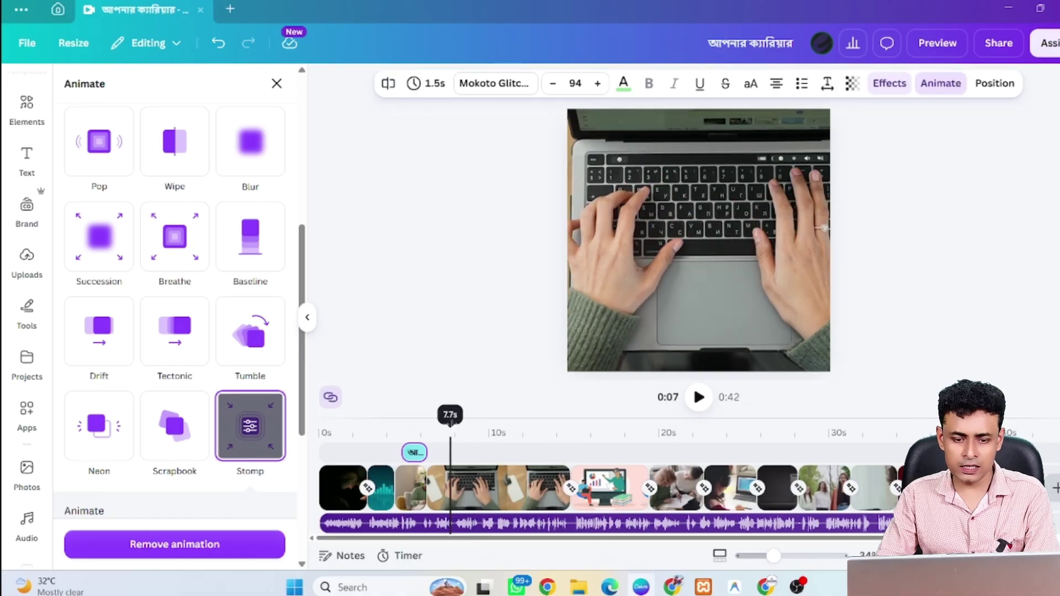
{"action": "key", "text": "ctrl+v"}
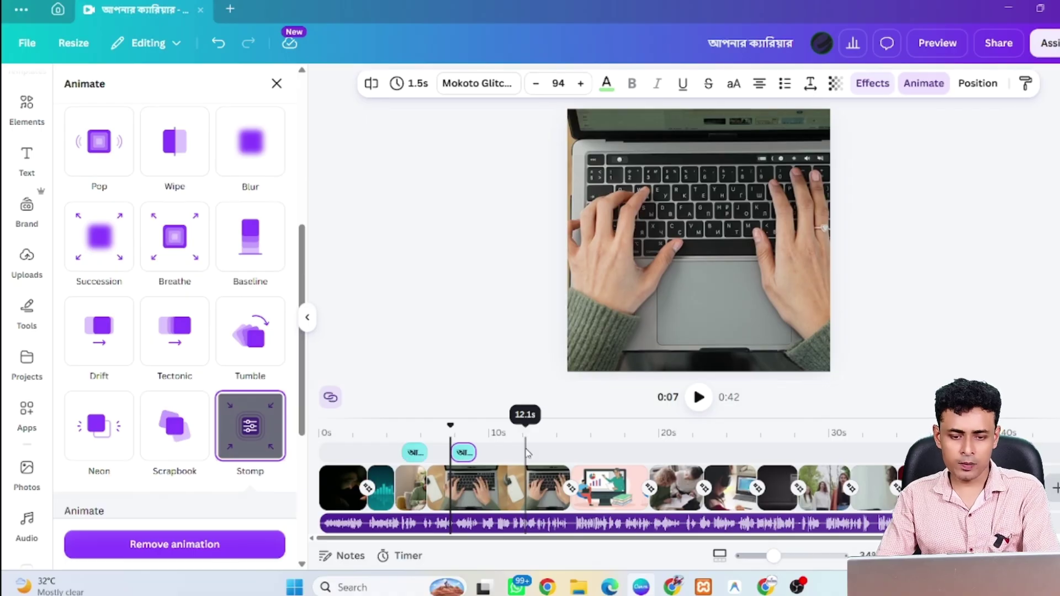
Copy "Digital Marketing" from the voiceover script in Google AI Studio and replace the pasted title's text in Canva with it
{"action": "key", "text": "alt+Tab"}
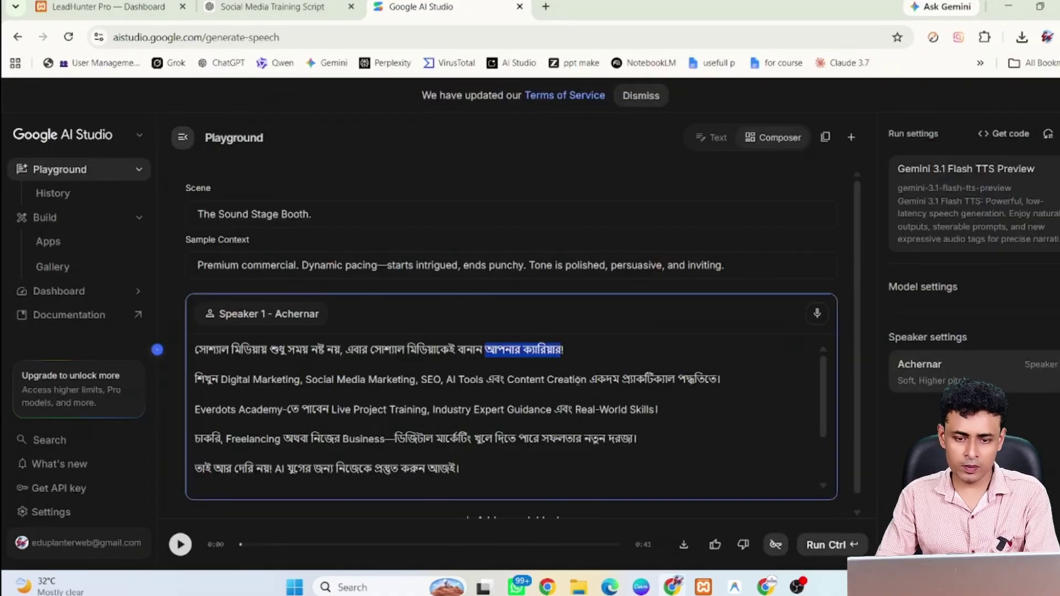
{"action": "left_click_drag", "start_coordinate": [221, 380], "coordinate": [299, 379]}
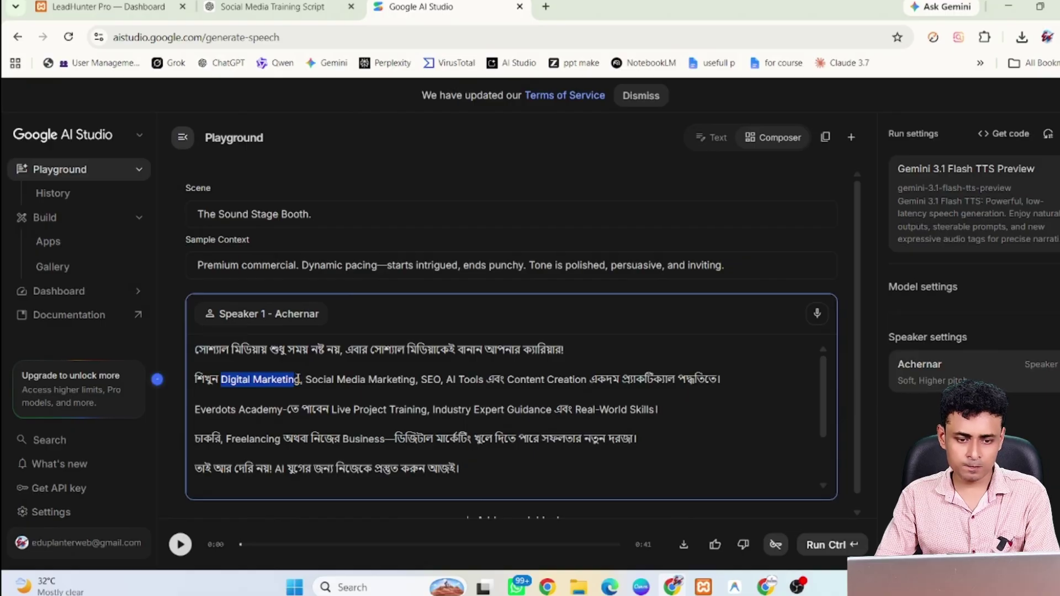
{"action": "key", "text": "alt+Tab"}
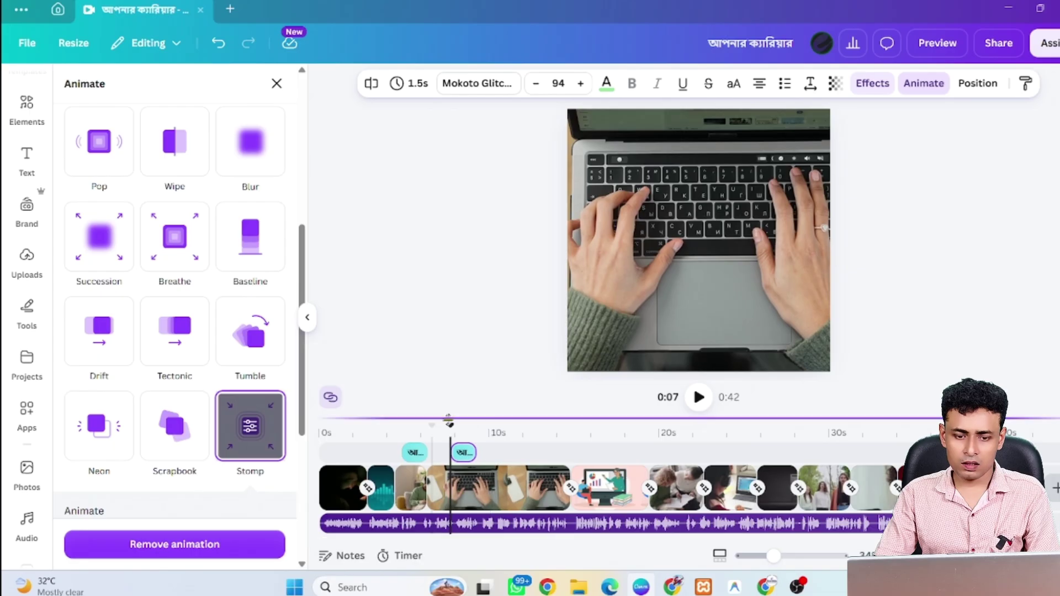
{"action": "left_click", "coordinate": [459, 428]}
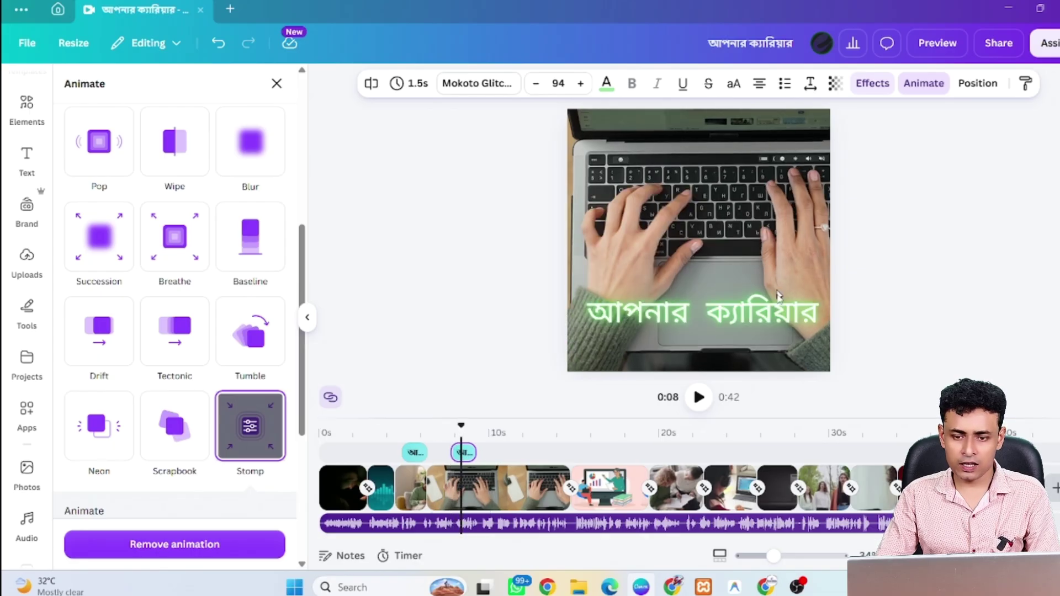
{"action": "left_click", "coordinate": [752, 321]}
{"action": "left_click", "coordinate": [752, 322]}
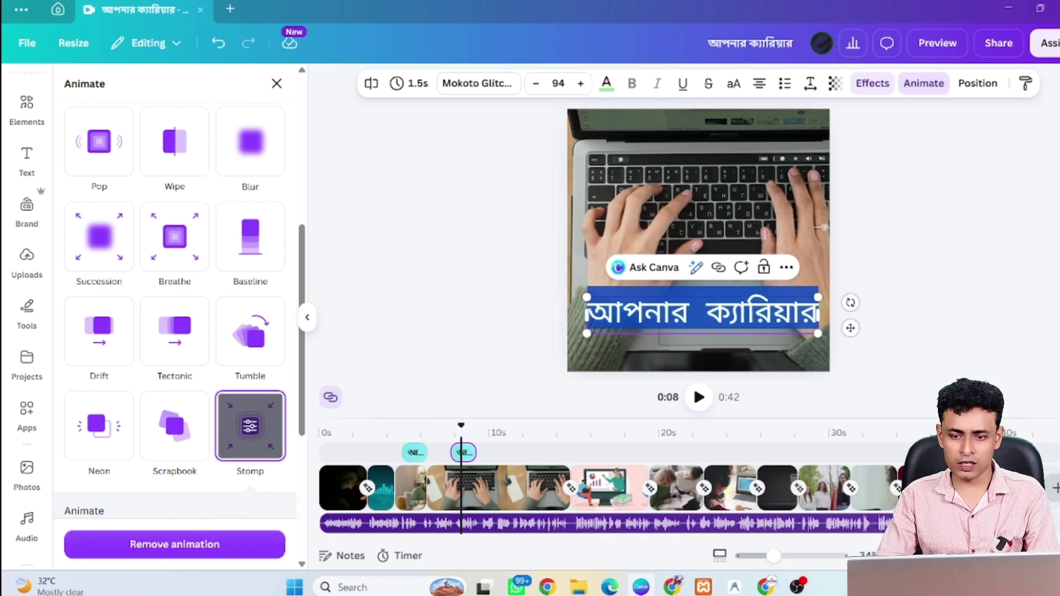
{"action": "type", "text": "DIGITAL MARKETING"}
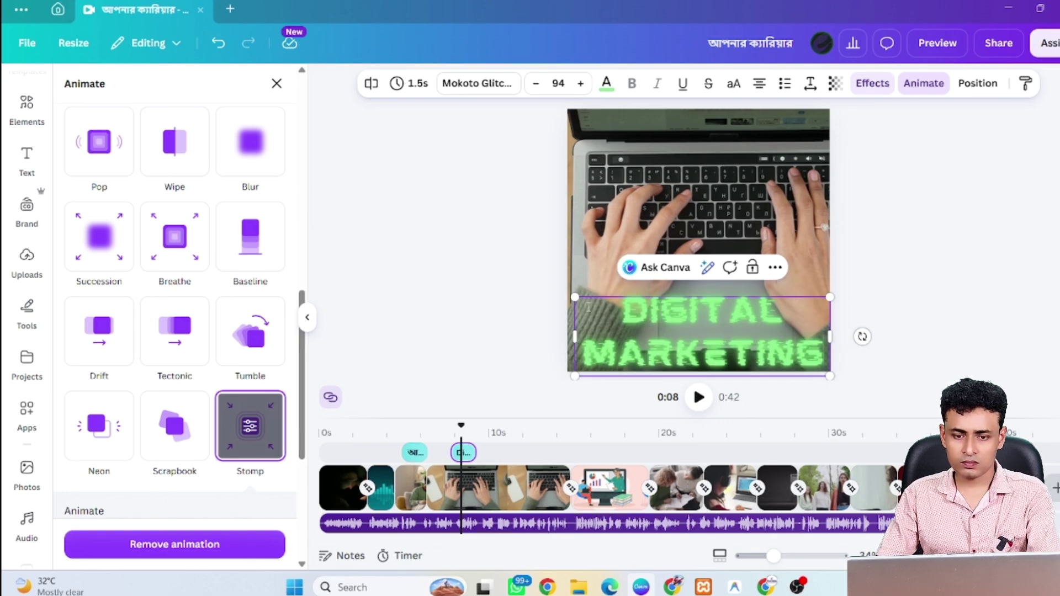
Shrink the "Digital Marketing" text to size 56.3 and move it slightly higher over the lower part of the frame
{"action": "left_click_drag", "start_coordinate": [573, 293], "coordinate": [615, 308]}
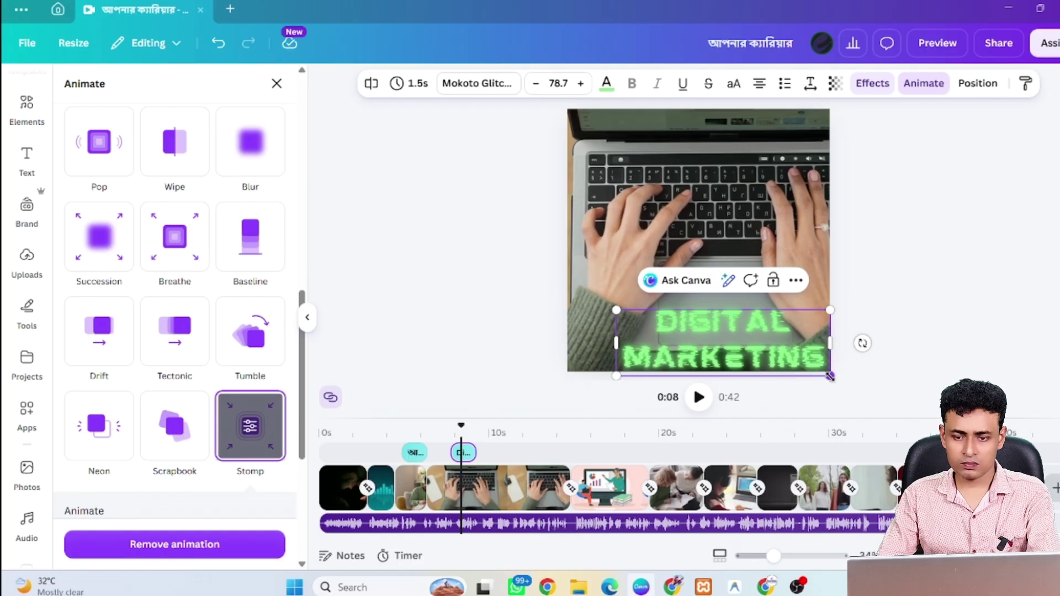
{"action": "left_click_drag", "start_coordinate": [830, 376], "coordinate": [769, 357]}
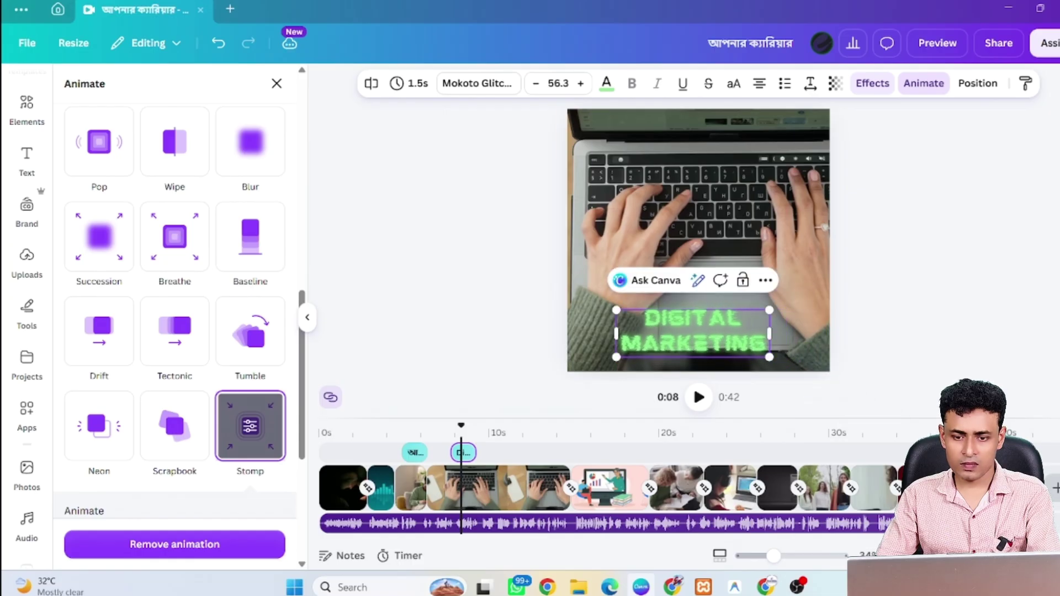
{"action": "key", "text": "Escape"}
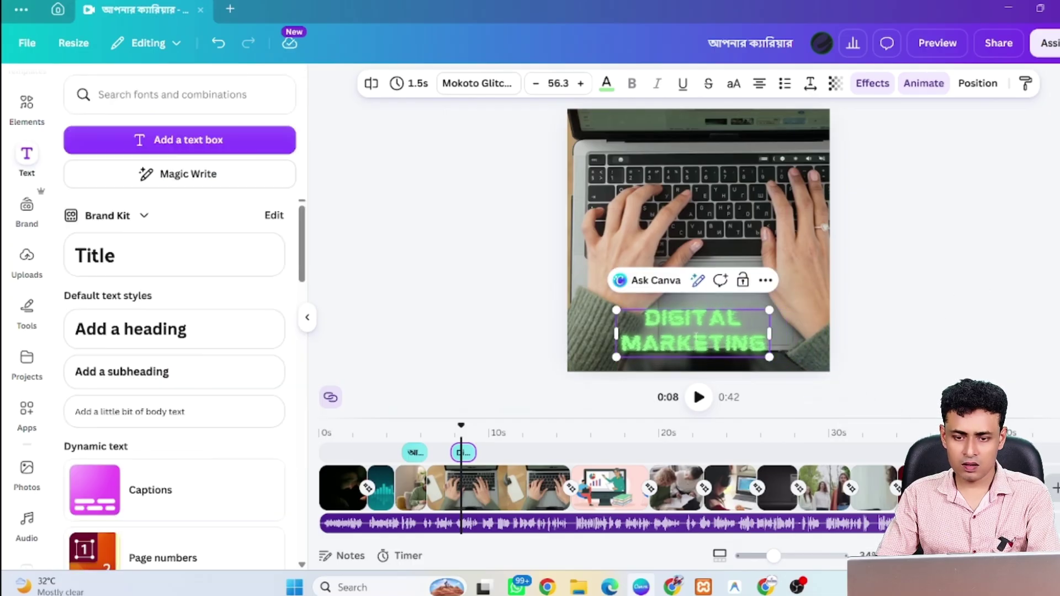
{"action": "left_click", "coordinate": [663, 338]}
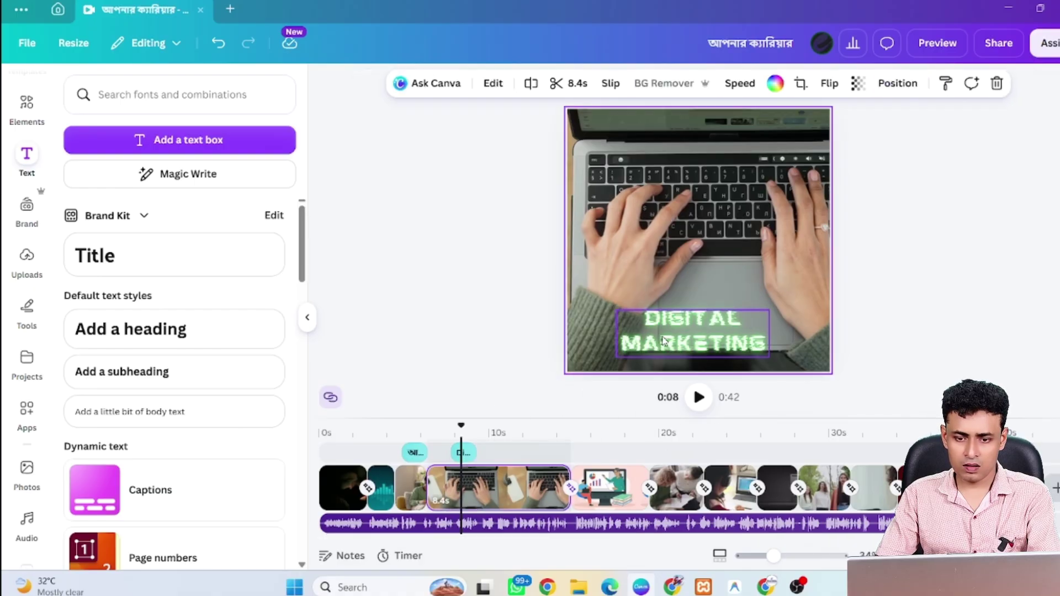
{"action": "left_click_drag", "start_coordinate": [663, 339], "coordinate": [678, 311]}
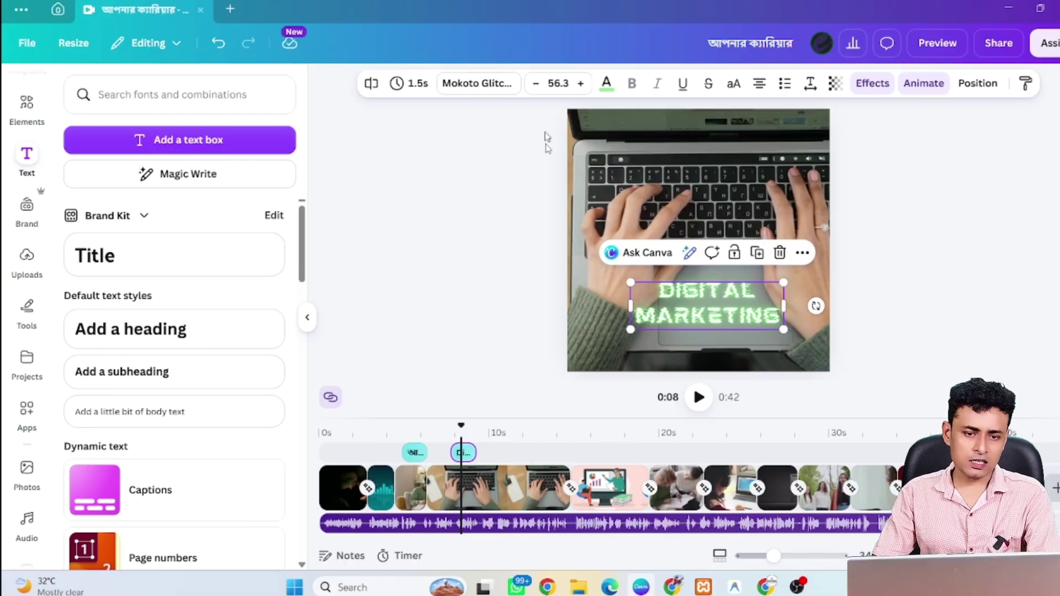
Apply the Bubble effect to the "Digital Marketing" text, wrap it onto two lines at size 68.6 and reposition it
{"action": "left_click", "coordinate": [871, 83]}
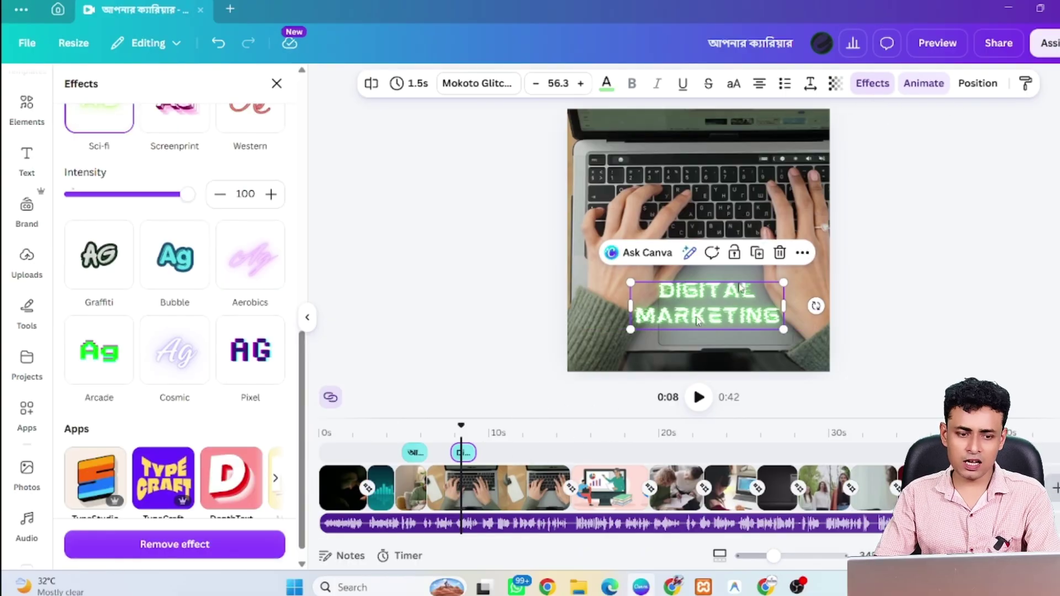
{"action": "left_click", "coordinate": [190, 268]}
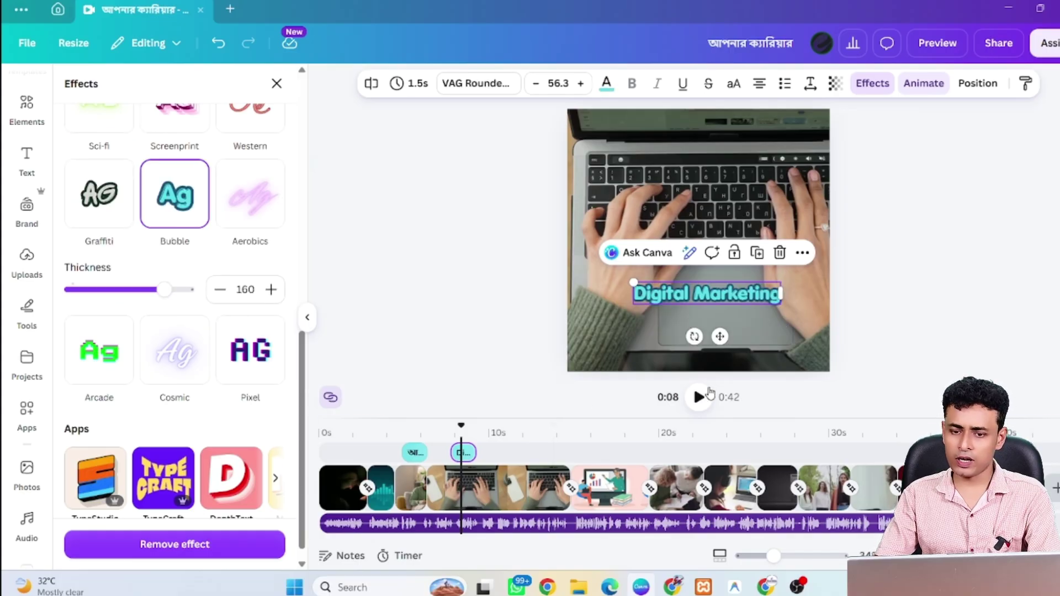
{"action": "left_click_drag", "start_coordinate": [781, 294], "coordinate": [778, 340]}
{"action": "left_click_drag", "start_coordinate": [704, 325], "coordinate": [715, 306]}
Set the "Digital Marketing" text to a custom bright yellow and move it to the top of the frame
{"action": "left_click", "coordinate": [605, 84]}
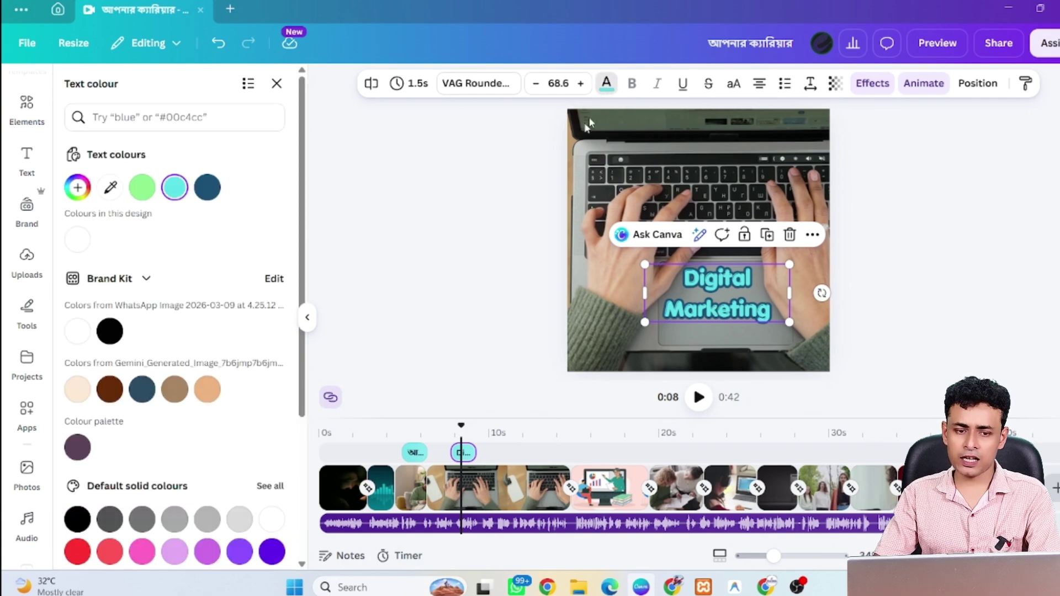
{"action": "left_click", "coordinate": [83, 198]}
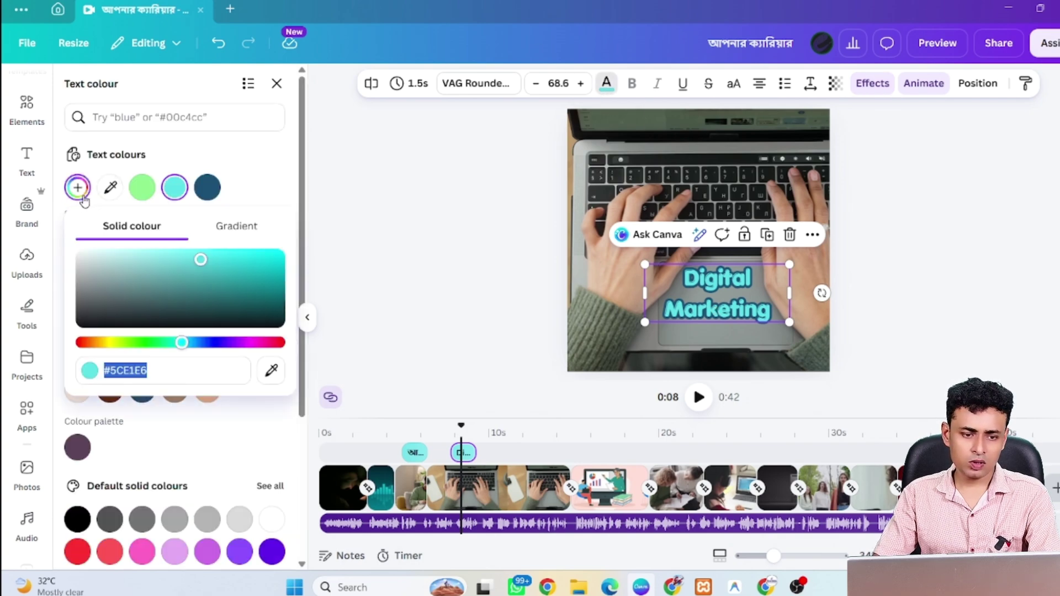
{"action": "left_click", "coordinate": [109, 347]}
{"action": "left_click_drag", "start_coordinate": [198, 262], "coordinate": [233, 255]}
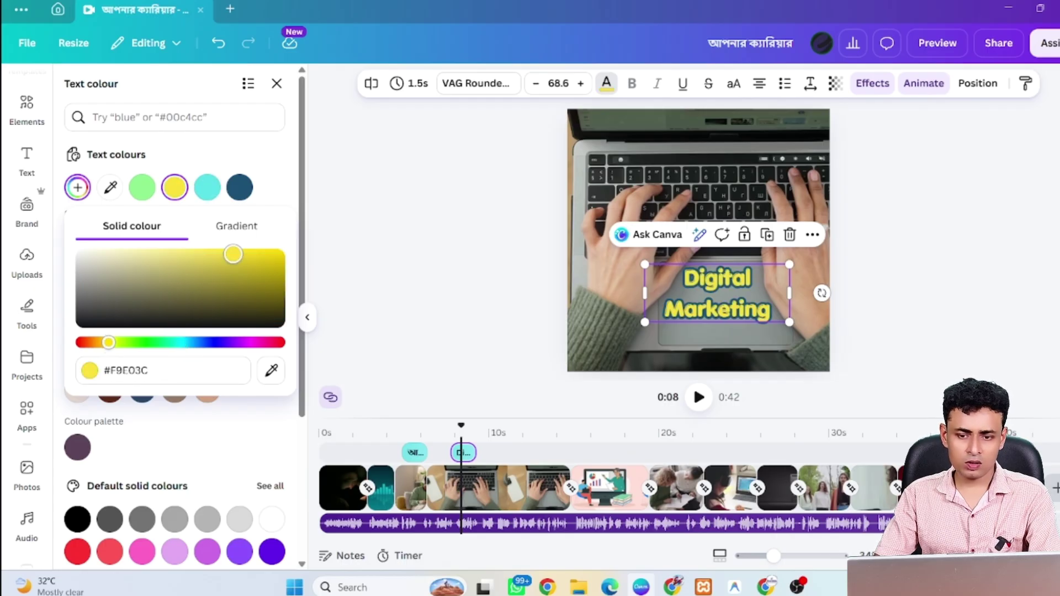
{"action": "left_click_drag", "start_coordinate": [720, 313], "coordinate": [712, 175]}
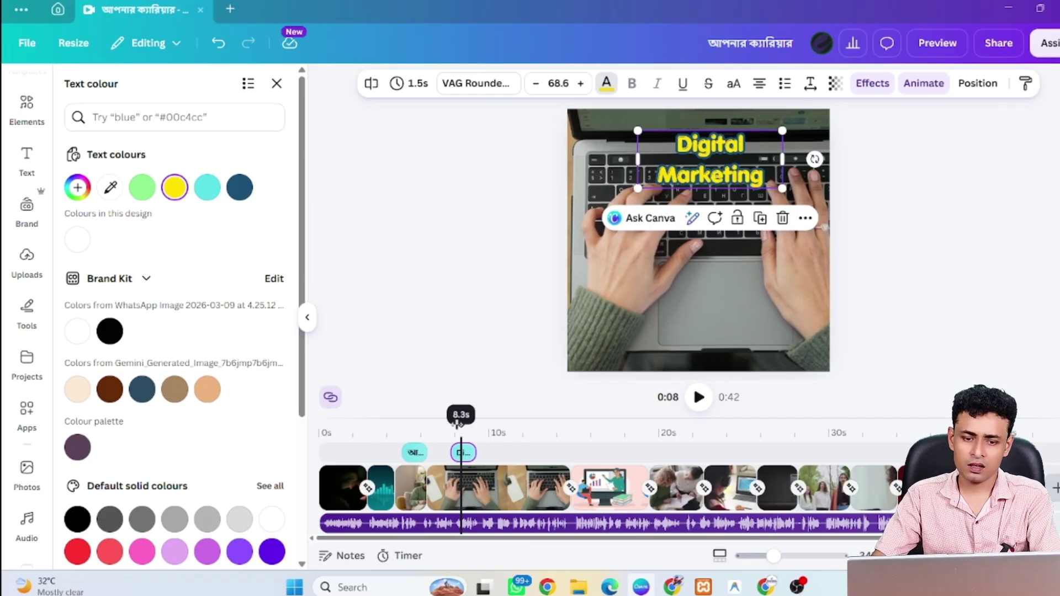
Play the "Digital Marketing" section from 0:07 and start its text earlier on the timeline, extending its duration to 2.0 s
{"action": "left_click_drag", "start_coordinate": [457, 422], "coordinate": [447, 420]}
{"action": "left_click", "coordinate": [699, 398]}
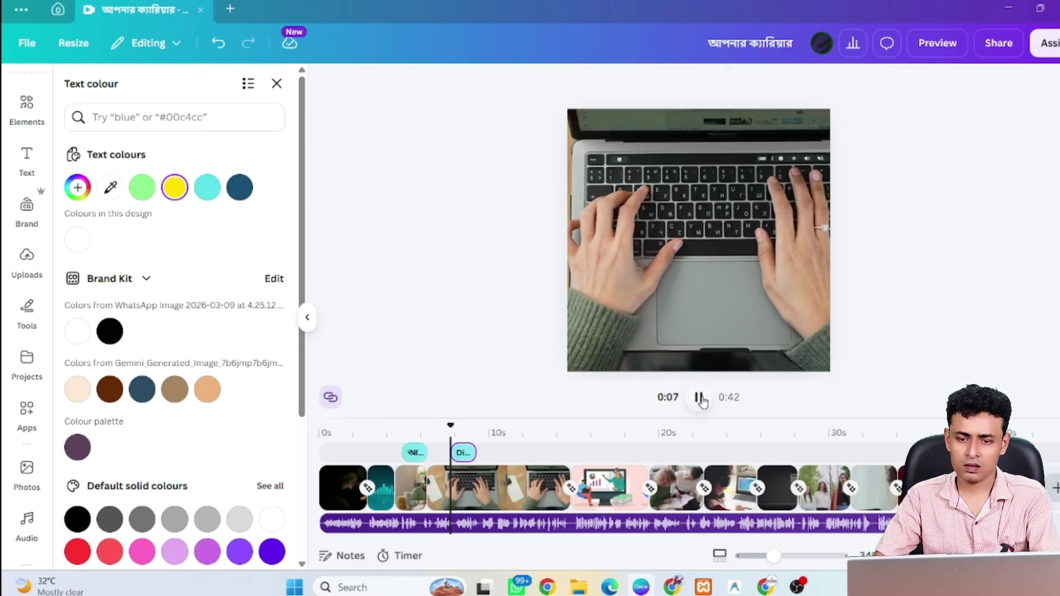
{"action": "left_click", "coordinate": [699, 397]}
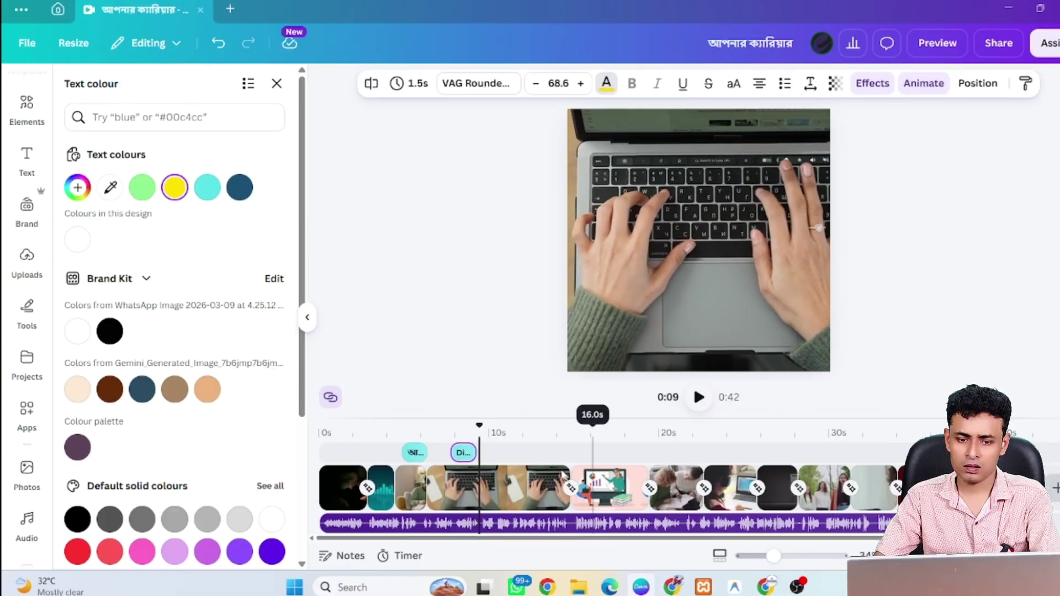
{"action": "left_click_drag", "start_coordinate": [448, 456], "coordinate": [443, 454]}
{"action": "left_click", "coordinate": [432, 434]}
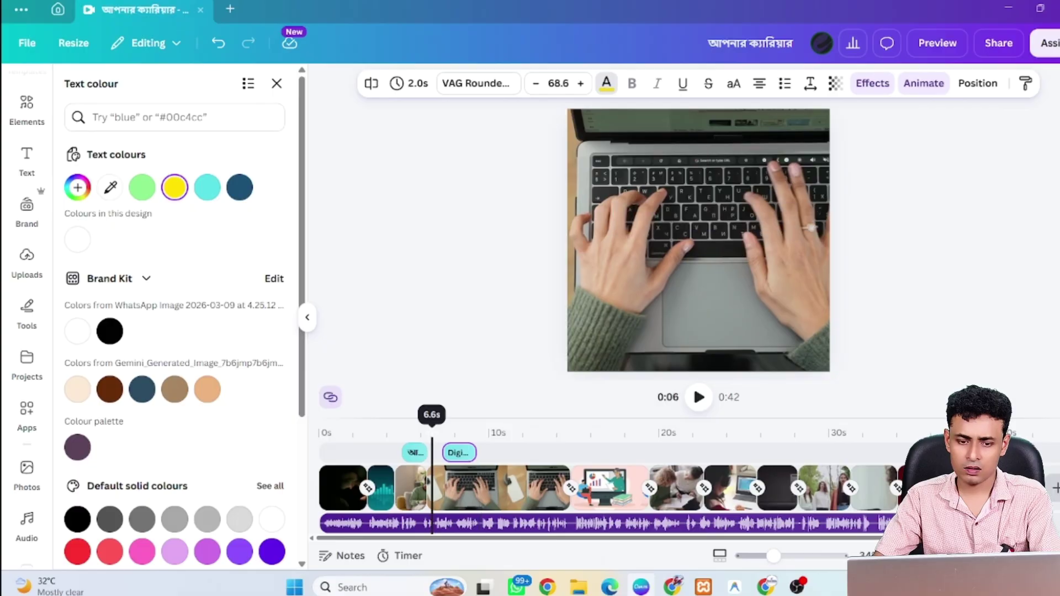
Play the section from 0:06 and retime the "Digital Marketing" text to start at about 0:07 and last 1.1 s
{"action": "left_click", "coordinate": [698, 397]}
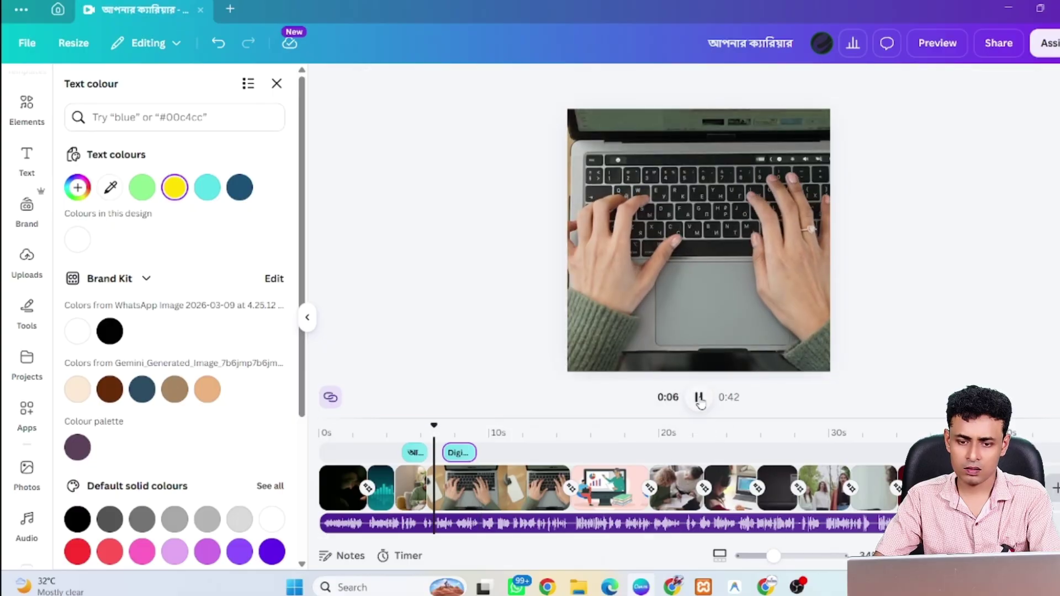
{"action": "left_click", "coordinate": [699, 397]}
{"action": "mouse_move", "coordinate": [445, 453]}
{"action": "left_mouse_down"}
{"action": "mouse_move", "coordinate": [431, 453]}
{"action": "mouse_move", "coordinate": [466, 453]}
{"action": "left_mouse_up"}
{"action": "left_click", "coordinate": [430, 433]}
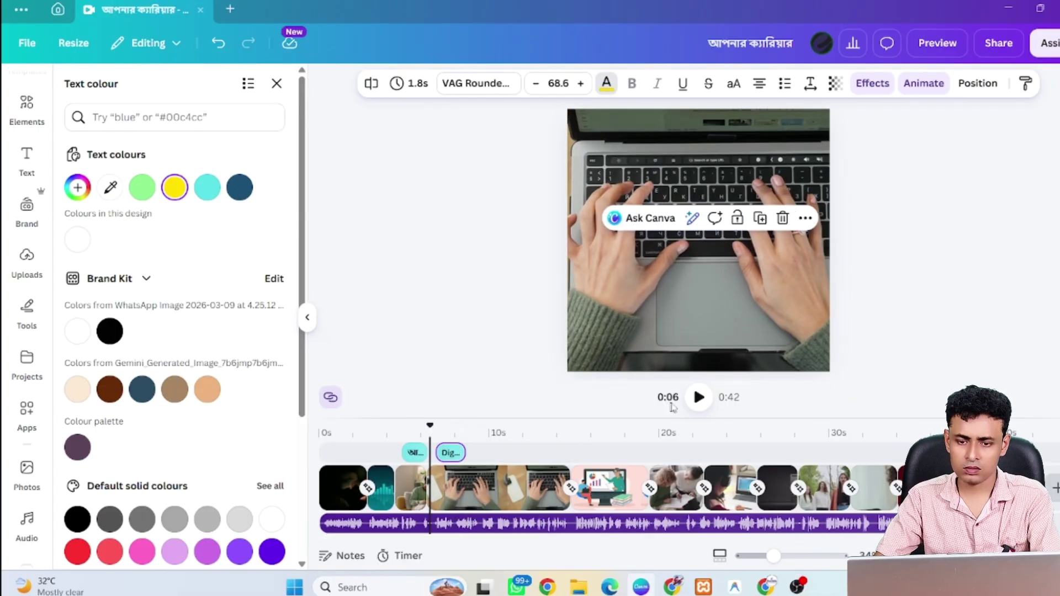
{"action": "left_click", "coordinate": [707, 402]}
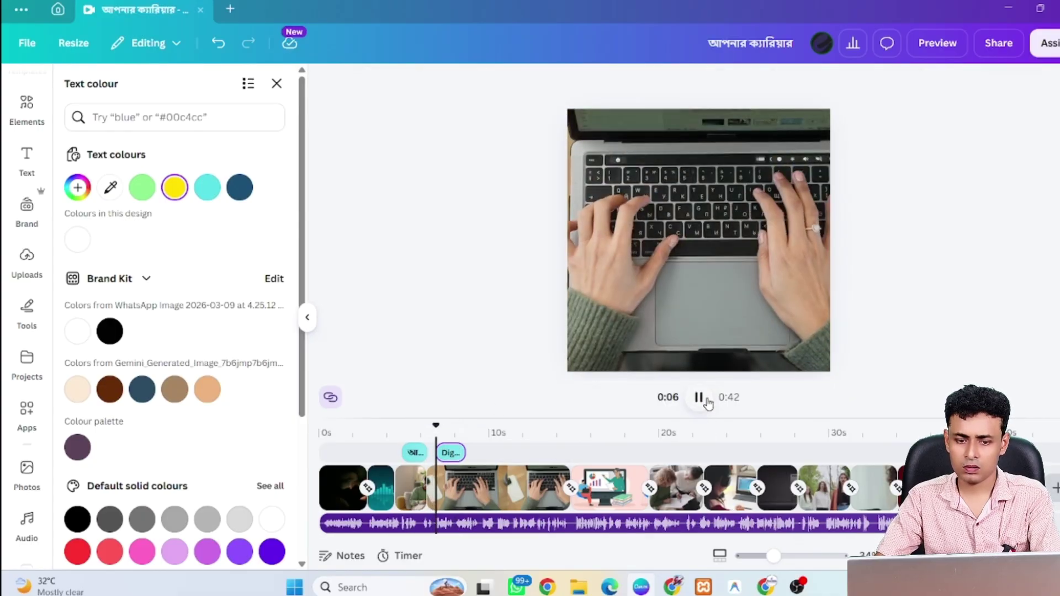
{"action": "left_click", "coordinate": [457, 454]}
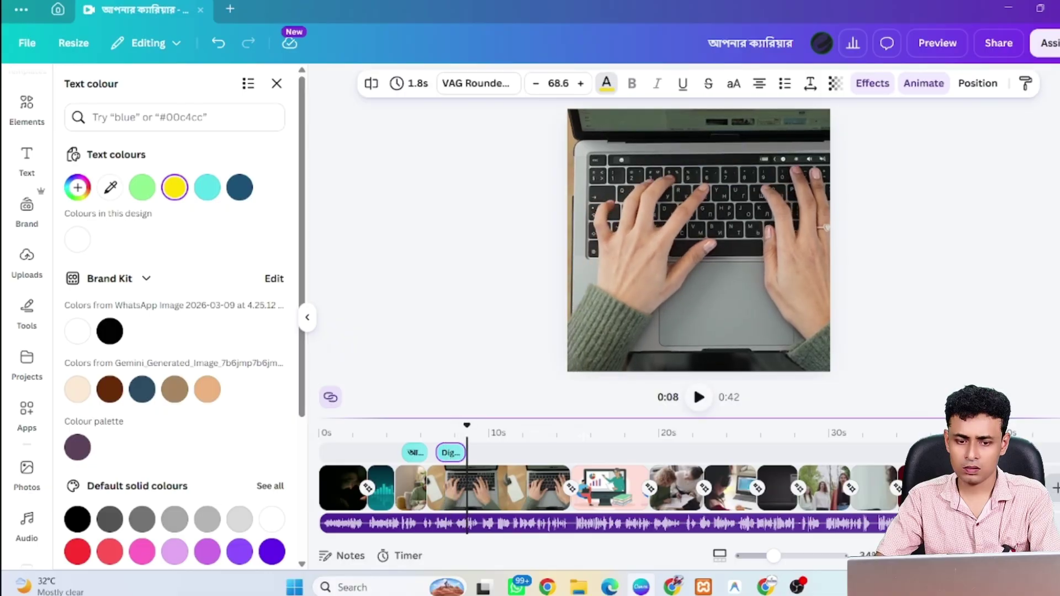
{"action": "left_click_drag", "start_coordinate": [463, 453], "coordinate": [446, 454]}
{"action": "left_click", "coordinate": [443, 454]}
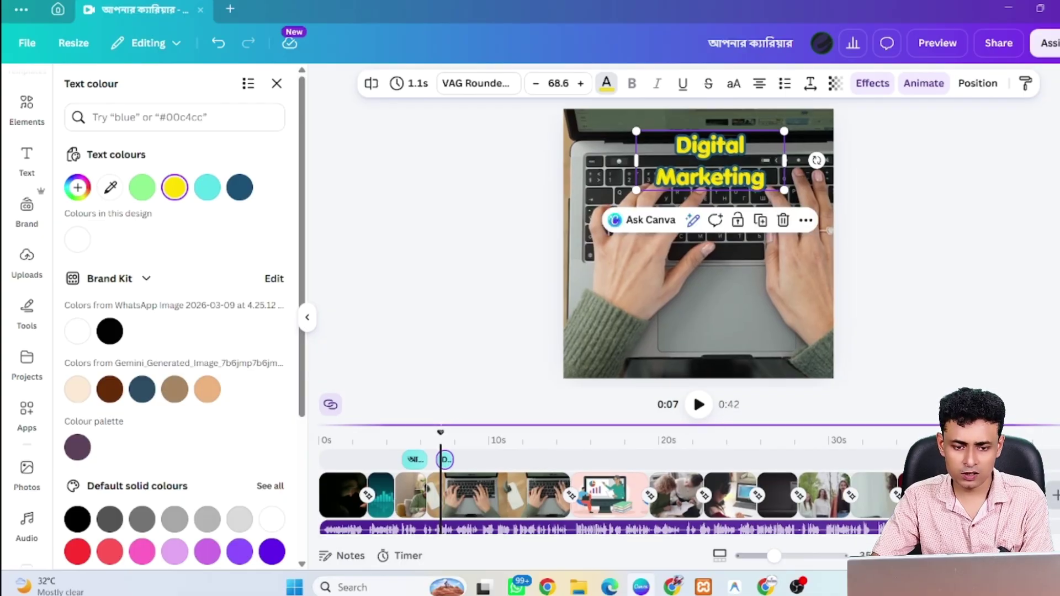
Place a copy of the "Digital Marketing" text directly after it on the timeline and copy "Social Media Marketing" from the Google AI Studio script
{"action": "left_click_drag", "start_coordinate": [441, 433], "coordinate": [467, 485]}
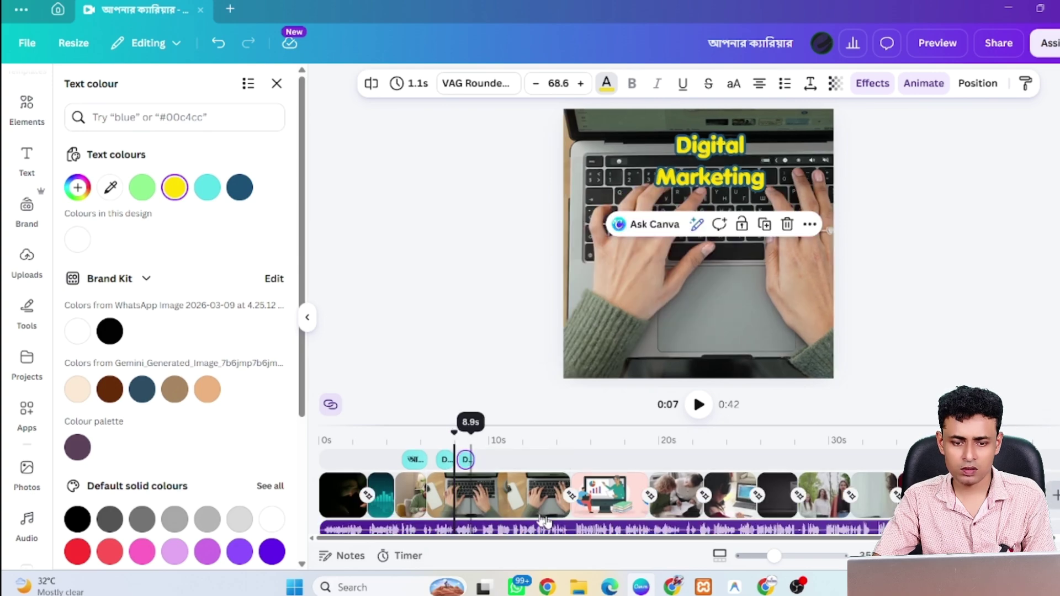
{"action": "key", "text": "super+Tab"}
{"action": "key", "text": "Right"}
{"action": "key", "text": "Return"}
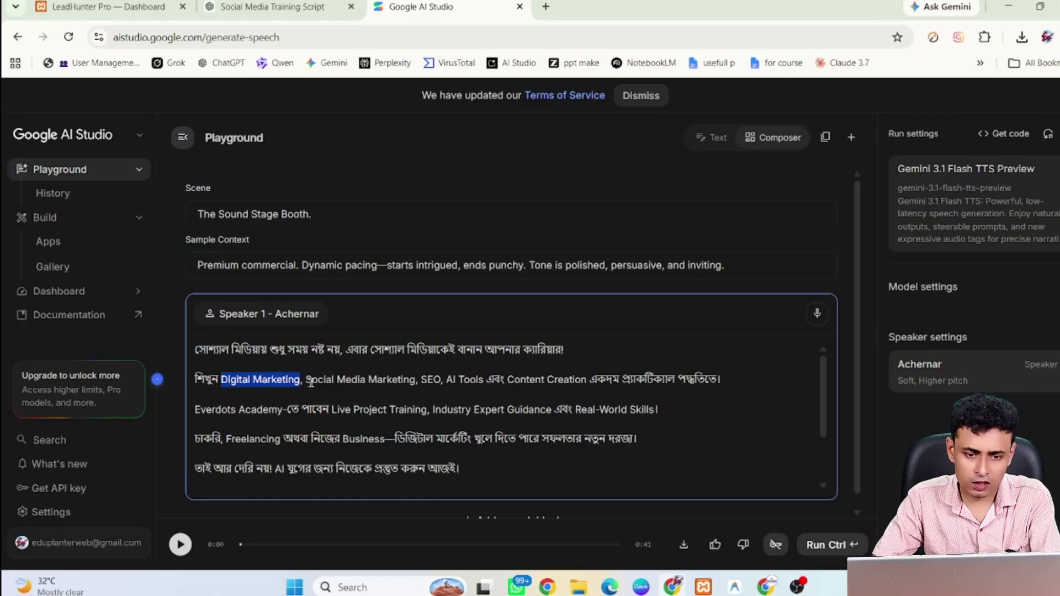
{"action": "left_click_drag", "start_coordinate": [307, 381], "coordinate": [363, 381]}
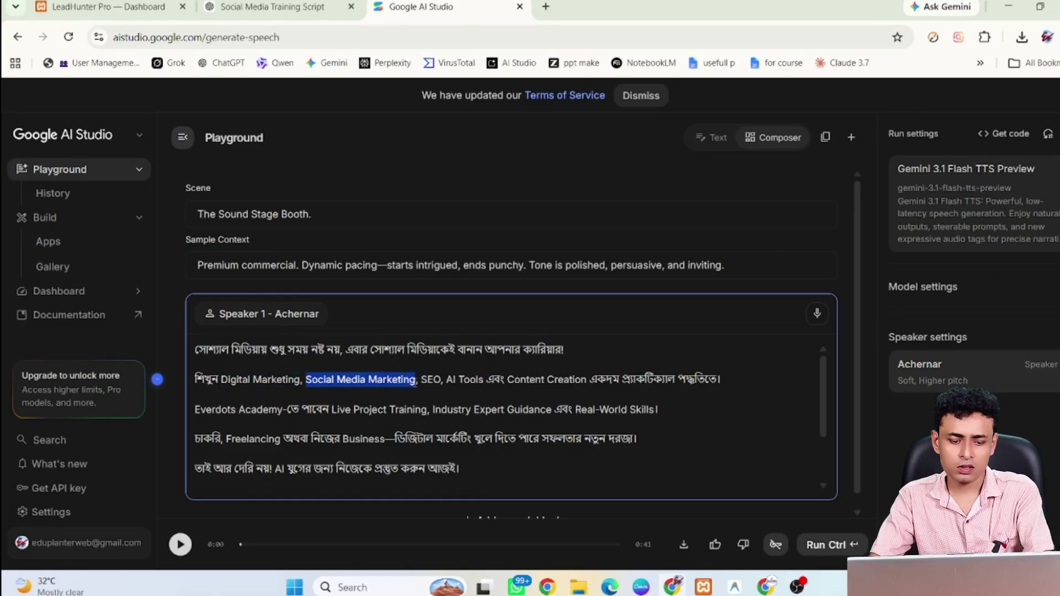
{"action": "key", "text": "alt+Tab"}
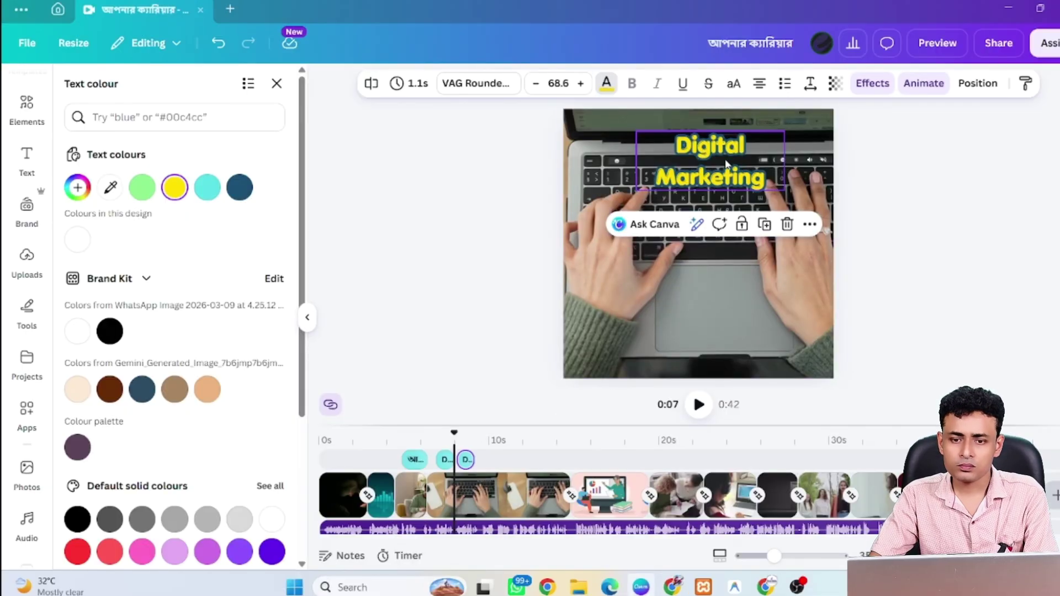
Back in Canva, replace the wording of the "Digital Marketing" text at 0:07 with "Social Media Marketing" on two lines
{"action": "left_click", "coordinate": [725, 164]}
{"action": "double_click", "coordinate": [726, 160]}
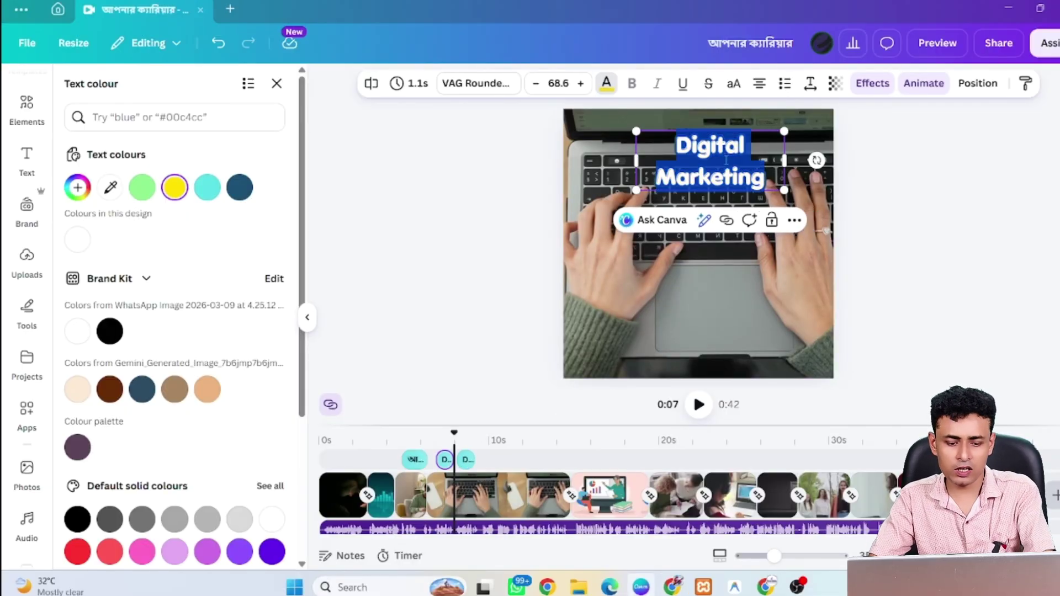
{"action": "type", "text": "Social Media"}
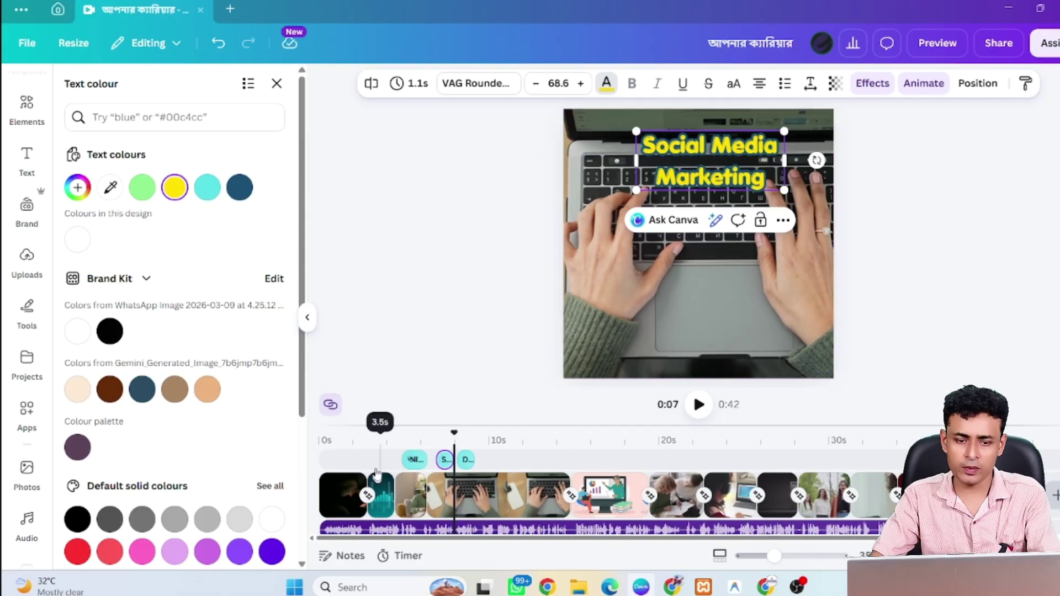
Add another "Digital Marketing" text copy at about 0:09 on the timeline and copy "SEO, AI Tools" from the Google AI Studio script
{"action": "left_click", "coordinate": [474, 448]}
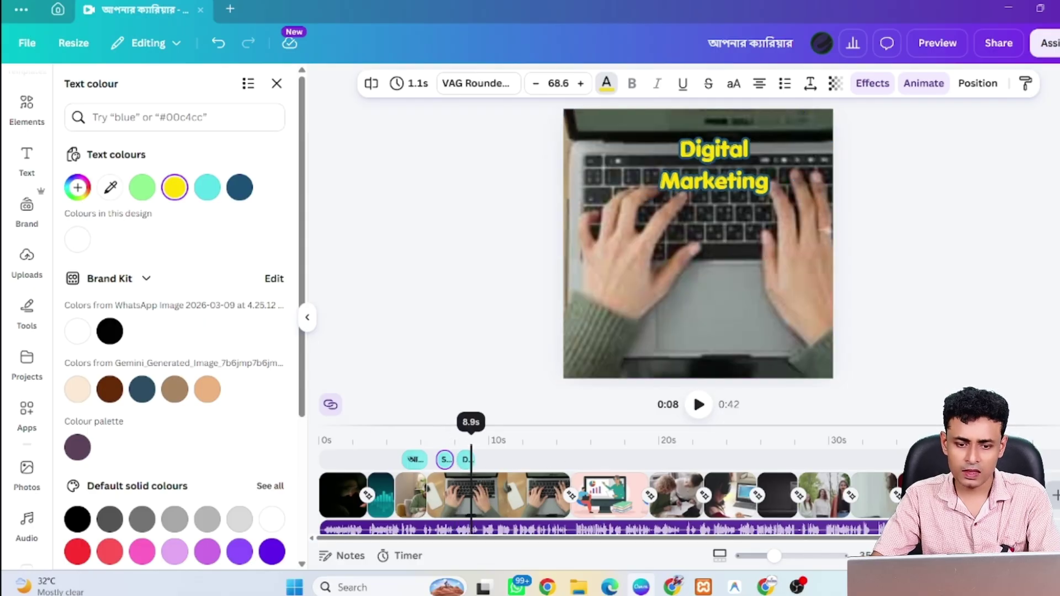
{"action": "key", "text": "ctrl+v"}
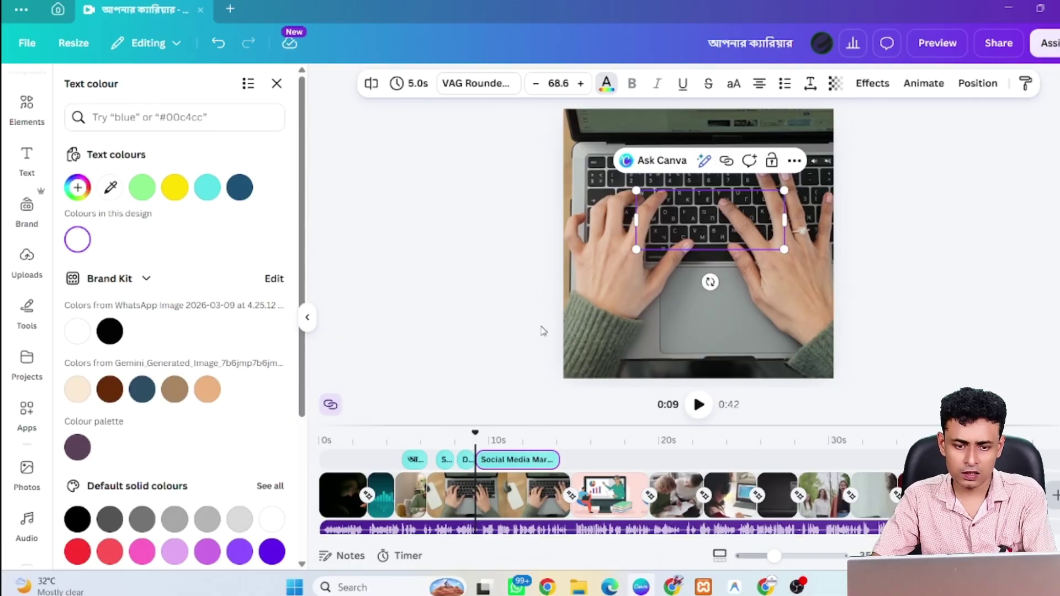
{"action": "key", "text": "alt+Tab"}
{"action": "left_click", "coordinate": [422, 378]}
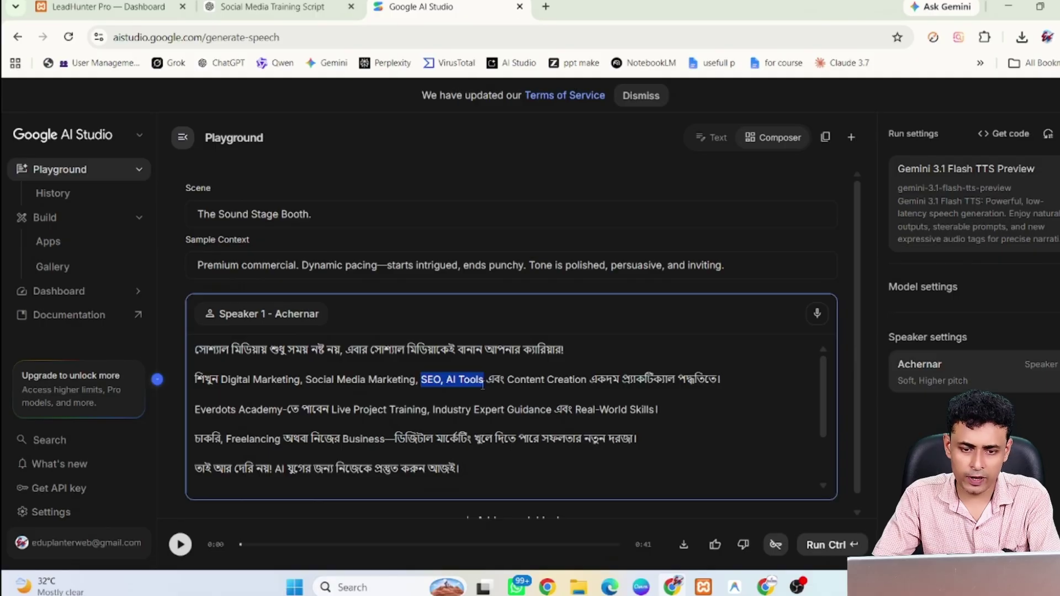
{"action": "key", "text": "alt+Tab"}
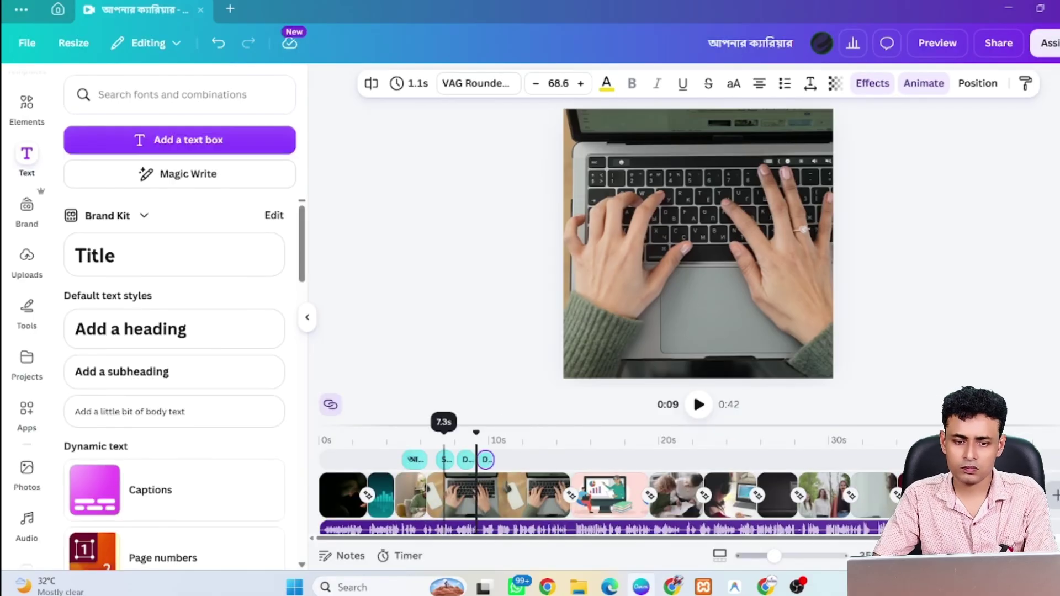
In Canva, change the last "Digital Marketing" text to "SEO, AI Tools" on two lines at size 83.6, lasting 1.8 s, and play from 0:08
{"action": "left_click", "coordinate": [698, 407]}
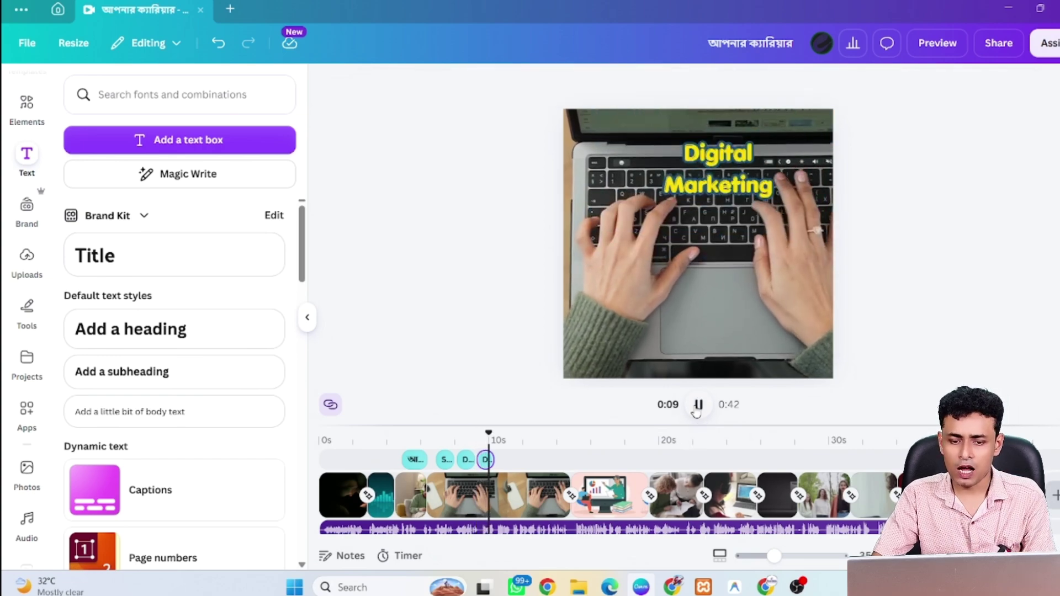
{"action": "left_click", "coordinate": [698, 407]}
{"action": "left_click", "coordinate": [726, 183]}
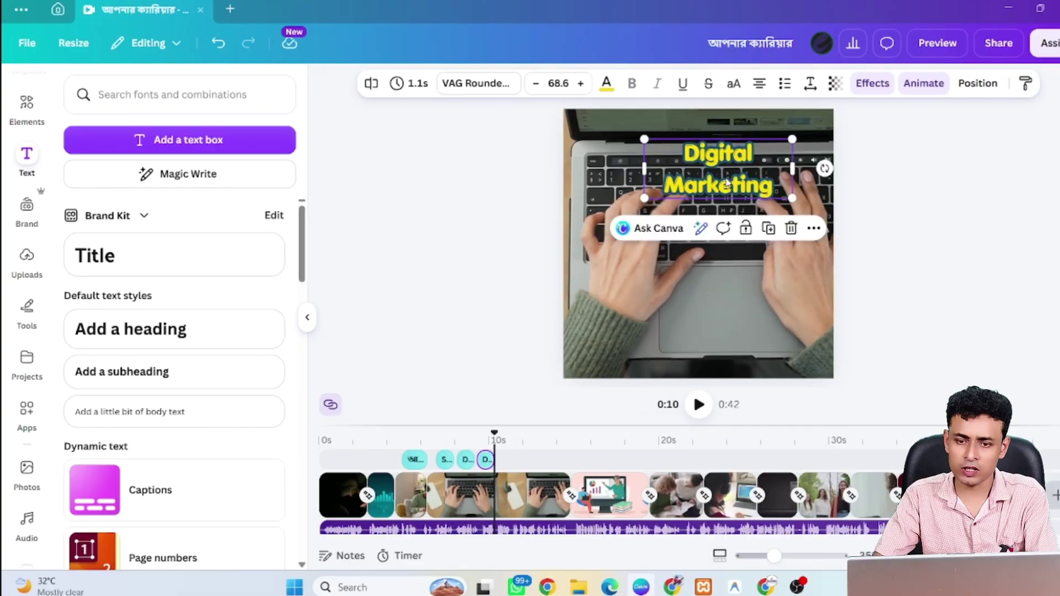
{"action": "double_click", "coordinate": [726, 184]}
{"action": "type", "text": "SEO, AI Tools"}
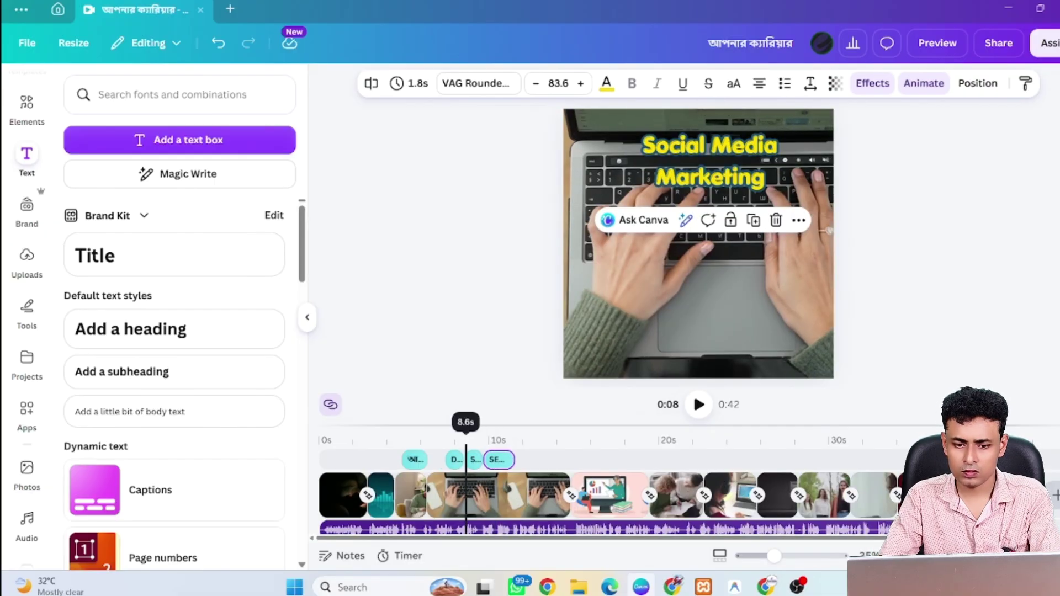
{"action": "key", "text": "space"}
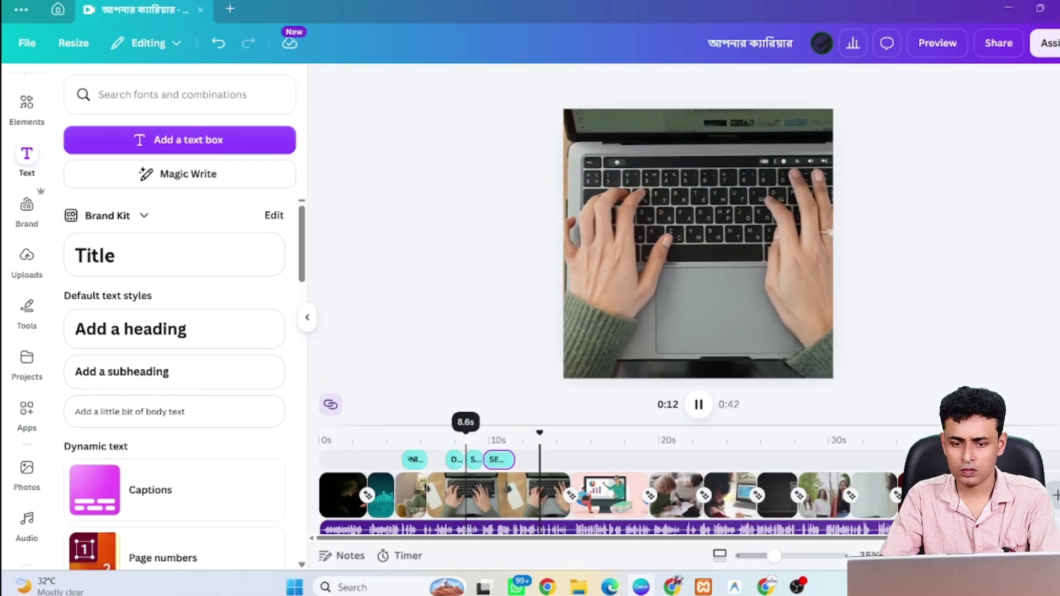
{"action": "key", "text": "space"}
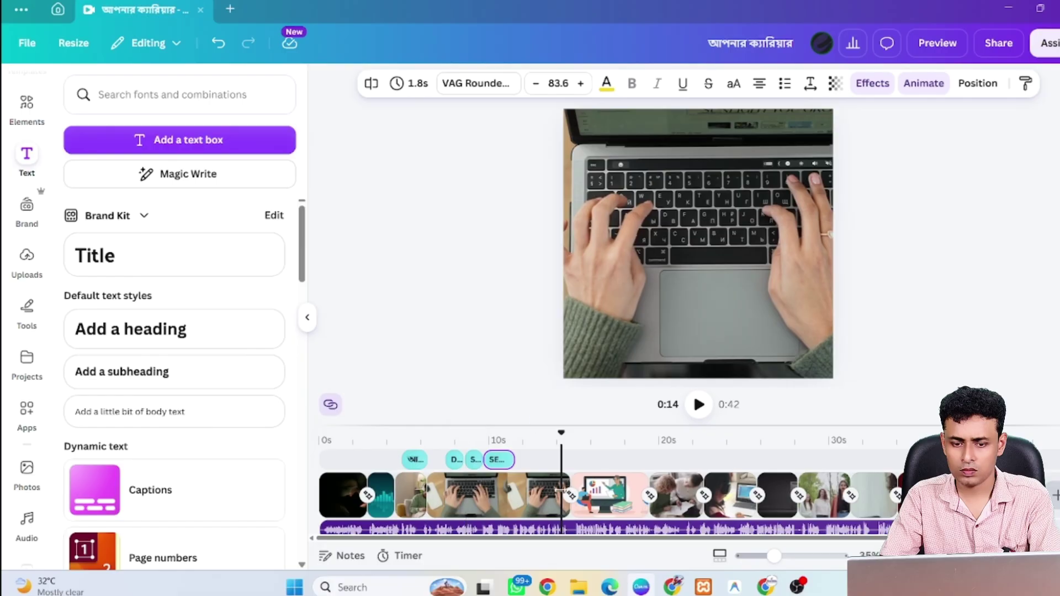
Duplicate the "SEO, AI Tools" text directly after the original on the timeline and copy "Content Creation" from the Google AI Studio script
{"action": "left_click", "coordinate": [499, 461]}
{"action": "key", "text": "ctrl+d"}
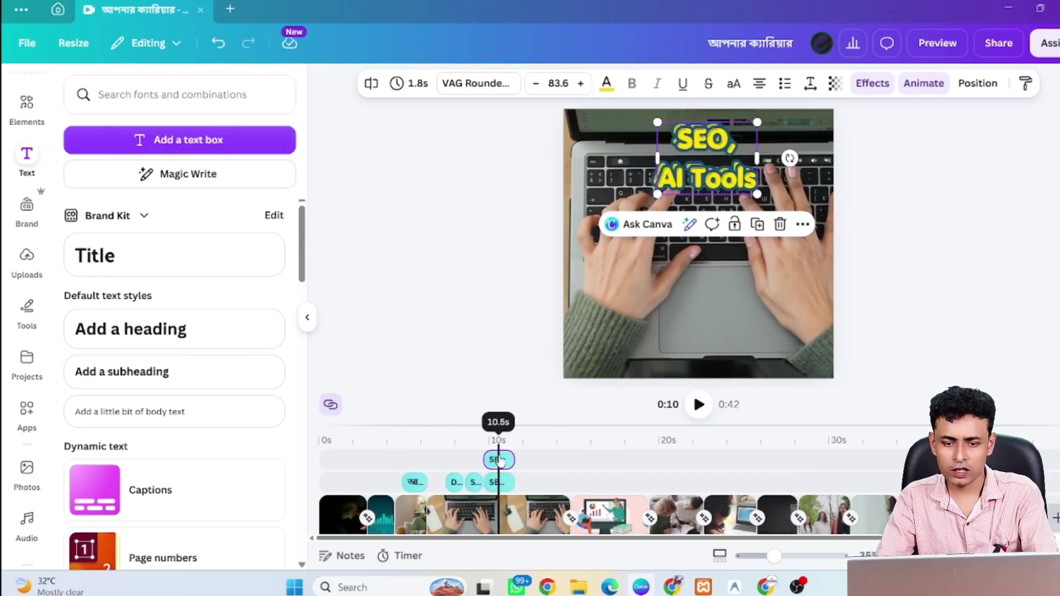
{"action": "left_click_drag", "start_coordinate": [513, 468], "coordinate": [531, 480]}
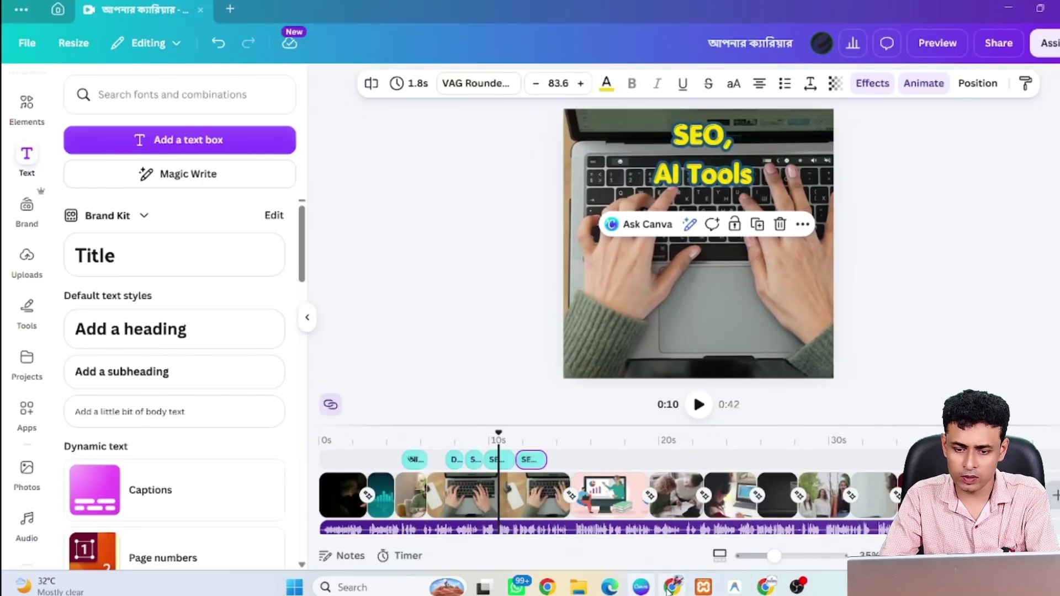
{"action": "left_click", "coordinate": [671, 587]}
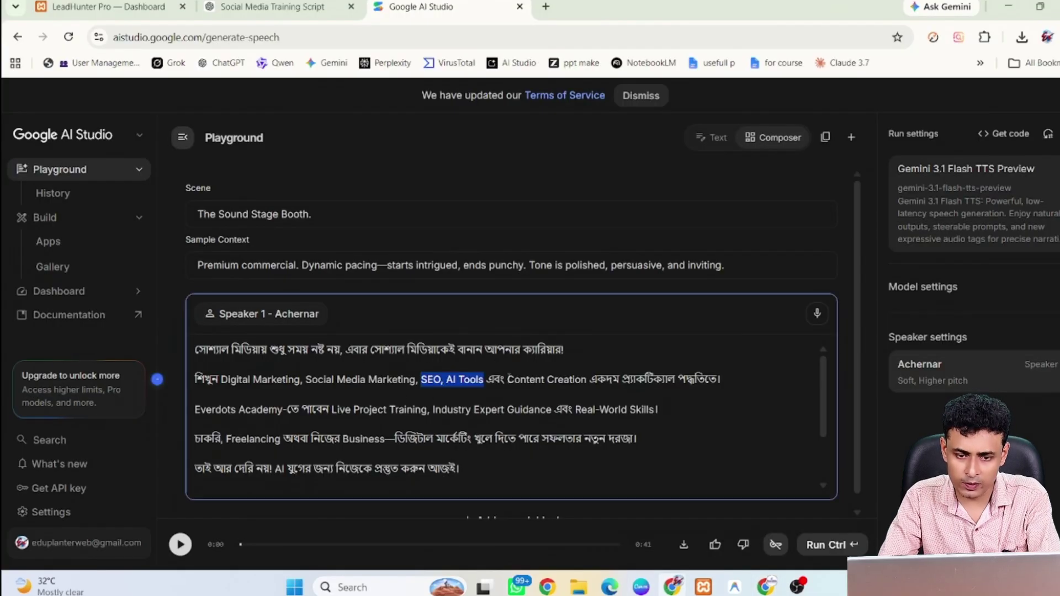
{"action": "left_click", "coordinate": [508, 379]}
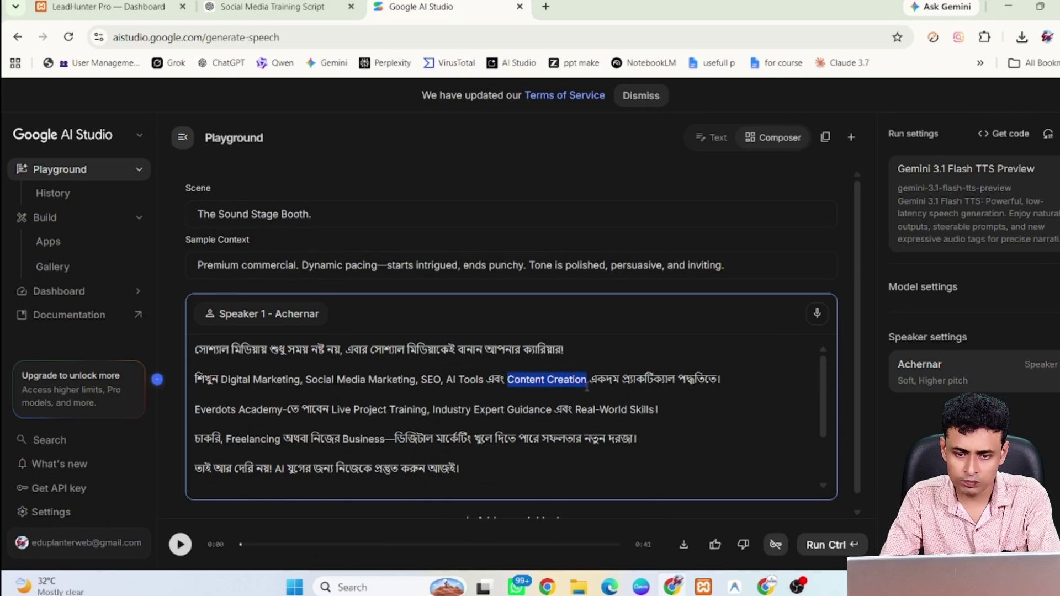
{"action": "key", "text": "alt+Tab"}
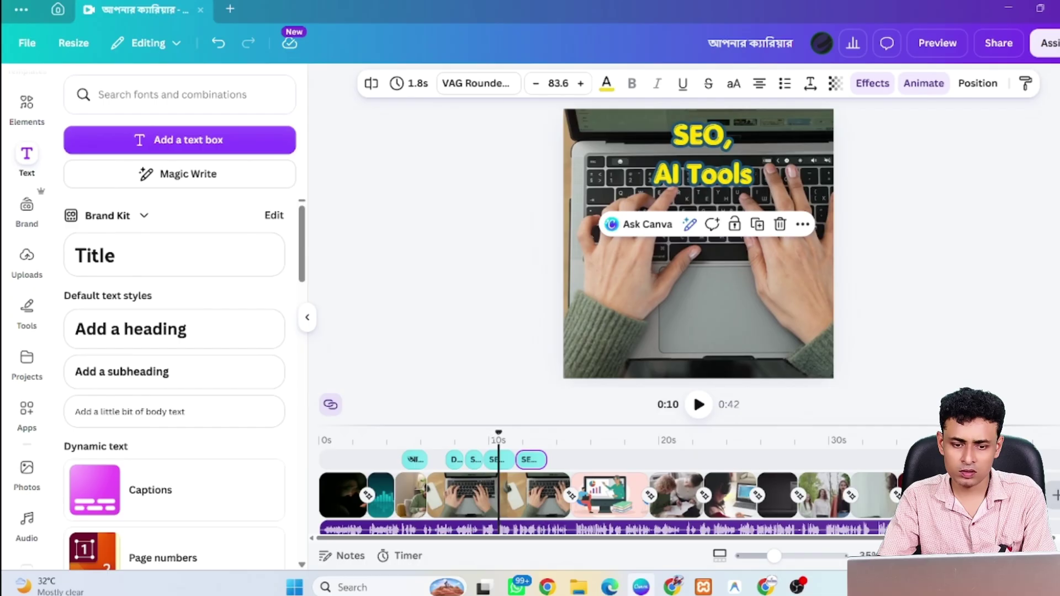
In Canva, replace the duplicated text at 0:12 with "Content Creation", widen its box to fit two lines and center it in the frame
{"action": "left_click", "coordinate": [529, 445]}
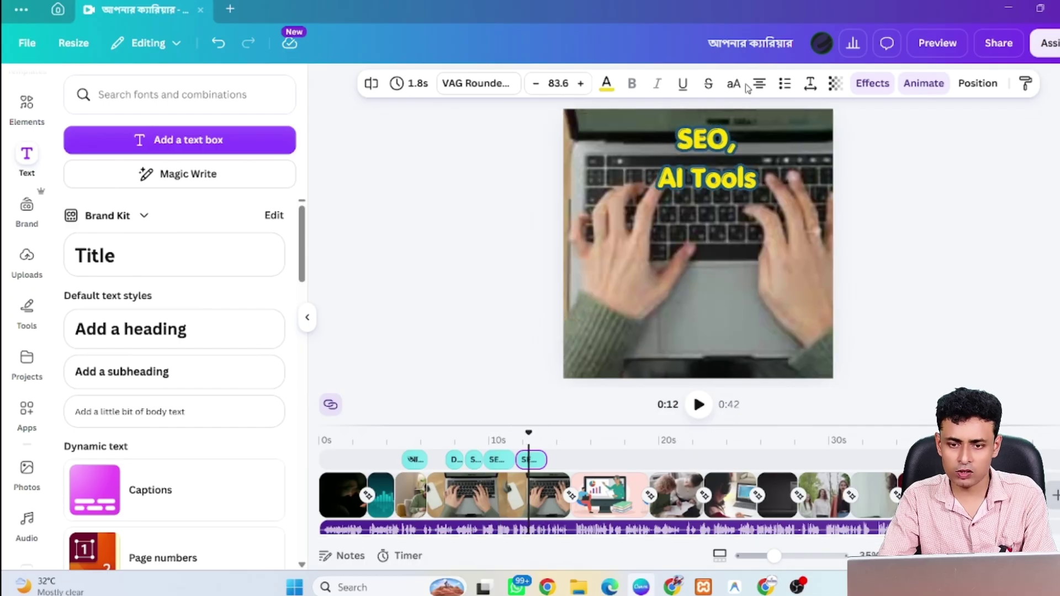
{"action": "left_click", "coordinate": [697, 182]}
{"action": "double_click", "coordinate": [697, 183]}
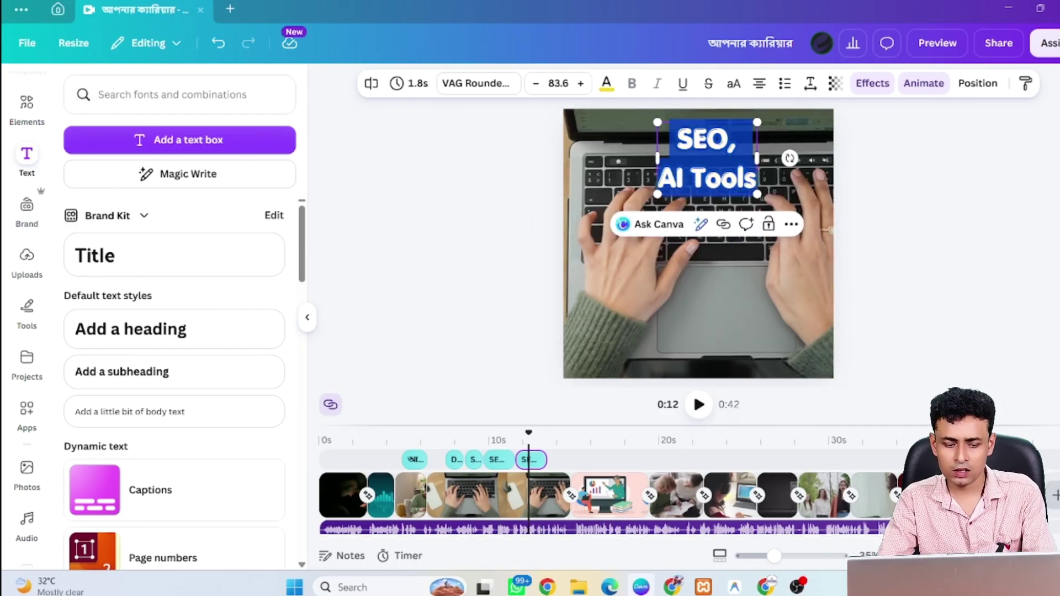
{"action": "type", "text": "Content Creation"}
{"action": "left_click_drag", "start_coordinate": [761, 197], "coordinate": [807, 221]}
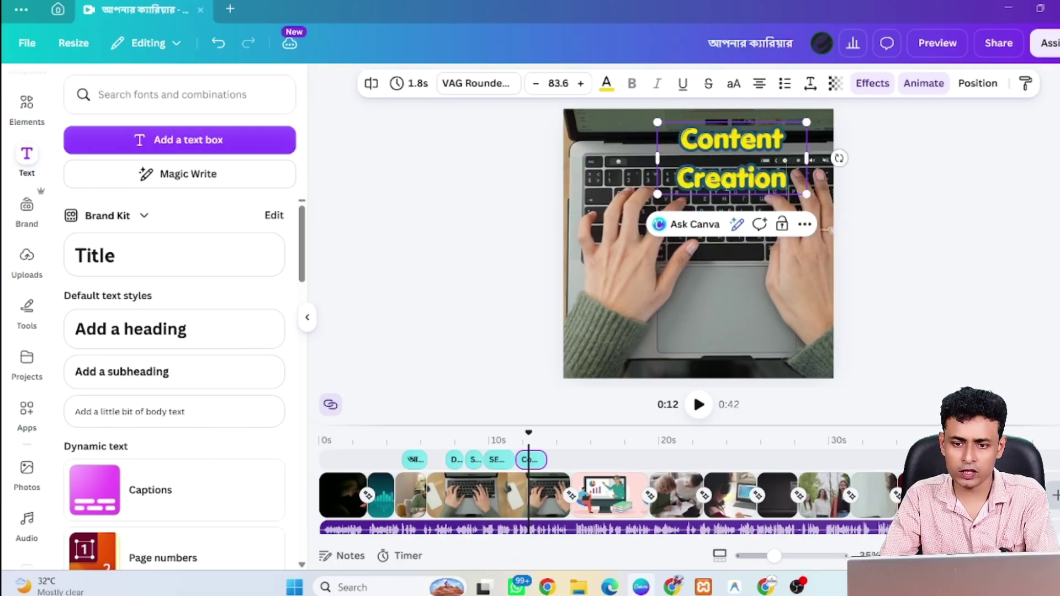
{"action": "left_click", "coordinate": [696, 220]}
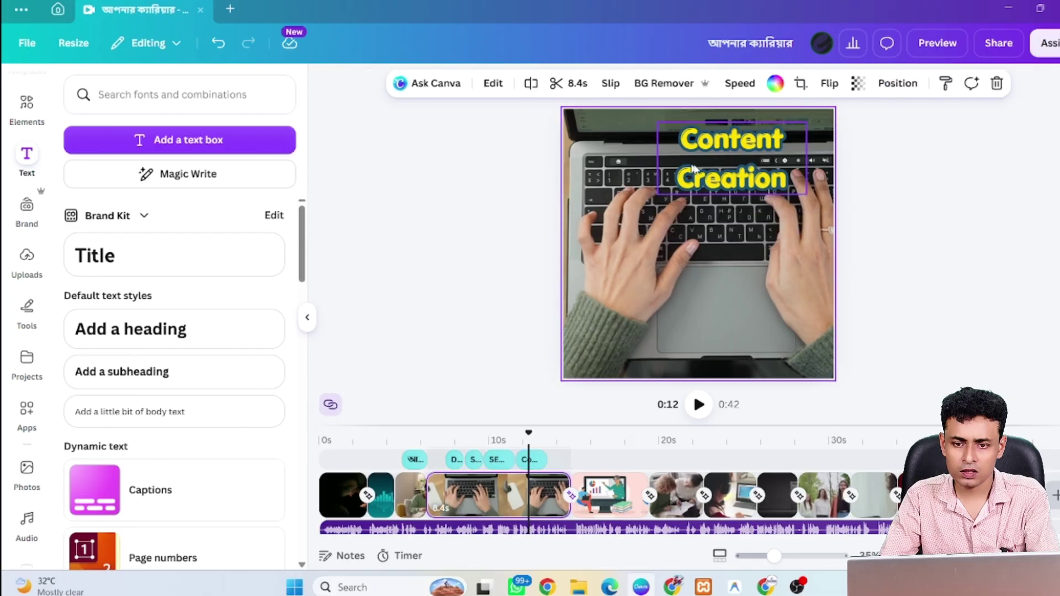
{"action": "left_click_drag", "start_coordinate": [719, 174], "coordinate": [698, 172]}
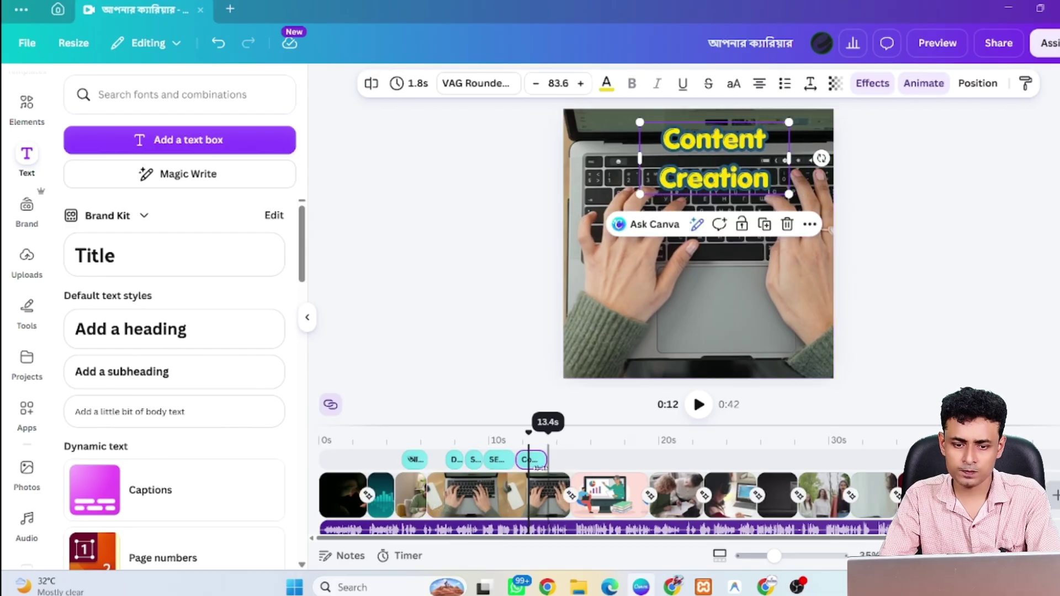
Play the section from about 0:07, start "Content Creation" slightly later so it lasts 1.6 s, and extend "SEO, AI Tools" to 2.1 s
{"action": "left_click_drag", "start_coordinate": [529, 433], "coordinate": [442, 433]}
{"action": "left_click", "coordinate": [698, 404]}
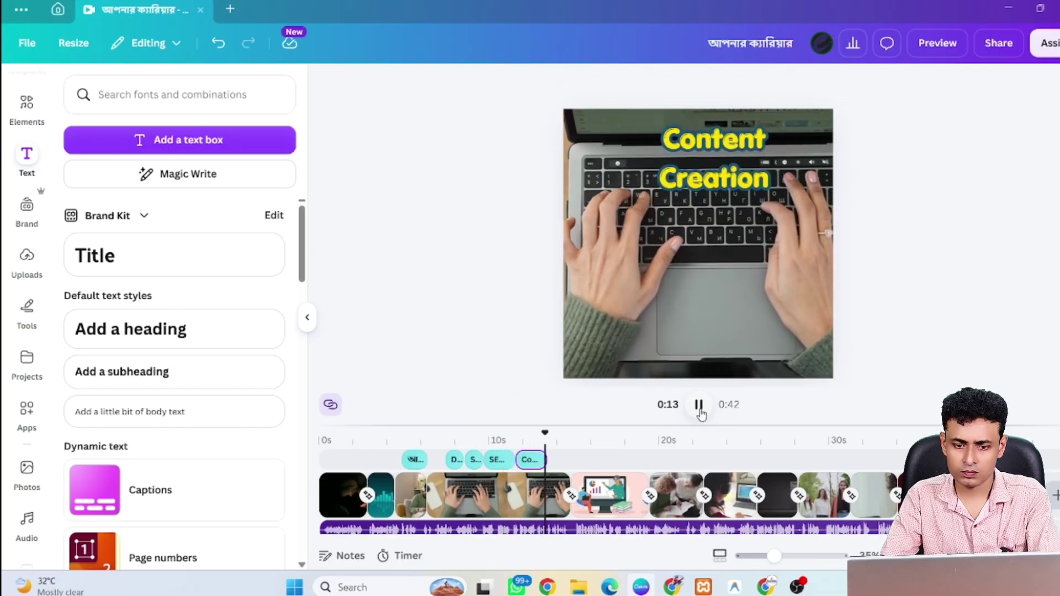
{"action": "left_click", "coordinate": [699, 407]}
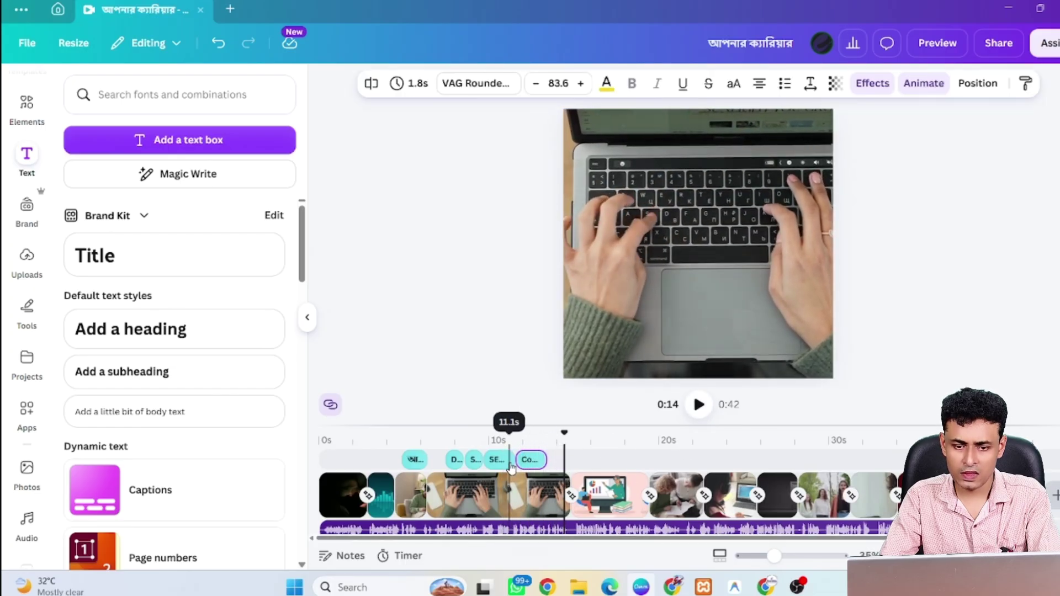
{"action": "left_click_drag", "start_coordinate": [522, 461], "coordinate": [526, 460]}
{"action": "left_click", "coordinate": [493, 465]}
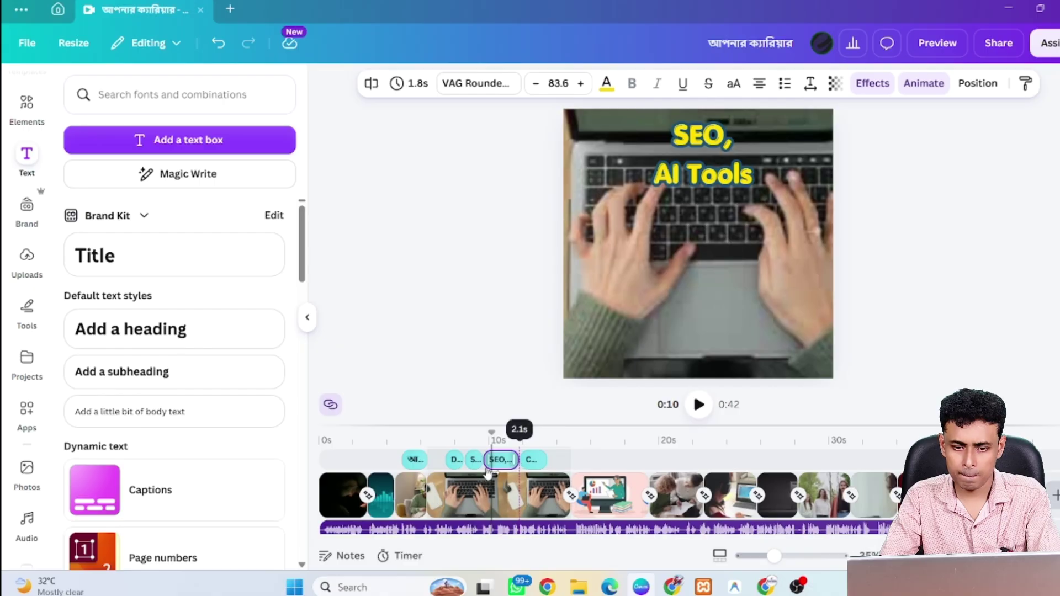
Play the keyword texts from 0:06 to 0:17 and check the next script line in Google AI Studio
{"action": "left_click", "coordinate": [429, 436]}
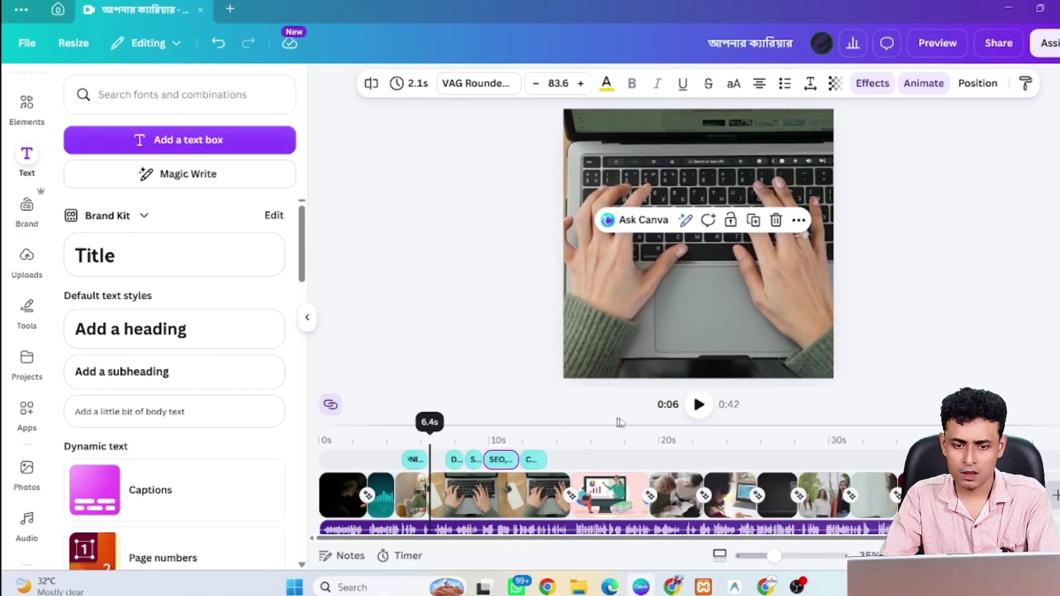
{"action": "left_click", "coordinate": [698, 405]}
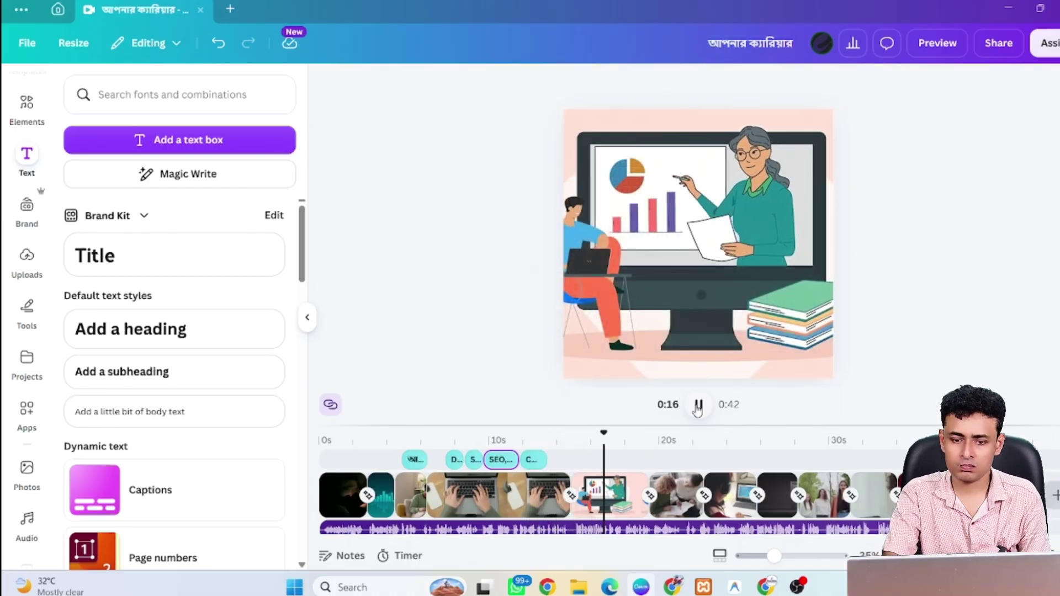
{"action": "left_click", "coordinate": [698, 406]}
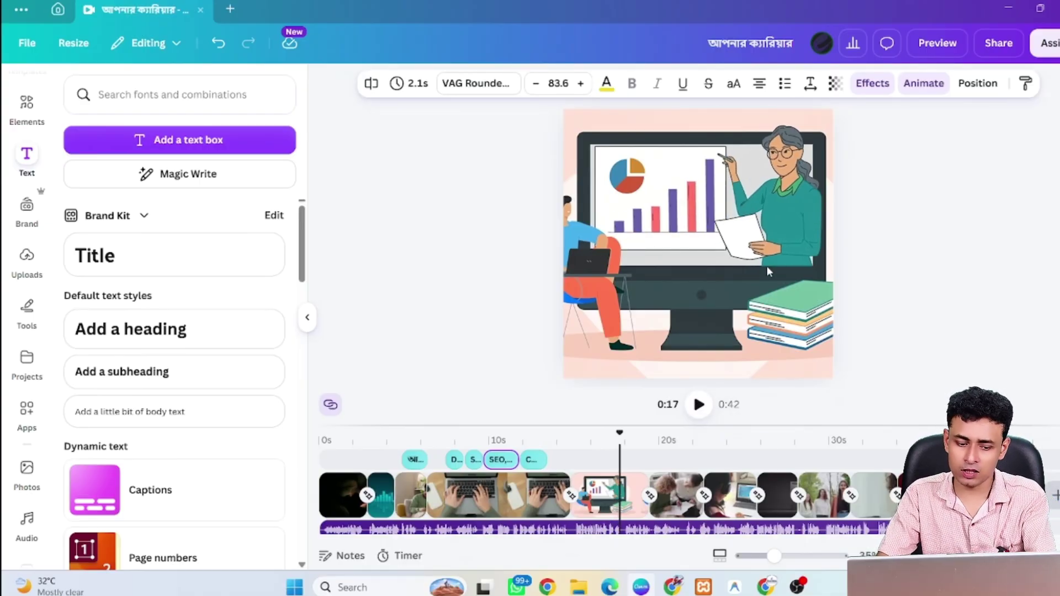
{"action": "key", "text": "alt+Tab"}
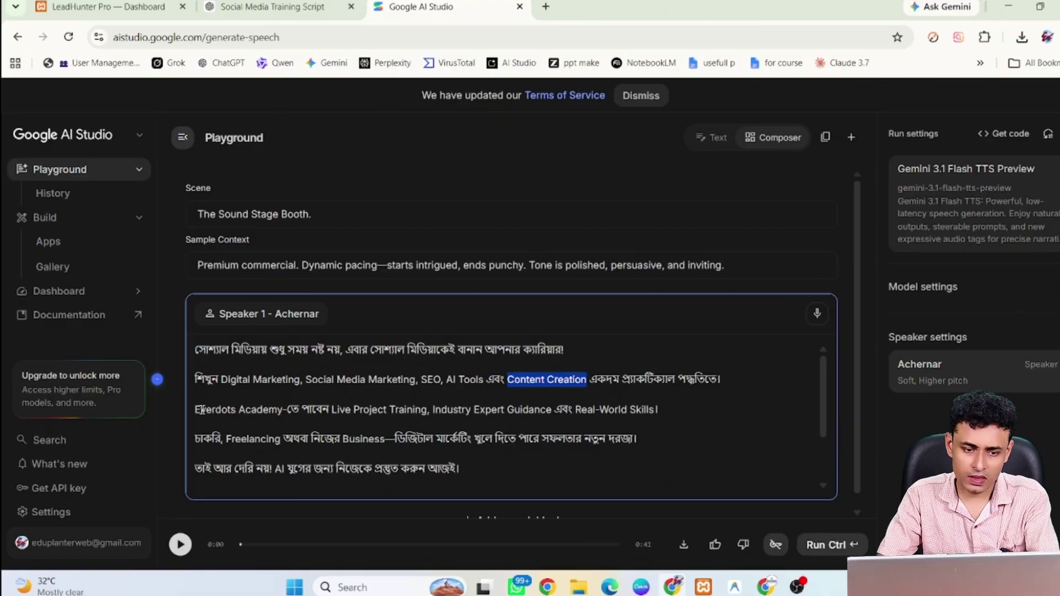
{"action": "key", "text": "alt+Tab"}
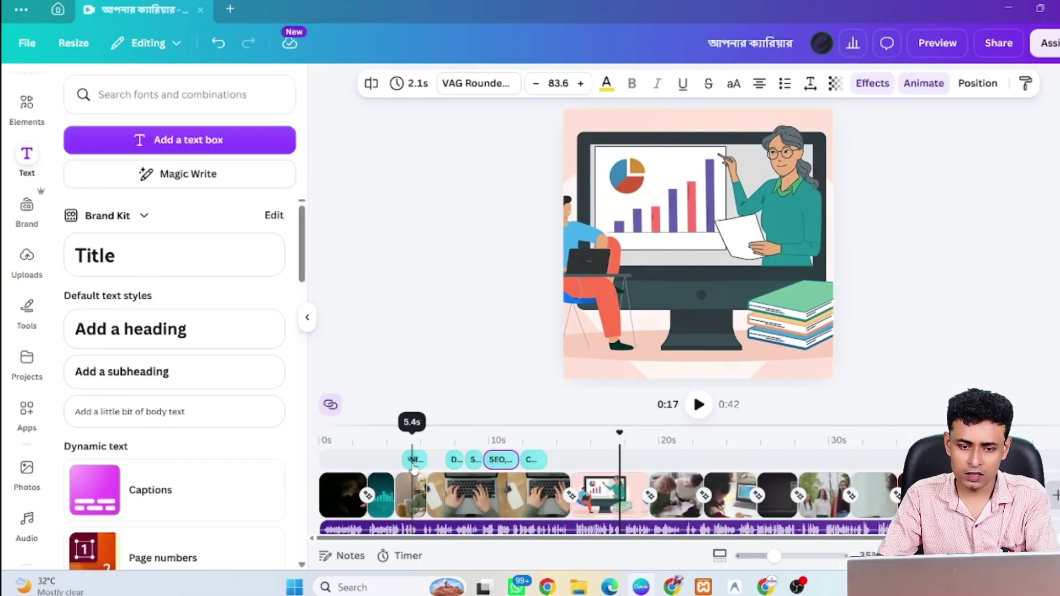
In Canva, duplicate the "SEO, AI Tools" text and place the copy at about 0:15, where the illustrated teacher clip starts
{"action": "left_click", "coordinate": [502, 460]}
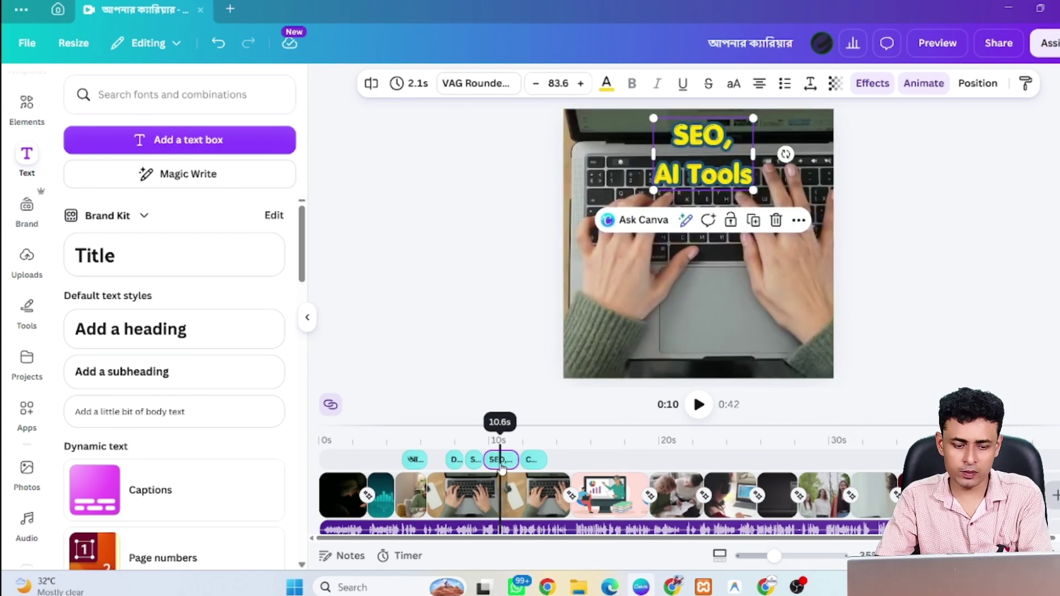
{"action": "left_click_drag", "start_coordinate": [500, 459], "coordinate": [528, 480]}
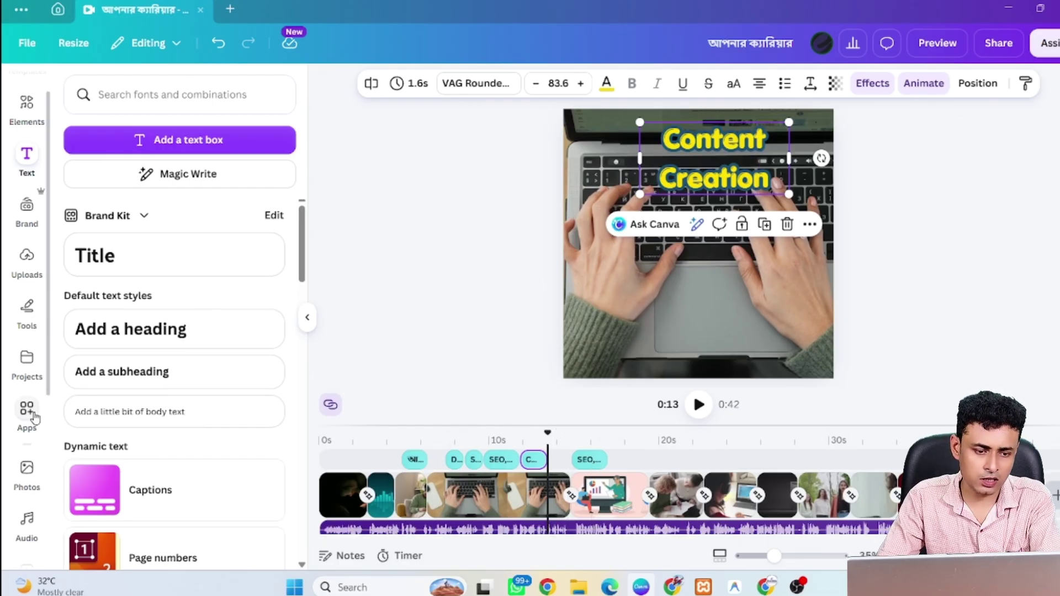
Recolour the duplicated "SEO, AI Tools" text at about 0:15 white and widen its text box
{"action": "left_click", "coordinate": [593, 462]}
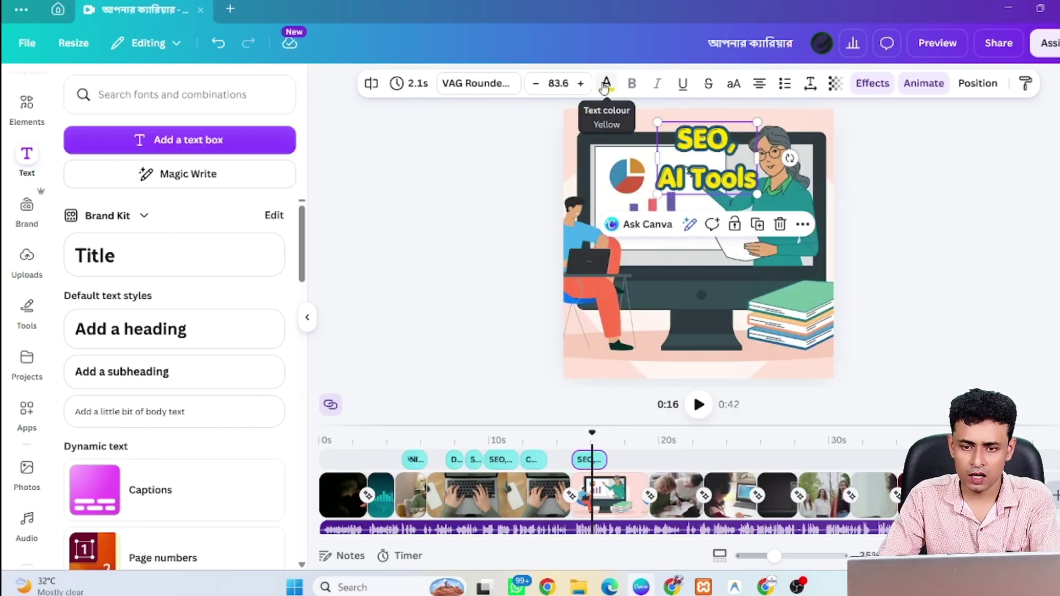
{"action": "left_click", "coordinate": [607, 81]}
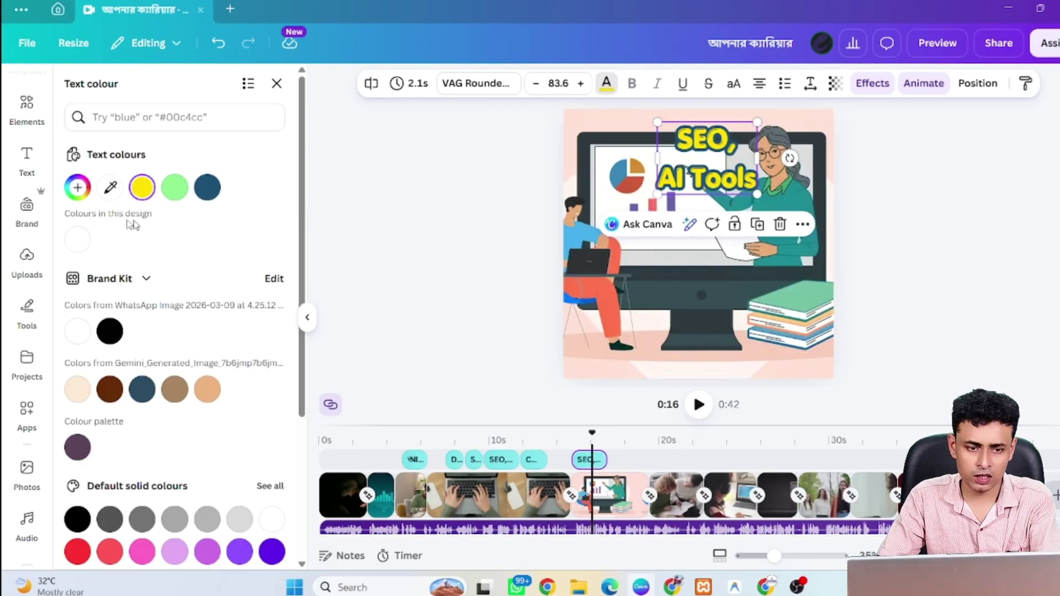
{"action": "left_click", "coordinate": [79, 241]}
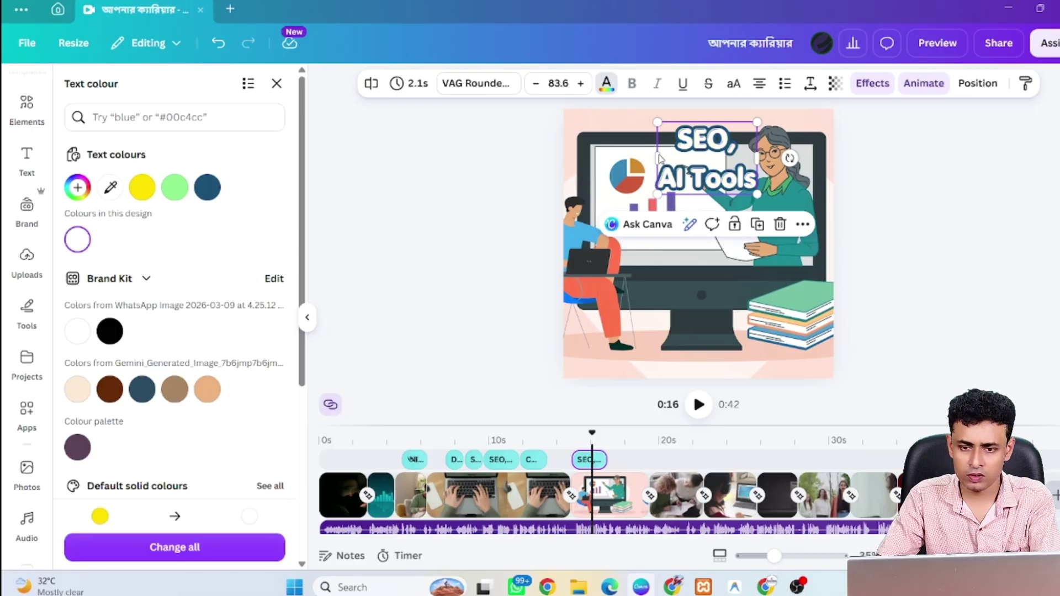
{"action": "left_click_drag", "start_coordinate": [652, 157], "coordinate": [607, 160]}
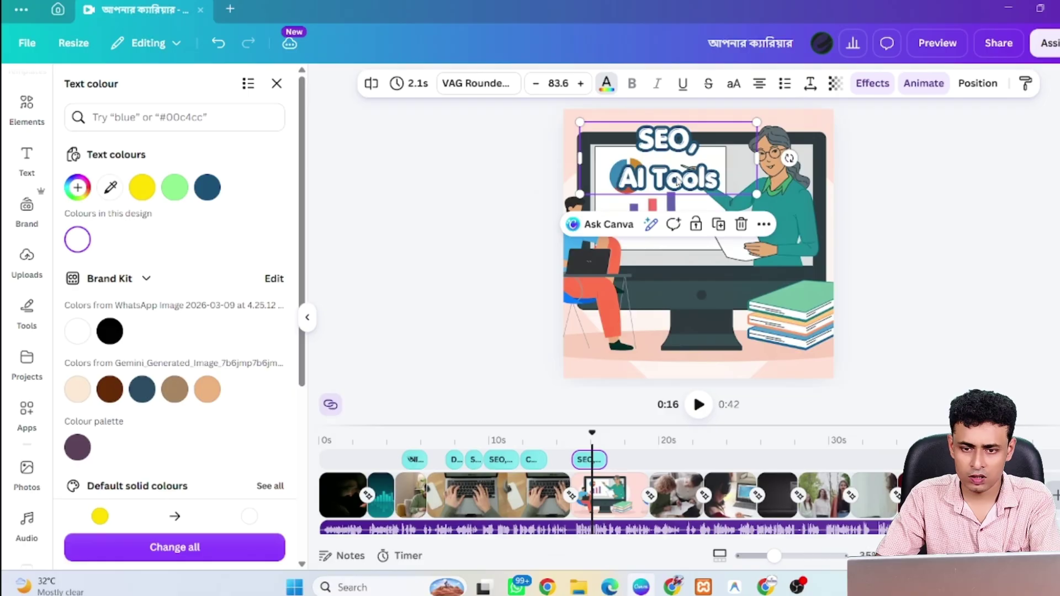
Copy "Everdots Academy" from the script's third line in Google AI Studio and replace the white text in Canva with it
{"action": "double_click", "coordinate": [678, 180]}
{"action": "key", "text": "Escape"}
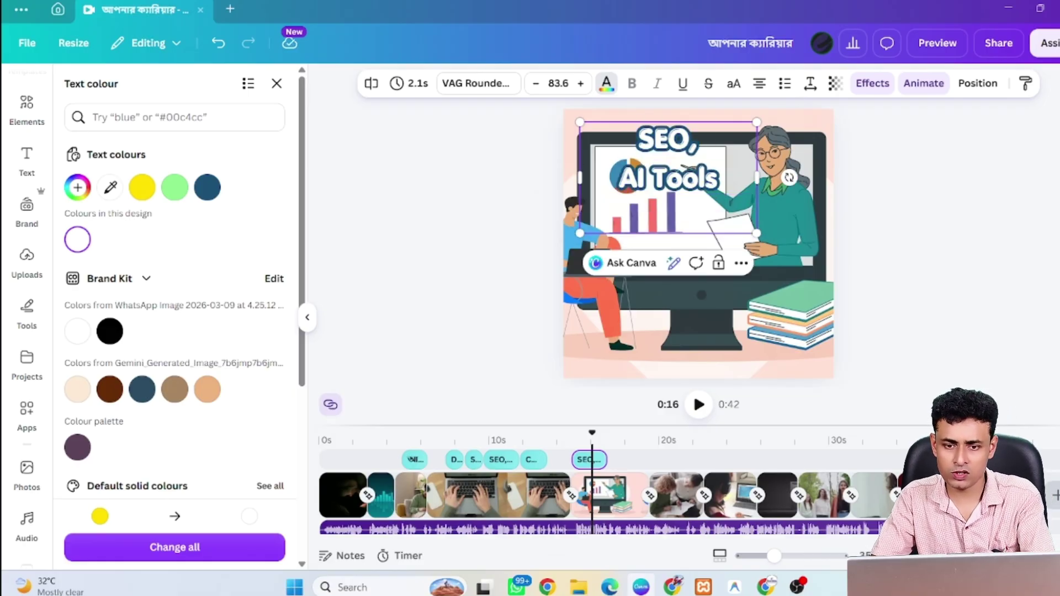
{"action": "key", "text": "alt+Tab"}
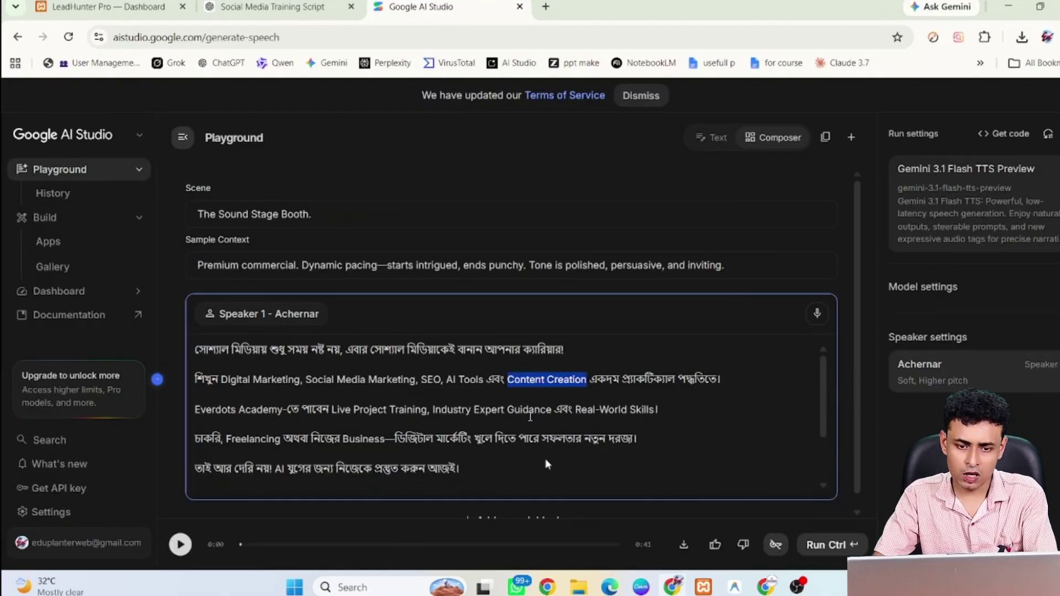
{"action": "left_click", "coordinate": [194, 413]}
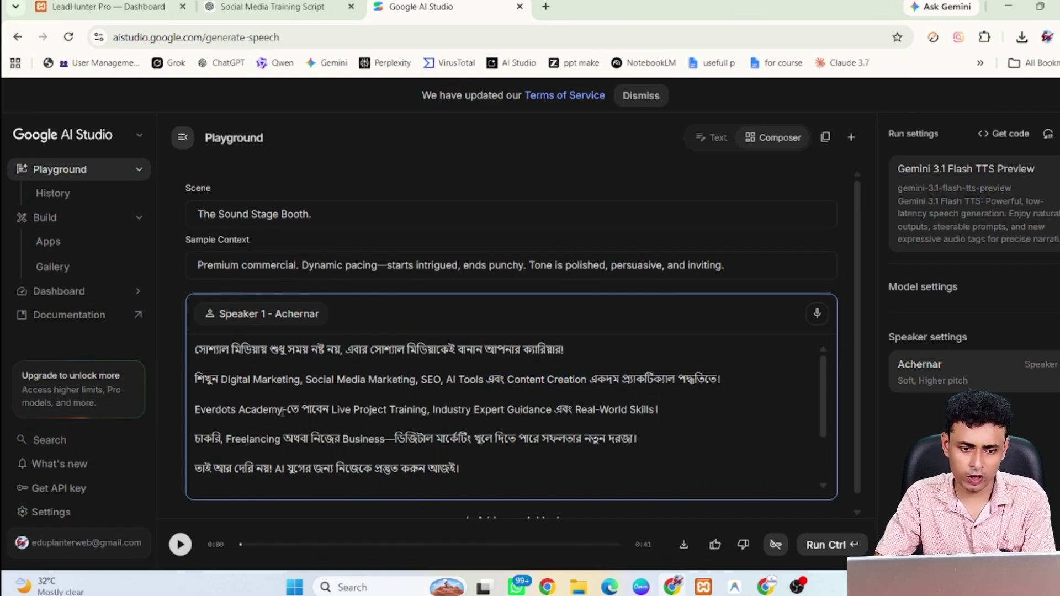
{"action": "mouse_move", "coordinate": [283, 412]}
{"action": "left_mouse_down"}
{"action": "mouse_move", "coordinate": [195, 395]}
{"action": "mouse_move", "coordinate": [198, 410]}
{"action": "mouse_move", "coordinate": [284, 414]}
{"action": "left_mouse_up"}
{"action": "key", "text": "ctrl+c"}
{"action": "key", "text": "alt+Tab"}
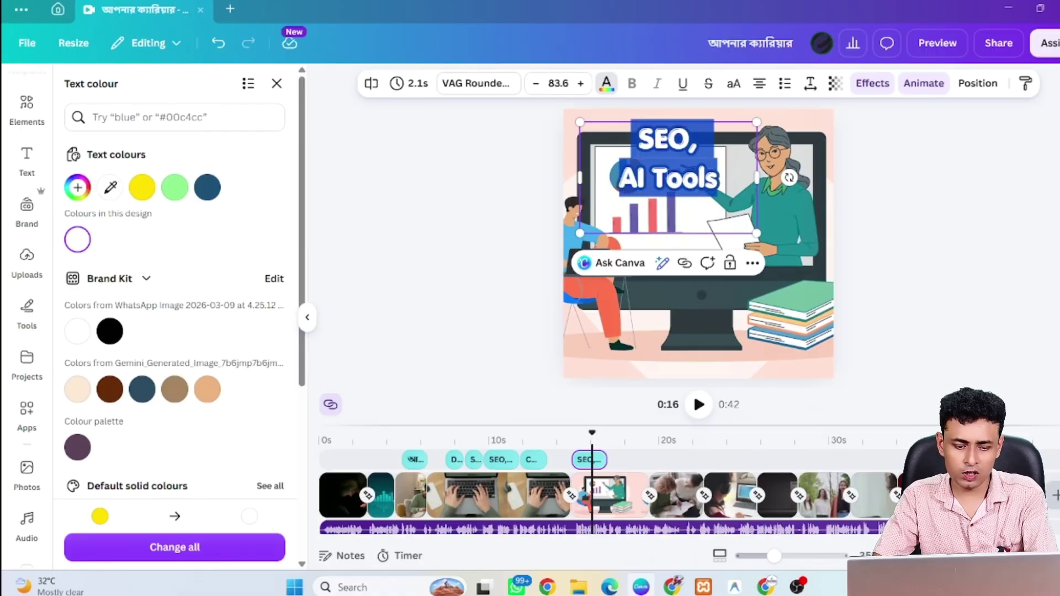
{"action": "key", "text": "ctrl+v"}
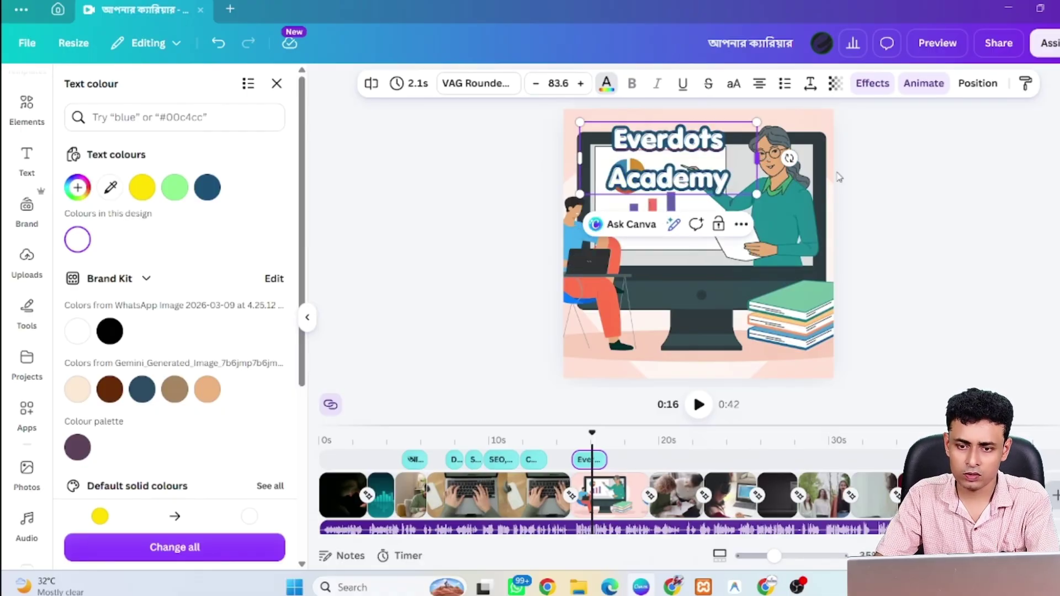
Fit "Everdots Academy" on one line, reduce it to size 48 and place it on the illustrated monitor's lower bezel
{"action": "left_click_drag", "start_coordinate": [839, 177], "coordinate": [853, 182]}
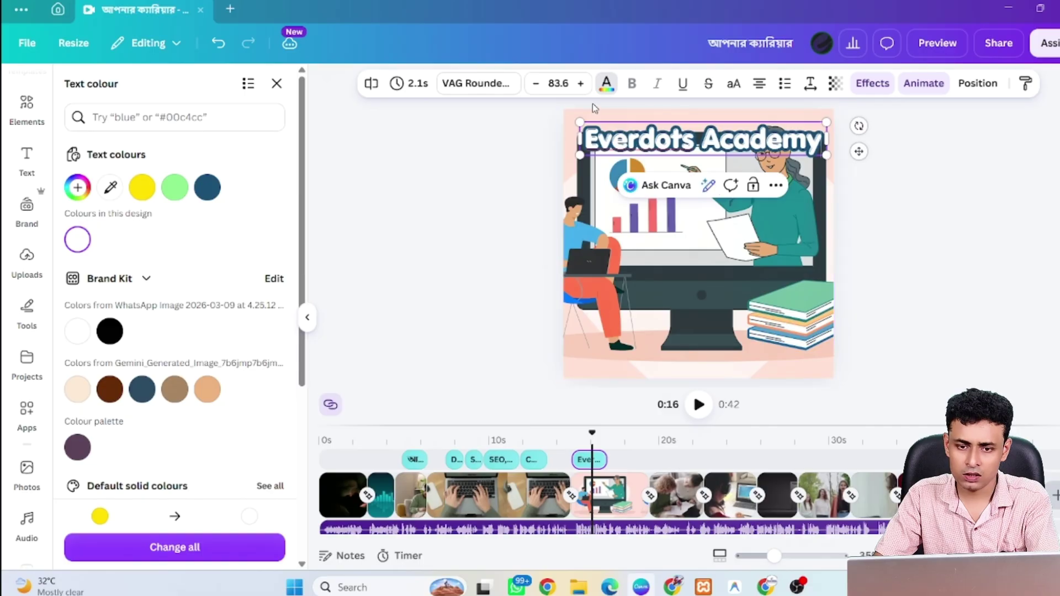
{"action": "left_click_drag", "start_coordinate": [580, 122], "coordinate": [668, 134]}
{"action": "left_click_drag", "start_coordinate": [750, 129], "coordinate": [708, 250]}
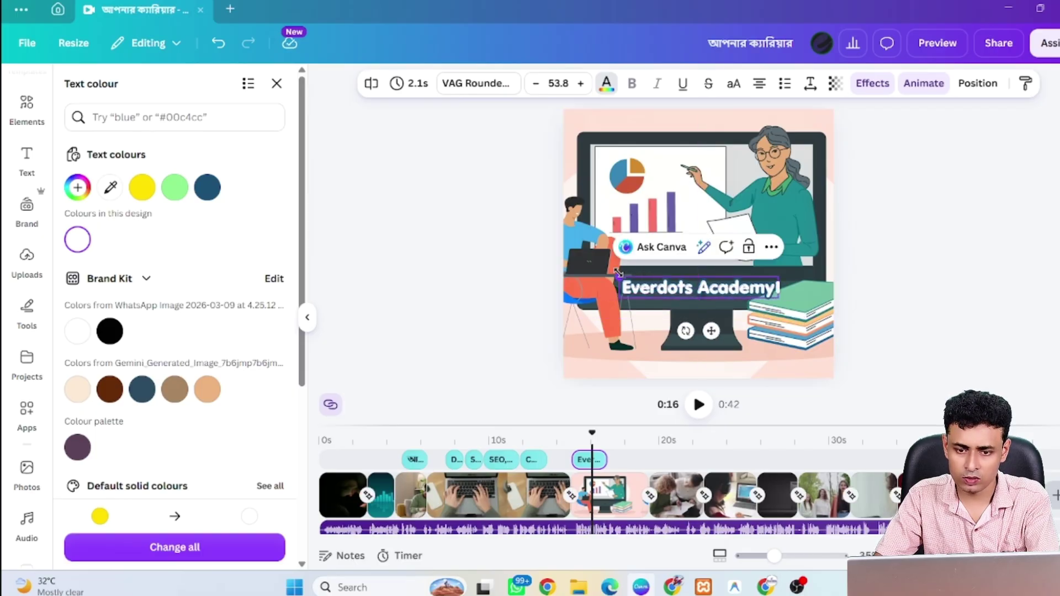
{"action": "left_click_drag", "start_coordinate": [619, 273], "coordinate": [636, 279]}
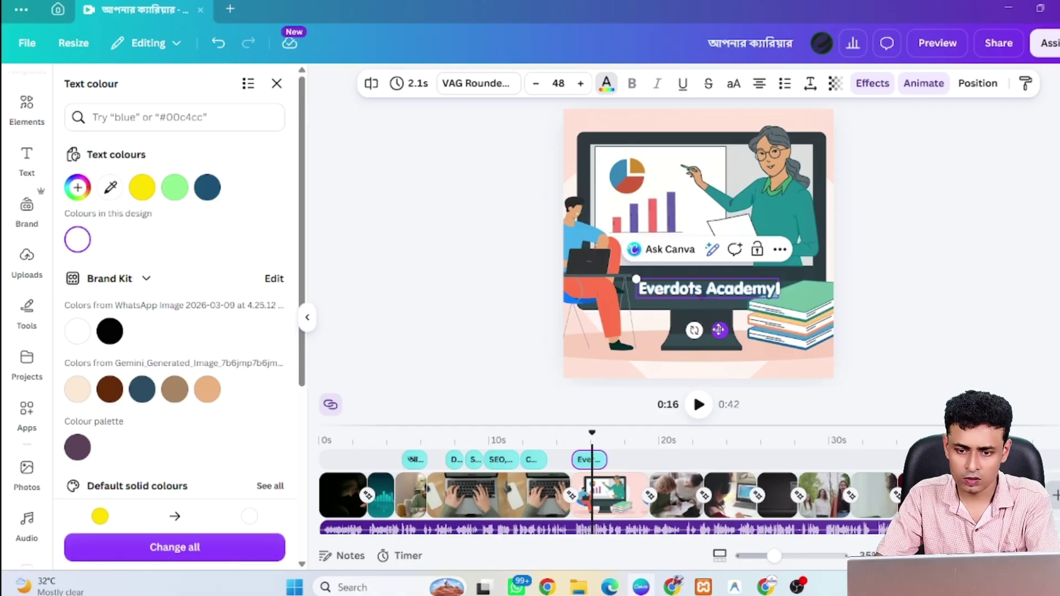
{"action": "left_click_drag", "start_coordinate": [718, 330], "coordinate": [706, 316]}
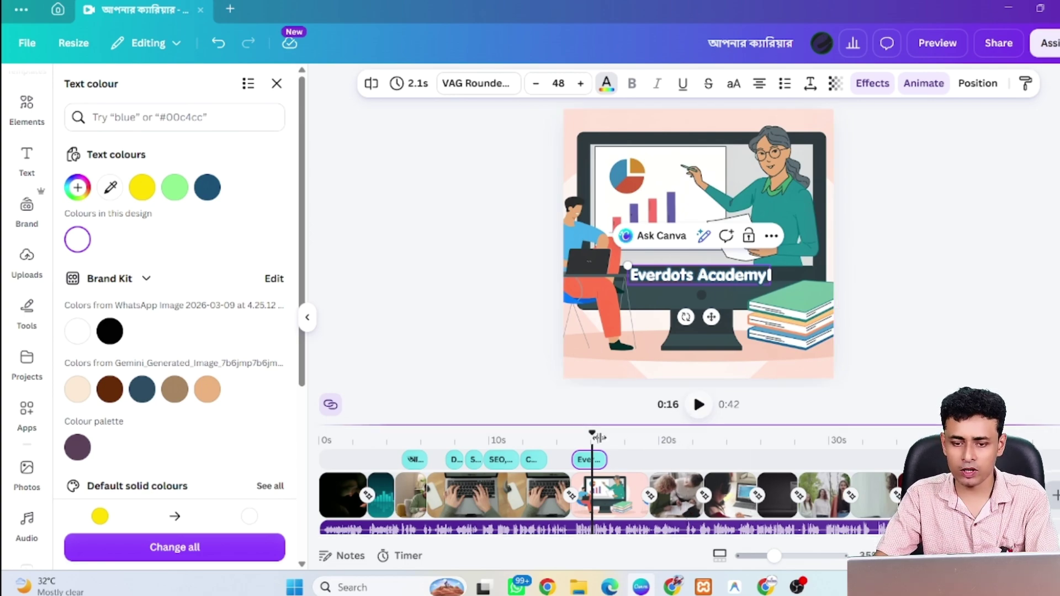
Extend "Everdots Academy" to 2.7 s, play through to about 0:29 and set the playhead at 0:28 in the protest clip
{"action": "key", "text": "space"}
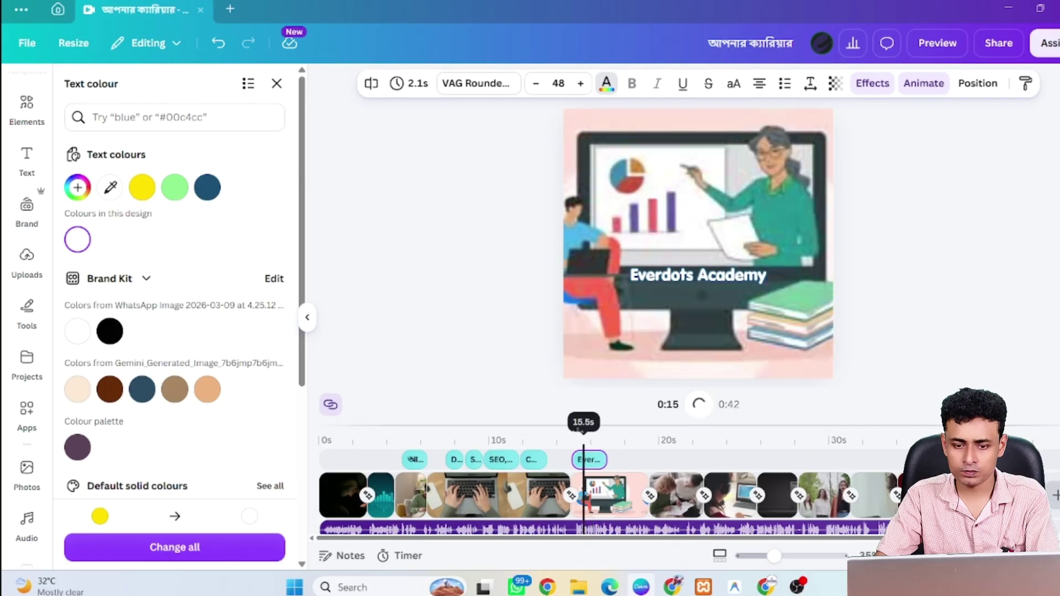
{"action": "left_click", "coordinate": [555, 432]}
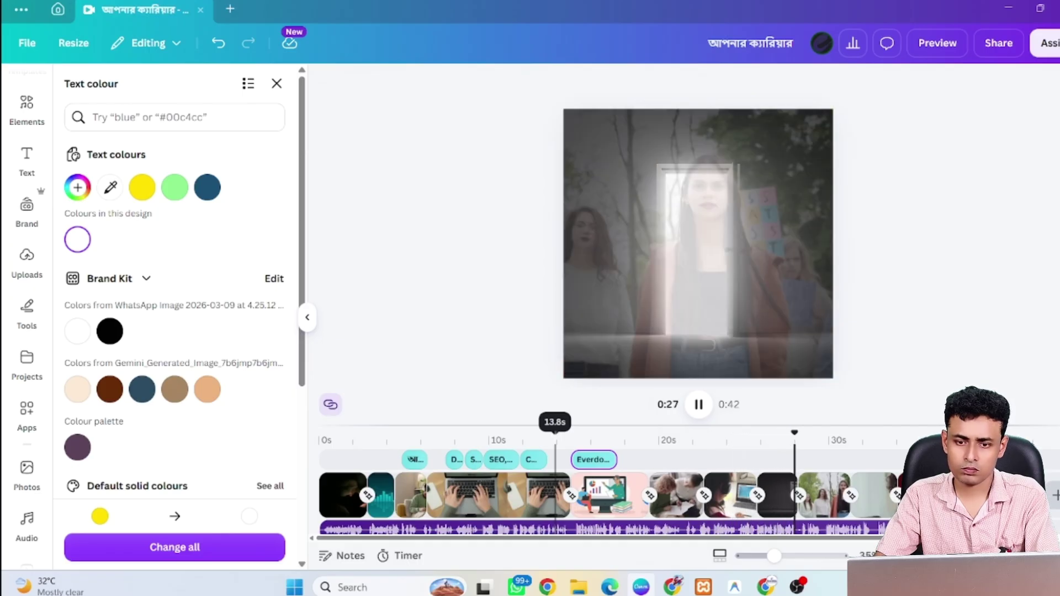
{"action": "key", "text": "space"}
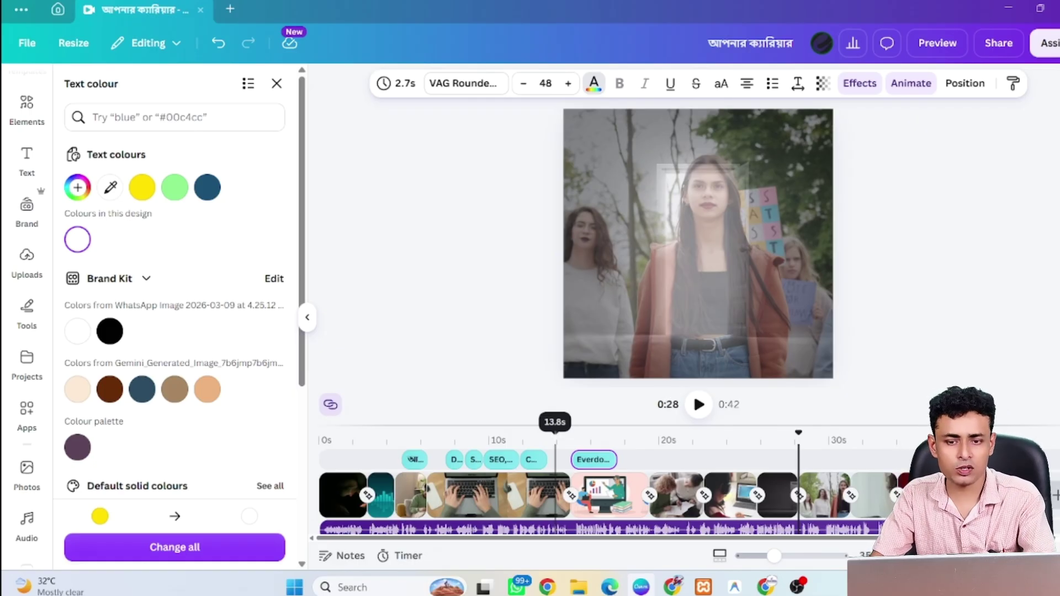
{"action": "key", "text": "space"}
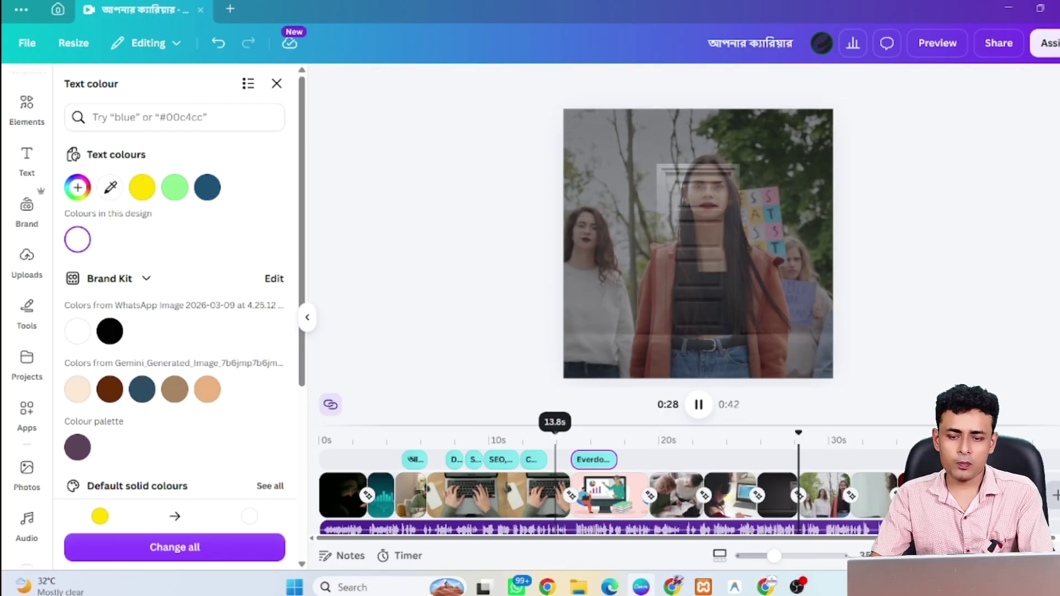
{"action": "key", "text": "space"}
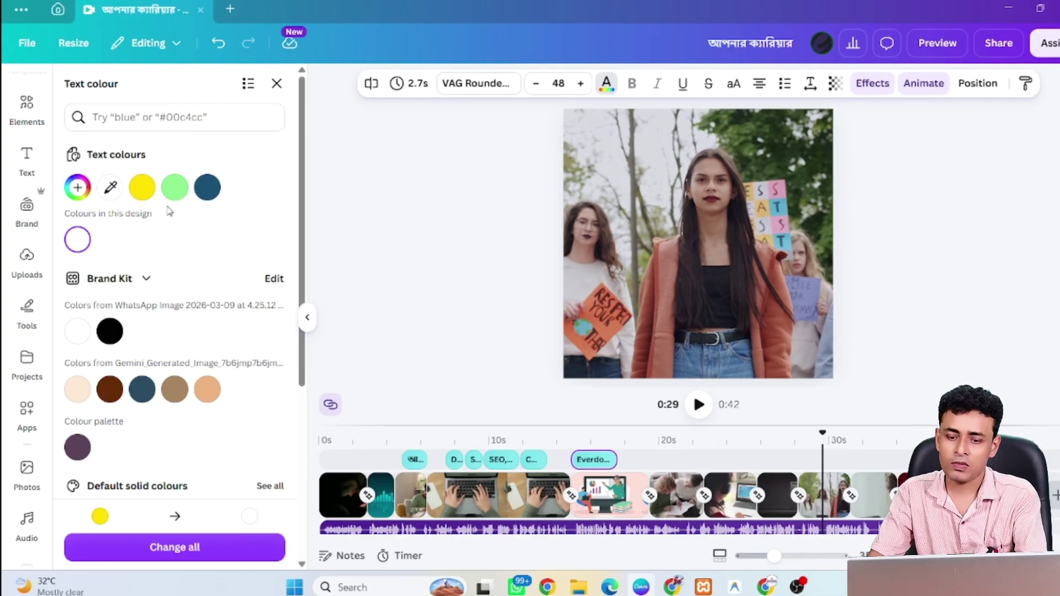
{"action": "left_click_drag", "start_coordinate": [822, 433], "coordinate": [807, 434]}
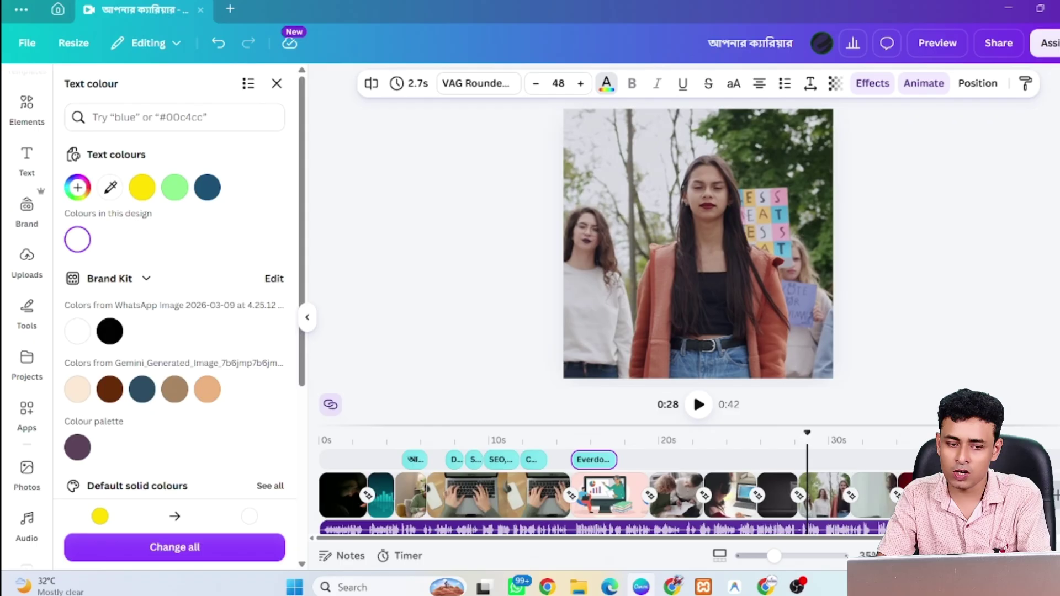
Search the elements for "question", insert the thinking man graphic at 0:28 and scale it down into the frame's lower-left corner
{"action": "left_click", "coordinate": [27, 105]}
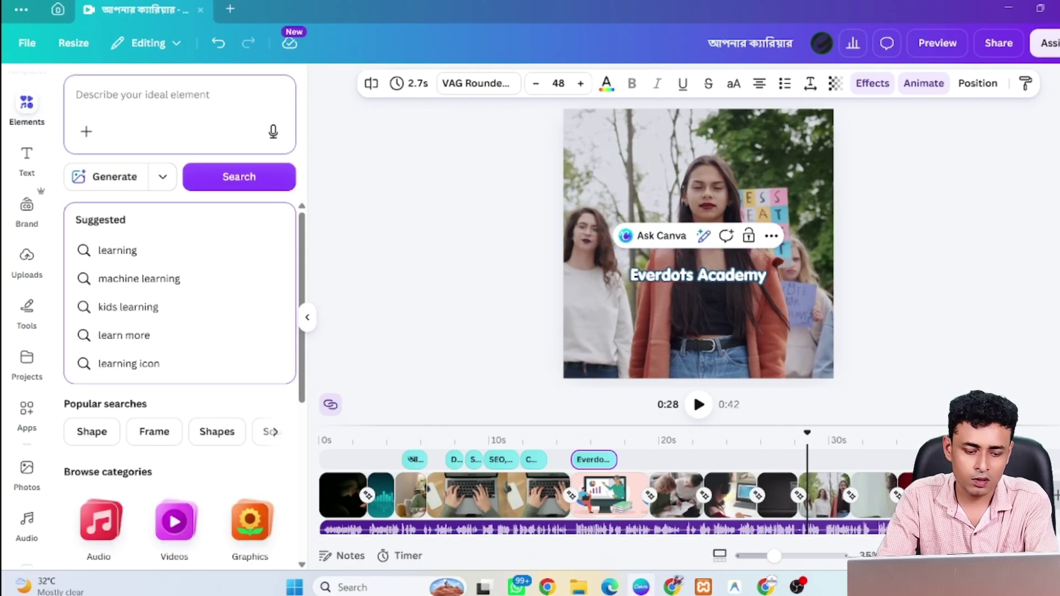
{"action": "type", "text": "question"}
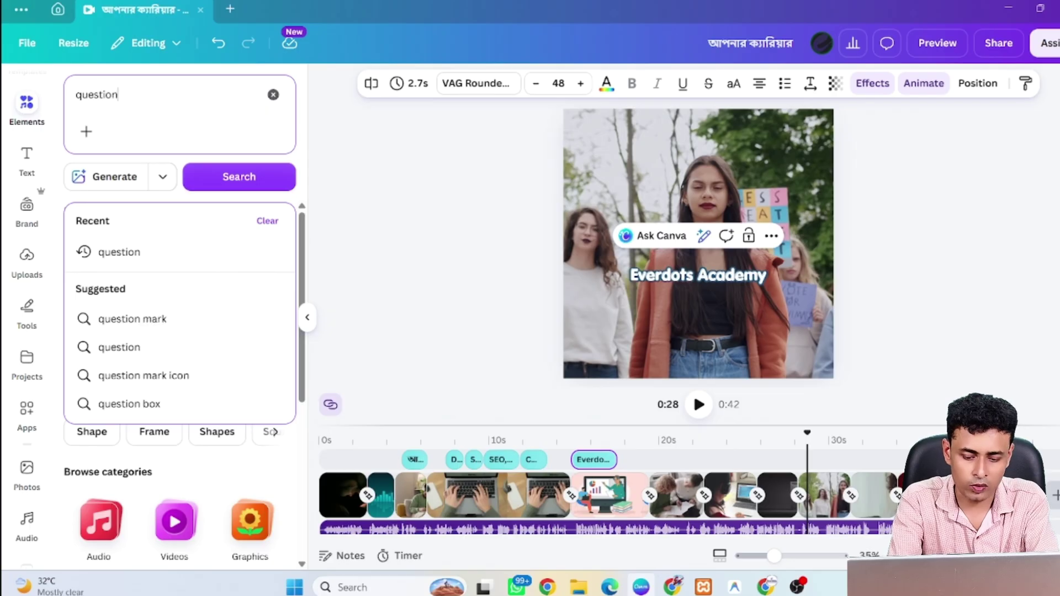
{"action": "key", "text": "Return"}
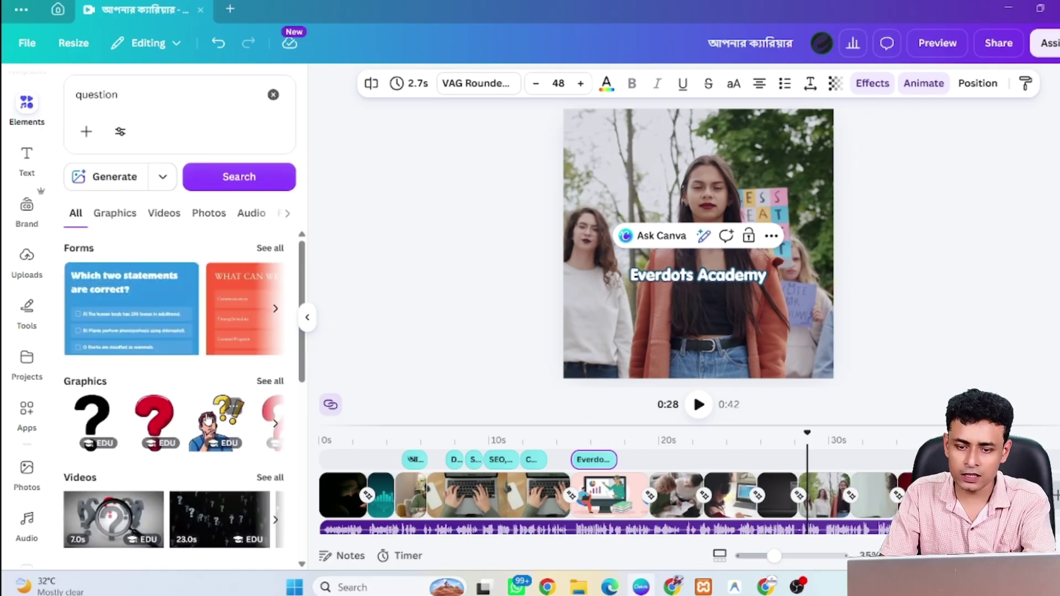
{"action": "left_click_drag", "start_coordinate": [207, 420], "coordinate": [633, 161]}
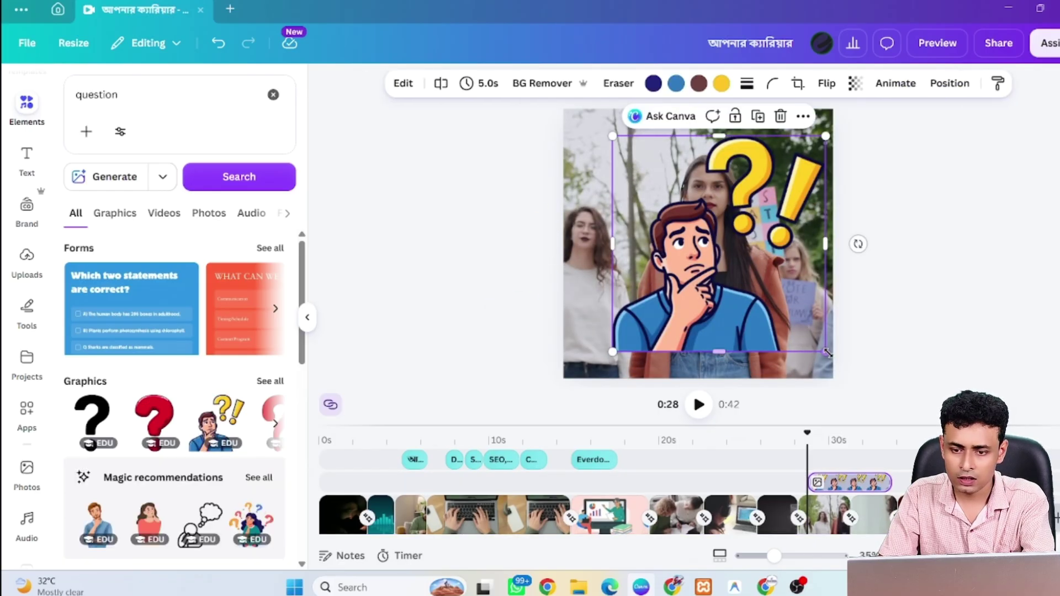
{"action": "left_click_drag", "start_coordinate": [826, 352], "coordinate": [615, 325]}
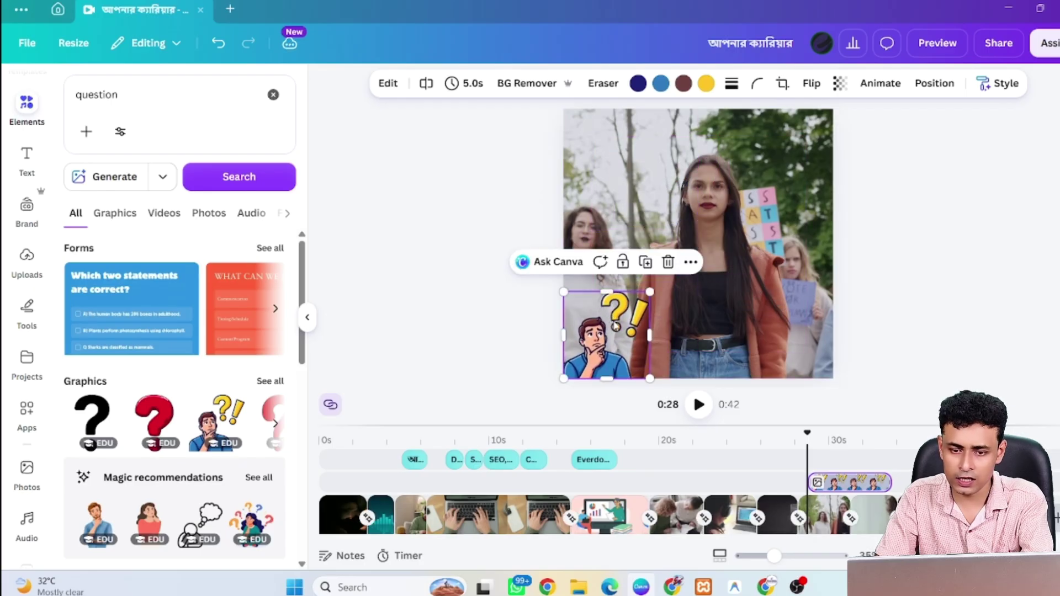
{"action": "left_click_drag", "start_coordinate": [661, 274], "coordinate": [667, 262]}
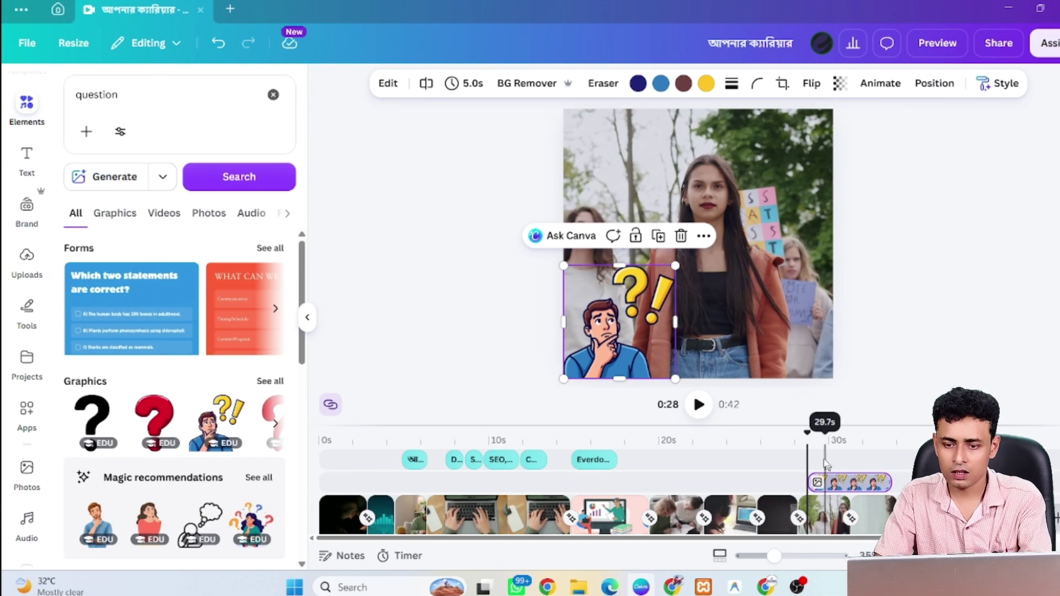
Preview the thinking man graphic, shorten it to 1.6 s and replay the video from 0:26 to about 0:37
{"action": "left_click", "coordinate": [699, 408]}
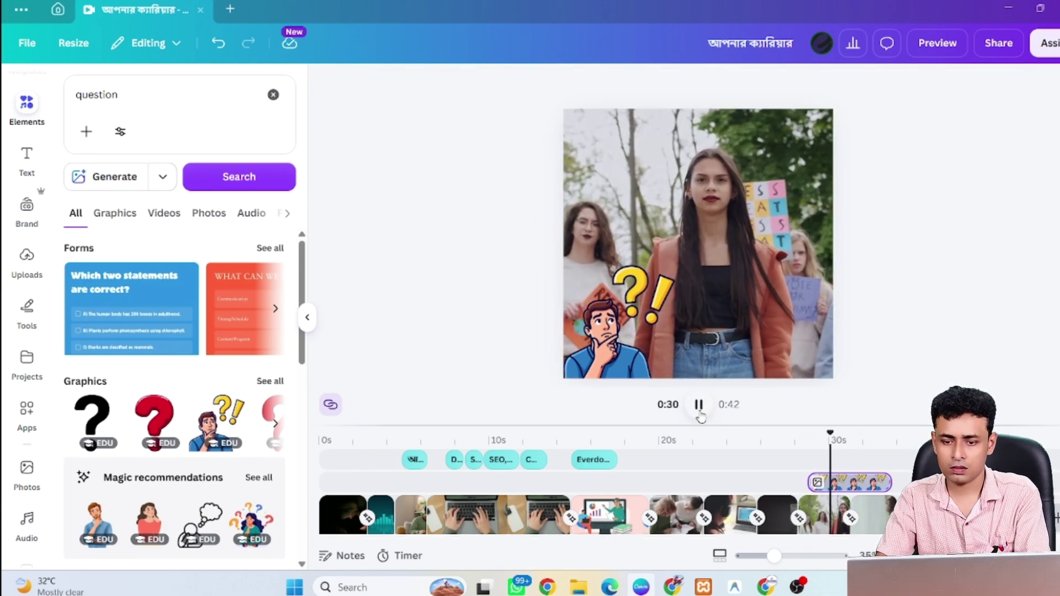
{"action": "left_click", "coordinate": [699, 408]}
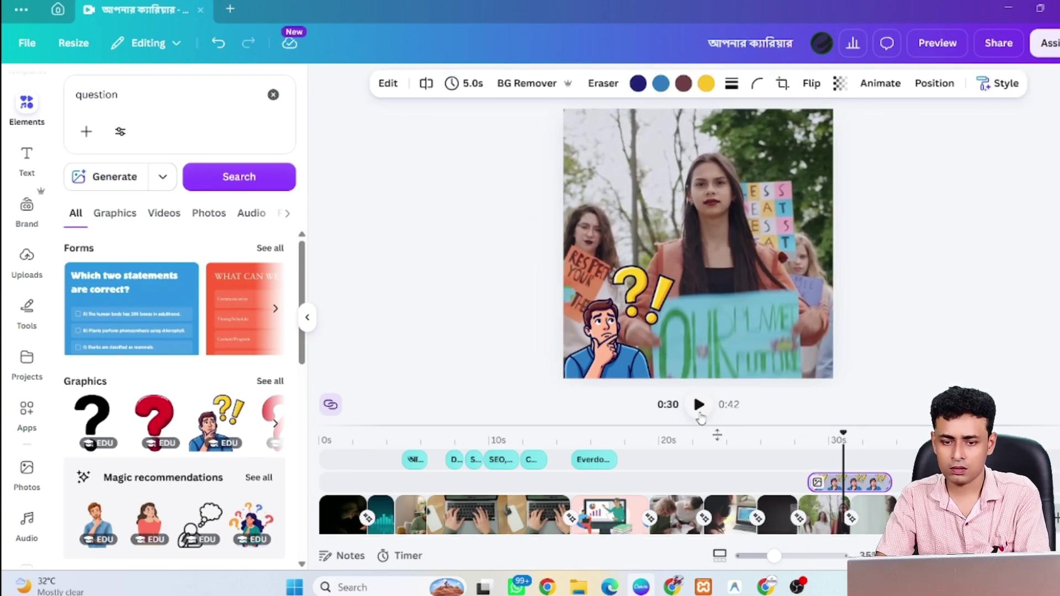
{"action": "right_click", "coordinate": [886, 489]}
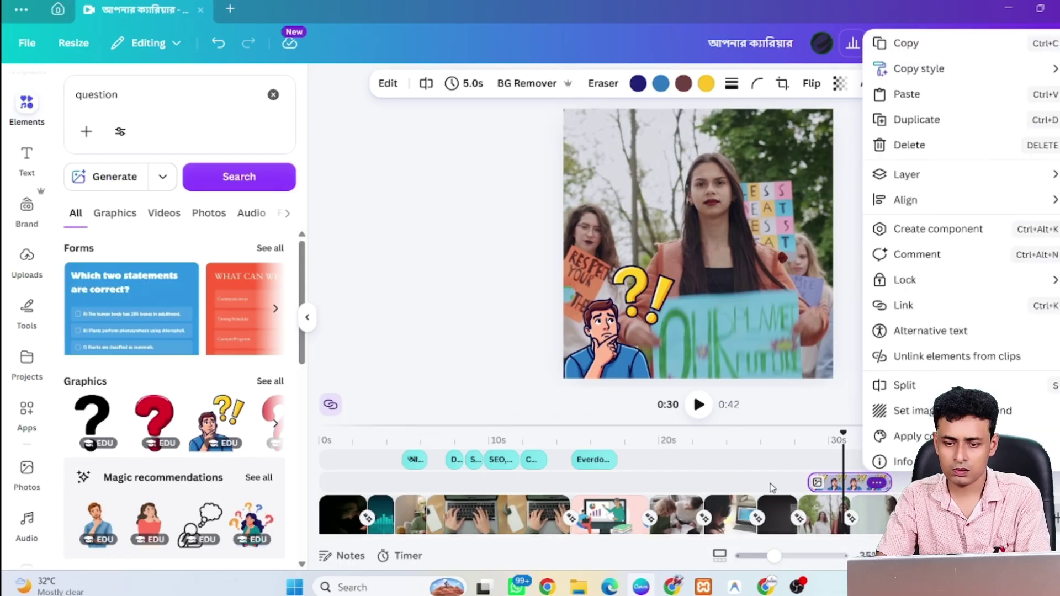
{"action": "left_click", "coordinate": [893, 489]}
{"action": "left_click_drag", "start_coordinate": [890, 482], "coordinate": [834, 516]}
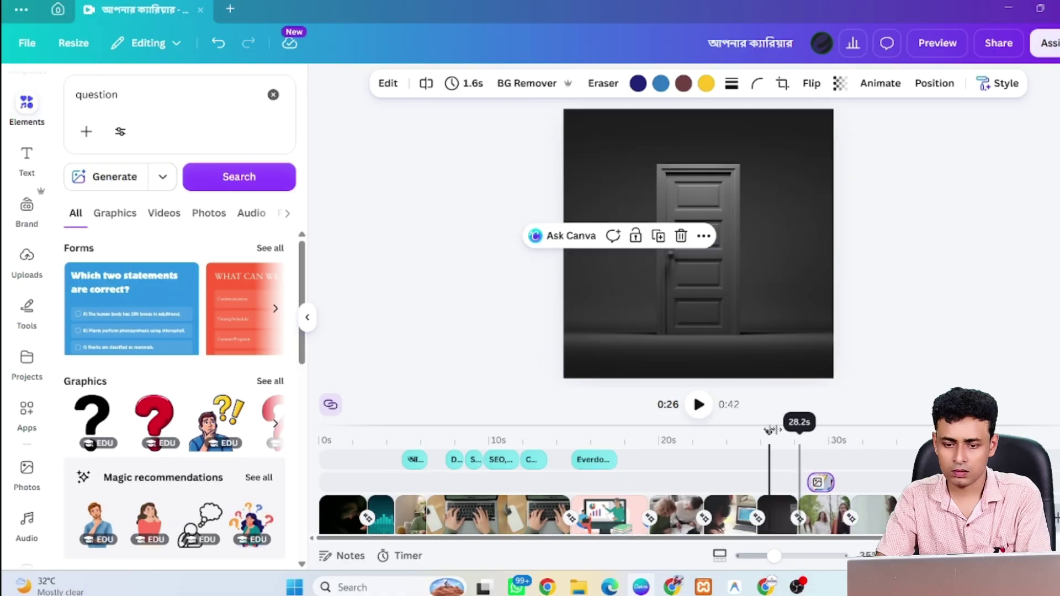
{"action": "left_click", "coordinate": [698, 405]}
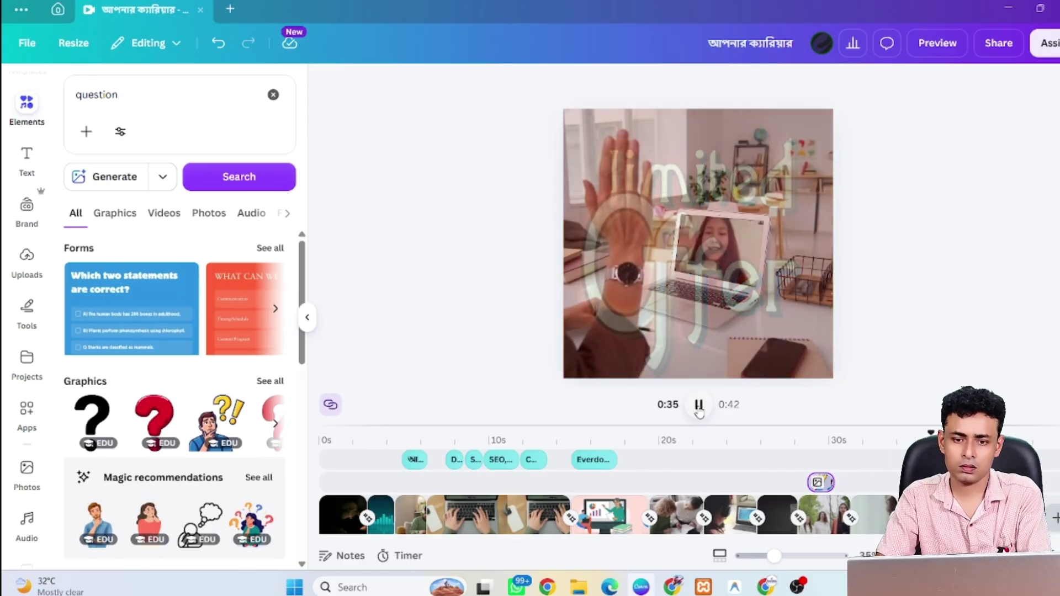
{"action": "left_click", "coordinate": [698, 408]}
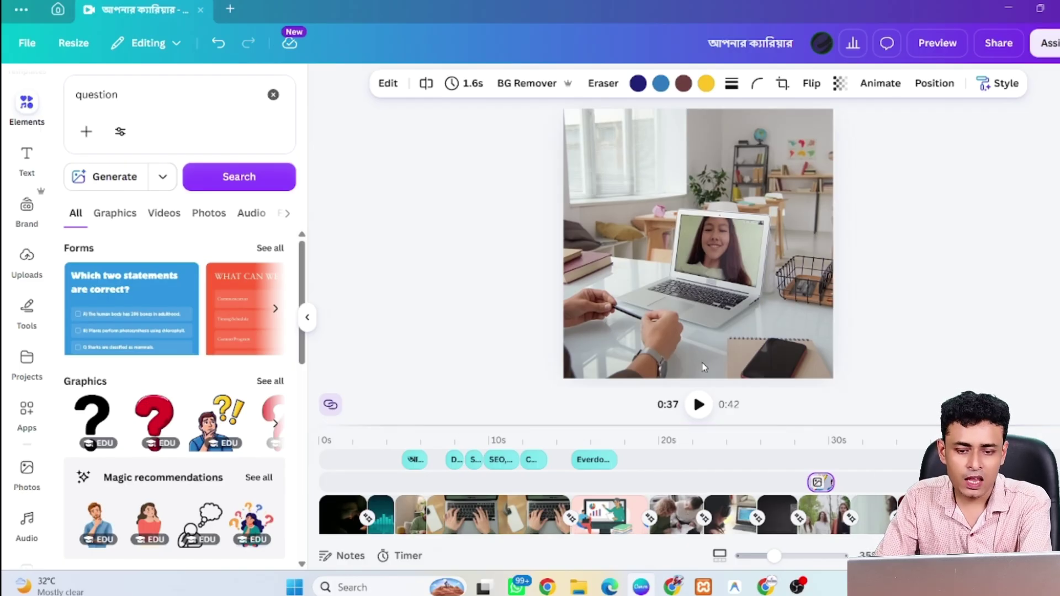
Add "Motivational Epic Music" from the recently used audio as a track starting at 0:00, and move the playhead to 0:08
{"action": "scroll", "coordinate": [699, 486], "scroll_direction": "down", "scroll_amount": 1}
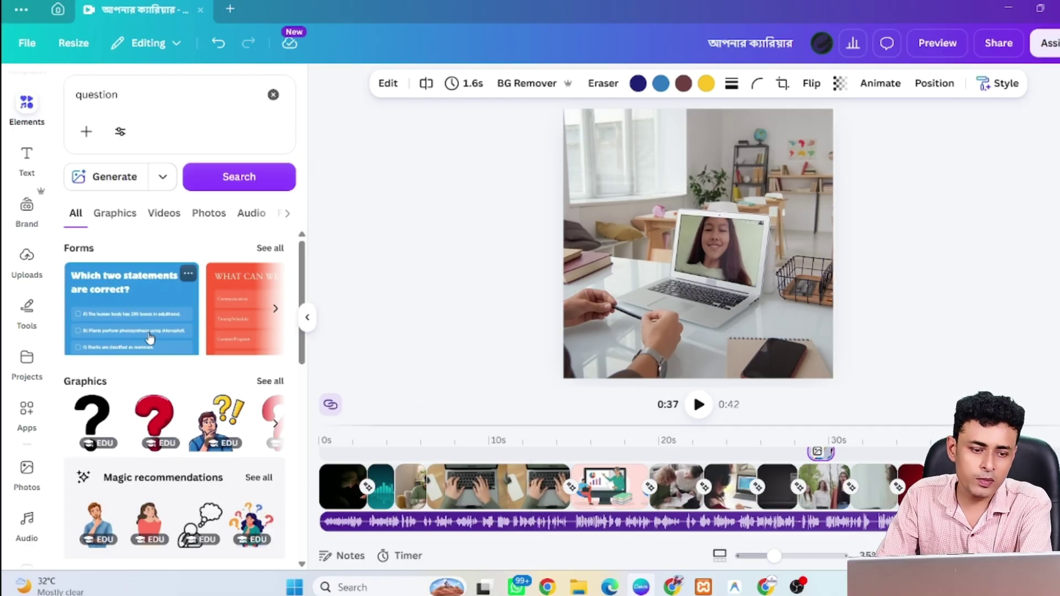
{"action": "left_click", "coordinate": [27, 521]}
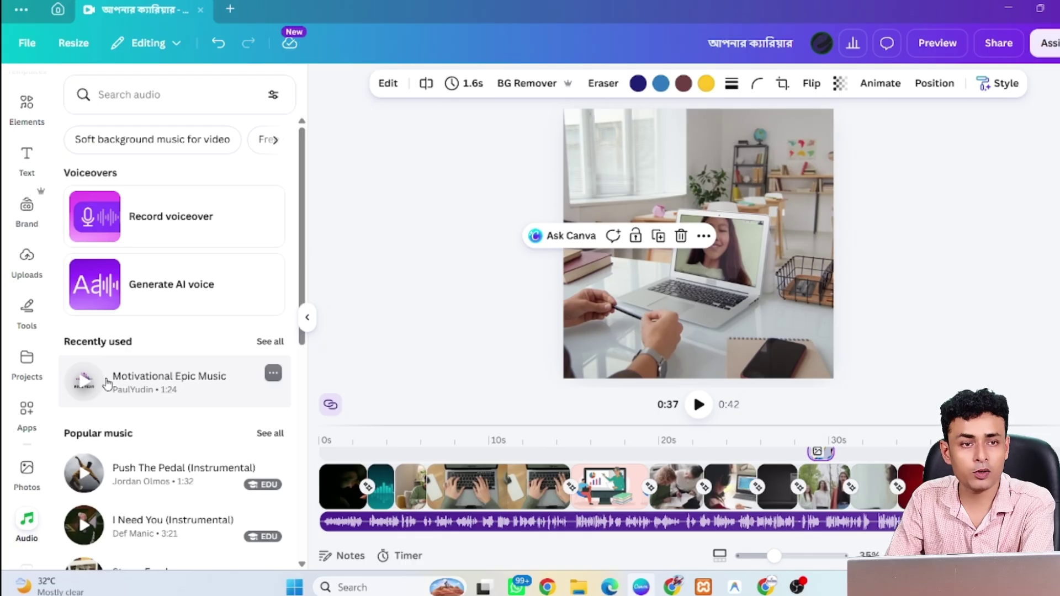
{"action": "mouse_move", "coordinate": [107, 383]}
{"action": "left_mouse_down"}
{"action": "mouse_move", "coordinate": [303, 529]}
{"action": "mouse_move", "coordinate": [332, 533]}
{"action": "mouse_move", "coordinate": [319, 530]}
{"action": "left_mouse_up"}
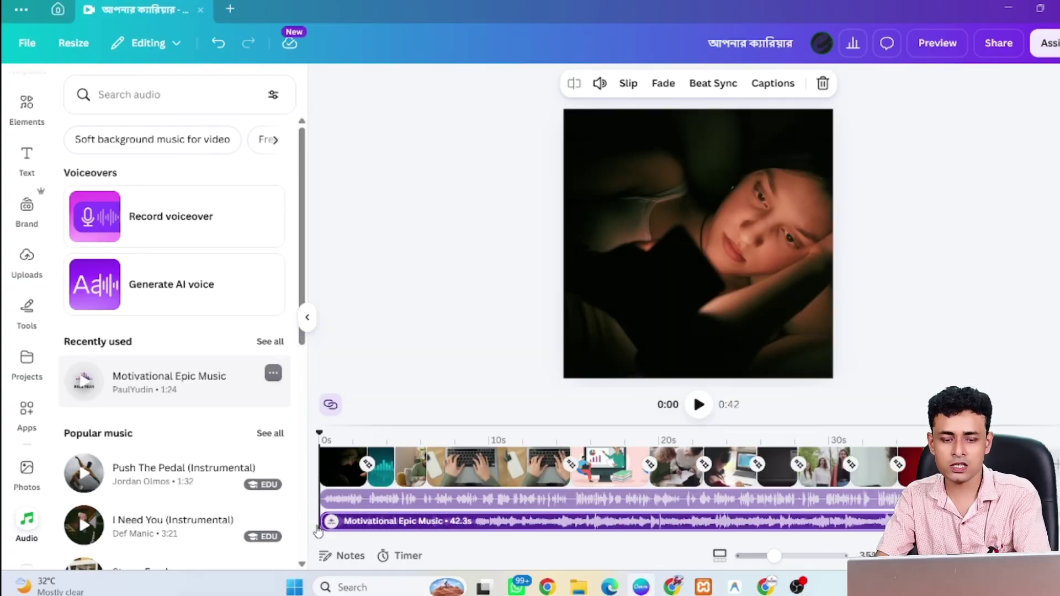
{"action": "left_click_drag", "start_coordinate": [318, 531], "coordinate": [459, 531]}
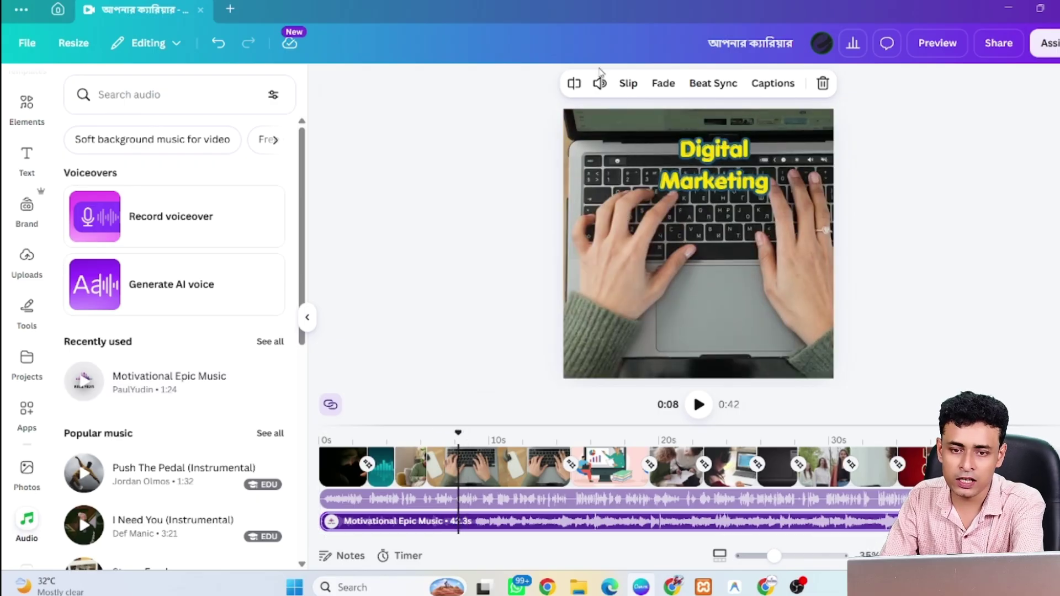
Lower the volume of the Motivational Epic Music track to 19 and preview the video full screen from 0:00
{"action": "left_click", "coordinate": [599, 83]}
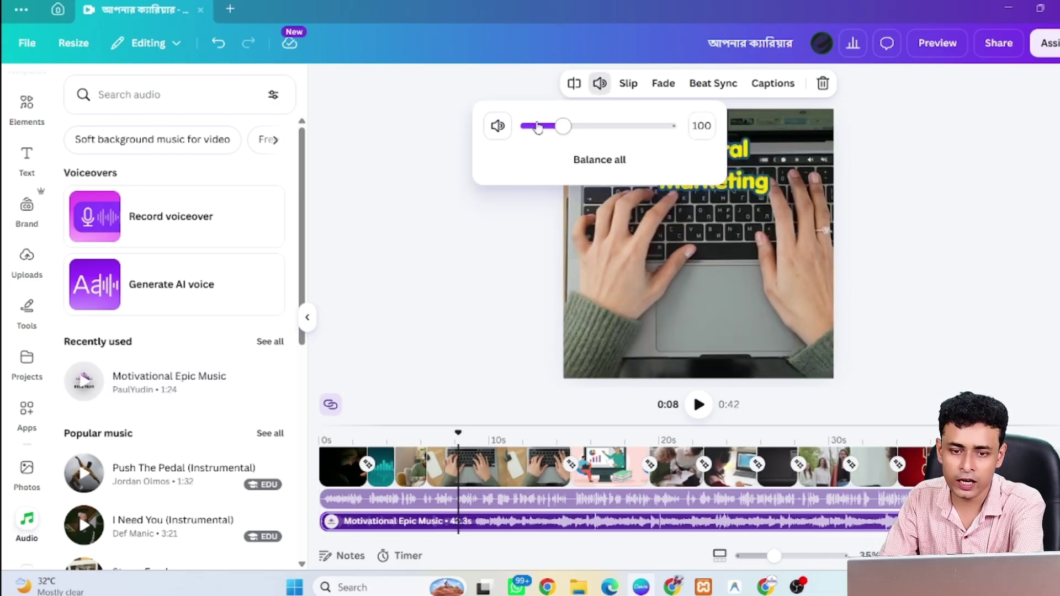
{"action": "left_click", "coordinate": [533, 128]}
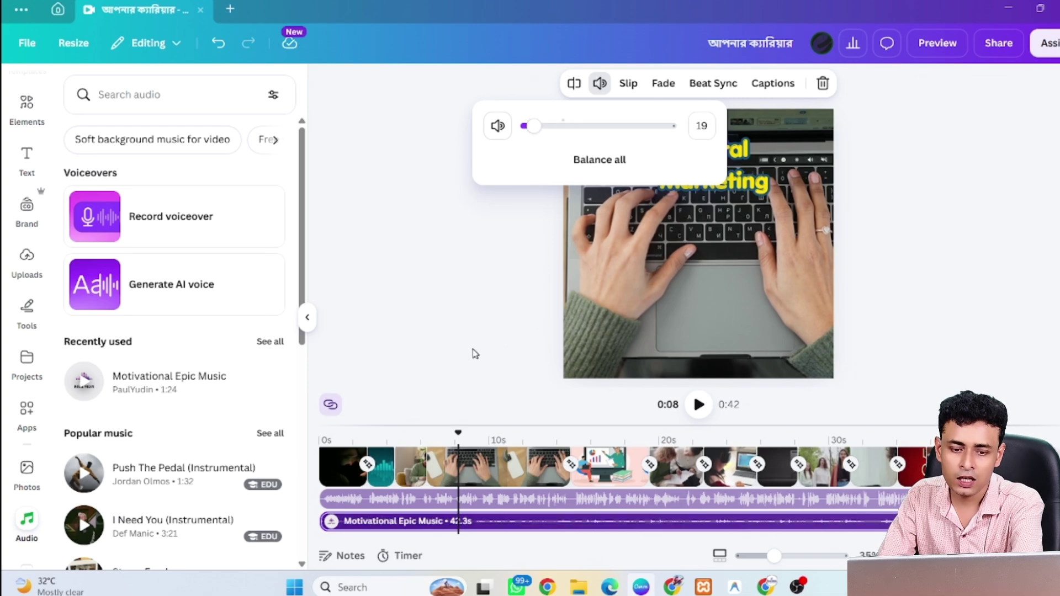
{"action": "key", "text": "Escape"}
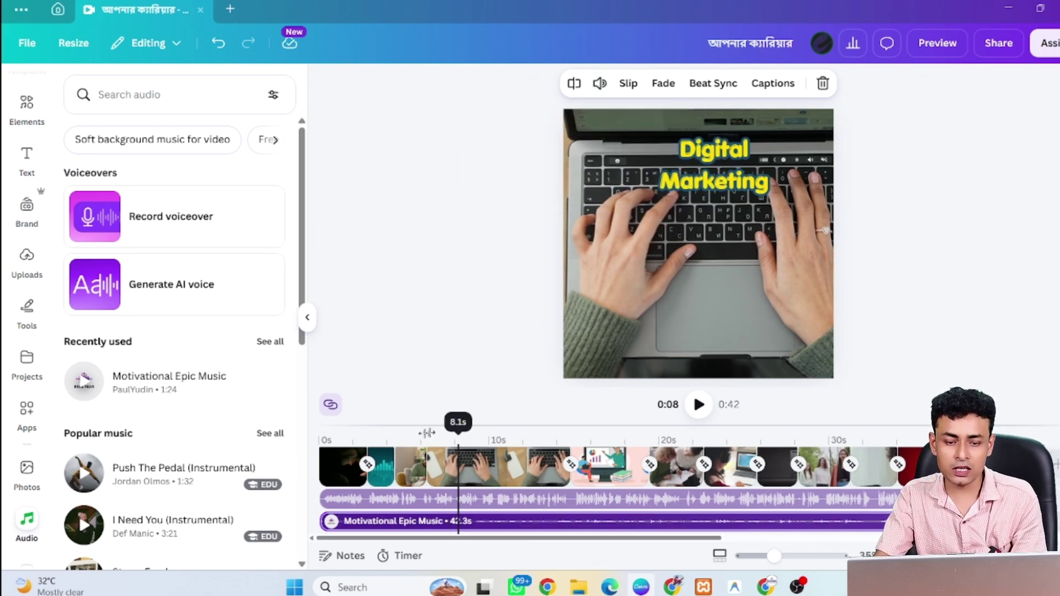
{"action": "left_click", "coordinate": [320, 439]}
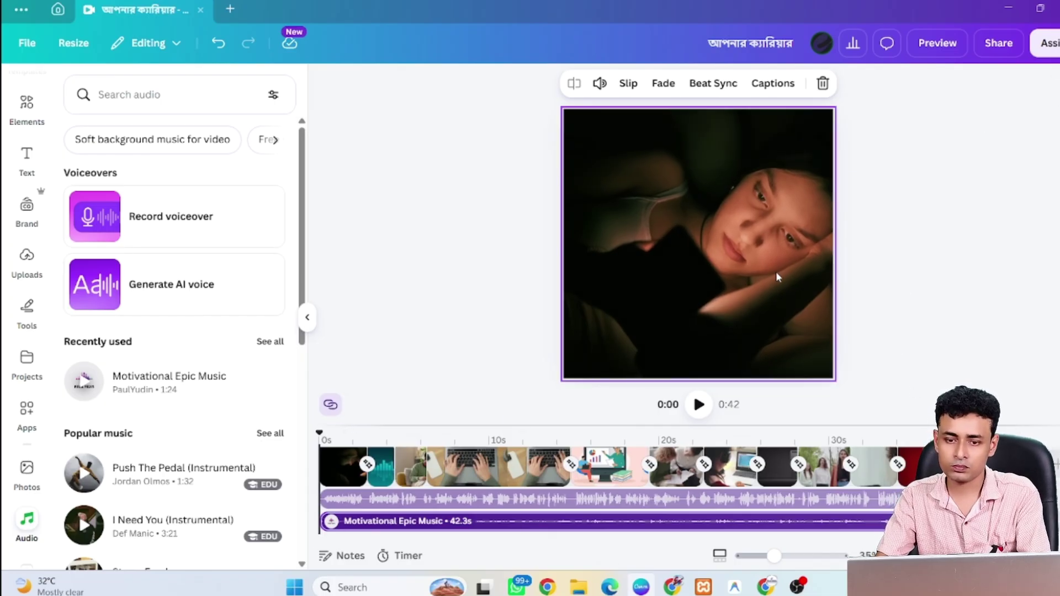
{"action": "key", "text": "ctrl+alt+p"}
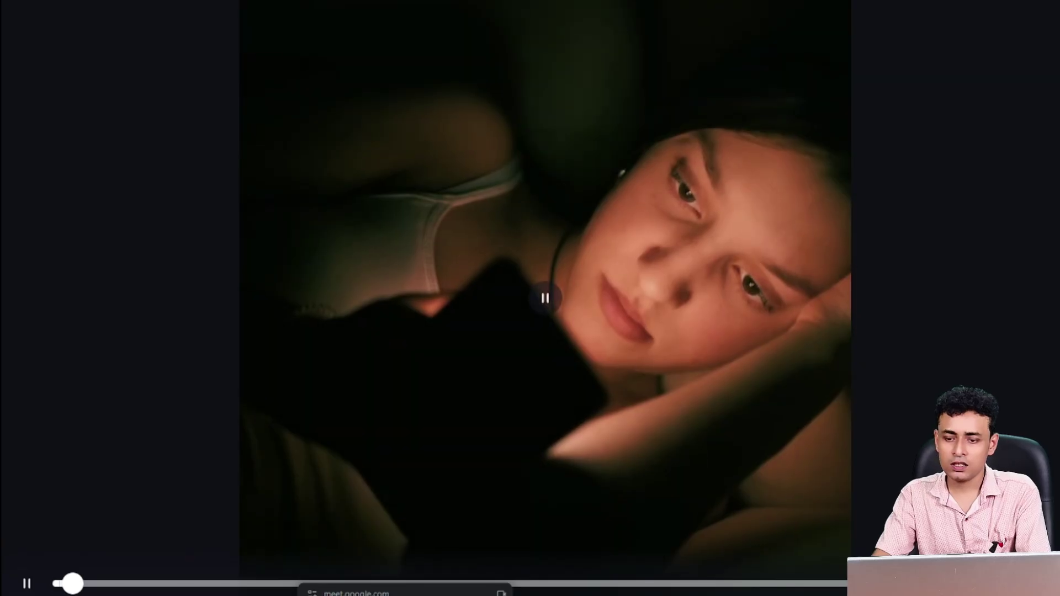
{"action": "key", "text": "Escape"}
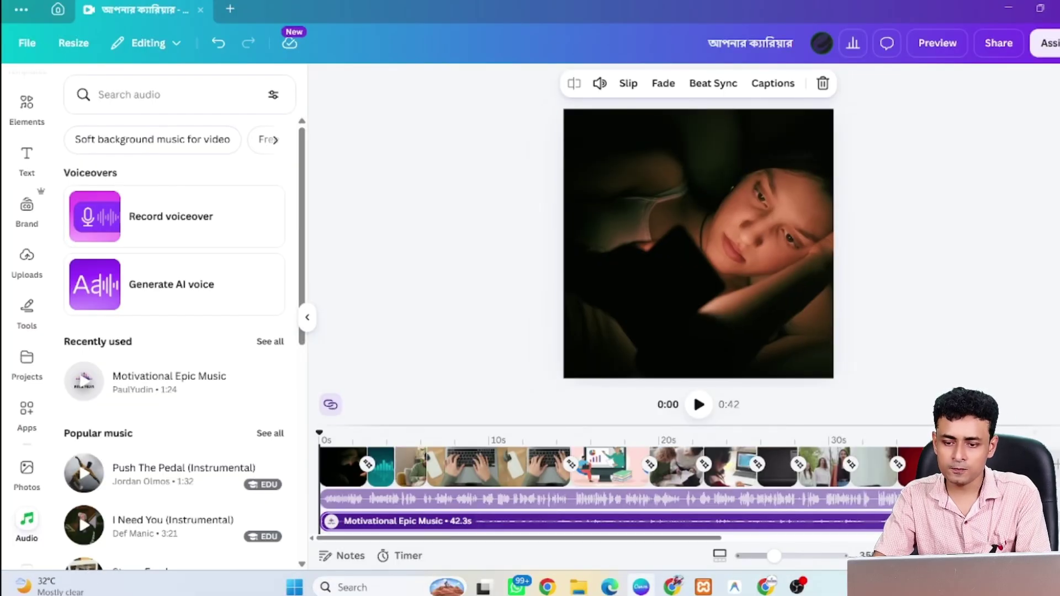
Play the closing laptop clip around 0:37 to 0:38 to find where the phone number is spoken
{"action": "scroll", "coordinate": [1038, 474], "scroll_direction": "up", "scroll_amount": 2}
{"action": "left_click", "coordinate": [982, 442]}
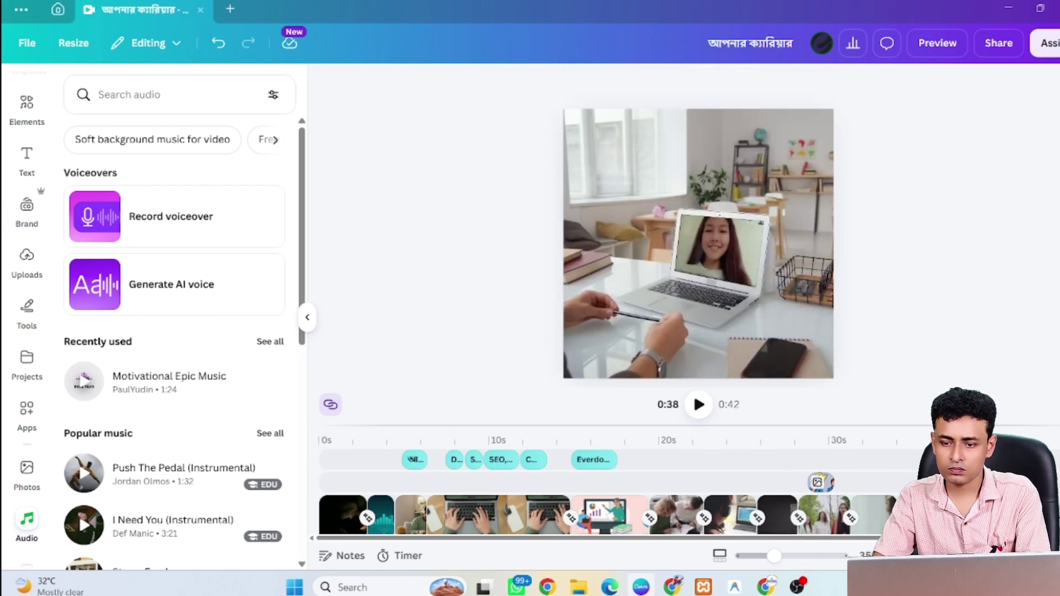
{"action": "key", "text": "space"}
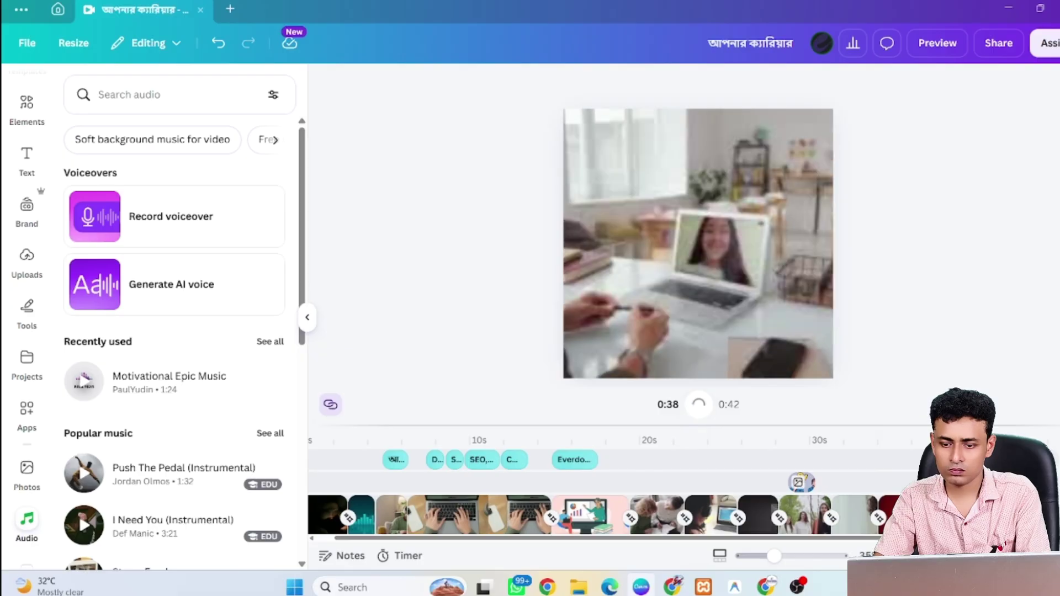
{"action": "left_click", "coordinate": [922, 442]}
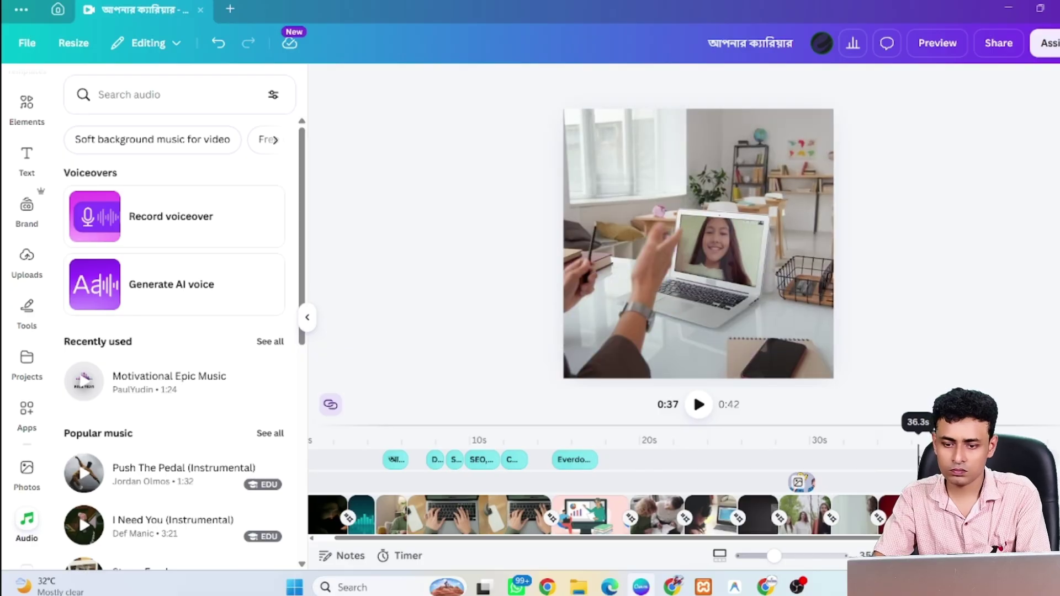
{"action": "key", "text": "space"}
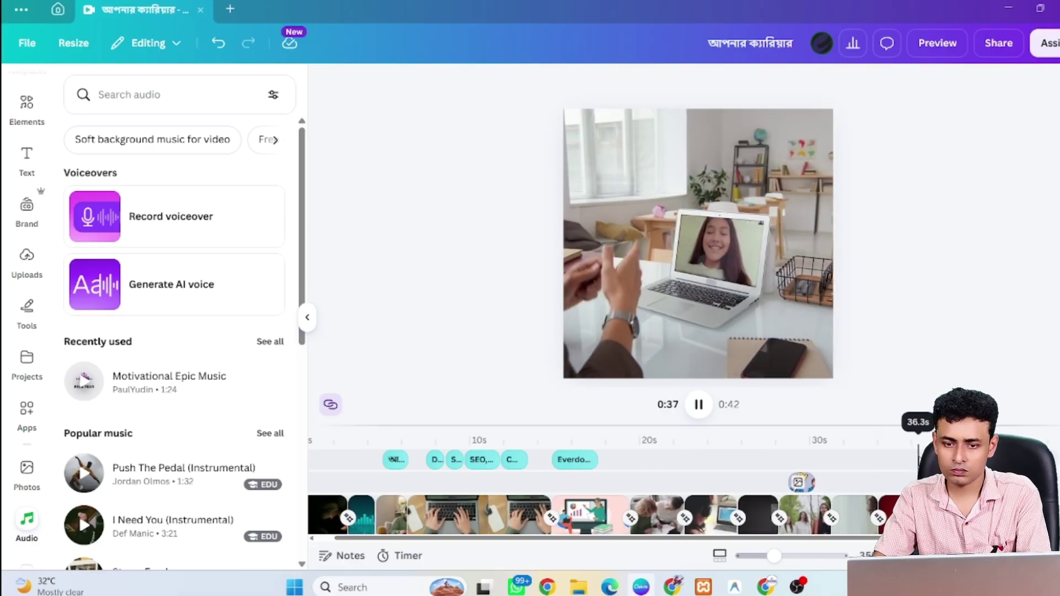
{"action": "key", "text": "space"}
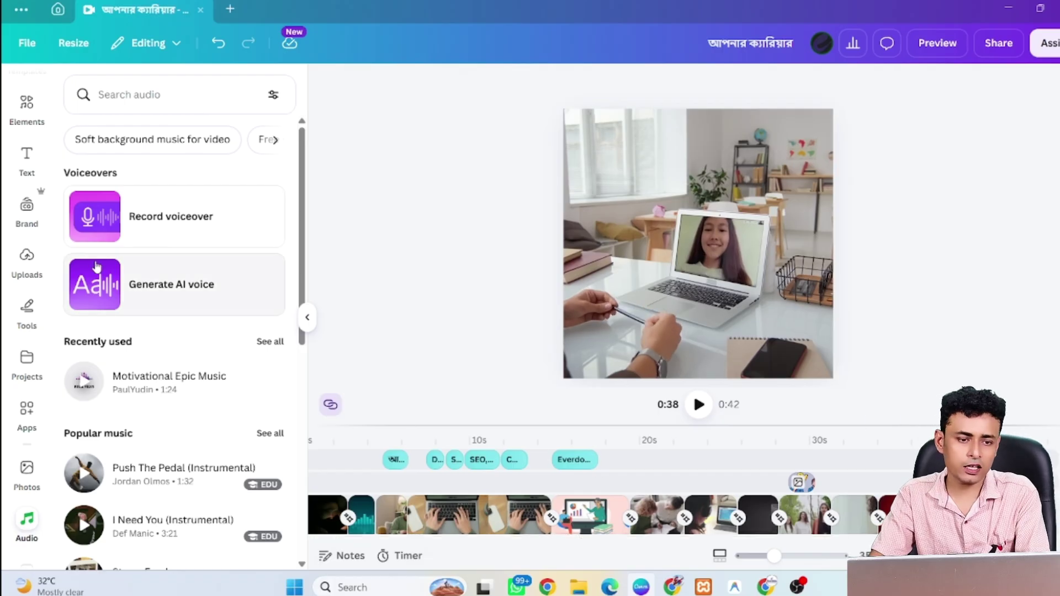
Duplicate the "SEO, AI Tools" text at 0:37, play to 0:39 and move the copy to the middle of the frame
{"action": "left_click", "coordinate": [480, 464]}
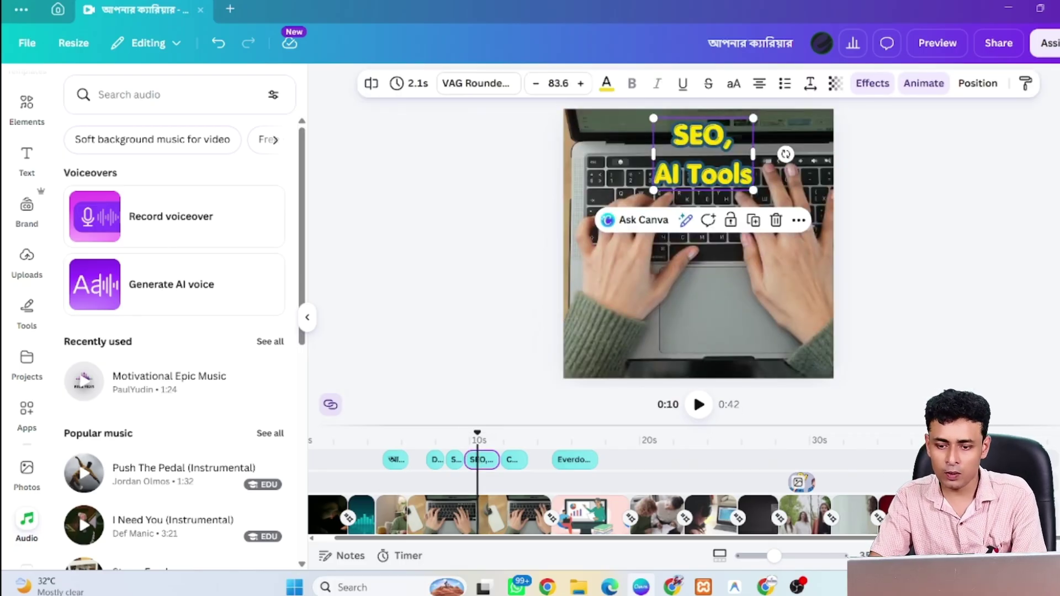
{"action": "left_click", "coordinate": [938, 441]}
{"action": "key", "text": "ctrl+z"}
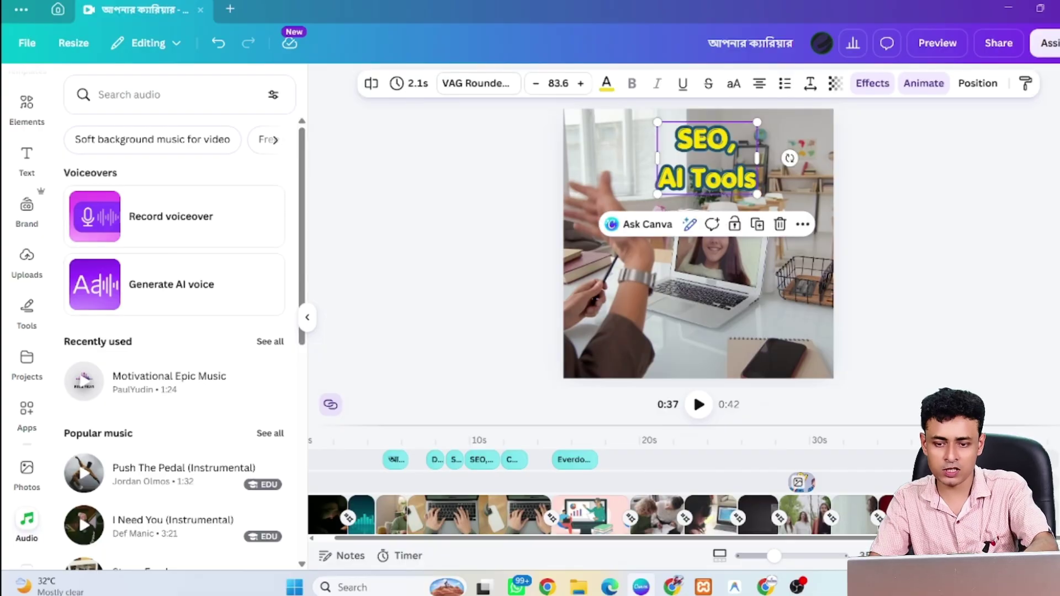
{"action": "key", "text": "space"}
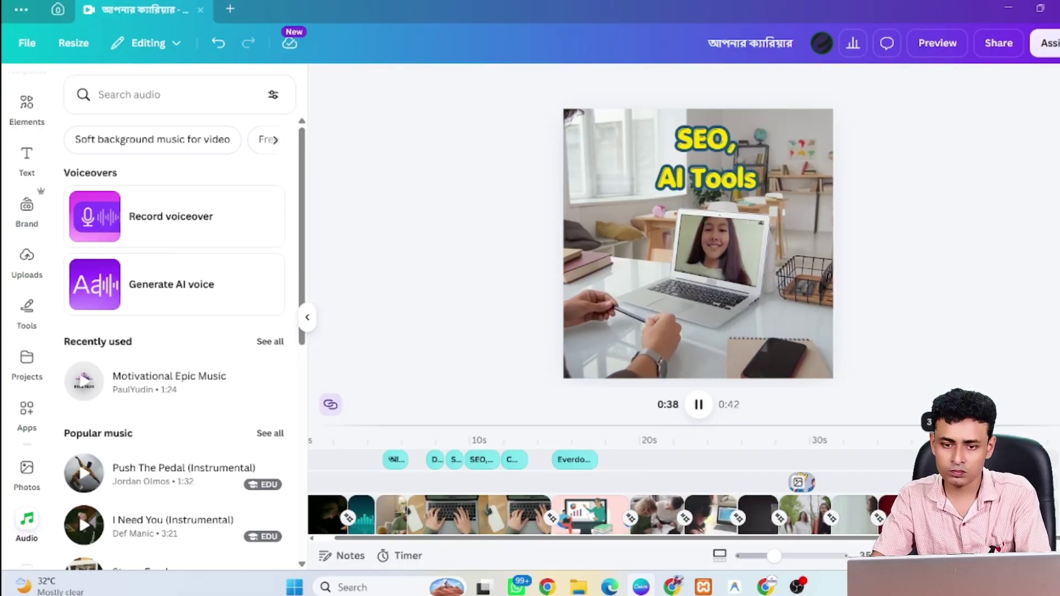
{"action": "key", "text": "space"}
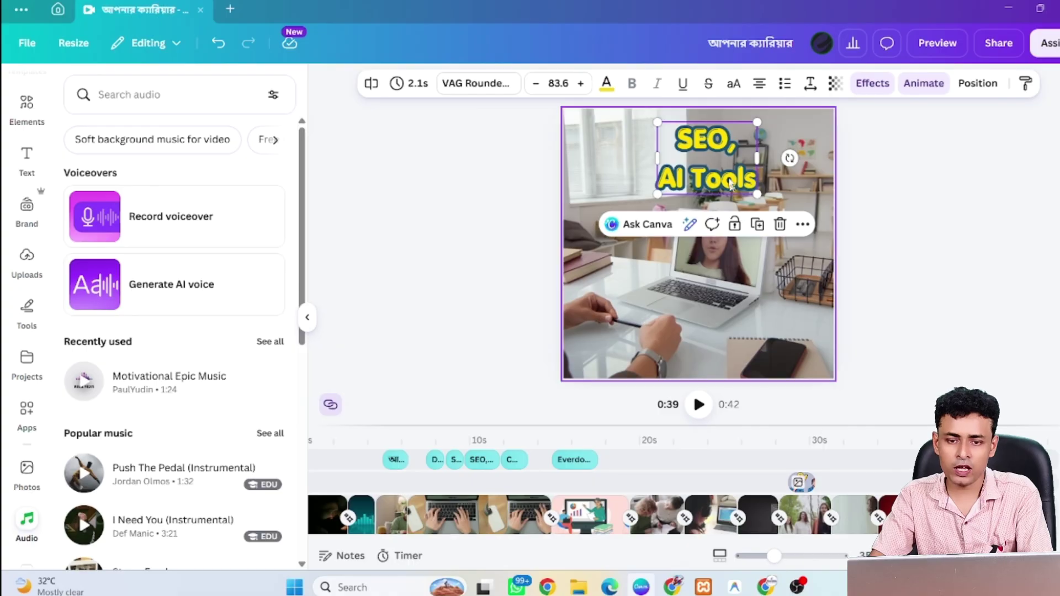
{"action": "left_click_drag", "start_coordinate": [724, 167], "coordinate": [713, 257]}
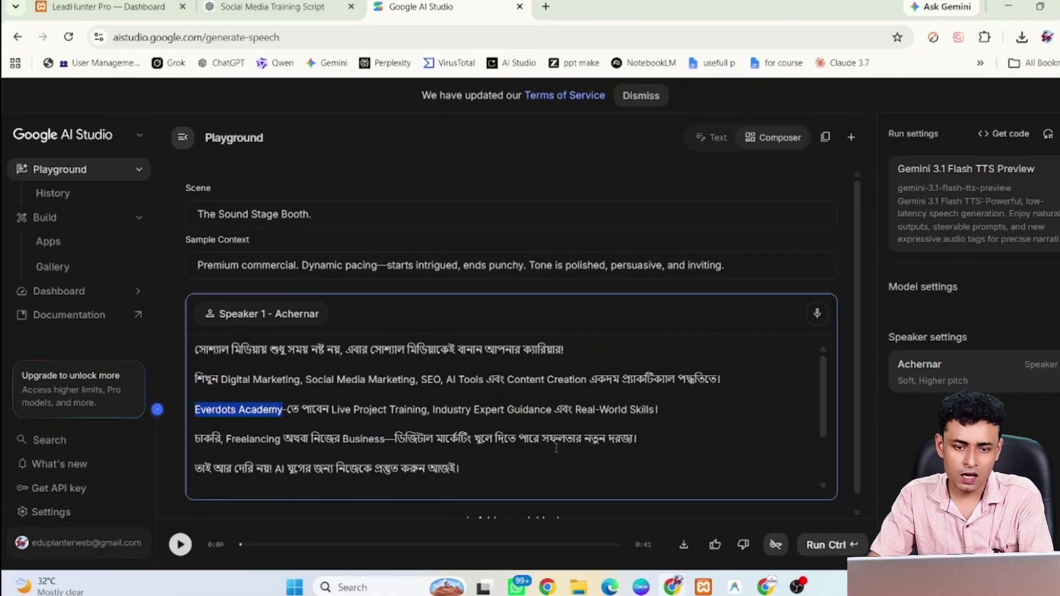
Replace the copied text with the phone number from the Google AI Studio script, on one line at size 114 in the frame's upper part
{"action": "scroll", "coordinate": [442, 463], "scroll_direction": "down", "scroll_amount": 2}
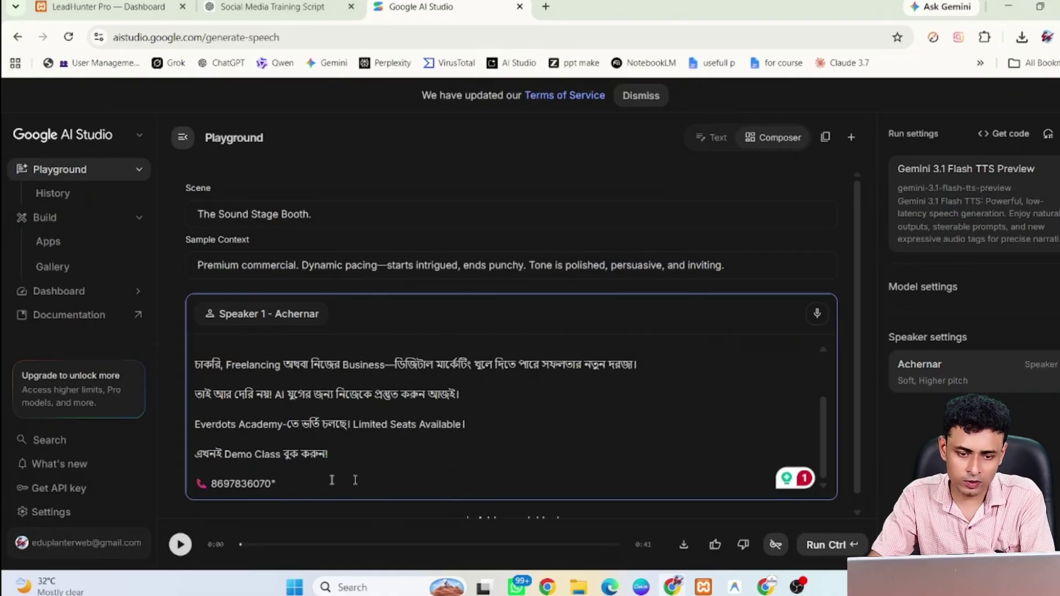
{"action": "left_click_drag", "start_coordinate": [210, 483], "coordinate": [269, 483]}
{"action": "key", "text": "ctrl+c"}
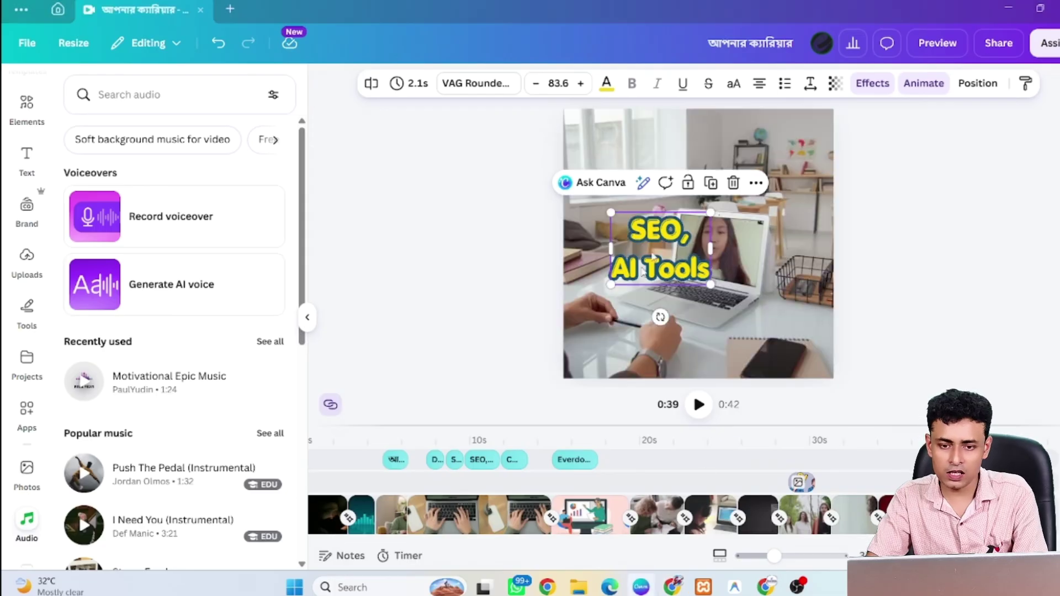
{"action": "triple_click", "coordinate": [665, 243]}
{"action": "key", "text": "ctrl+v"}
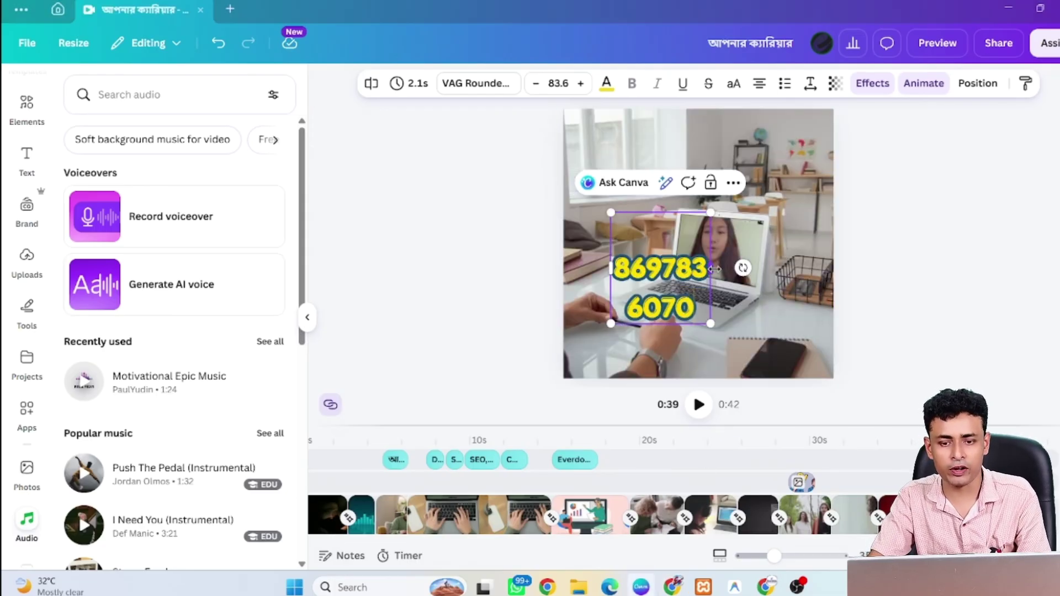
{"action": "left_click_drag", "start_coordinate": [711, 267], "coordinate": [833, 299]}
{"action": "left_click_drag", "start_coordinate": [745, 238], "coordinate": [715, 189]}
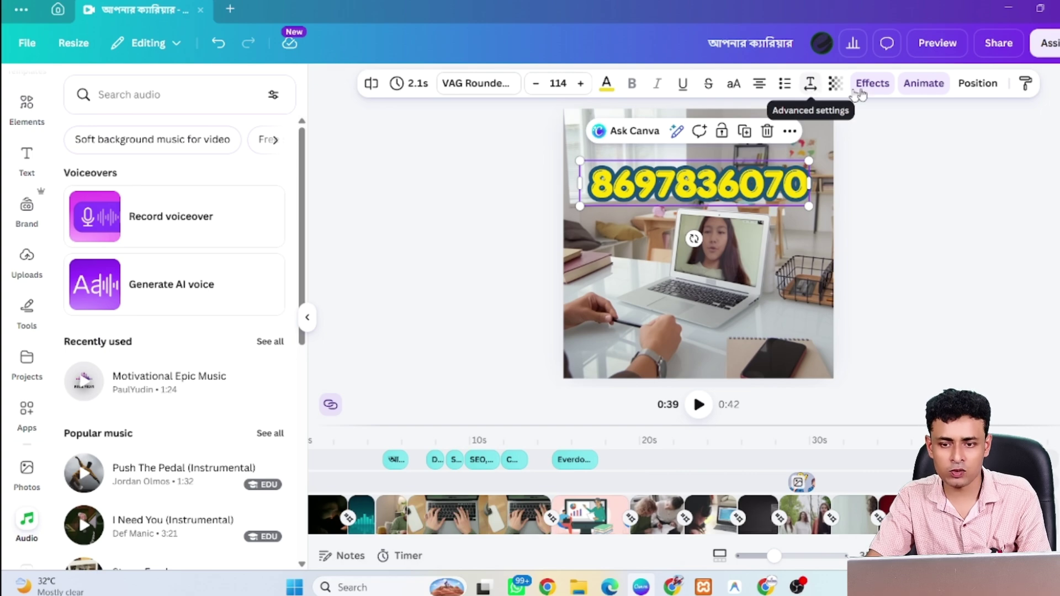
Apply the Burst animation to the phone number text for both enter and exit, with low intensity, and extend the text to 2.6 s
{"action": "left_click", "coordinate": [921, 83]}
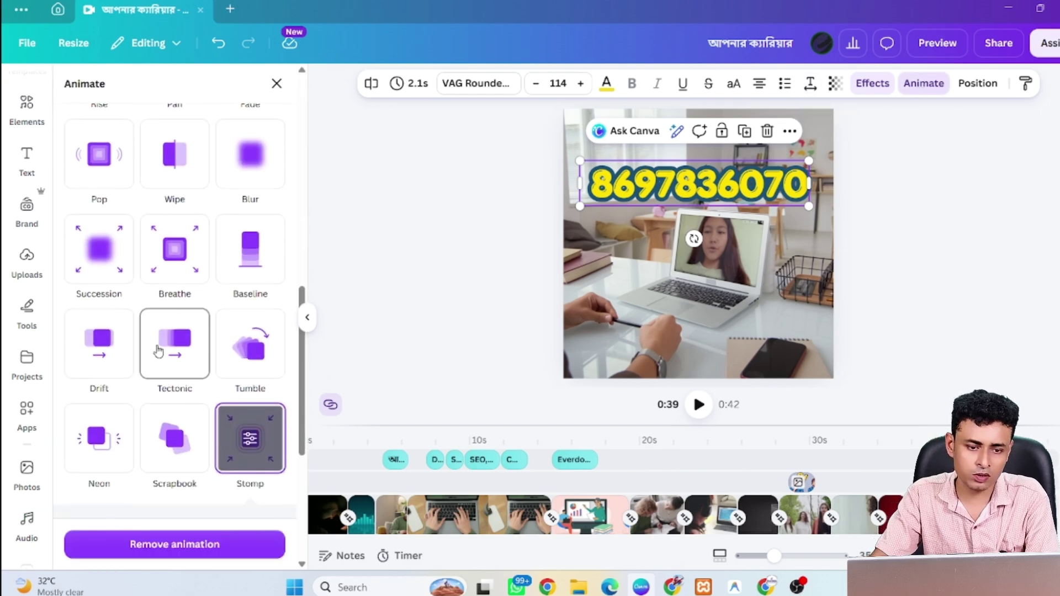
{"action": "scroll", "coordinate": [156, 350], "scroll_direction": "up", "scroll_amount": 6}
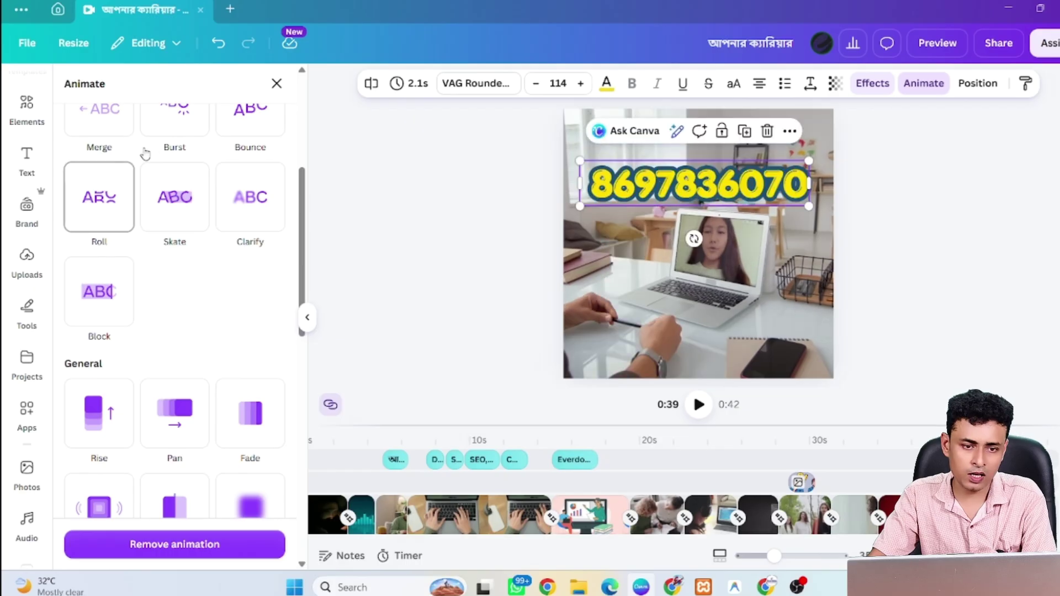
{"action": "left_click", "coordinate": [170, 123]}
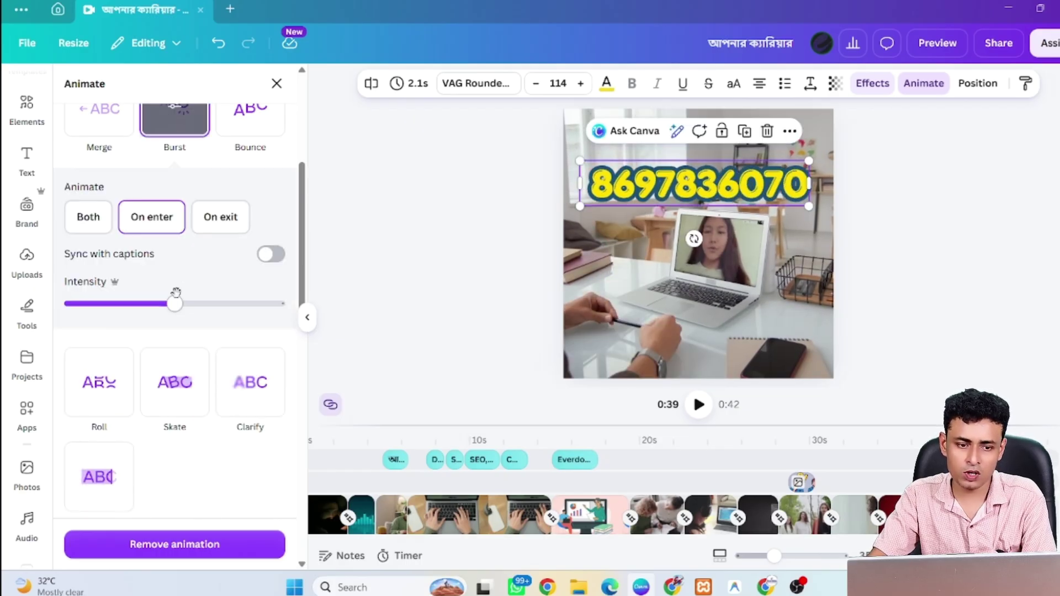
{"action": "left_click_drag", "start_coordinate": [174, 303], "coordinate": [257, 305]}
{"action": "left_click", "coordinate": [89, 216]}
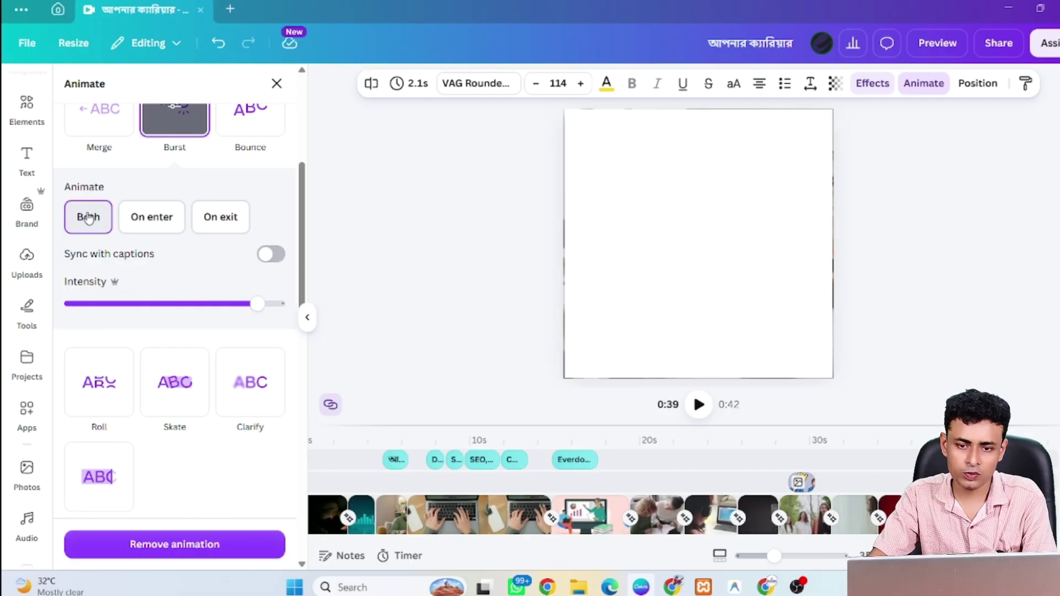
{"action": "left_click_drag", "start_coordinate": [255, 307], "coordinate": [74, 313]}
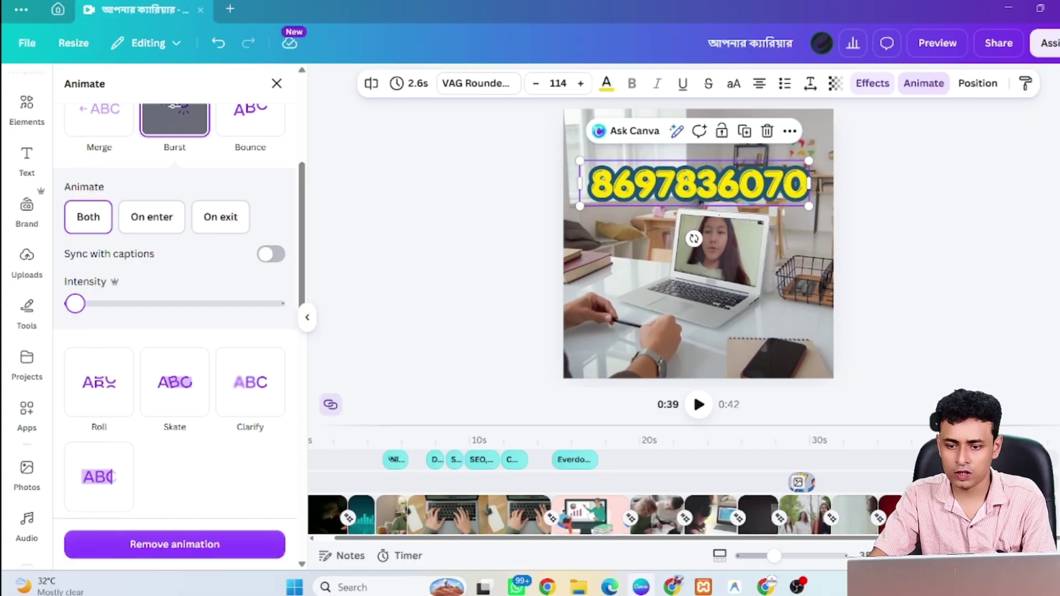
Play the ending and extend the closing laptop clip to 7.4 s
{"action": "key", "text": "space"}
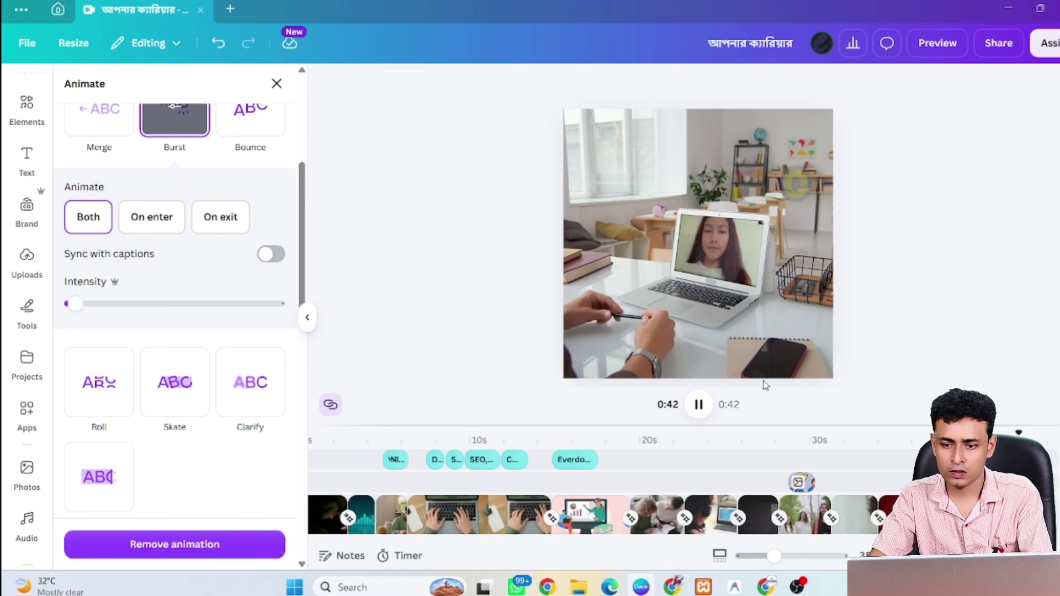
{"action": "left_click", "coordinate": [863, 496]}
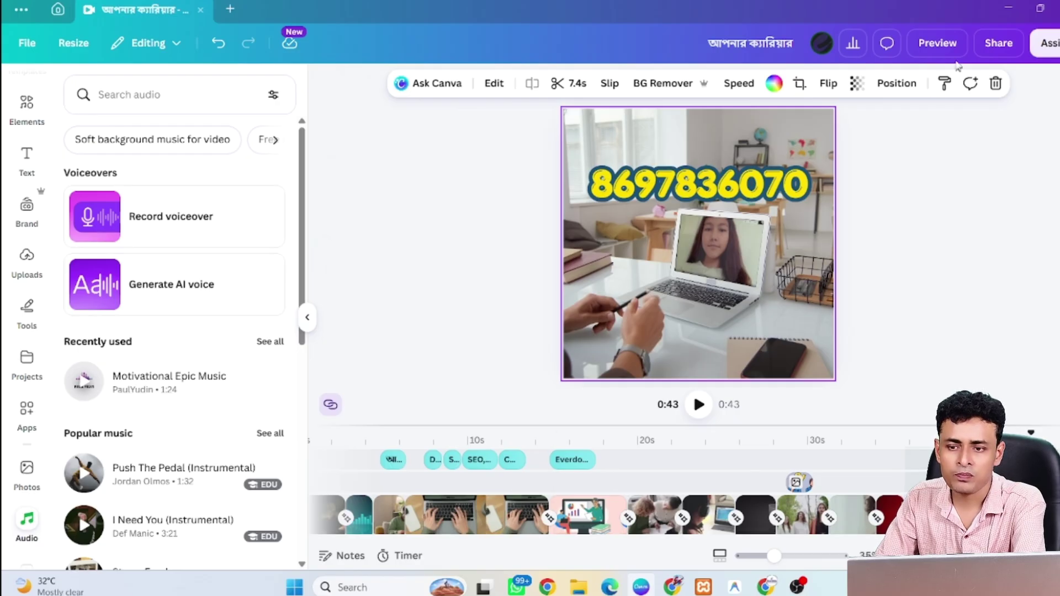
Download the design as an MP4 video at 1,080 × 1,080 px, saved in Downloads as "demo video 102"
{"action": "left_click", "coordinate": [1011, 43]}
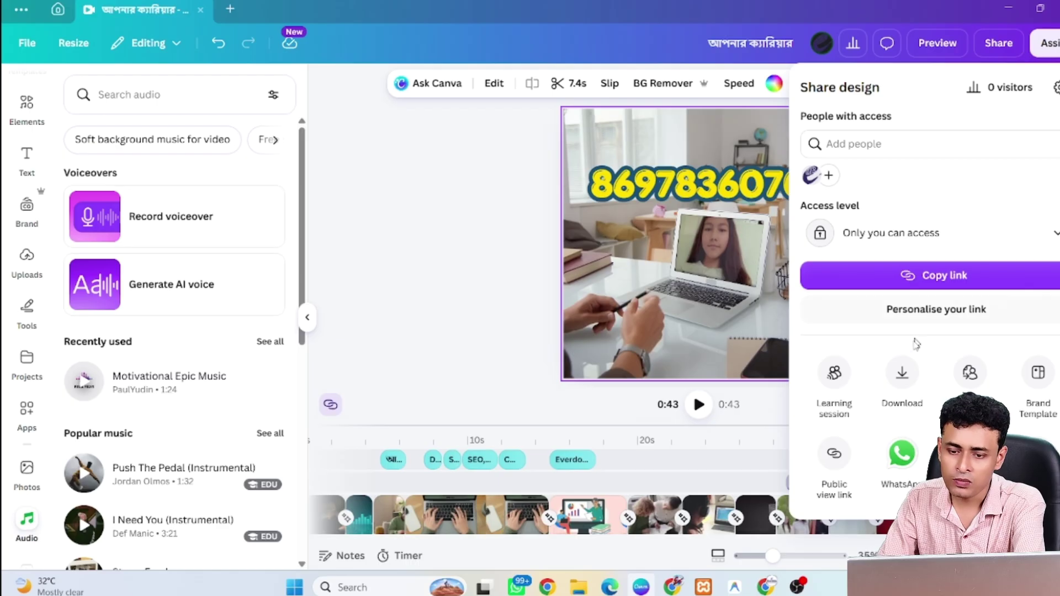
{"action": "left_click", "coordinate": [903, 373]}
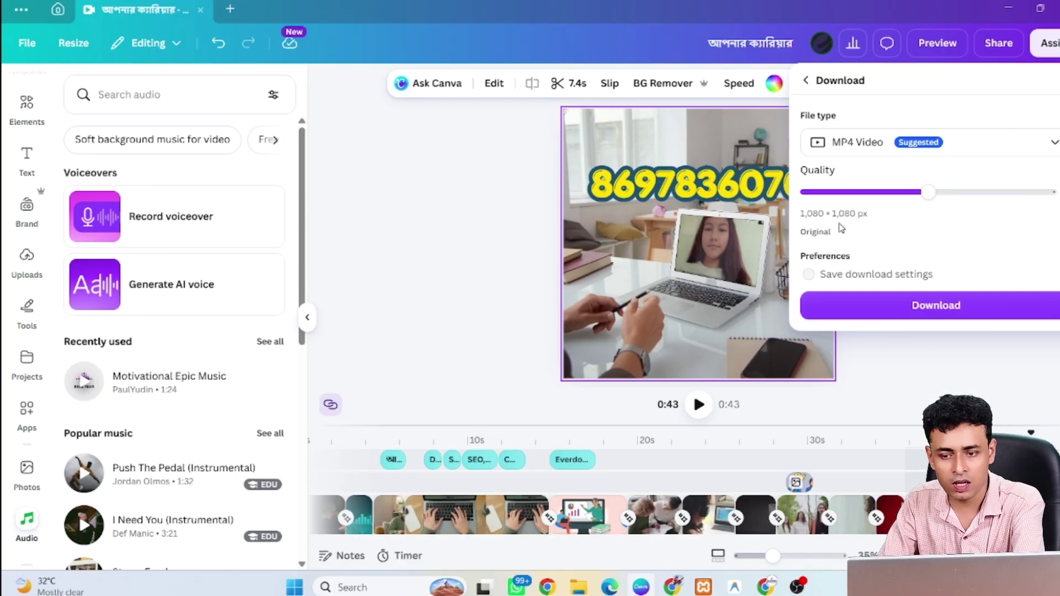
{"action": "left_click", "coordinate": [917, 318]}
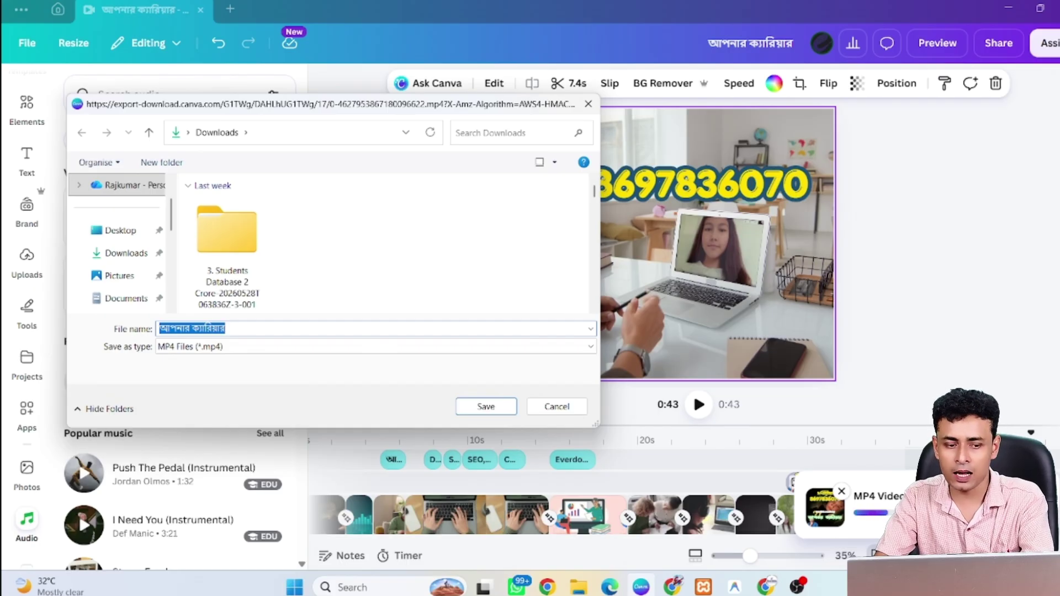
{"action": "type", "text": "de"}
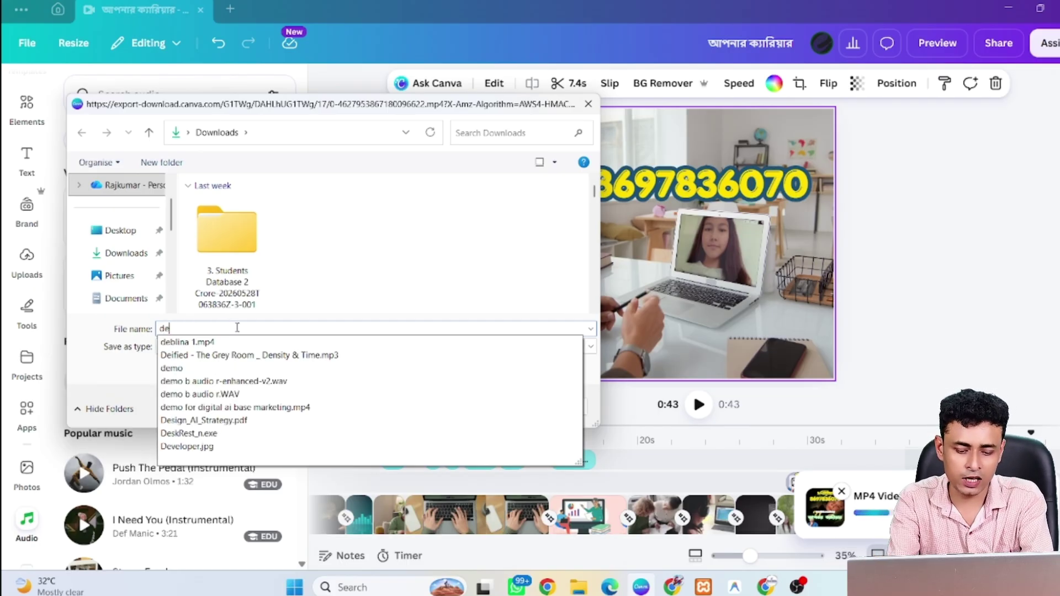
{"action": "type", "text": "mo vi"}
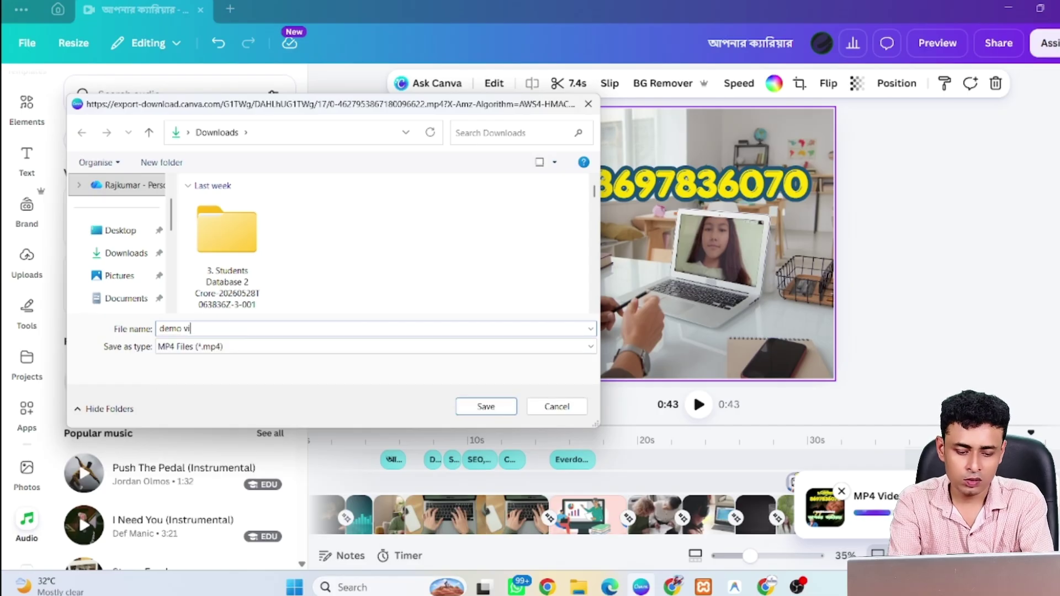
{"action": "type", "text": "deo 102"}
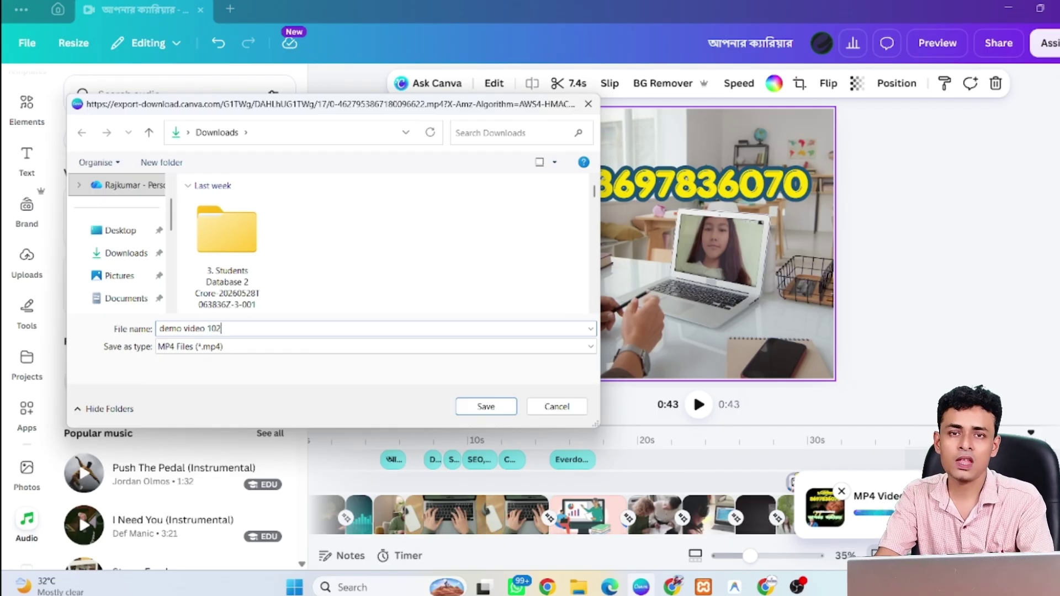
{"action": "left_click", "coordinate": [485, 407]}
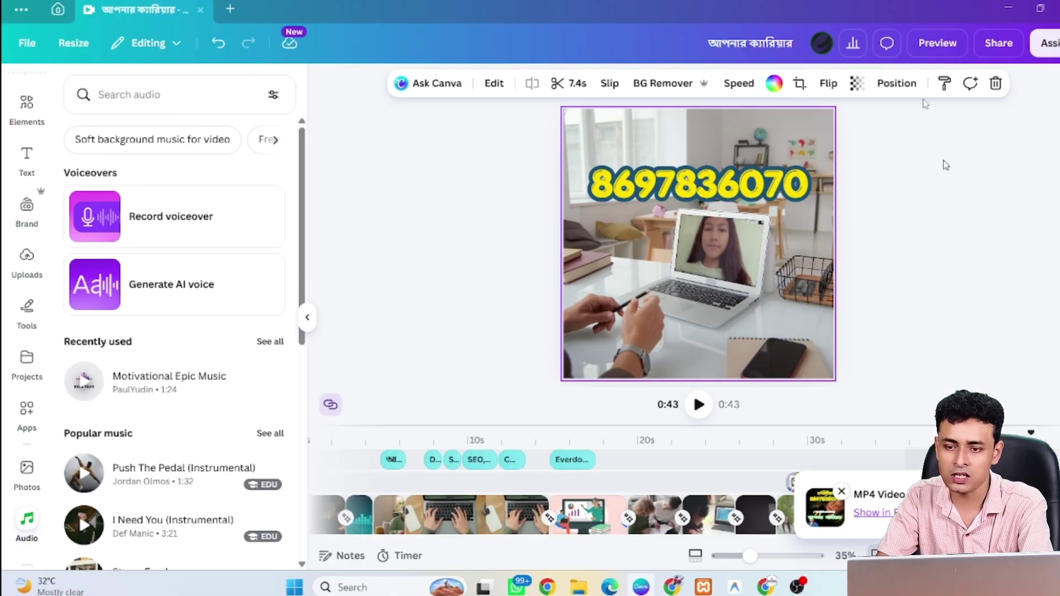
Minimize the open windows and open "demo video 102" from the Downloads folder in File Explorer
{"action": "left_click", "coordinate": [1008, 7]}
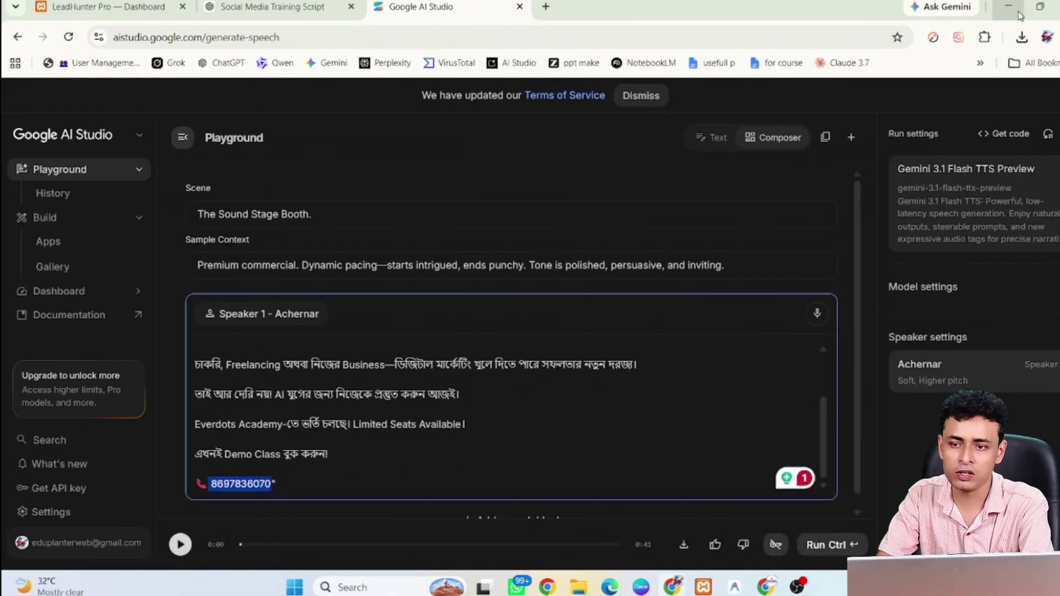
{"action": "left_click", "coordinate": [1008, 7]}
{"action": "left_click", "coordinate": [1019, 14]}
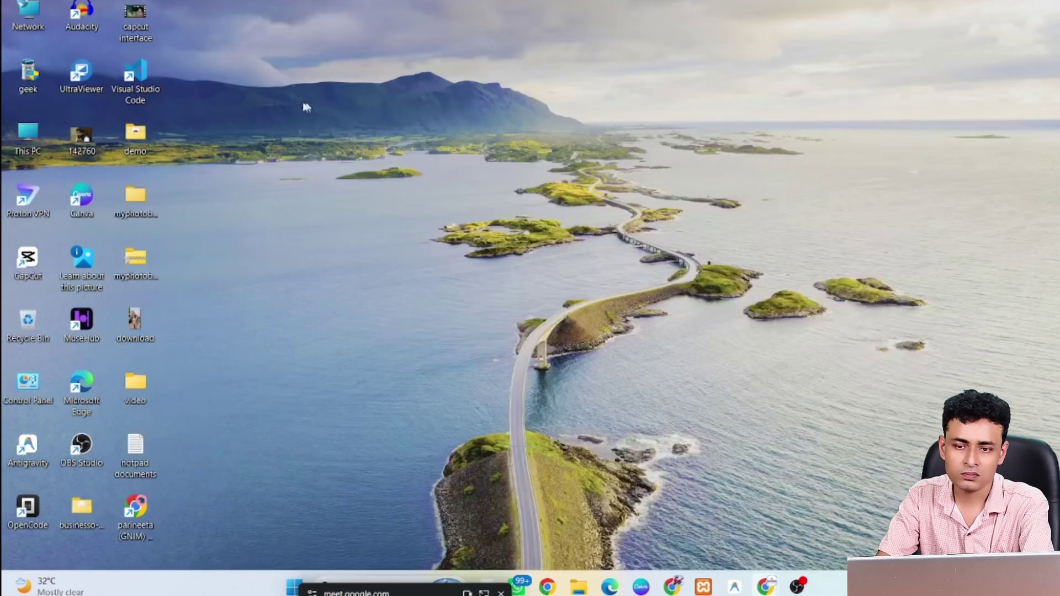
{"action": "double_click", "coordinate": [17, 136]}
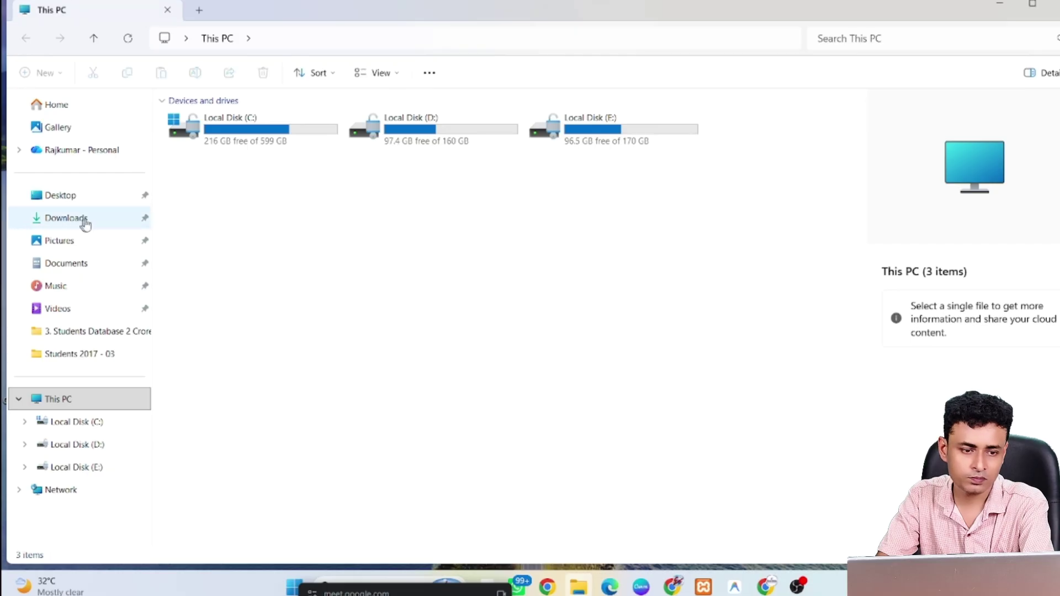
{"action": "left_click", "coordinate": [85, 221]}
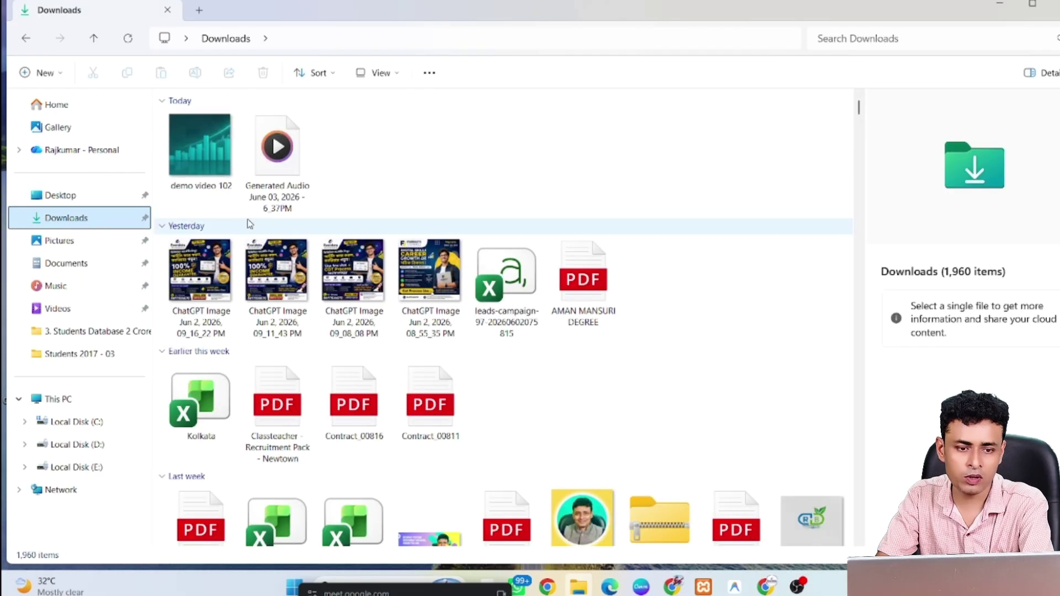
{"action": "double_click", "coordinate": [201, 148]}
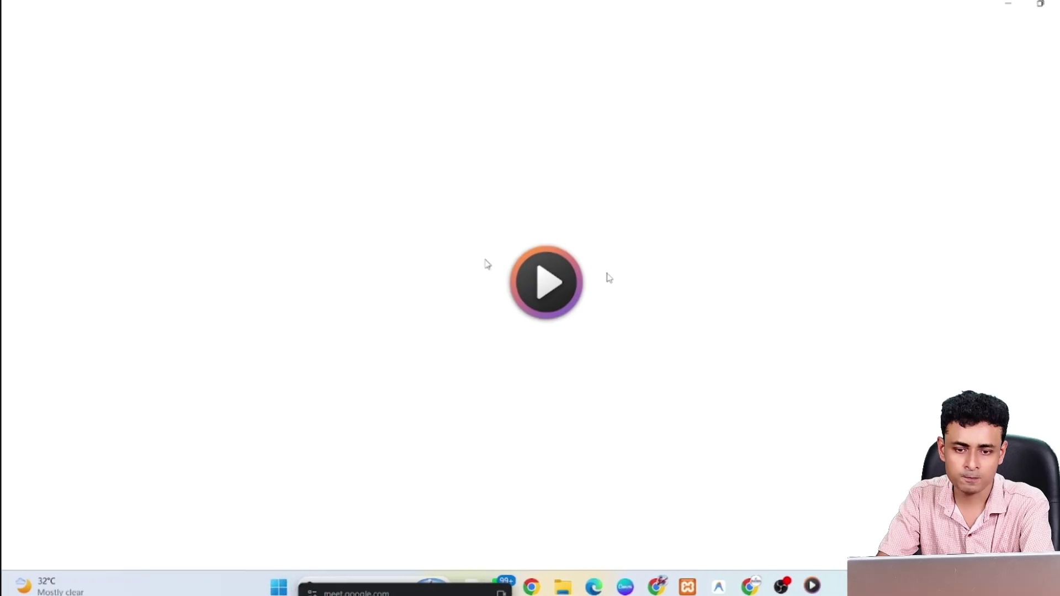